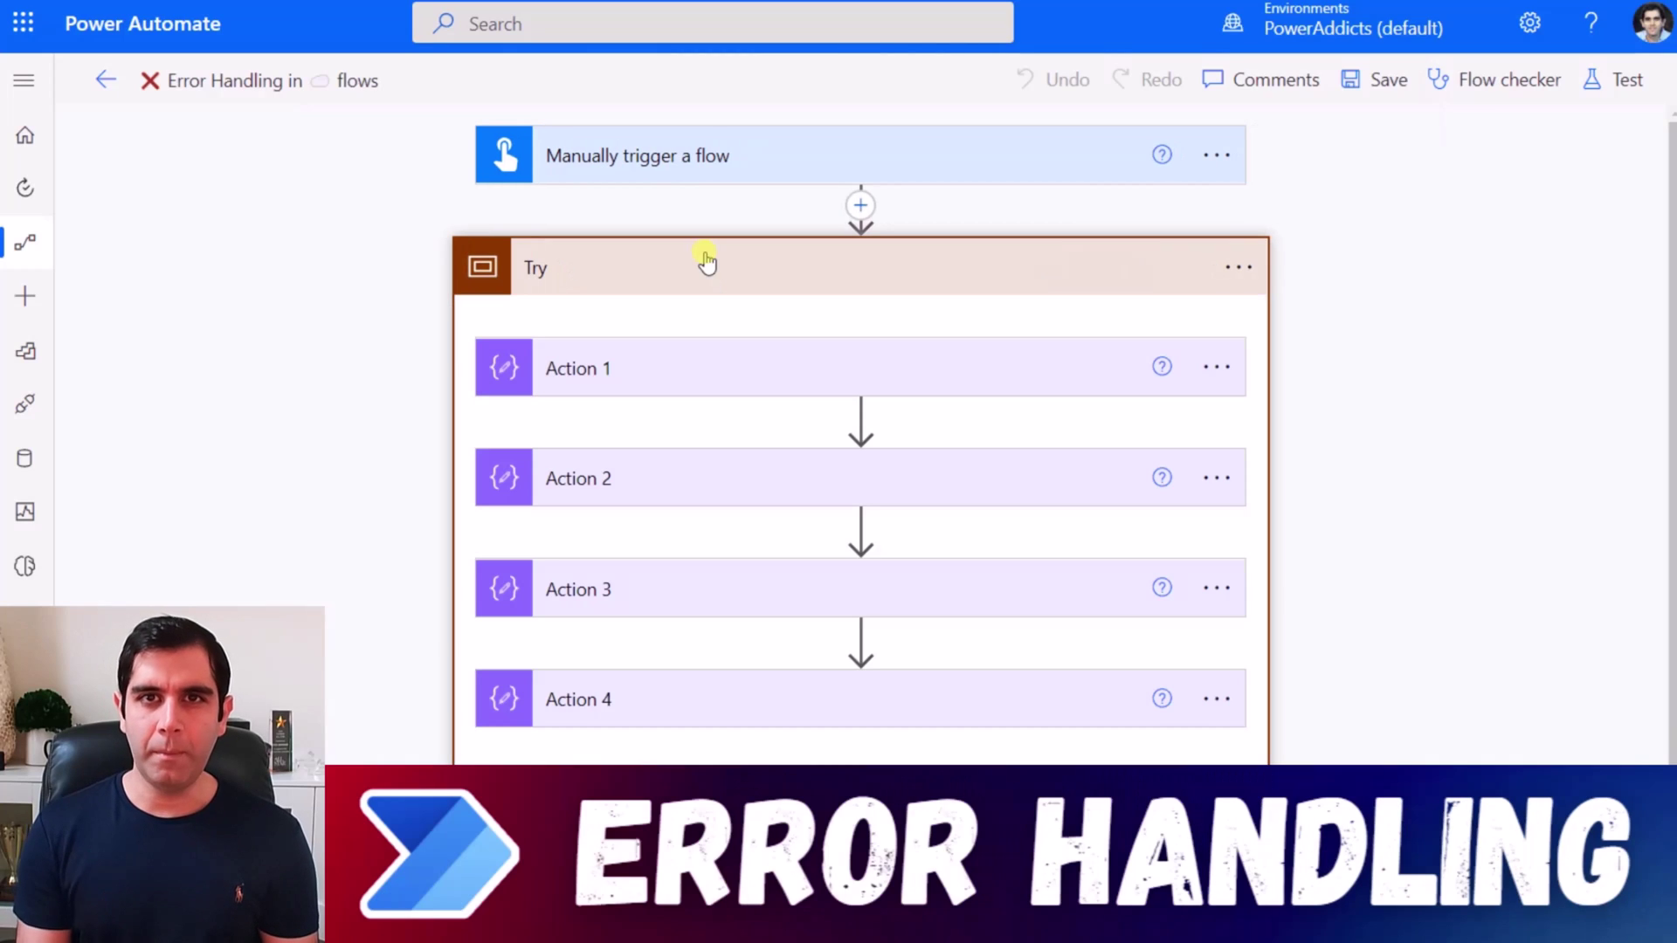
pyautogui.click(706, 264)
# Set the Catch scope to run only after the Try scope fails.
pyautogui.click(765, 404)
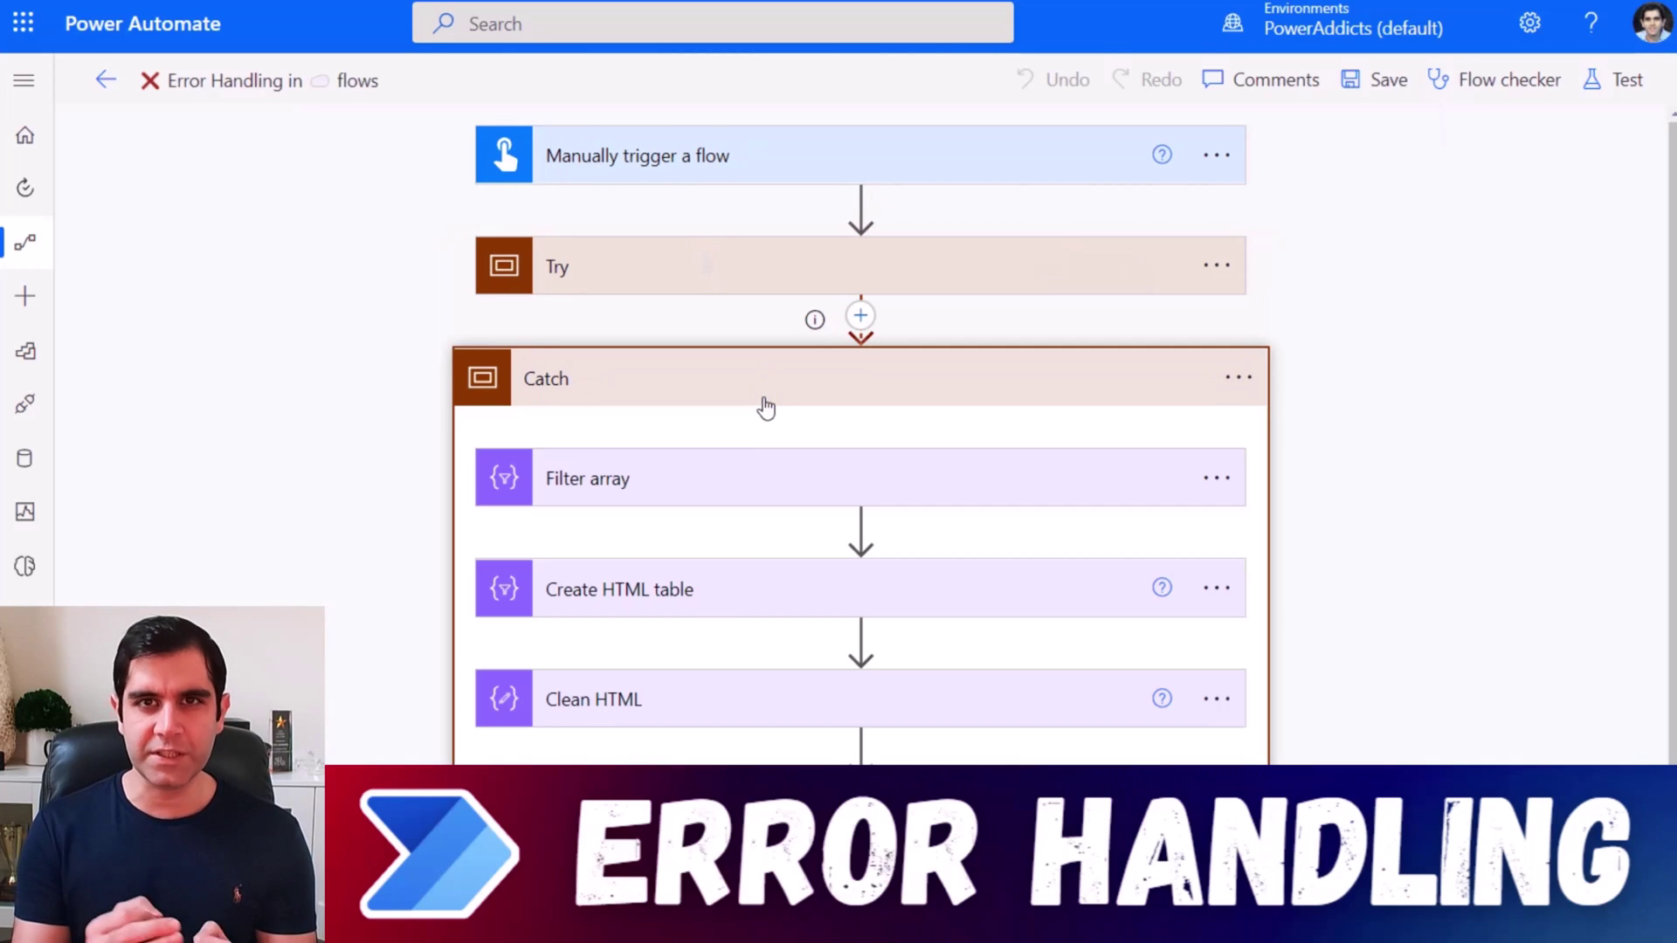
pyautogui.click(1241, 381)
pyautogui.click(1372, 649)
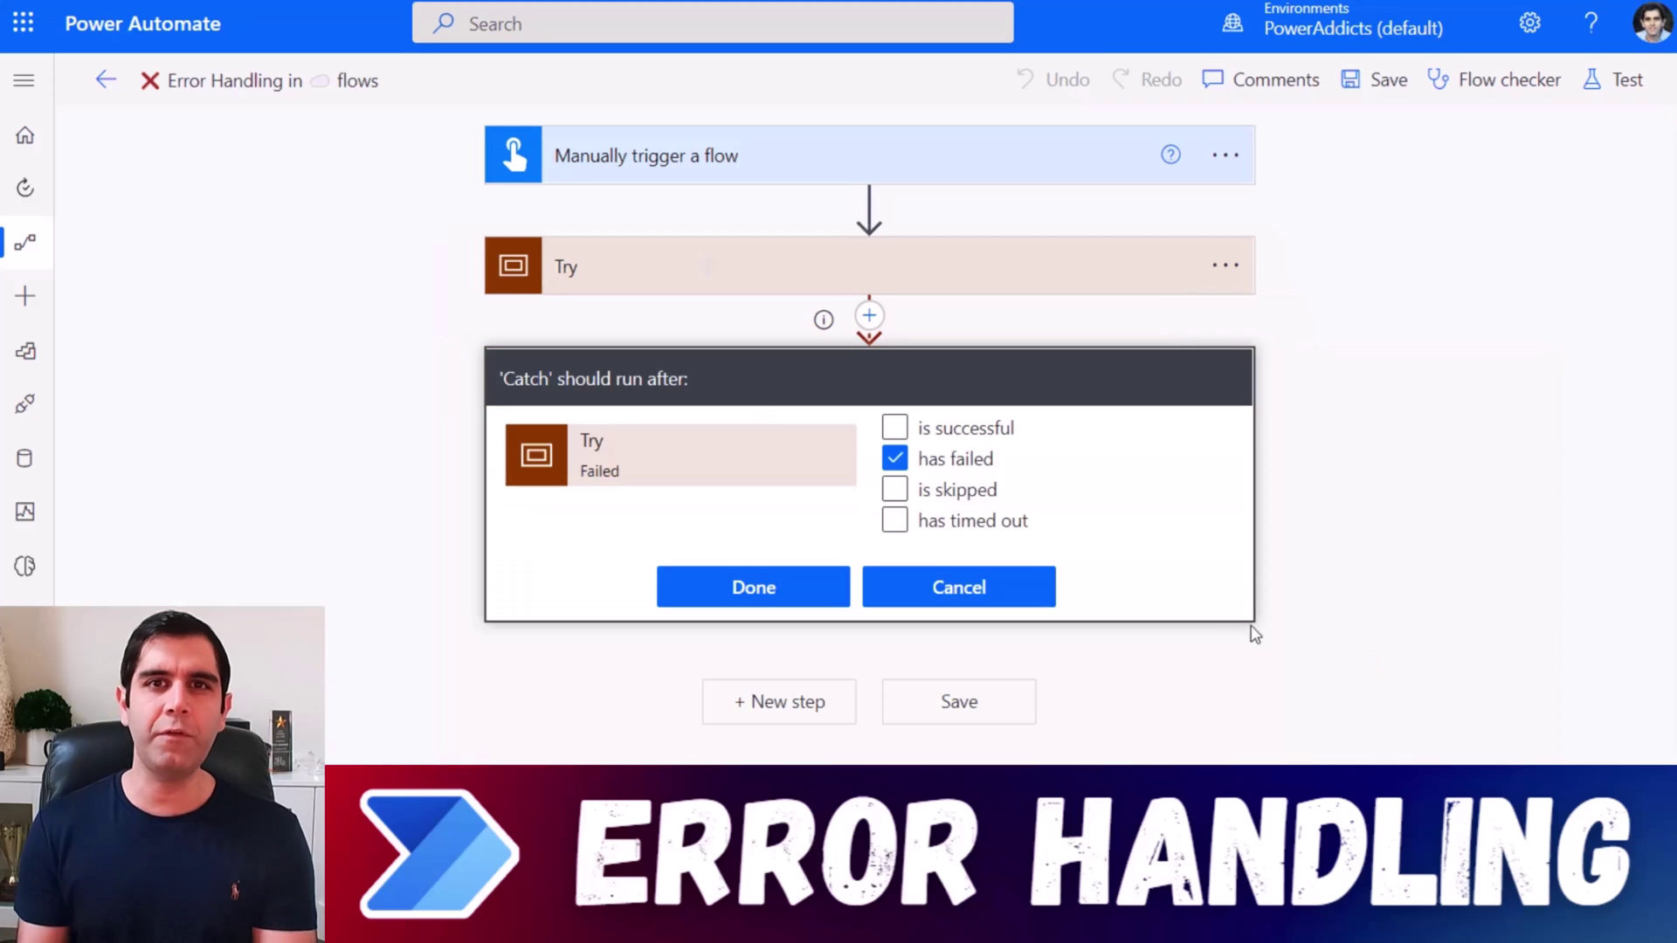
pyautogui.click(805, 587)
# Start a manual test run of the flow.
pyautogui.click(1599, 108)
pyautogui.click(1397, 165)
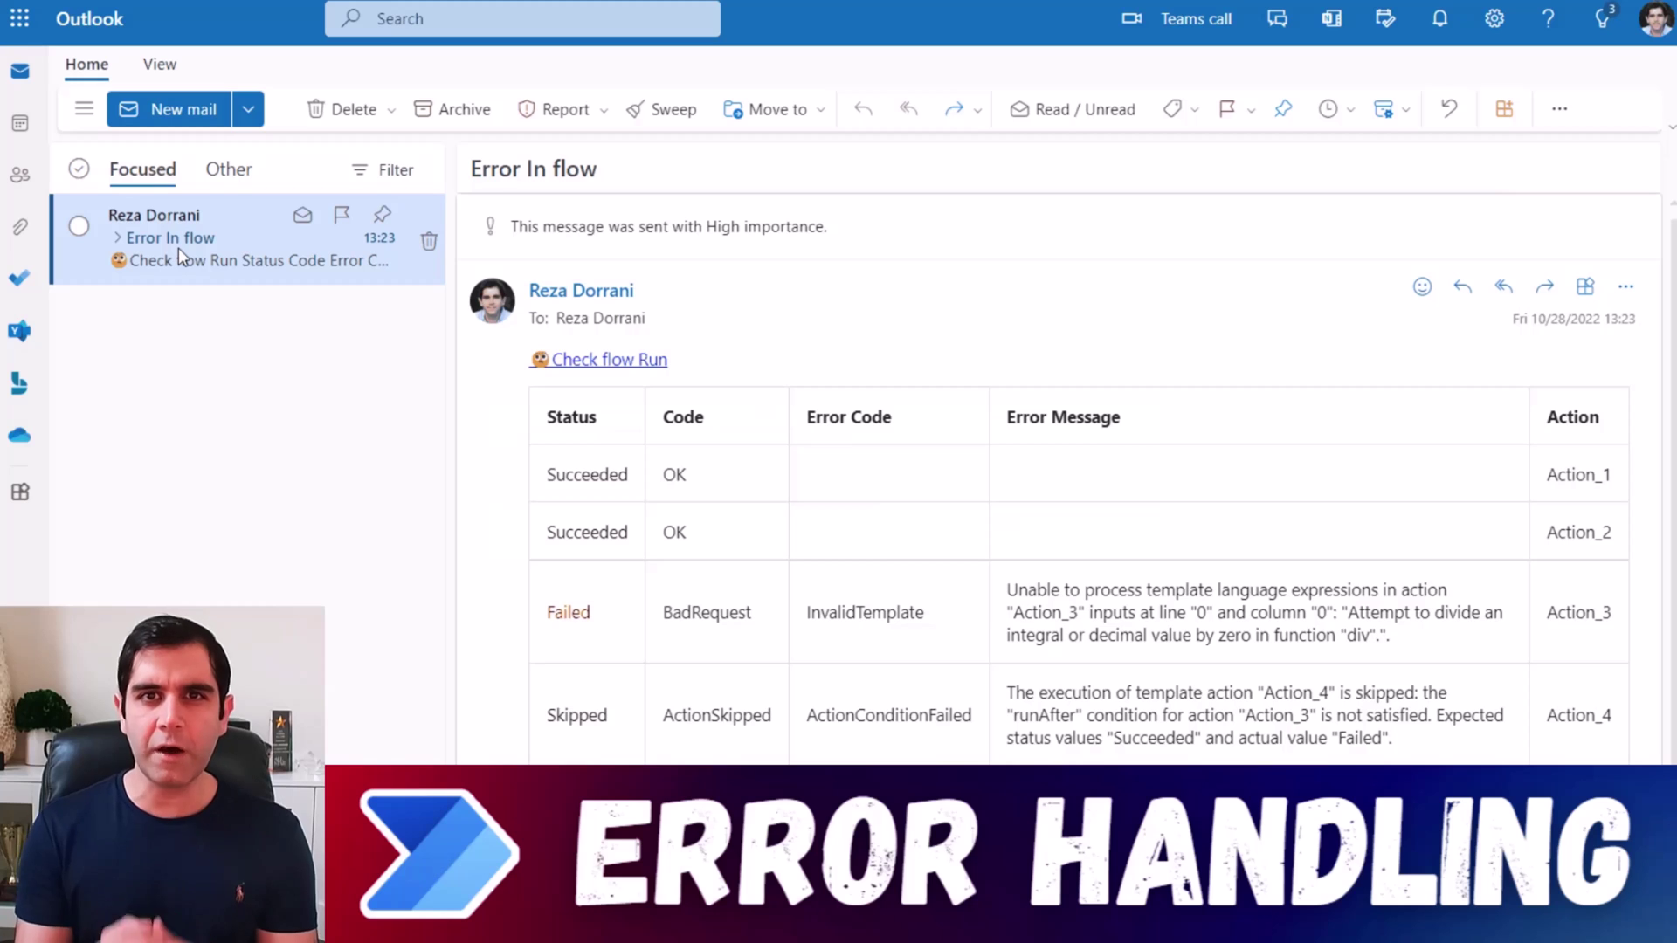
pyautogui.scroll(-1, 570, 584)
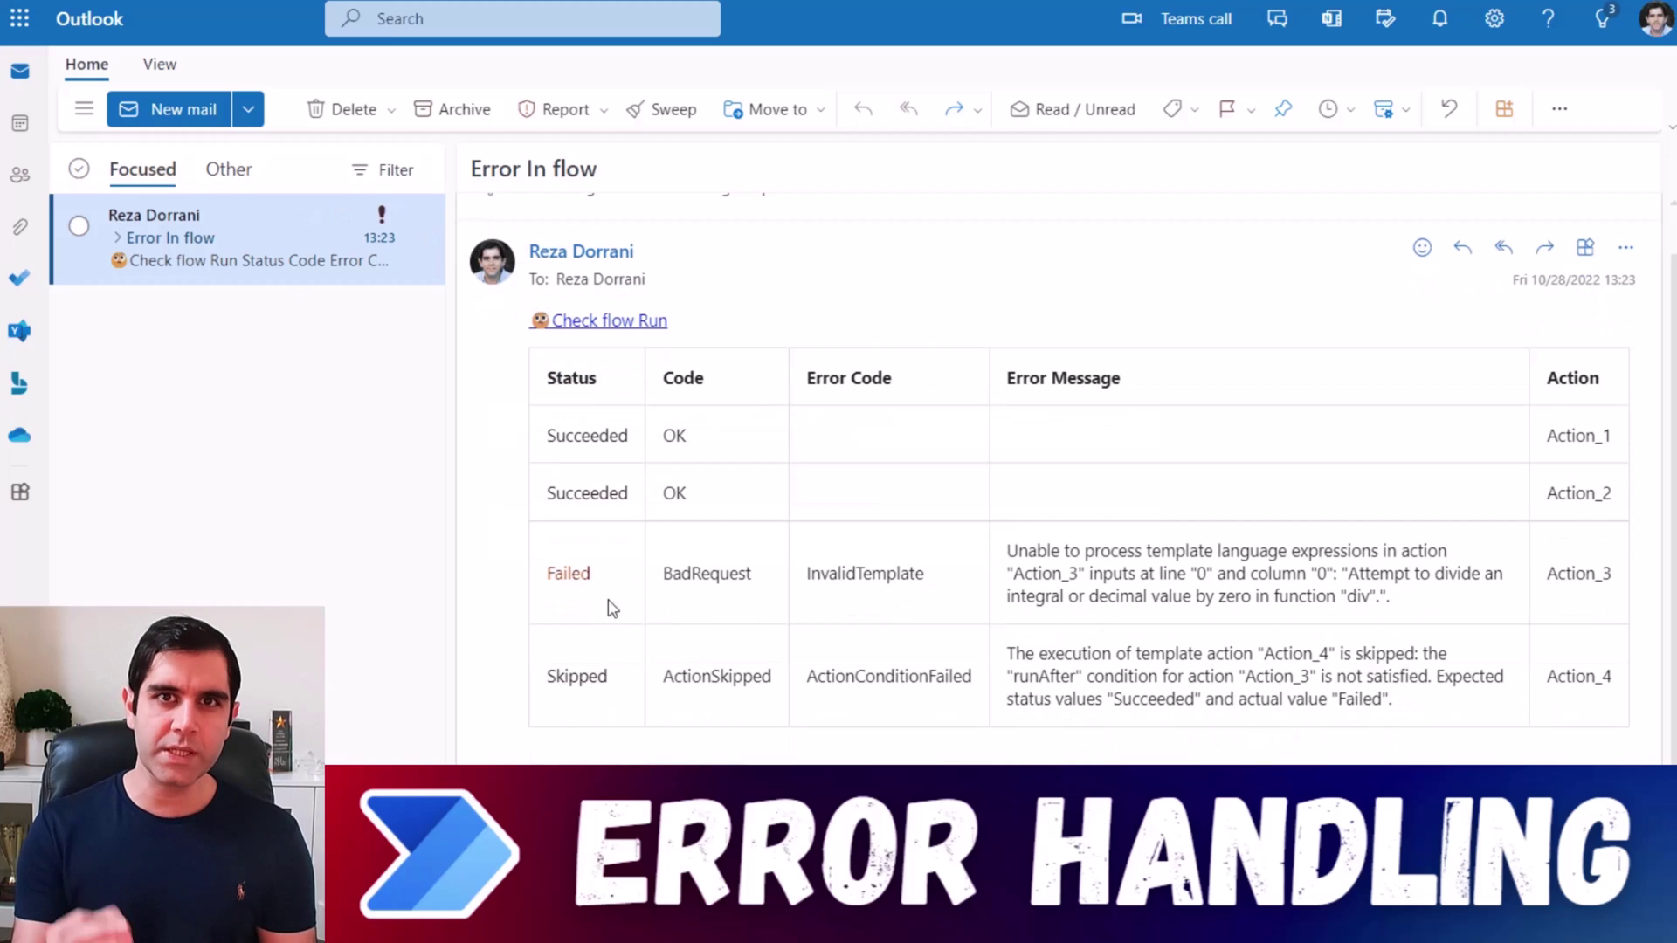
# Open the Expense Approval Workflow run from the email and expand its Try scope.
pyautogui.click(610, 322)
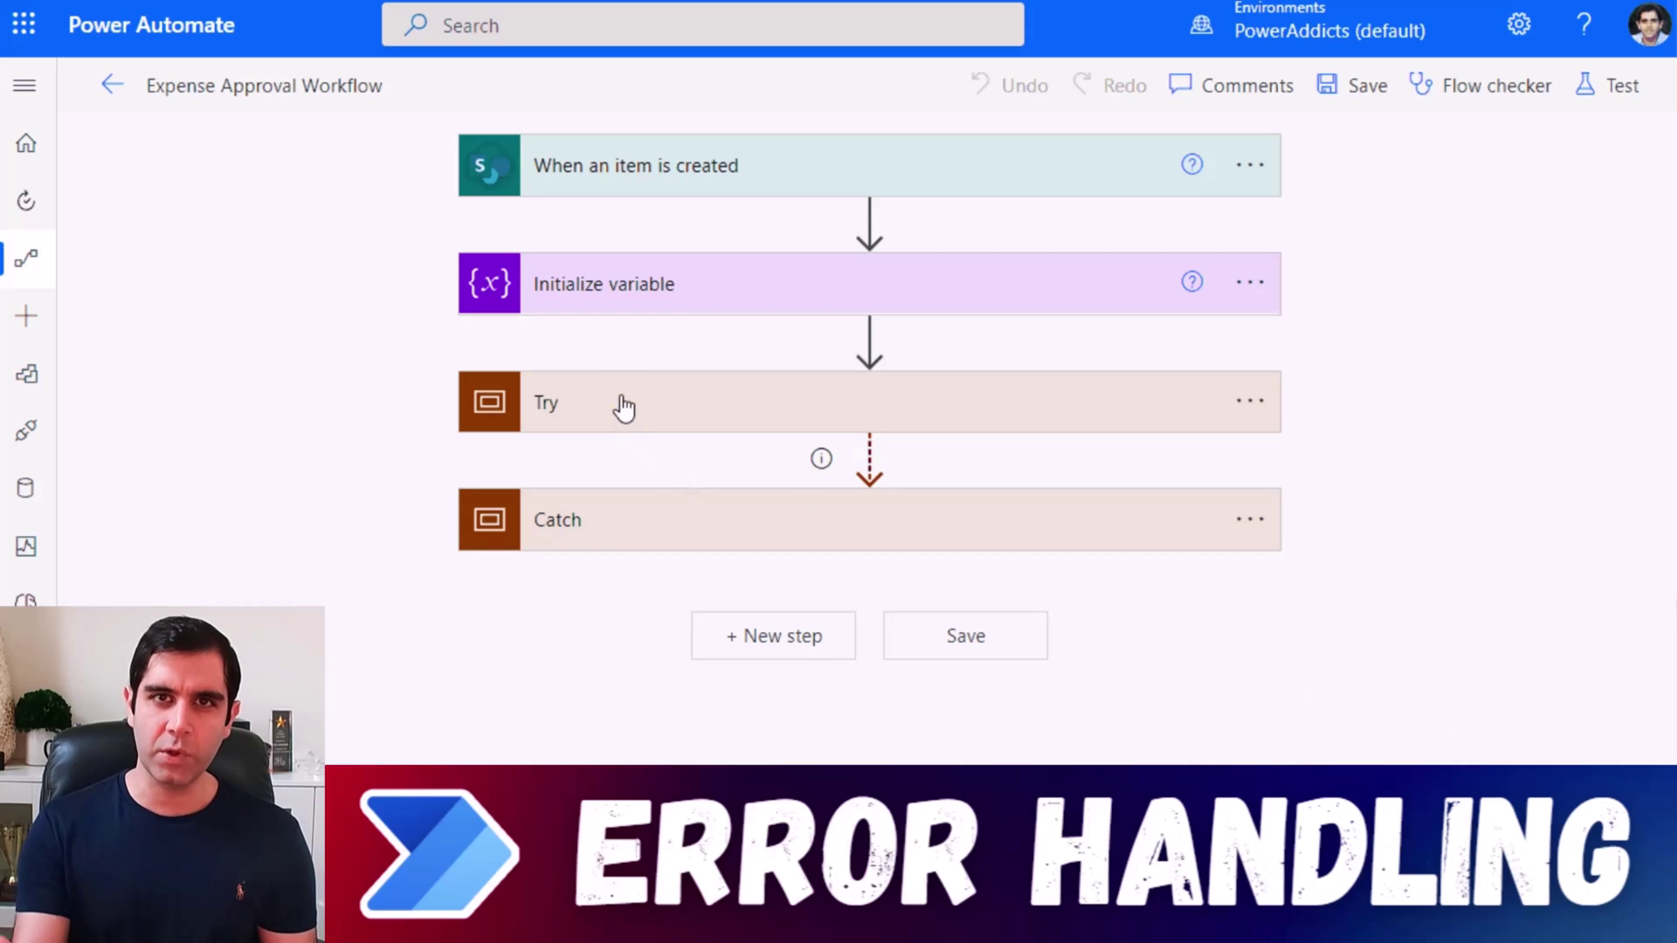
pyautogui.click(621, 407)
pyautogui.scroll(-7, 674, 463)
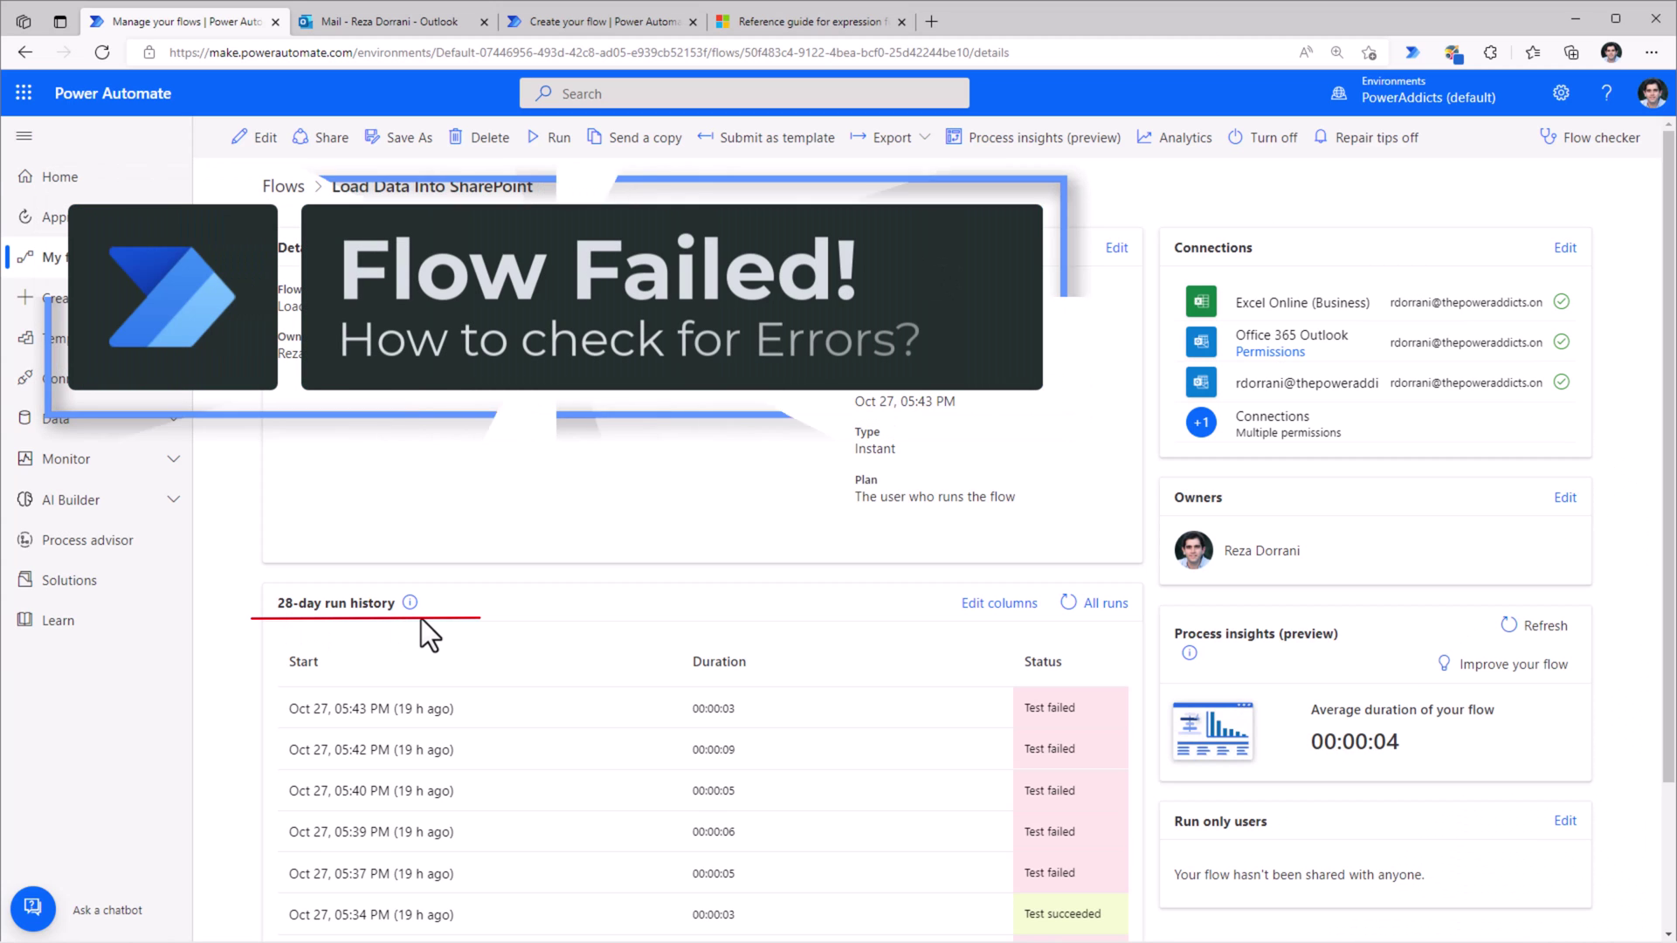
# Review the latest failed run of Load Data Into SharePoint, then view its Analytics page.
pyautogui.scroll(-2, 804, 541)
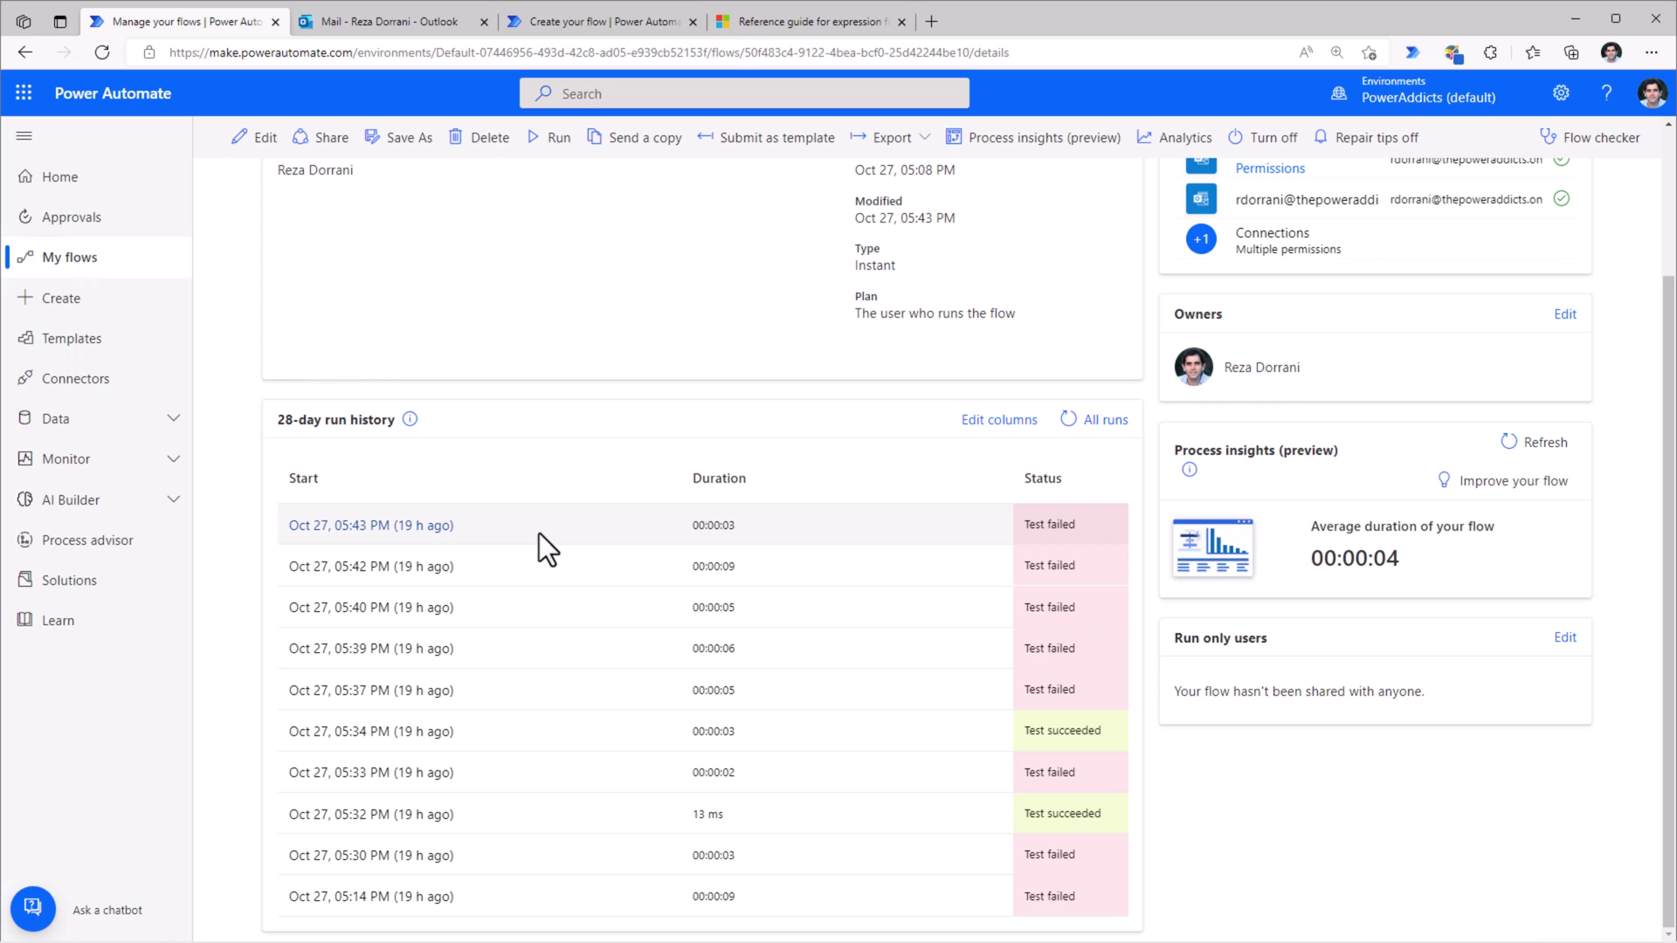
pyautogui.click(402, 526)
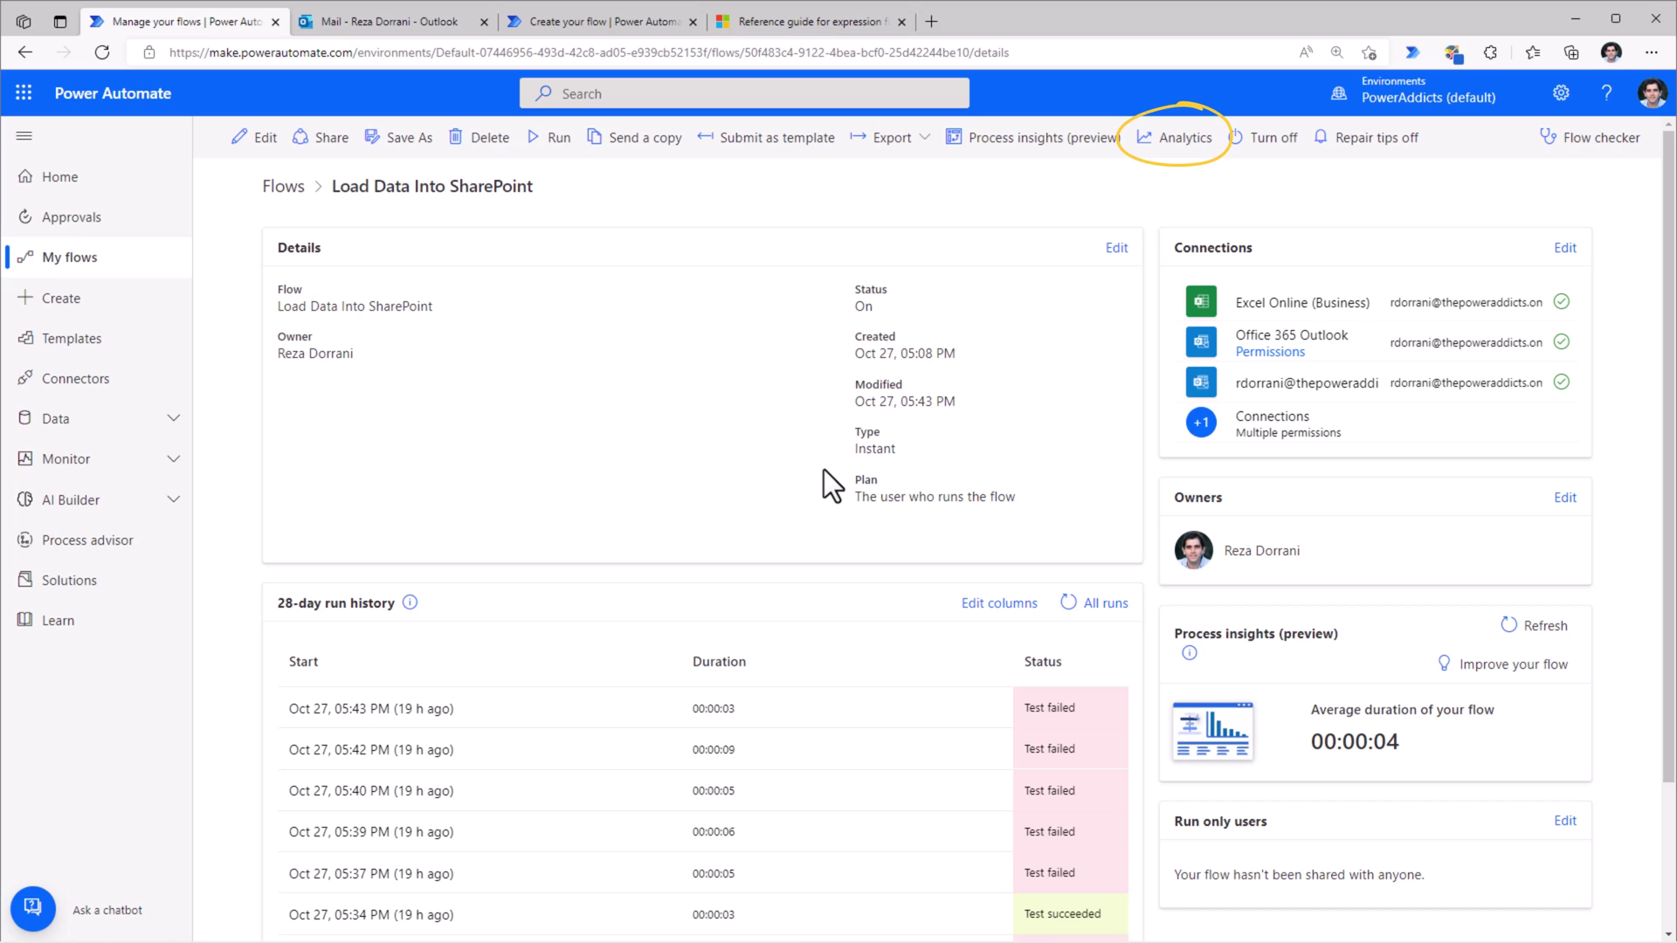
pyautogui.click(1175, 141)
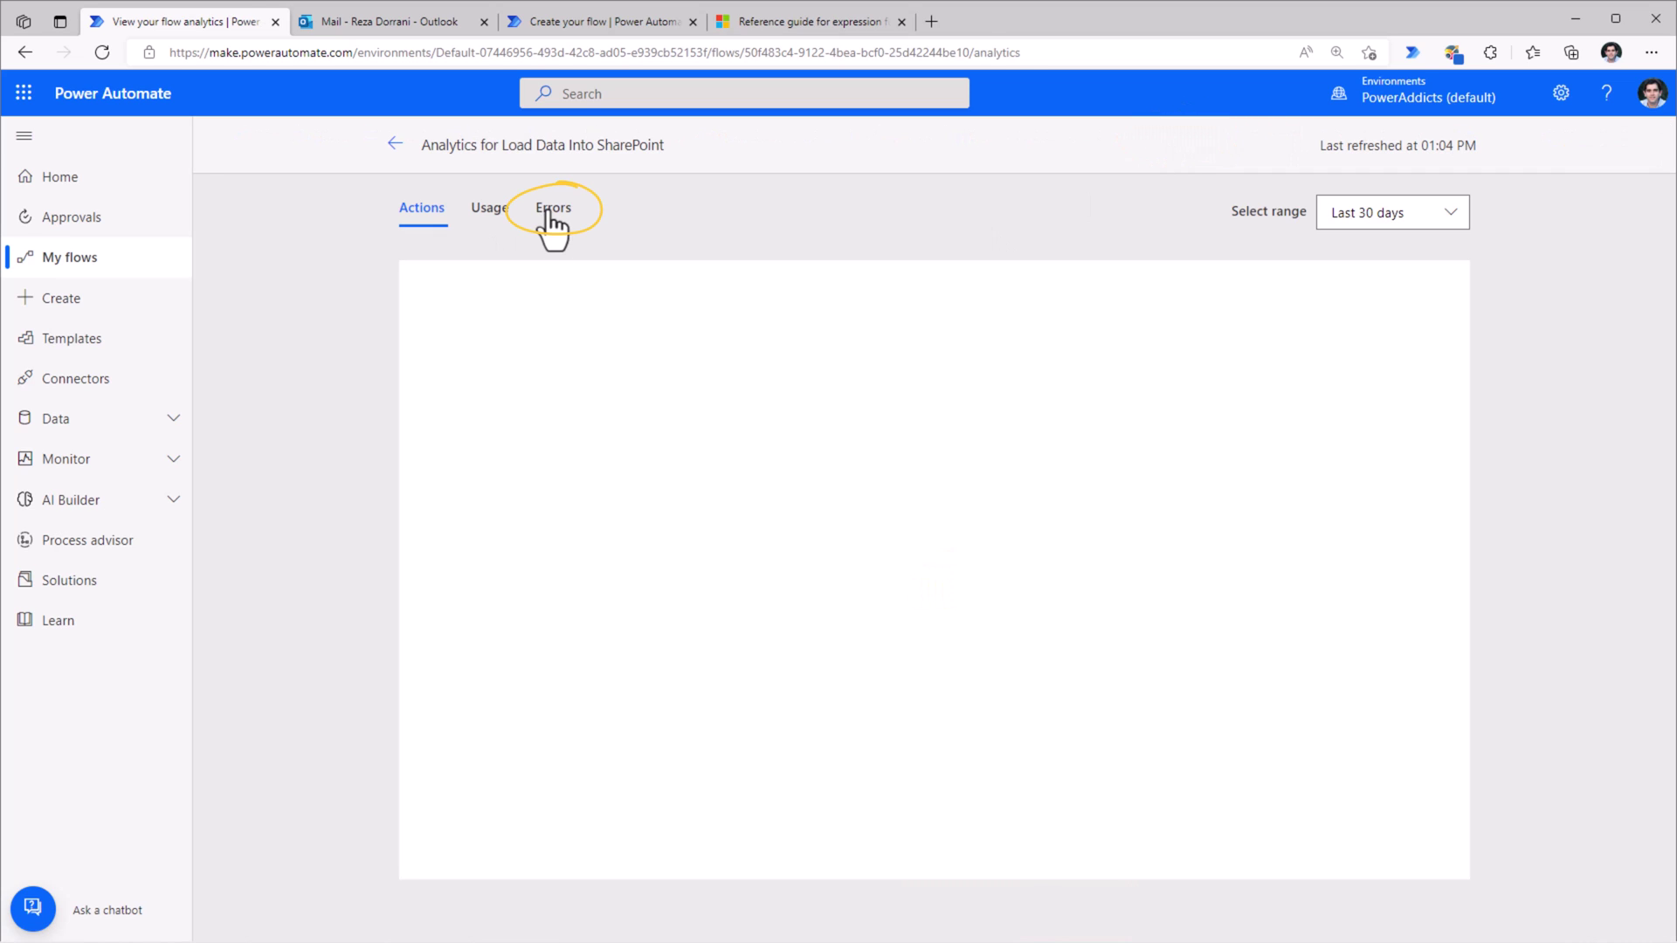
# View the Errors report in the flow's Analytics, which lists 22 errors.
pyautogui.click(550, 210)
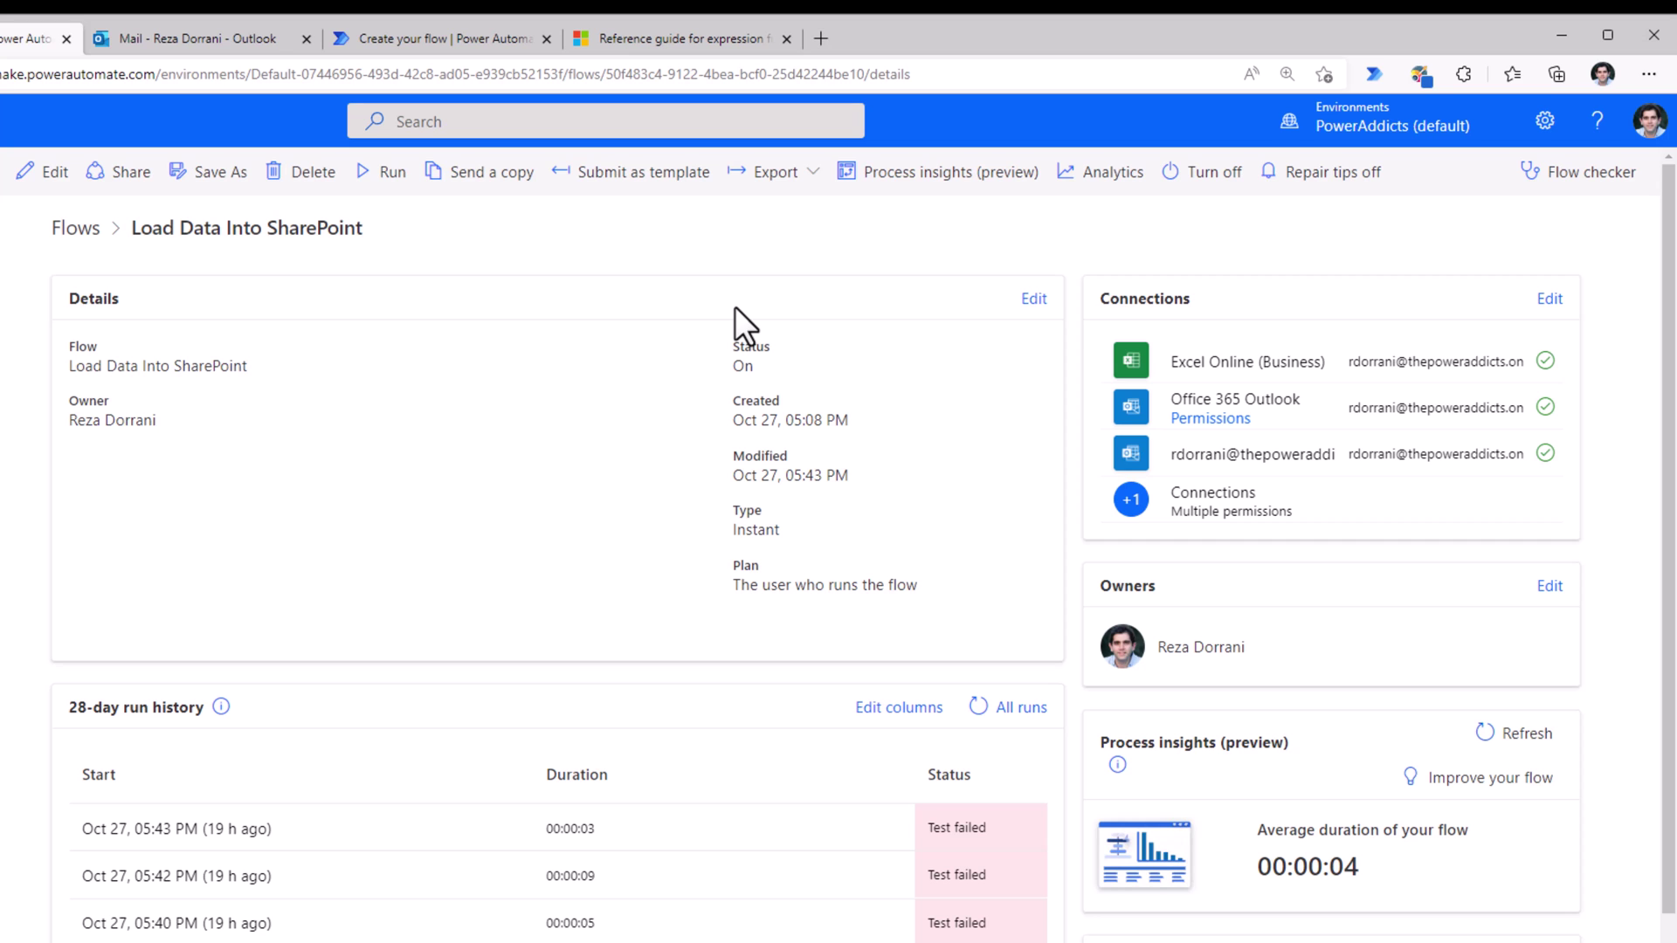
# Read the '3 of your flows have failed' notification email in Outlook.
pyautogui.click(197, 38)
pyautogui.click(507, 463)
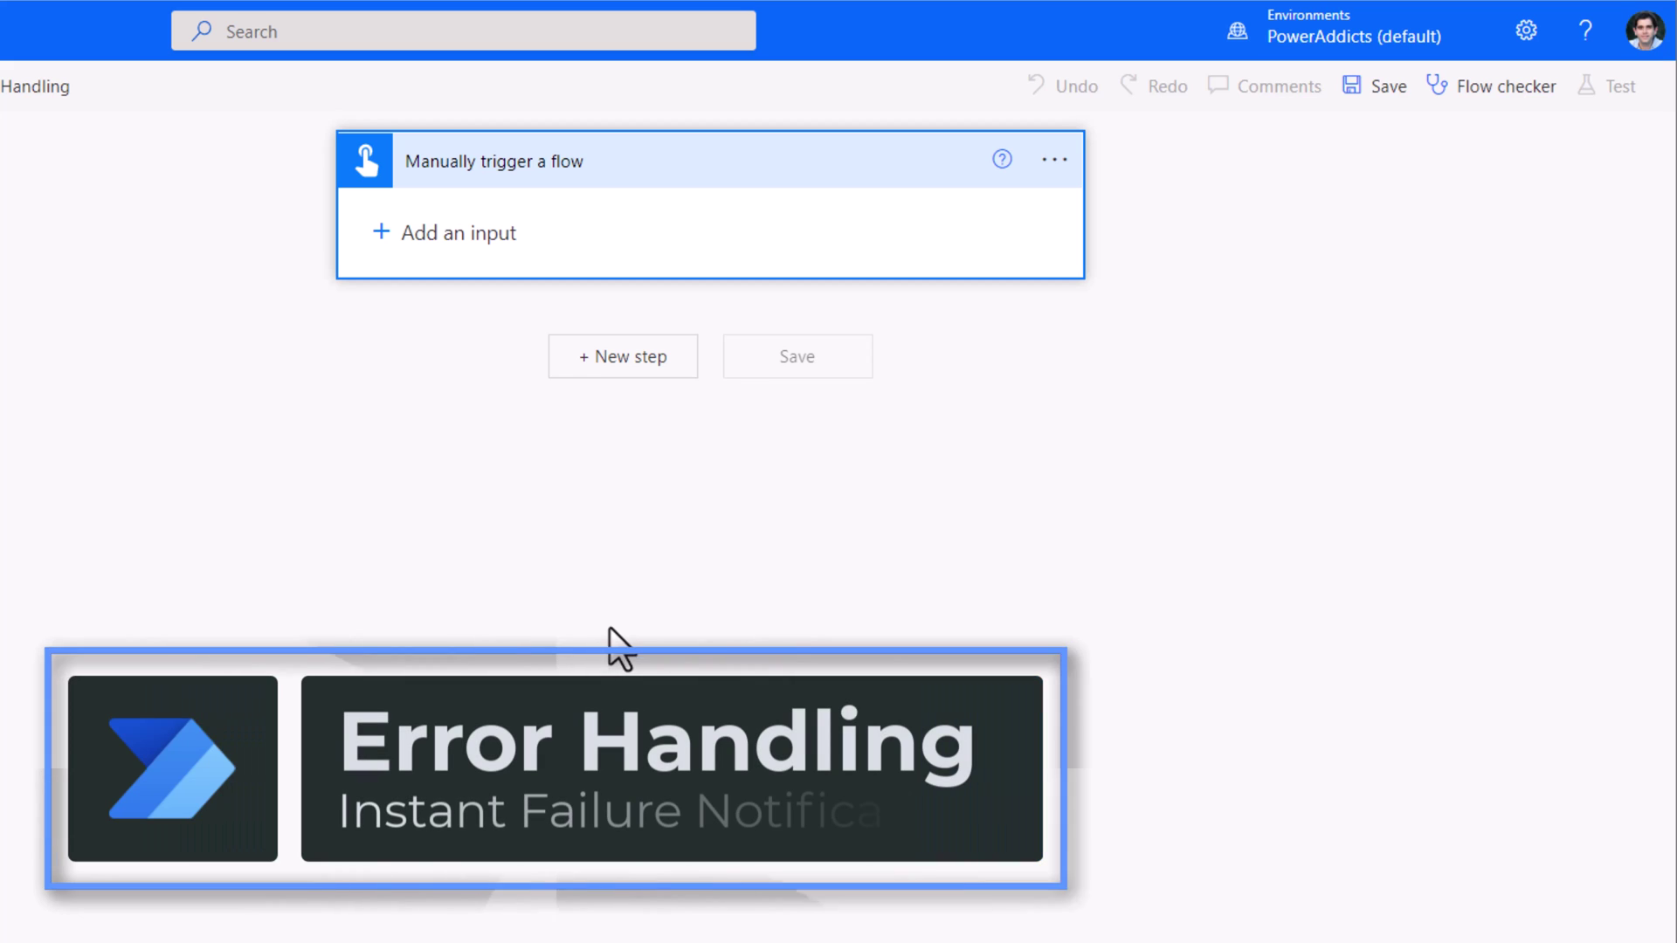
# Add a Compose action whose input is the expression div(1,0).
pyautogui.click(610, 360)
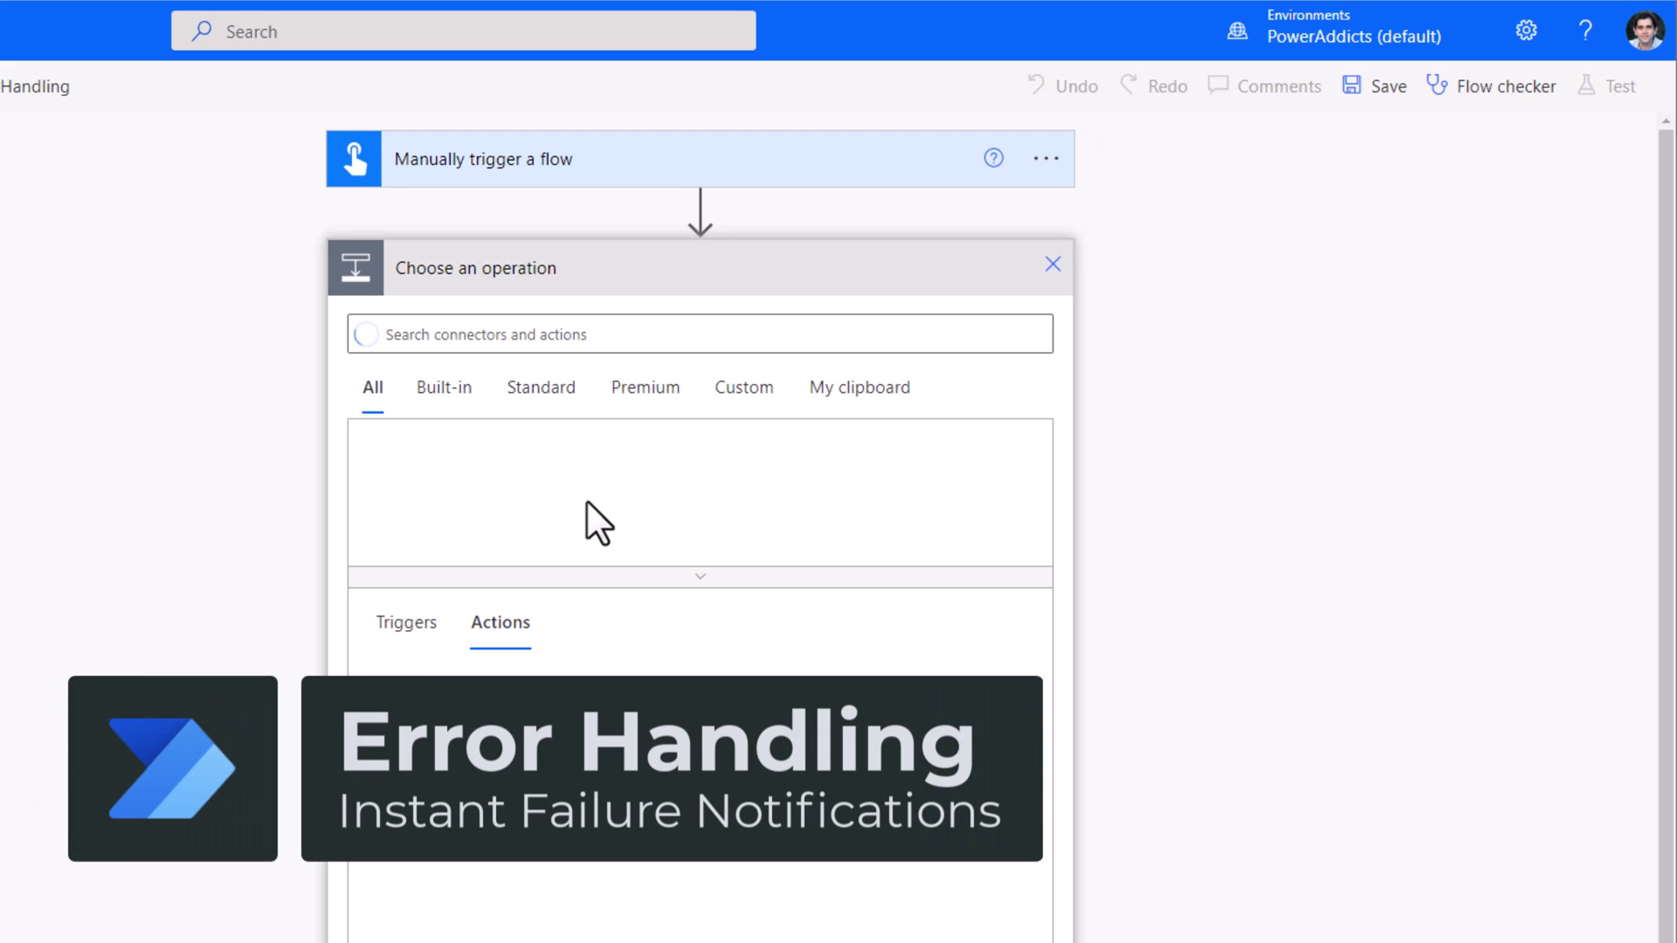
pyautogui.write('compose')
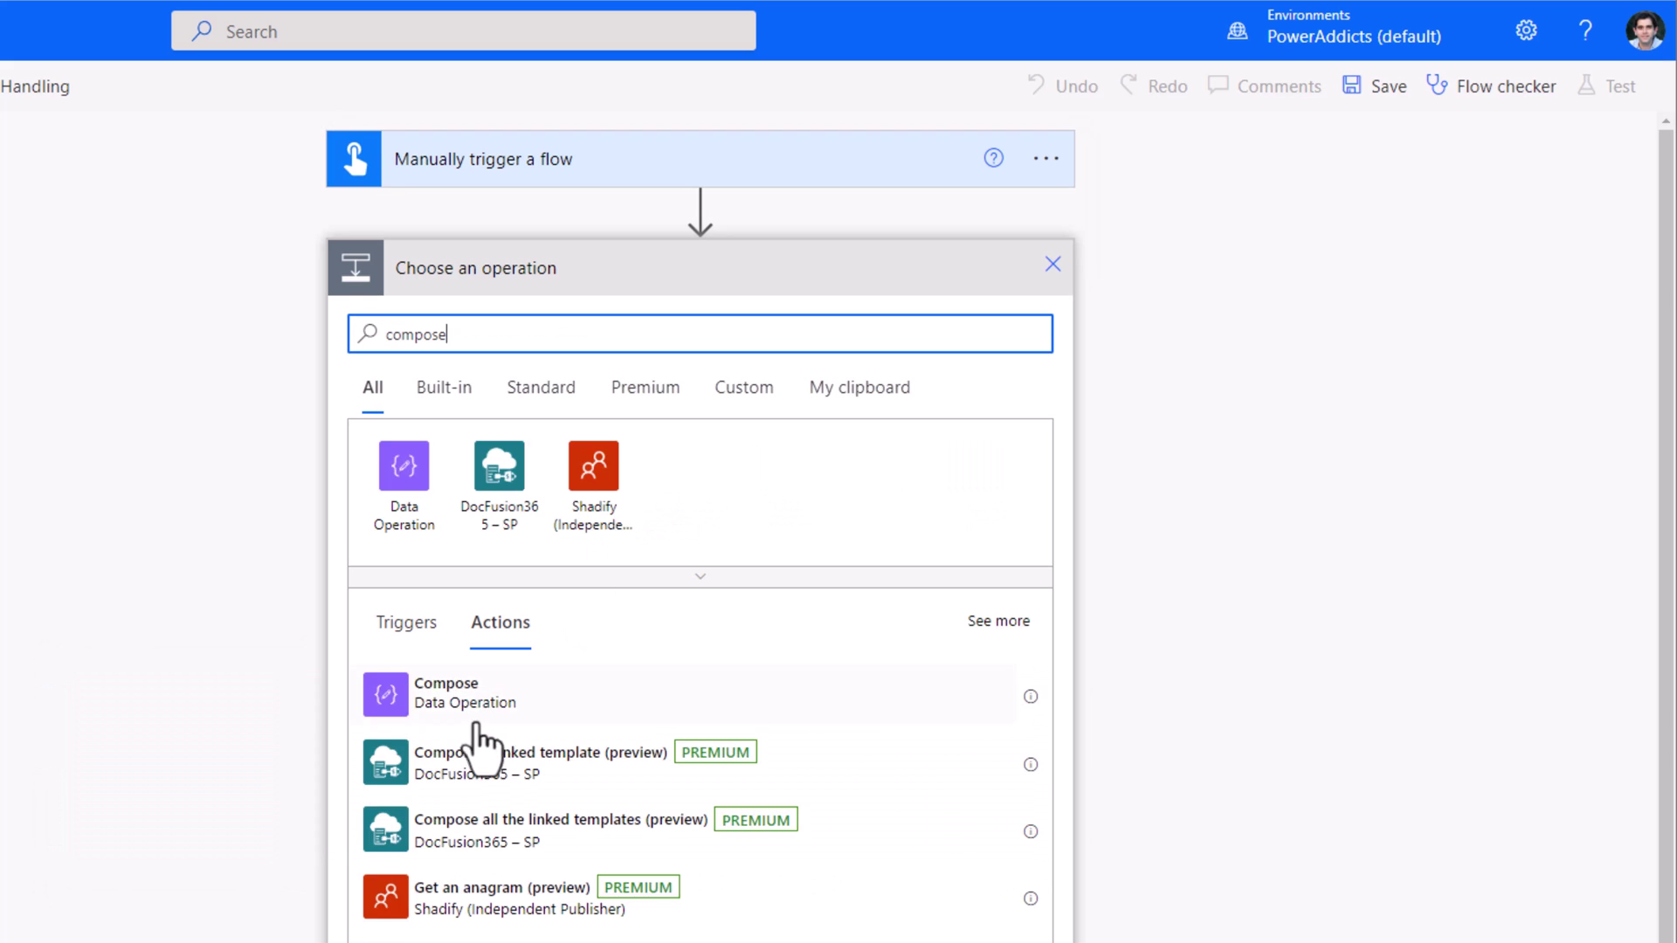
pyautogui.click(449, 695)
pyautogui.click(616, 323)
pyautogui.click(1337, 496)
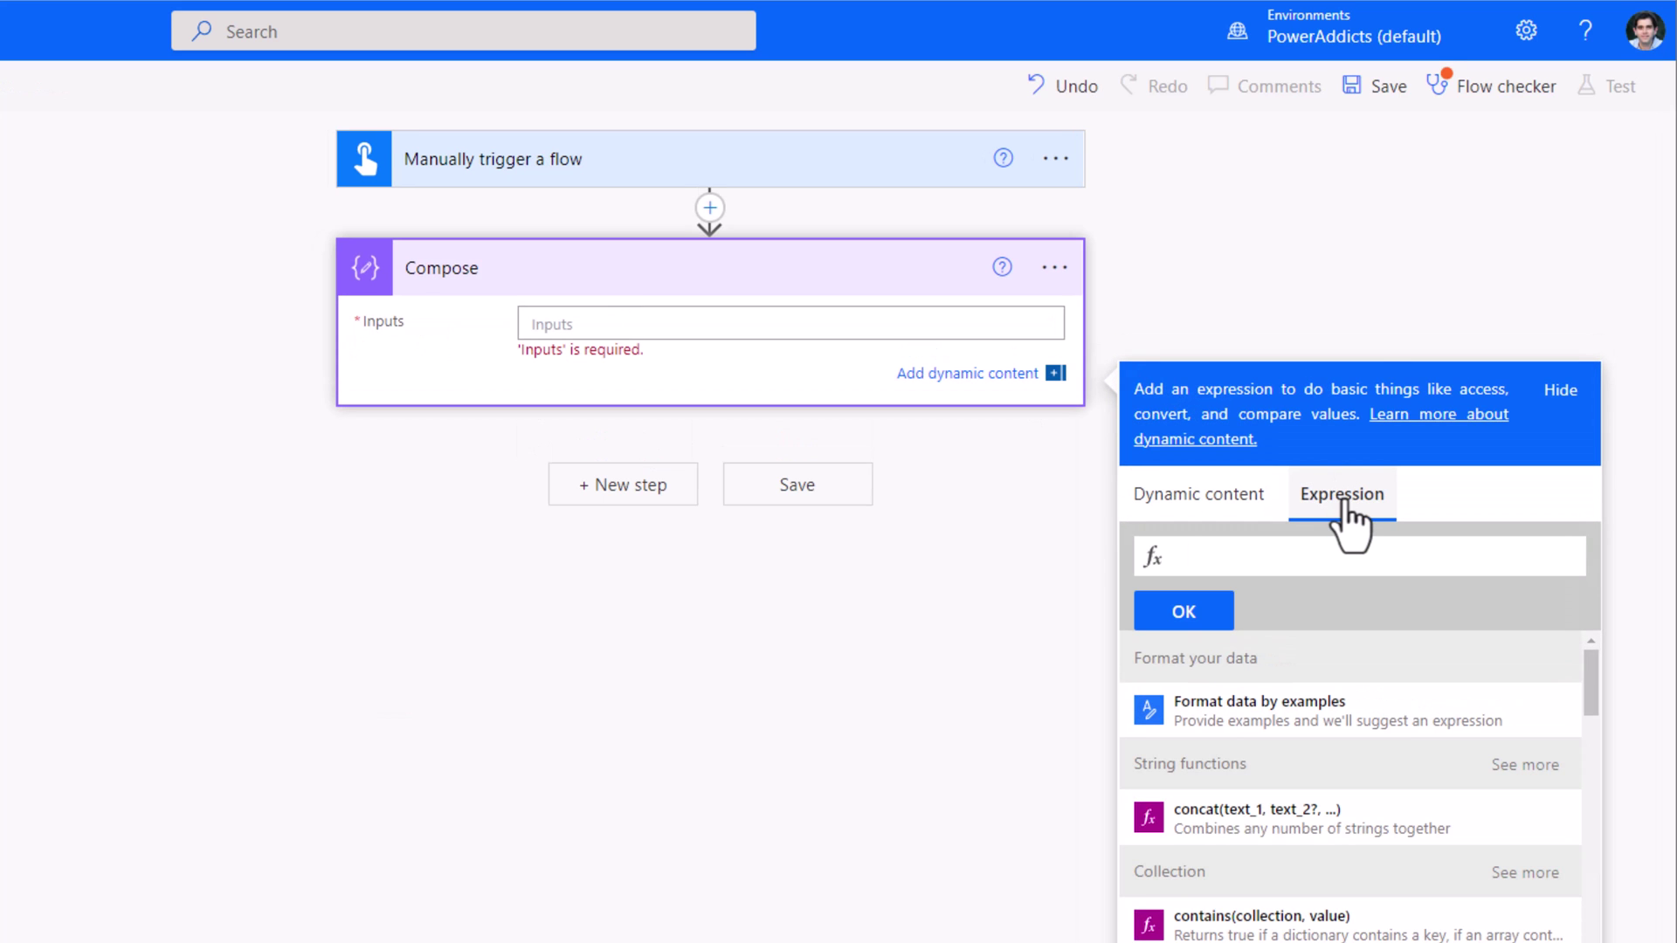
pyautogui.write('div(1,')
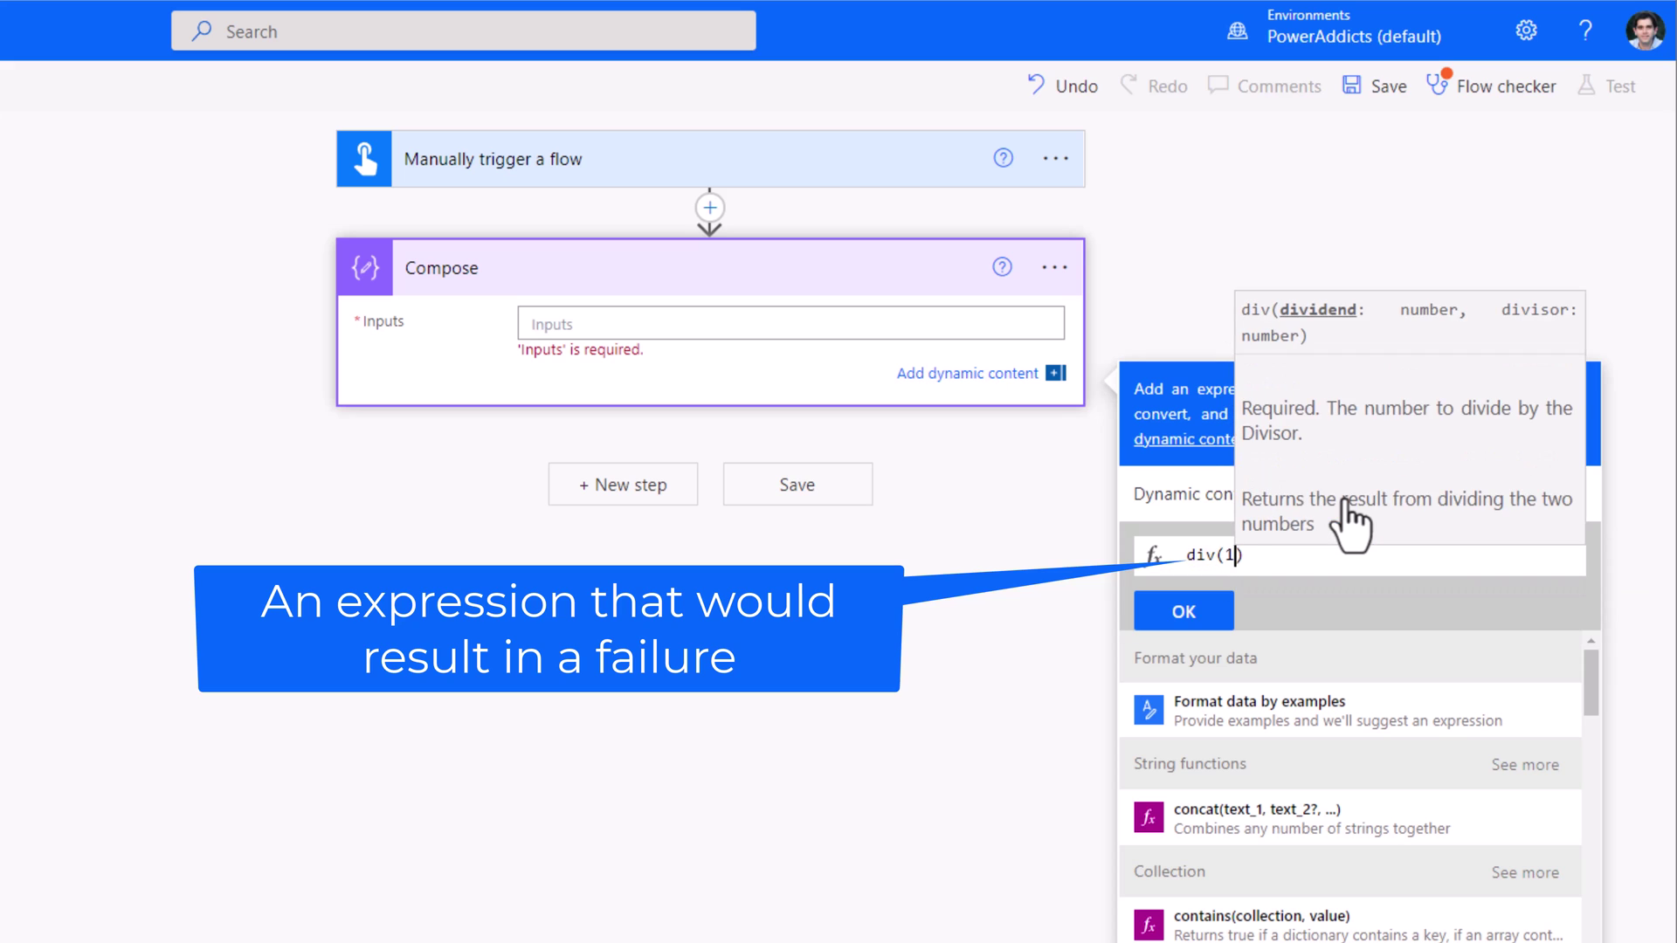
pyautogui.write('0)')
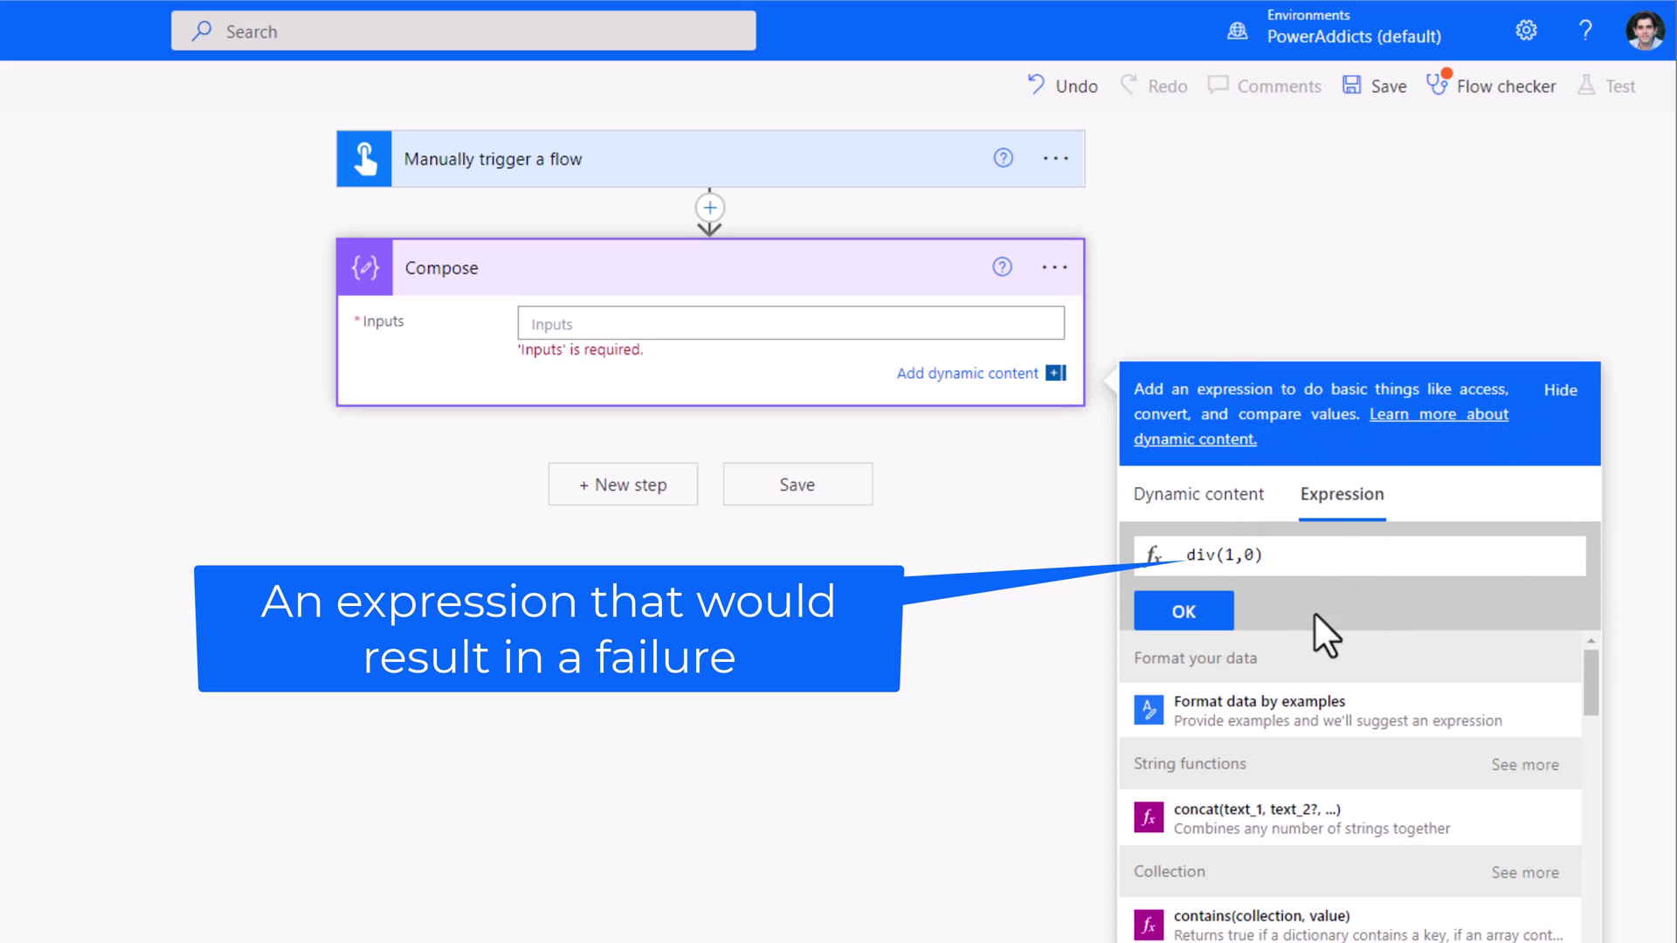
pyautogui.click(1188, 614)
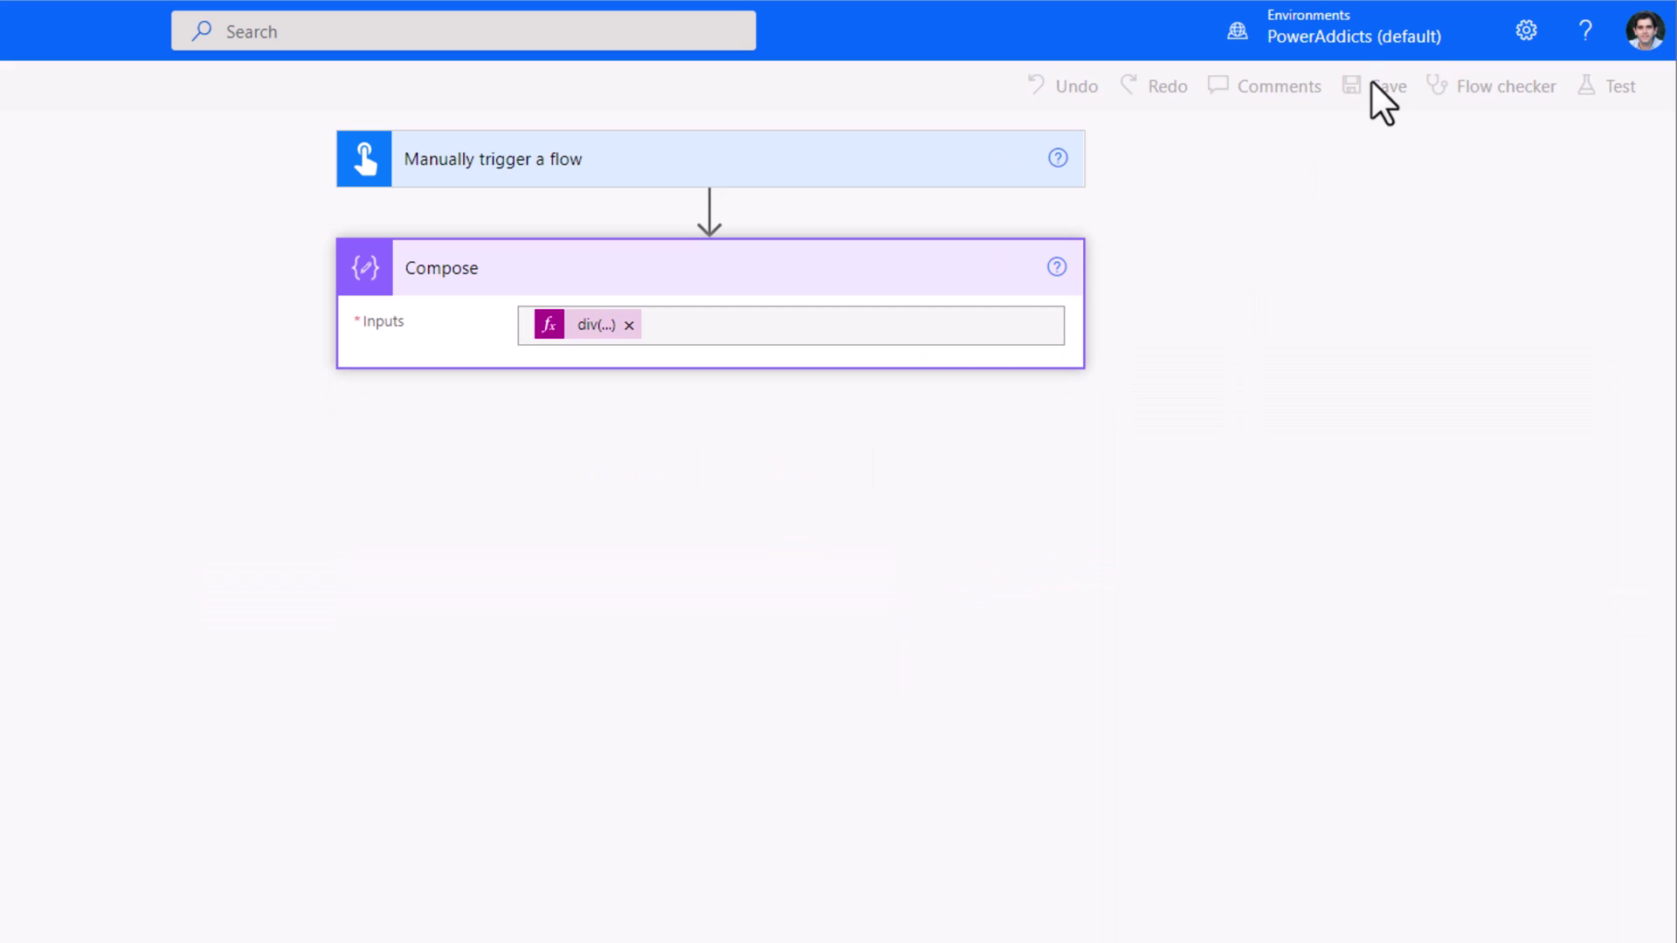
# Test the flow and check the Compose divide-by-zero error message.
pyautogui.click(1618, 85)
pyautogui.press('Return')
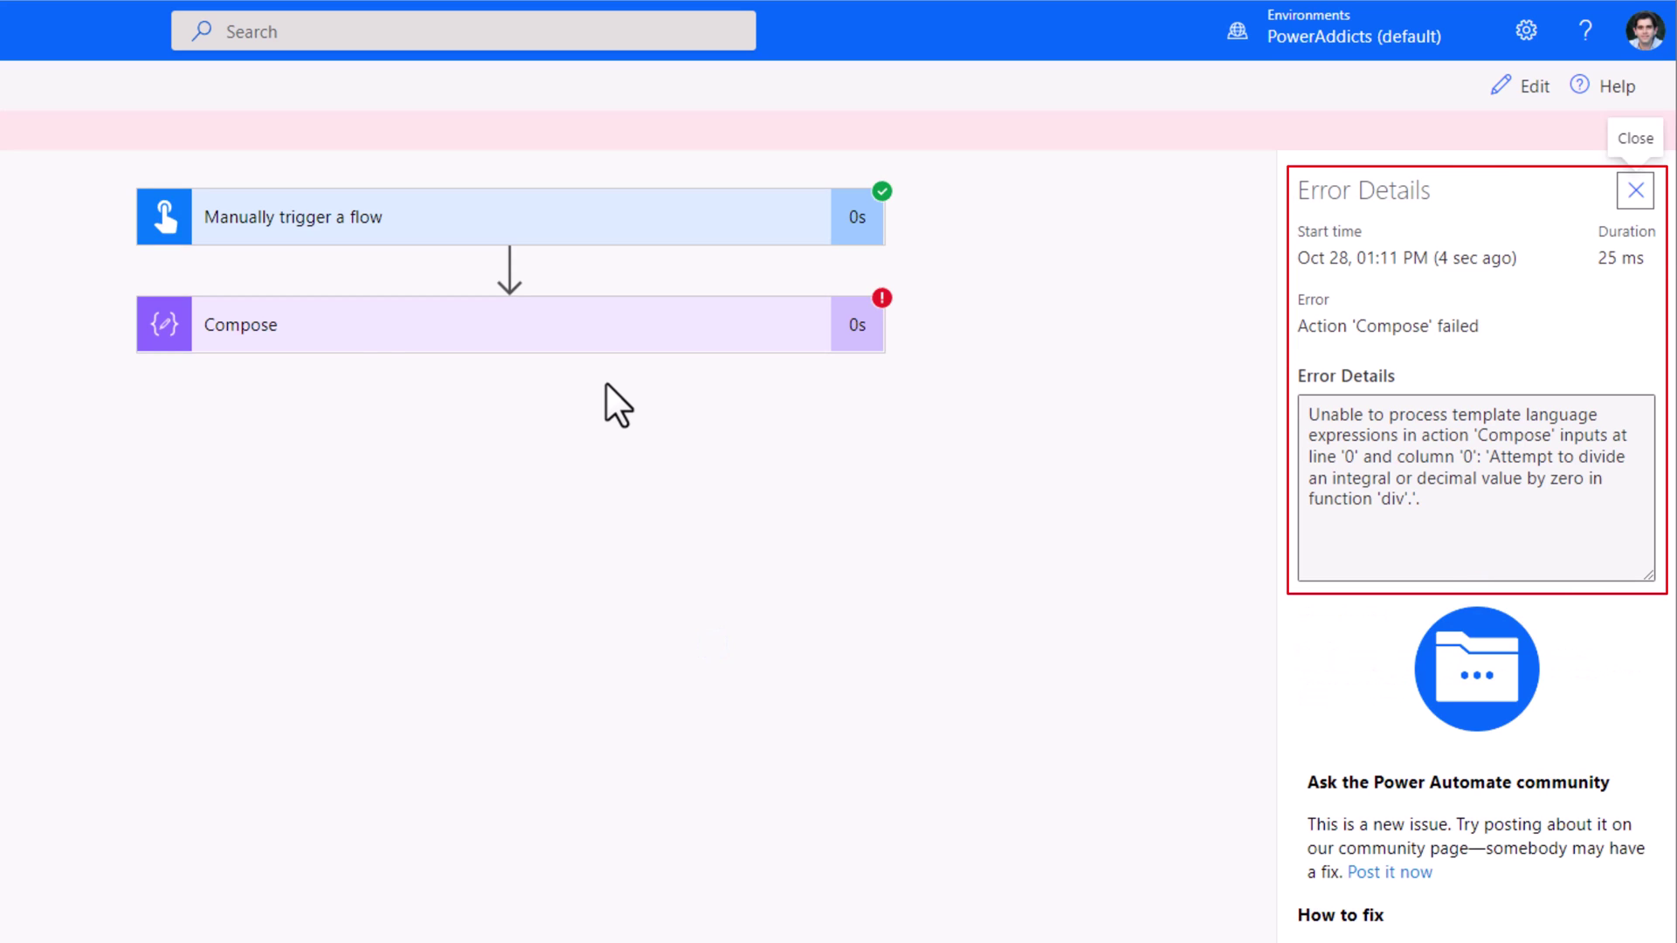
pyautogui.click(360, 330)
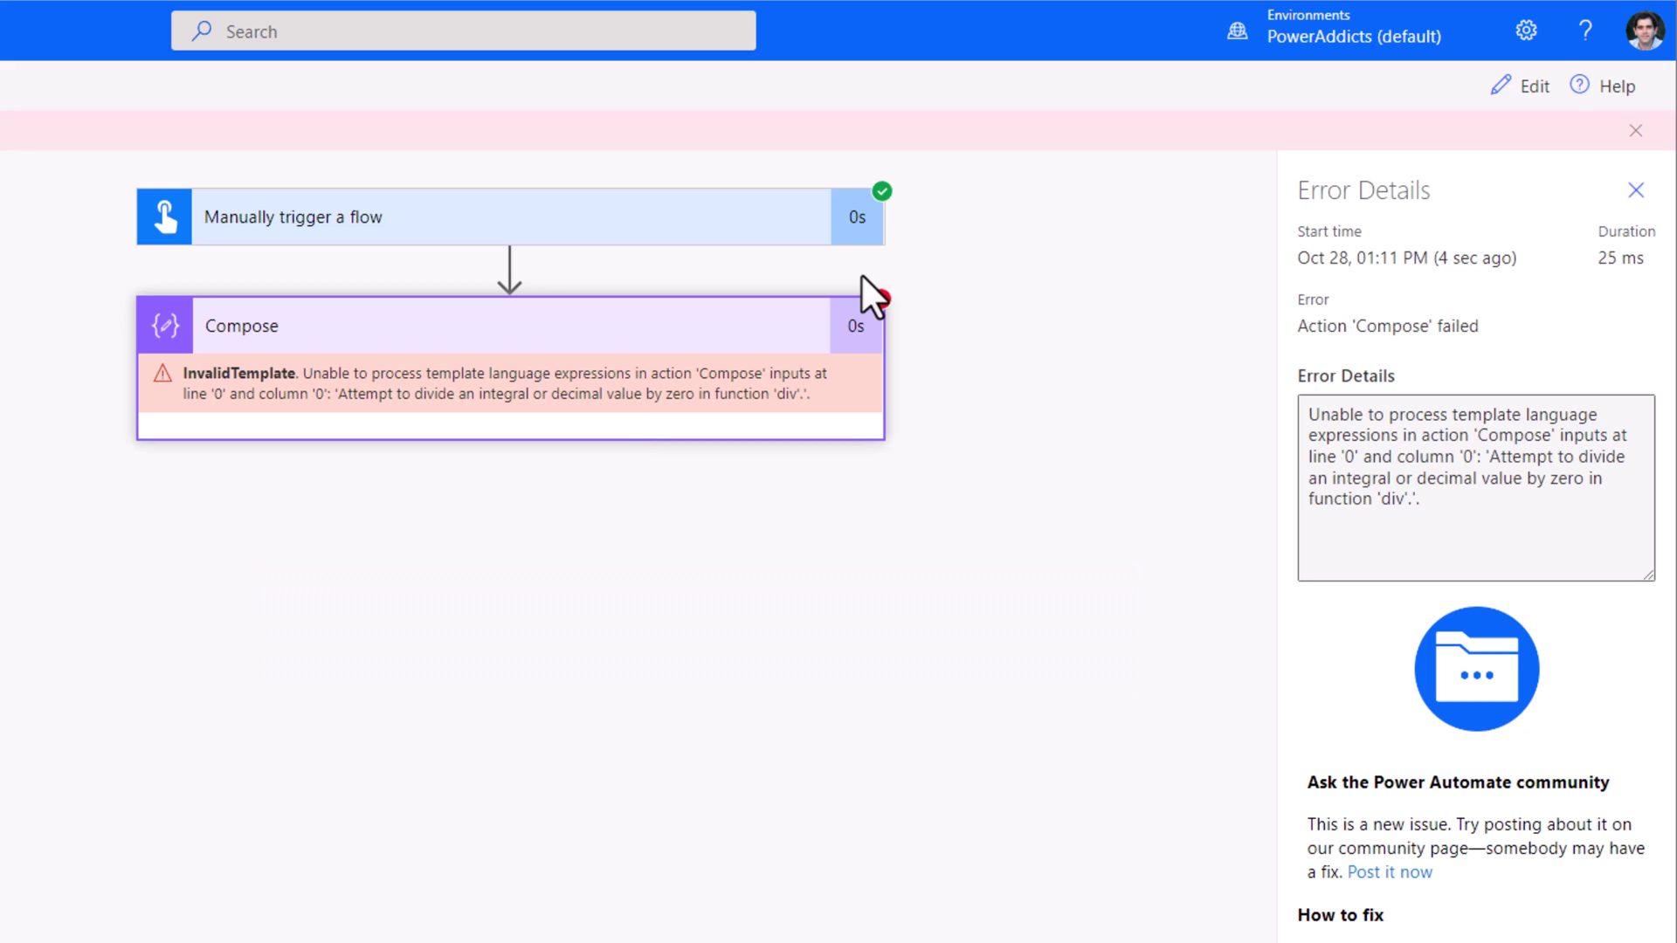
pyautogui.click(1521, 86)
# Add a Send an email (V2) step after Compose, addressed to the chosen recipient.
pyautogui.click(647, 445)
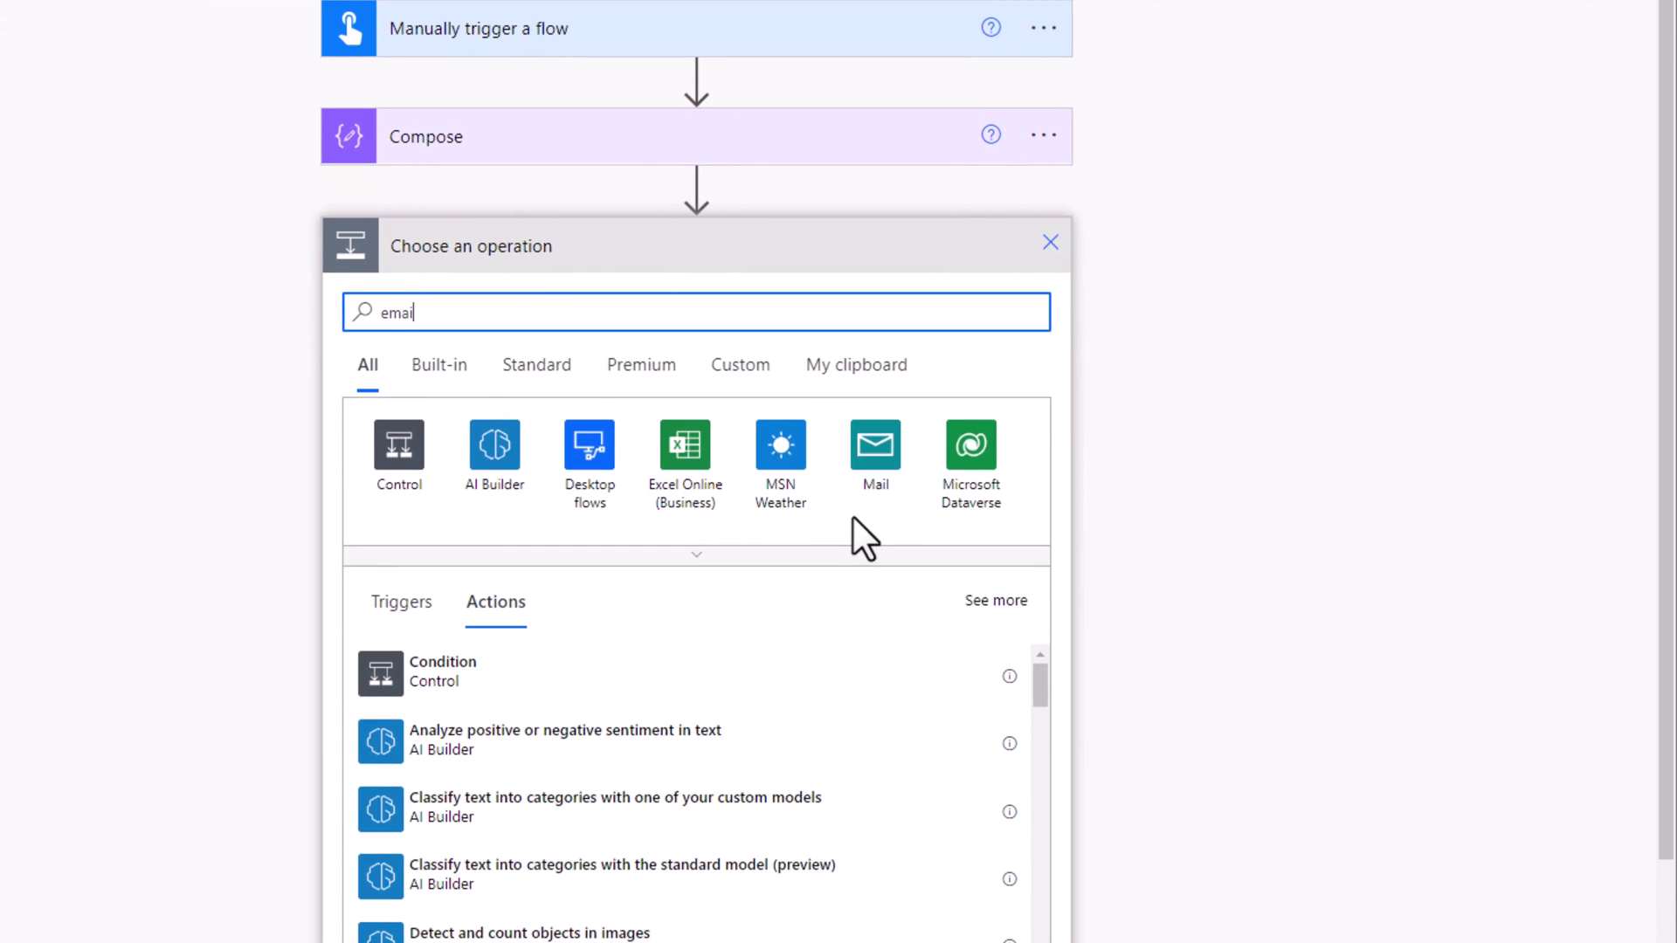
pyautogui.write('email')
pyautogui.click(495, 876)
pyautogui.write('reza')
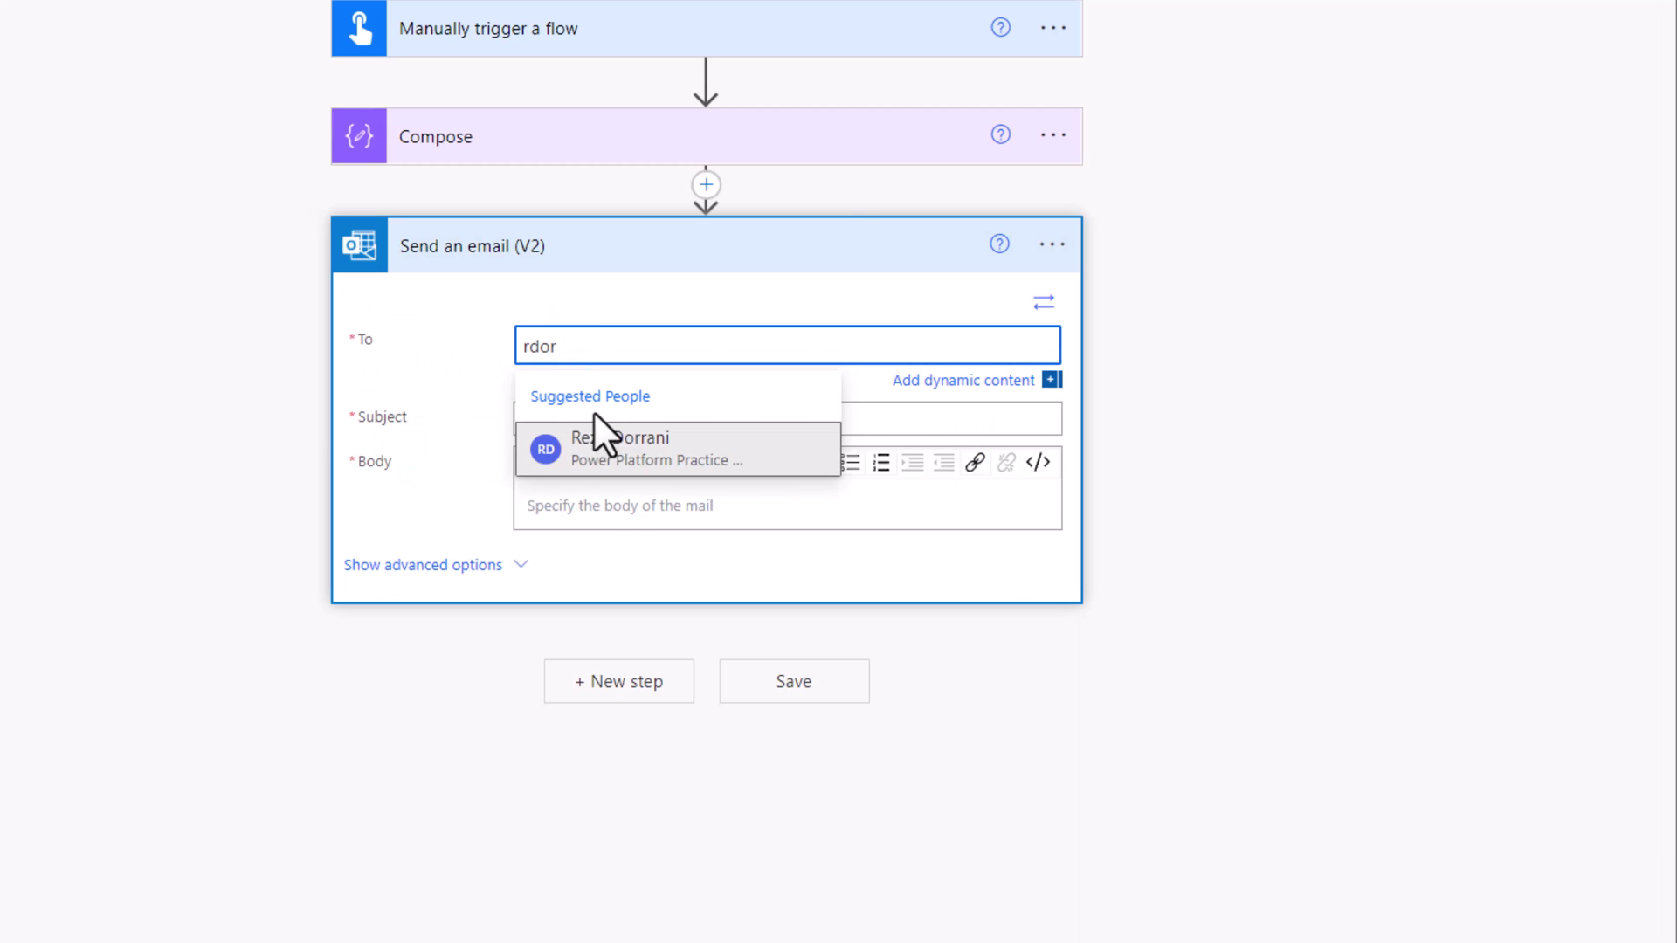
pyautogui.click(601, 436)
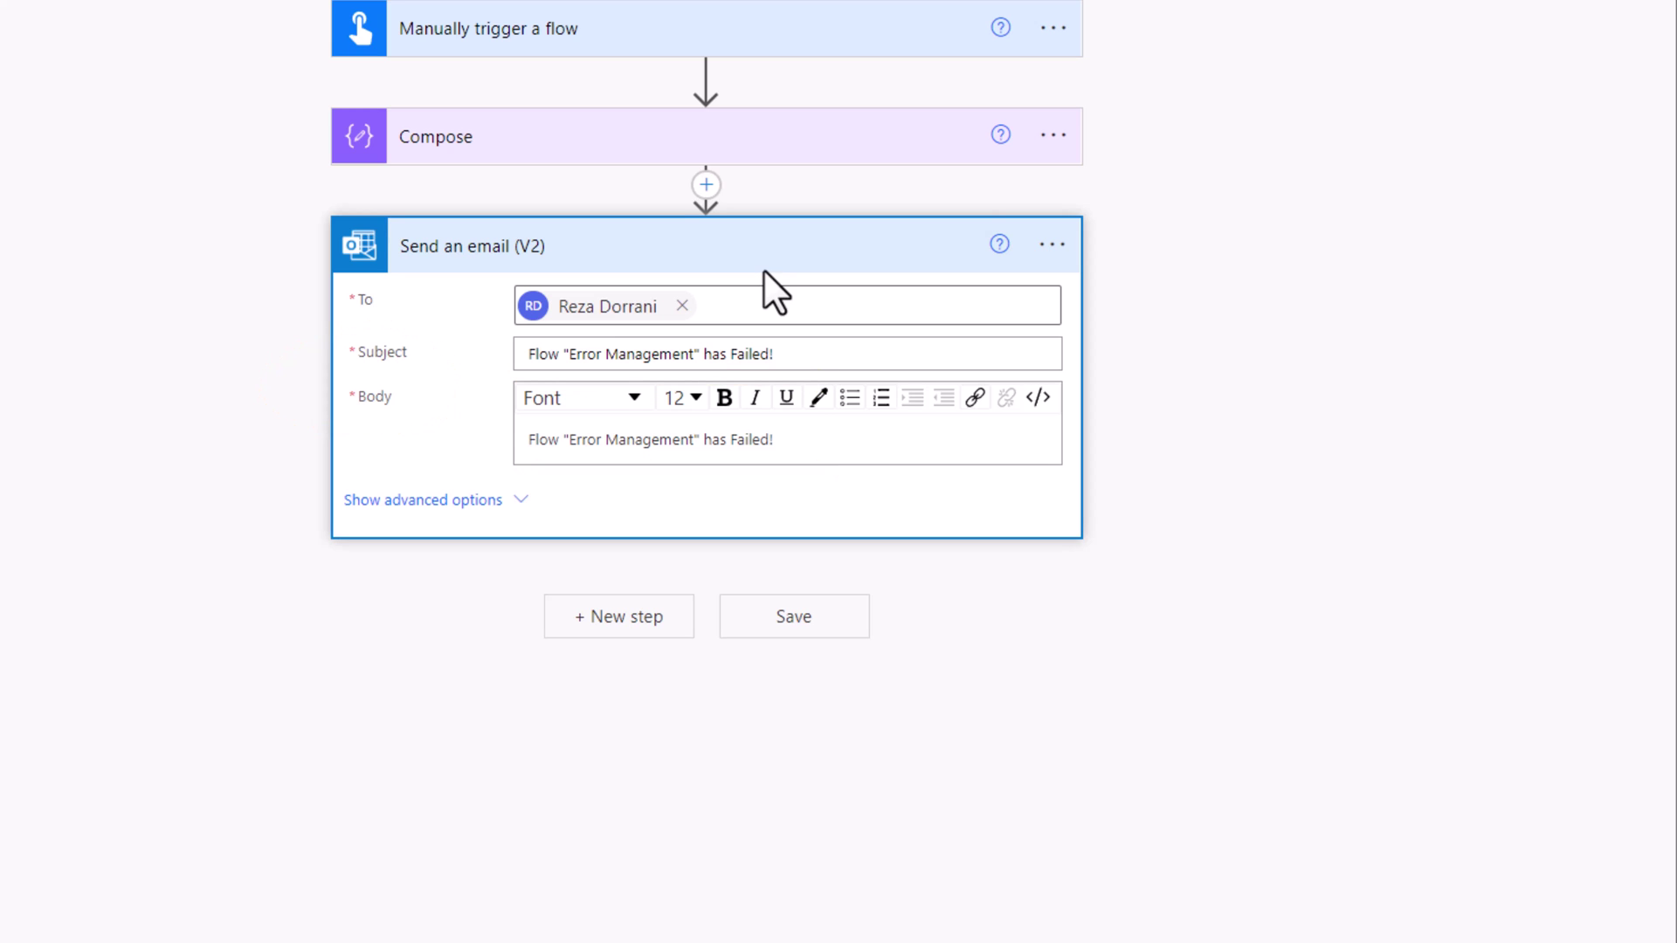
# Set the email step's run-after to 'has failed' only, not 'is successful'.
pyautogui.click(1039, 252)
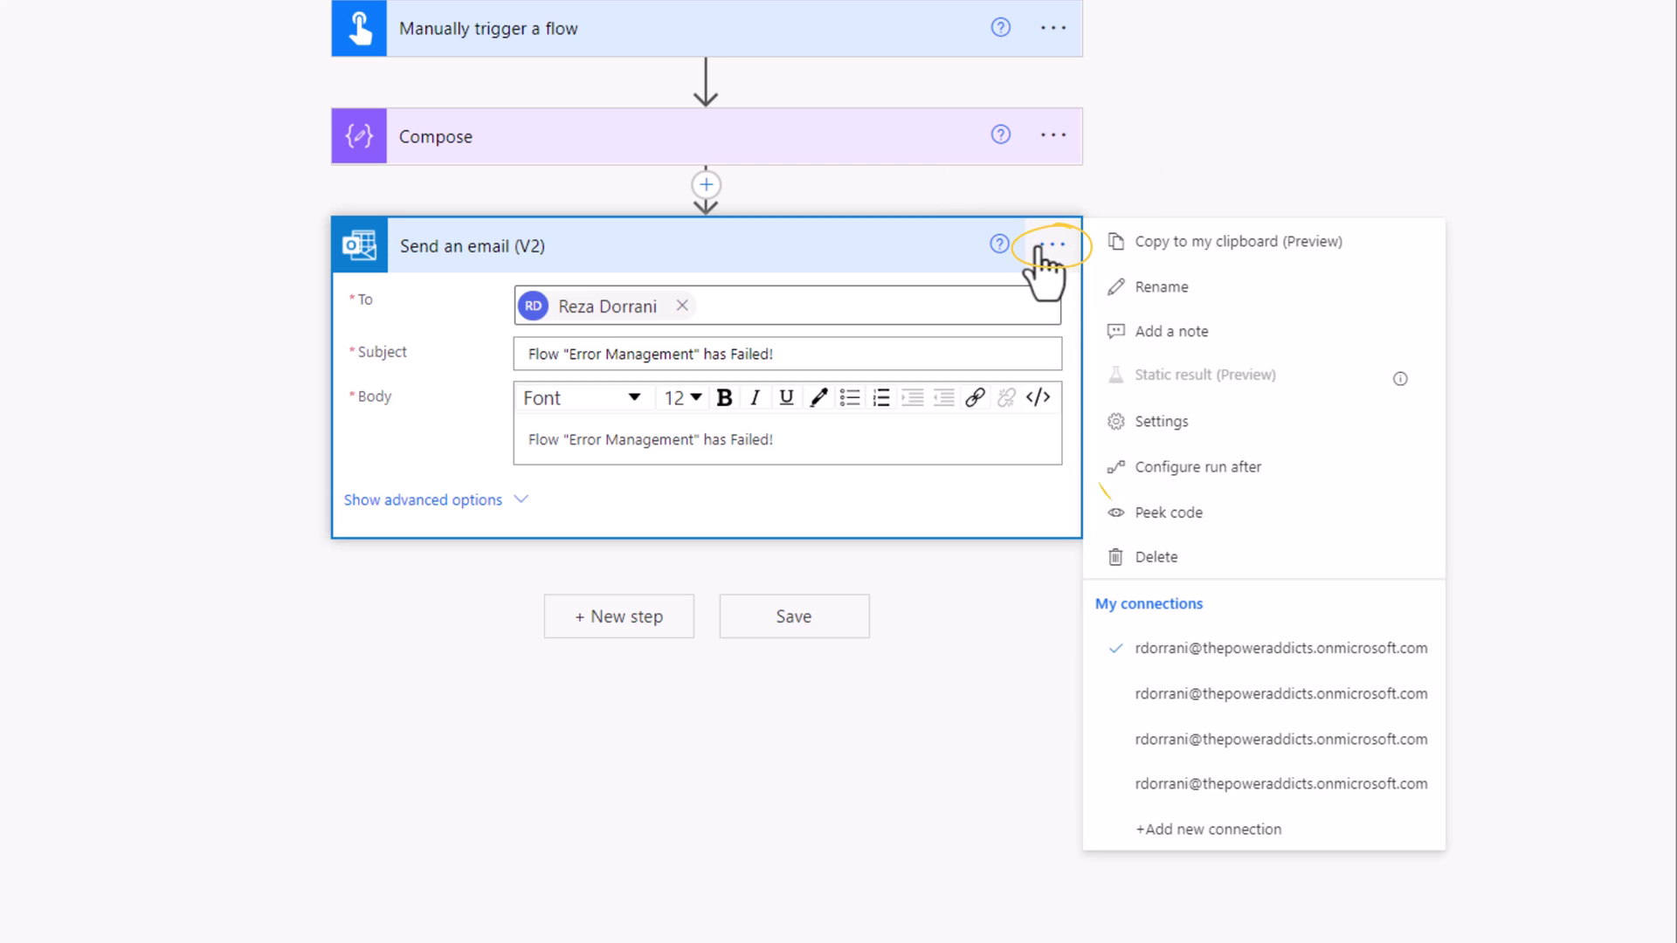
pyautogui.click(1191, 473)
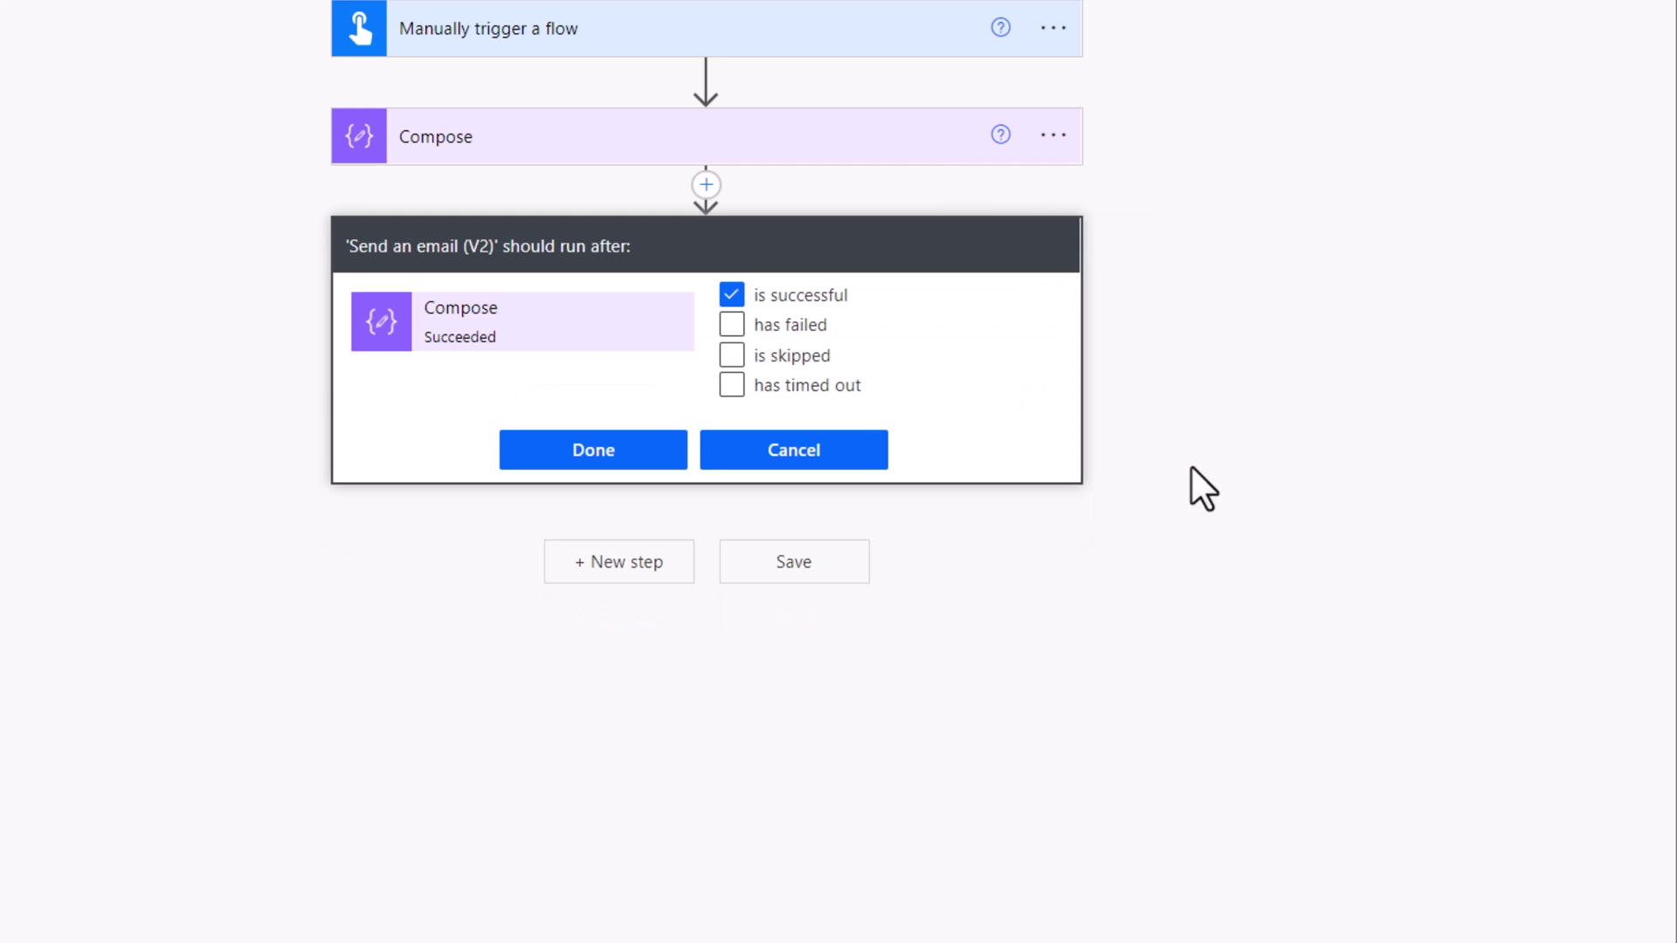
pyautogui.click(732, 295)
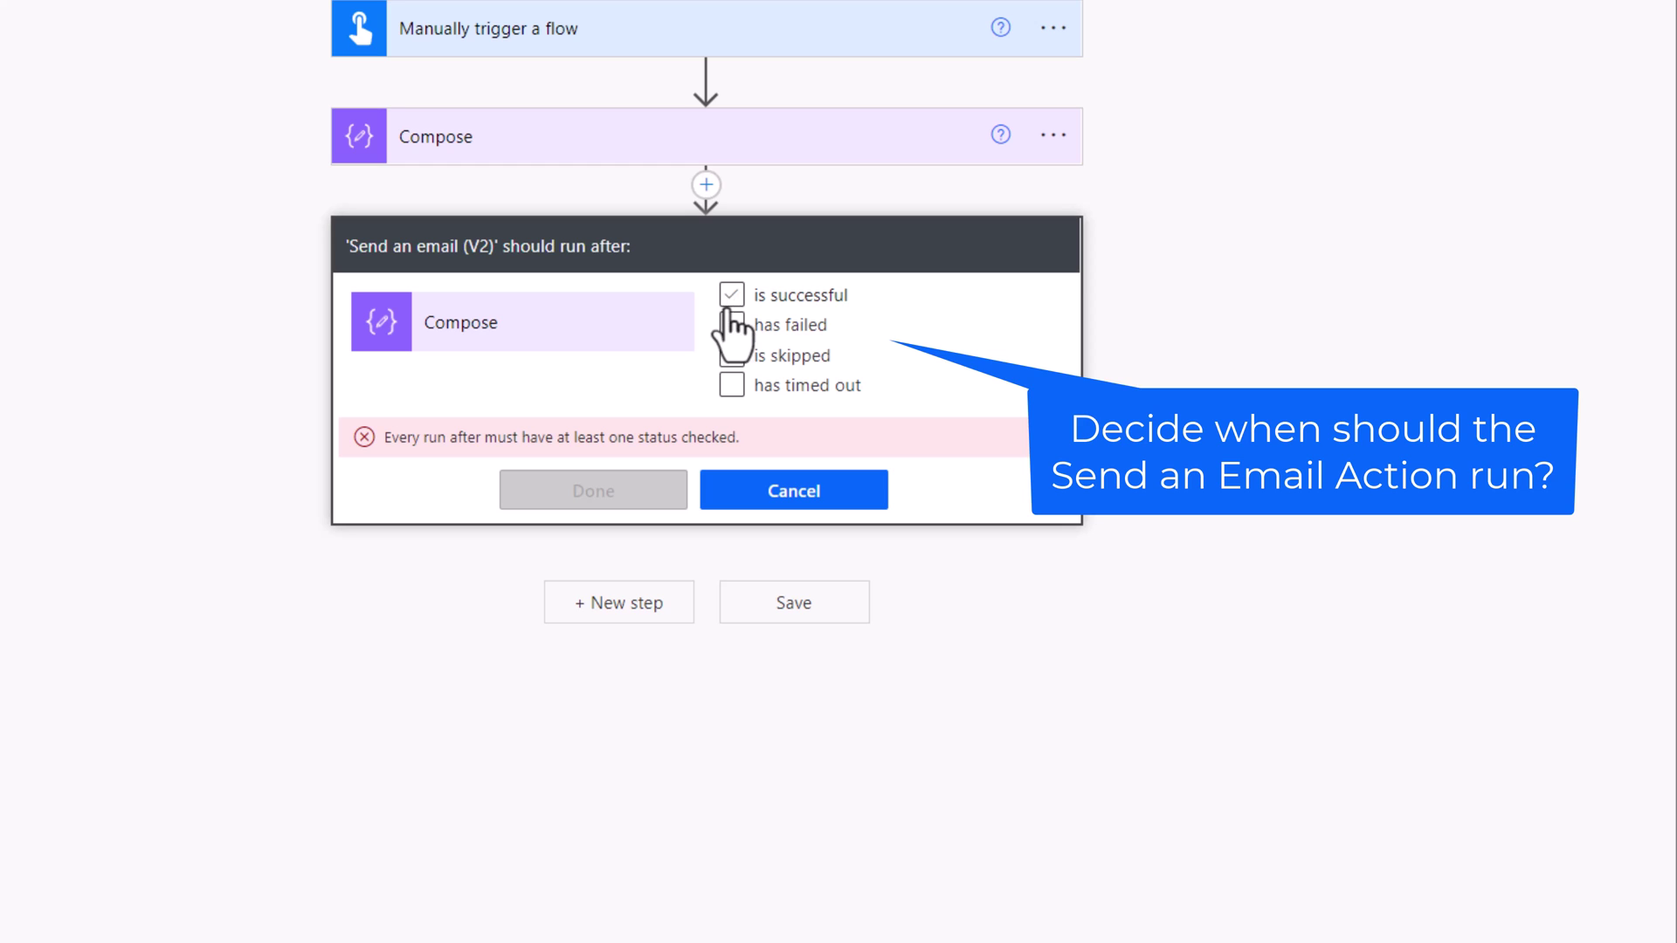
pyautogui.click(732, 325)
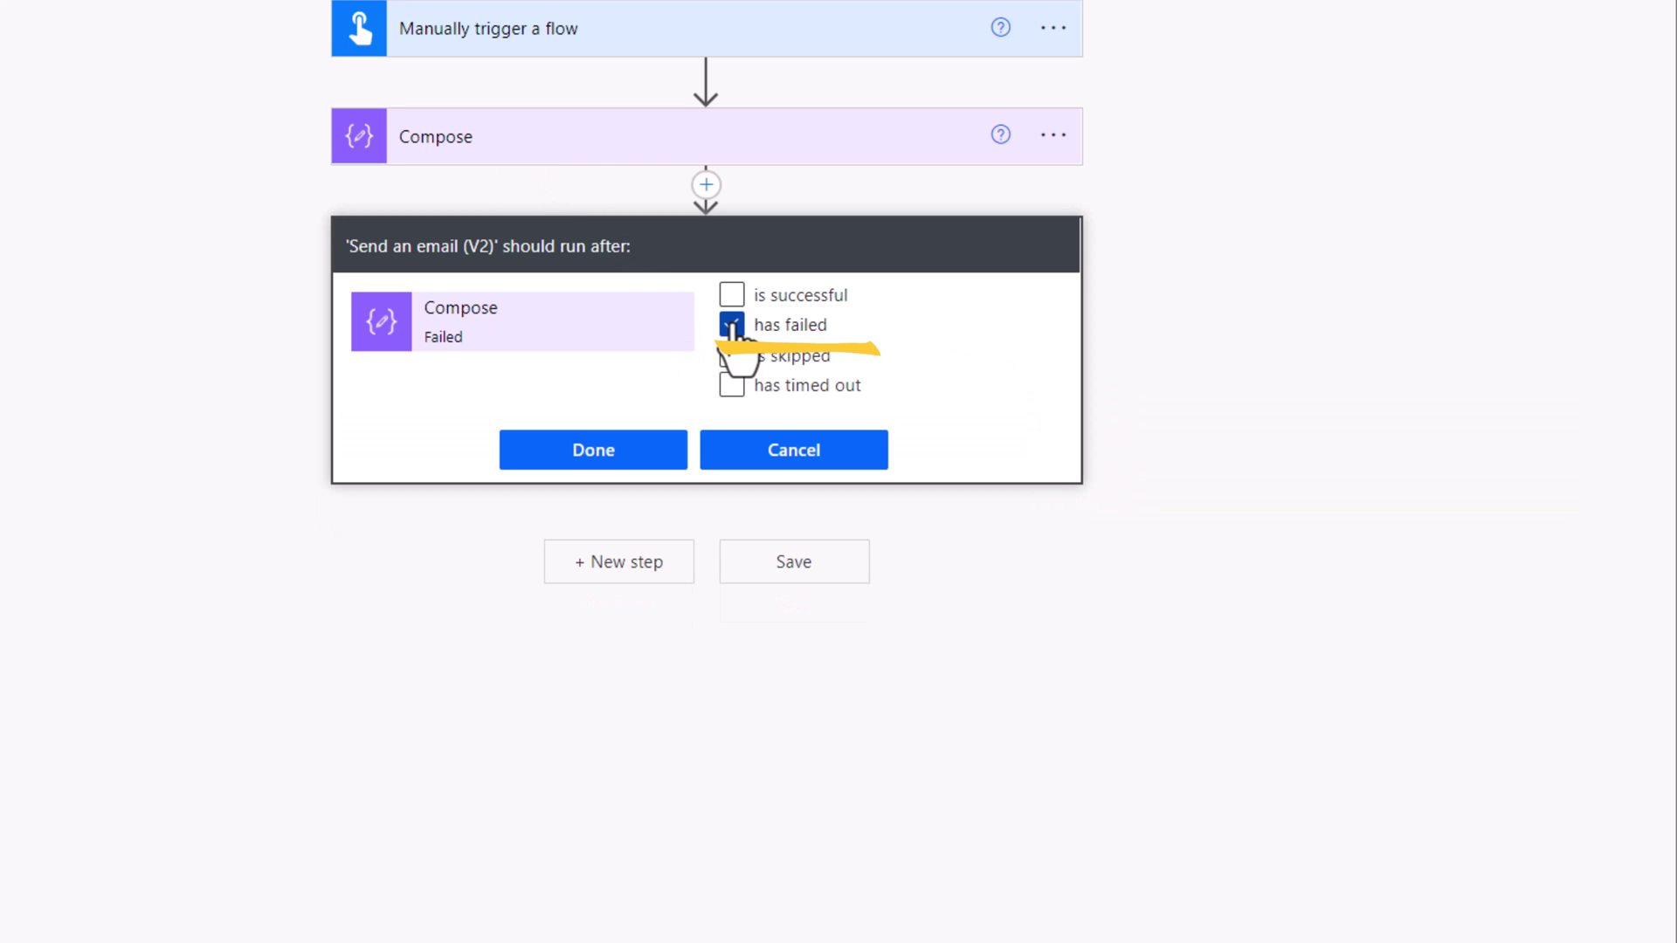
pyautogui.click(626, 453)
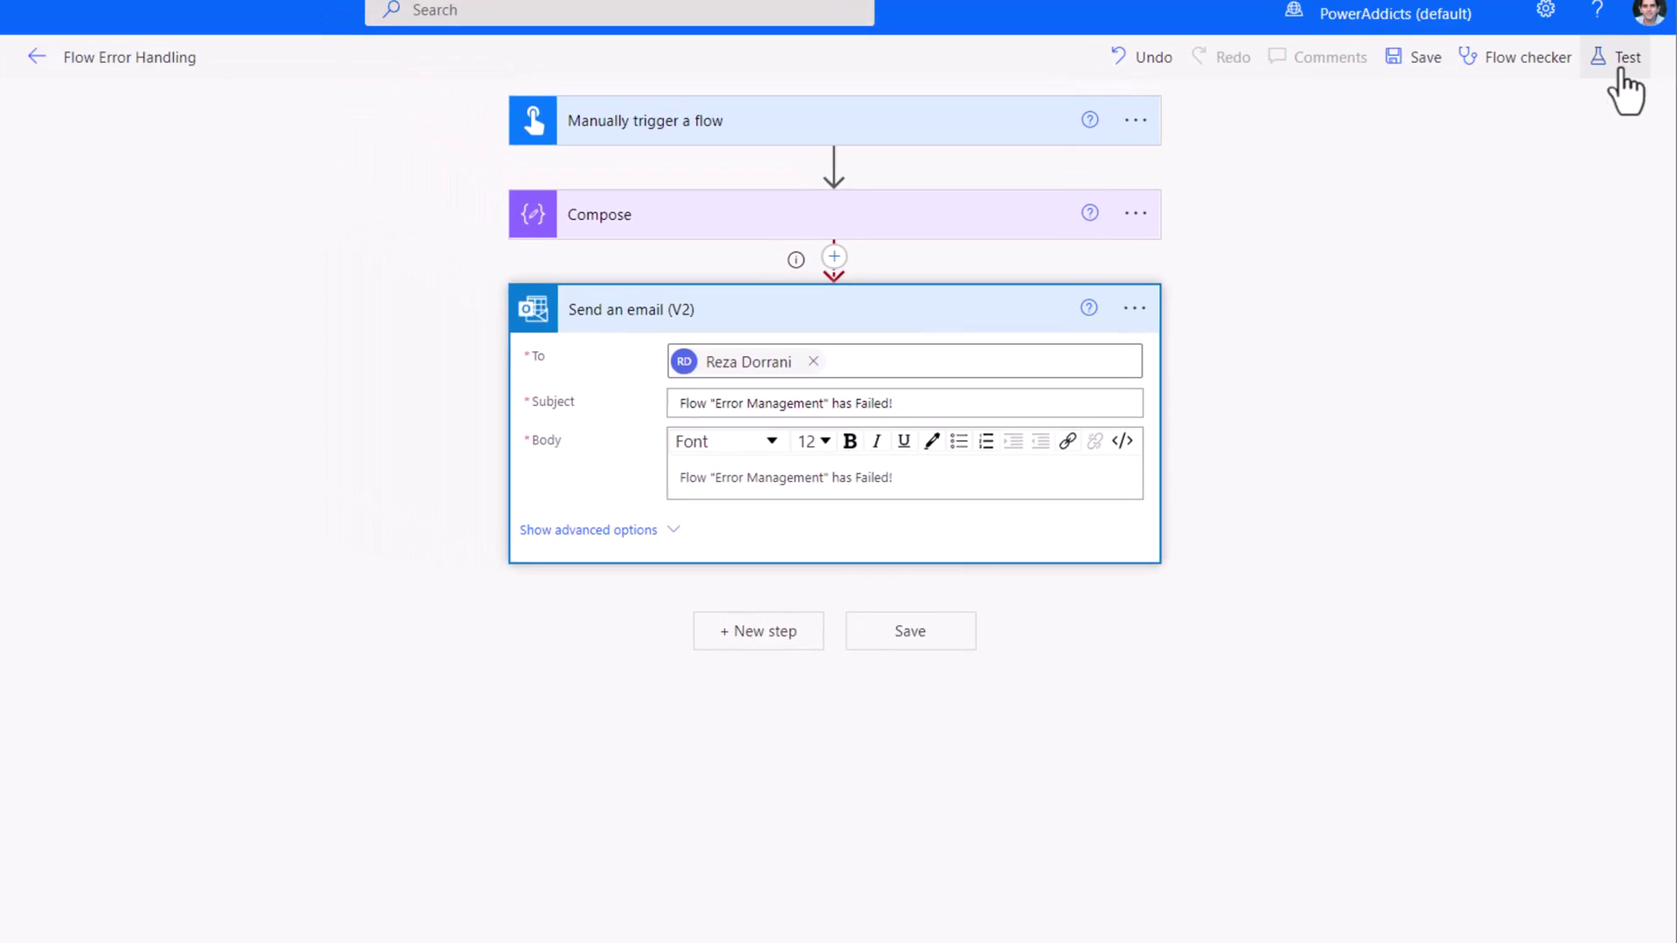
# Save and test the flow, then inspect the Compose error and the sent email in the run.
pyautogui.click(1627, 84)
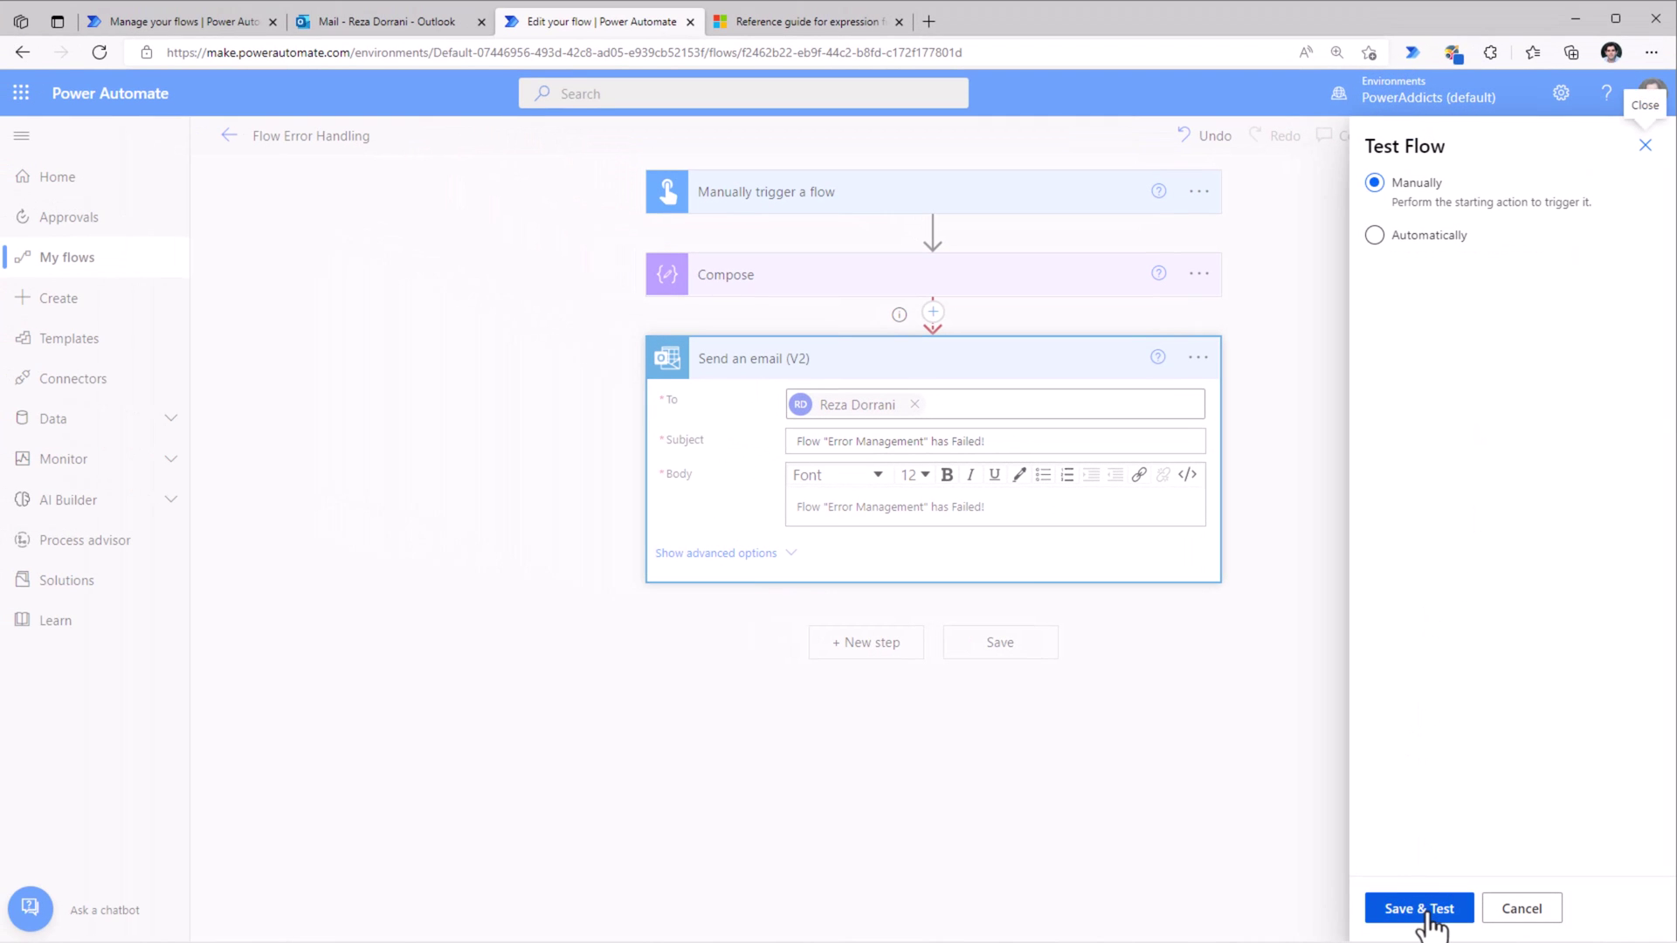
pyautogui.click(1426, 911)
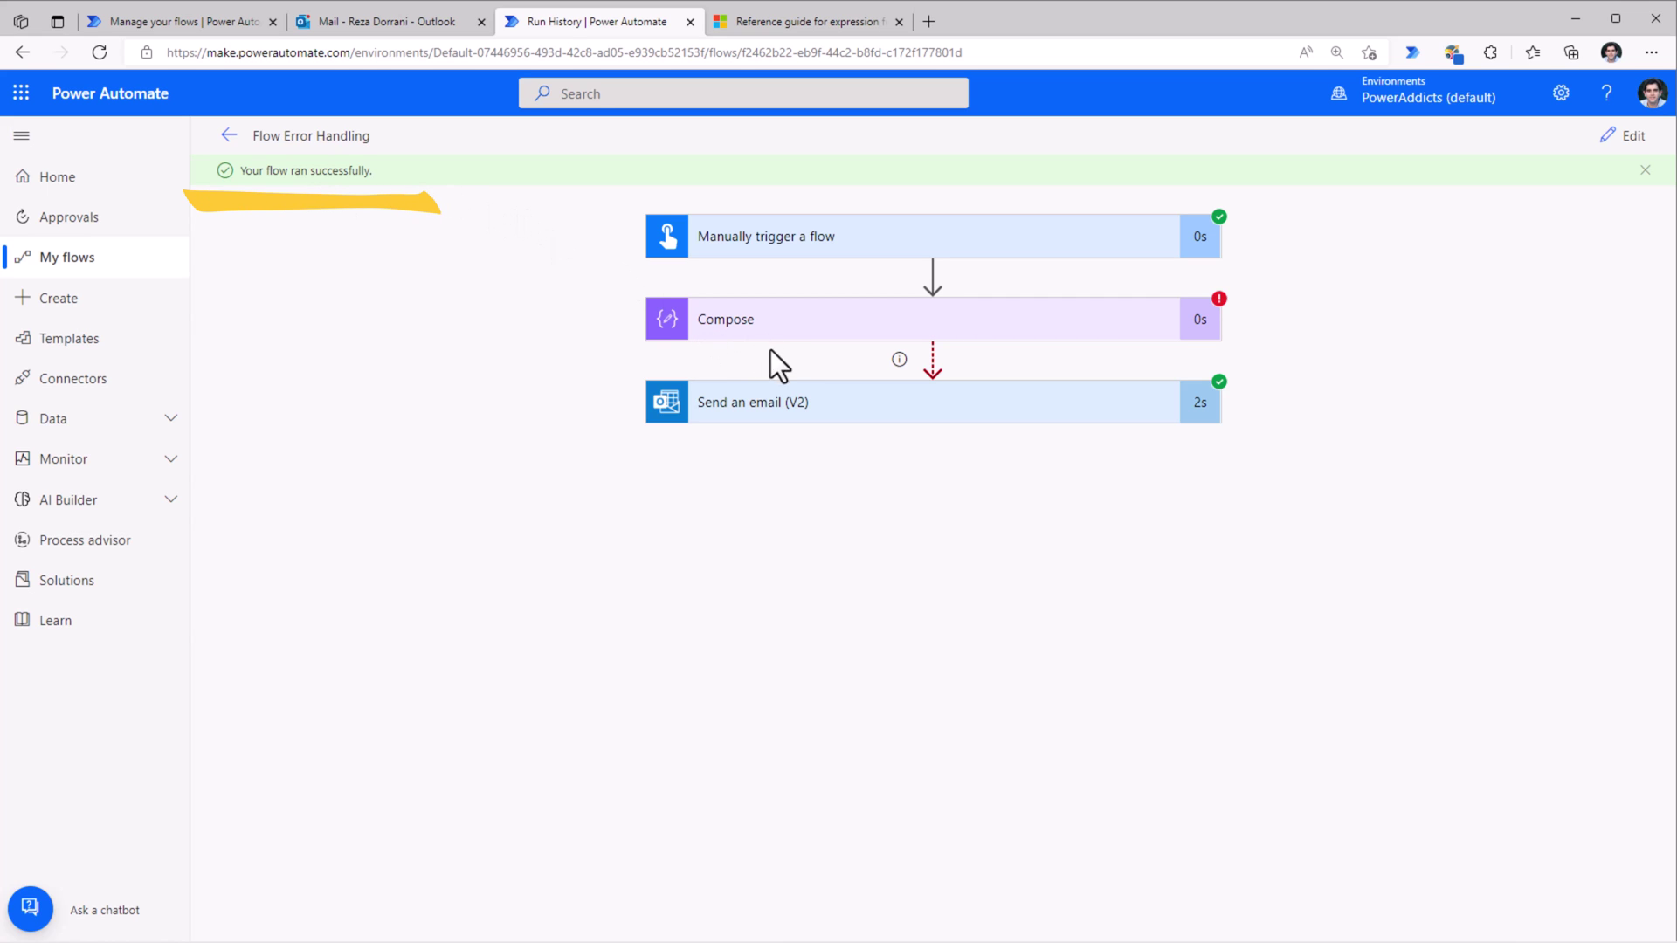
pyautogui.click(732, 325)
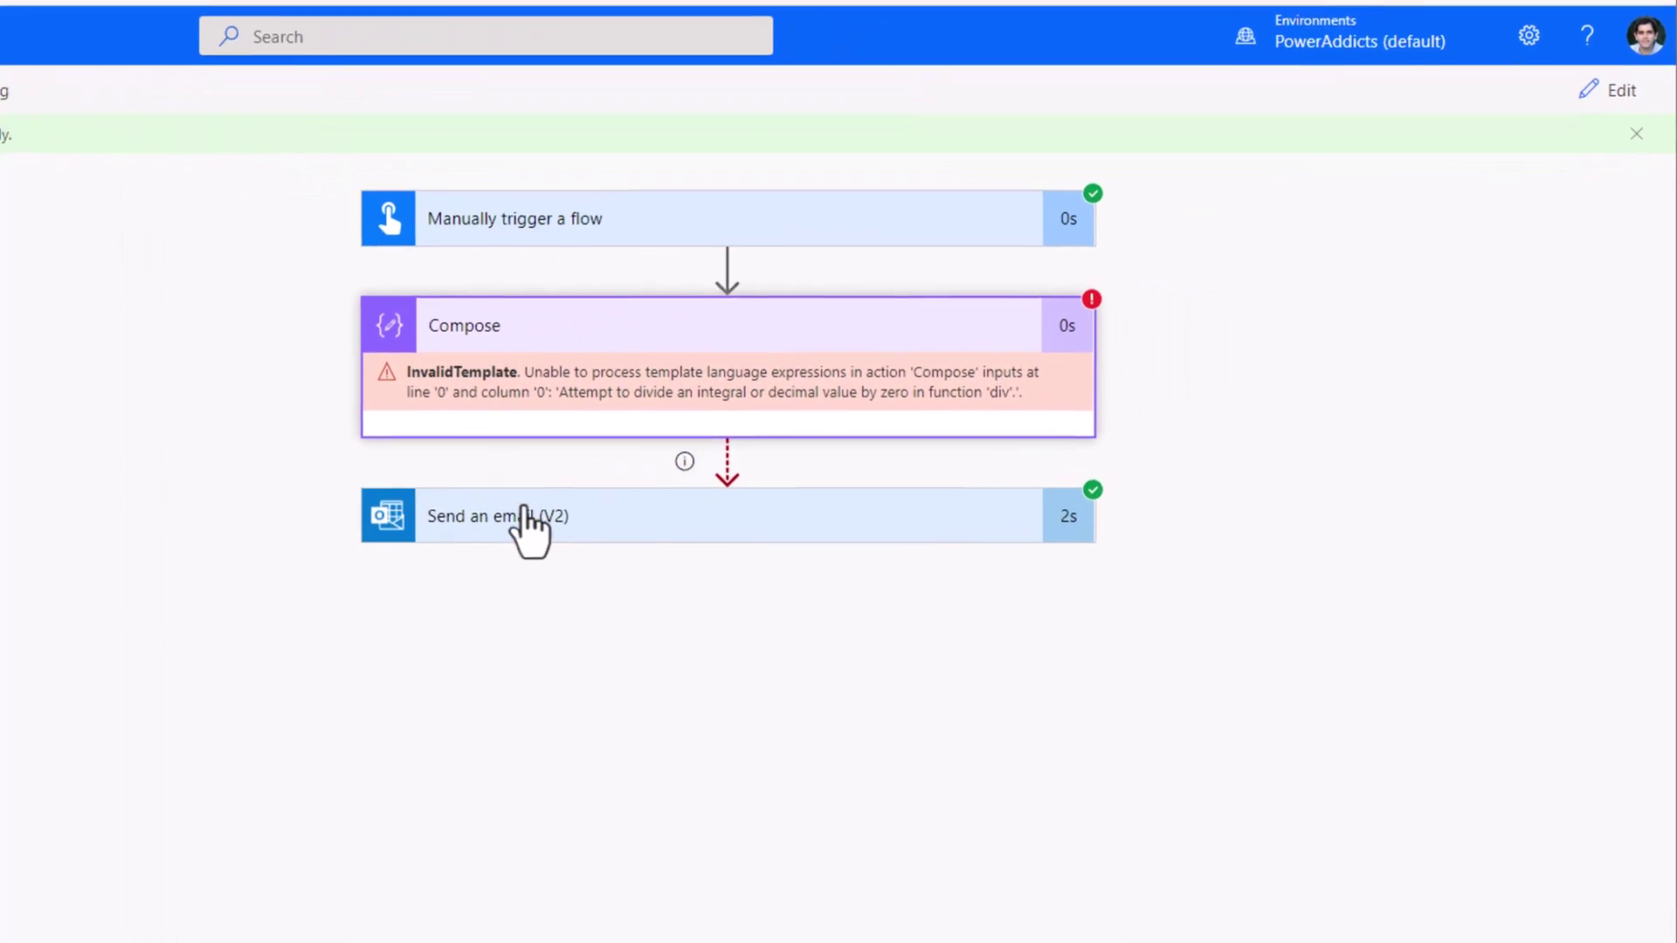
pyautogui.click(521, 522)
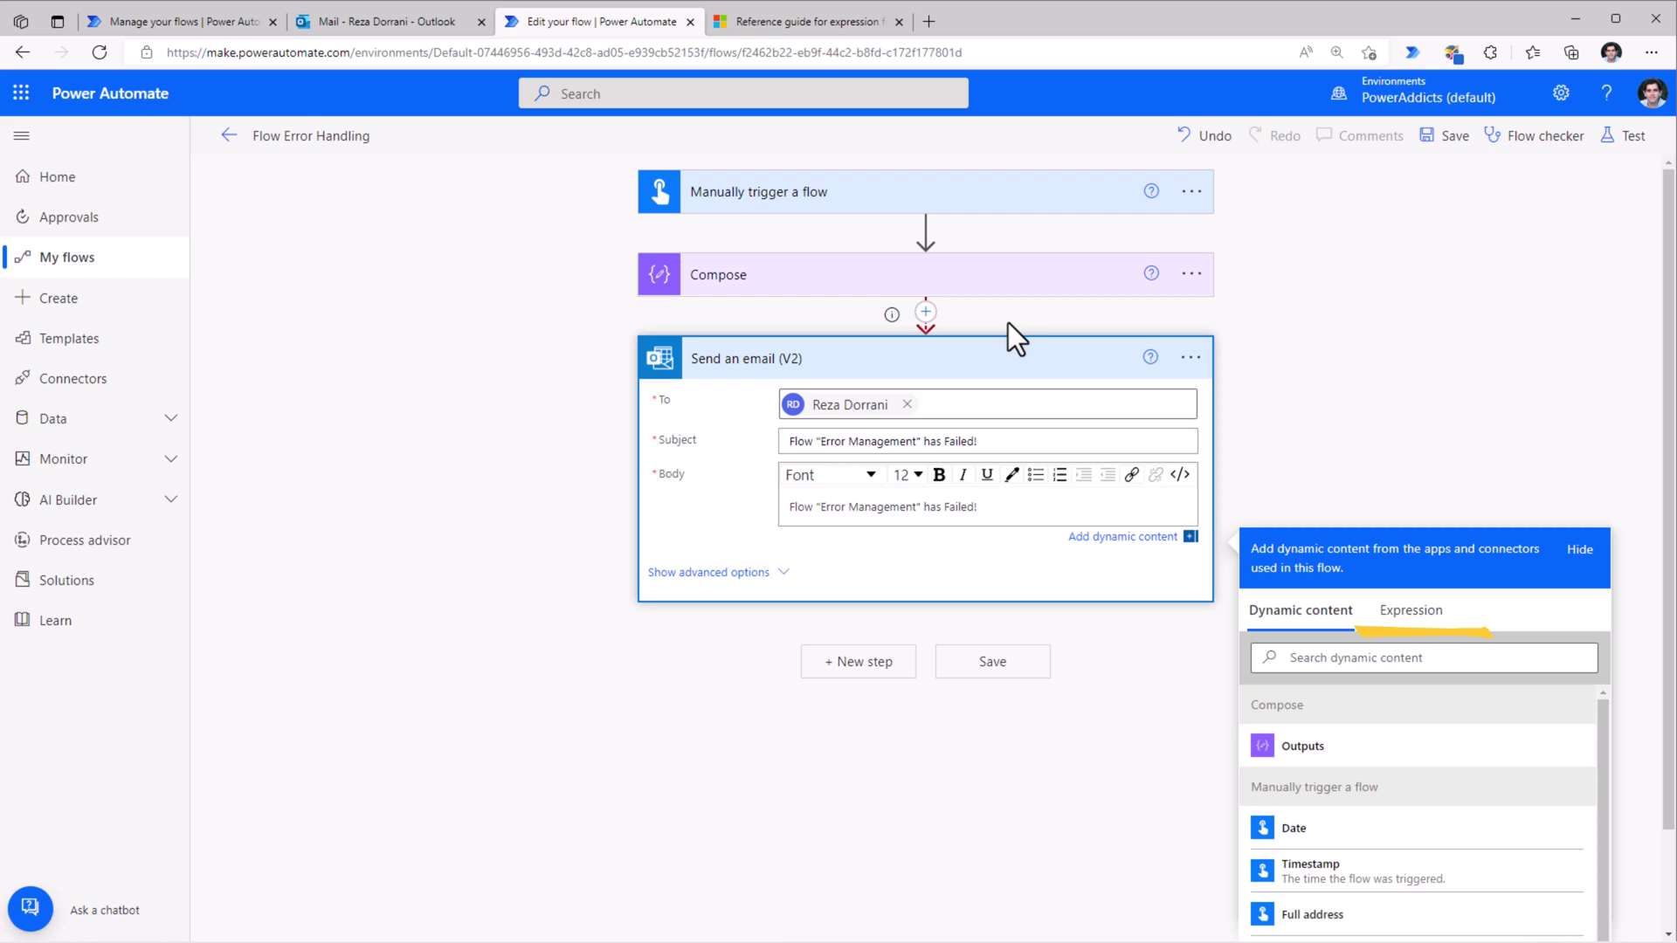
# Check the actions() function syntax on Microsoft Learn, then return to the email body.
pyautogui.click(804, 21)
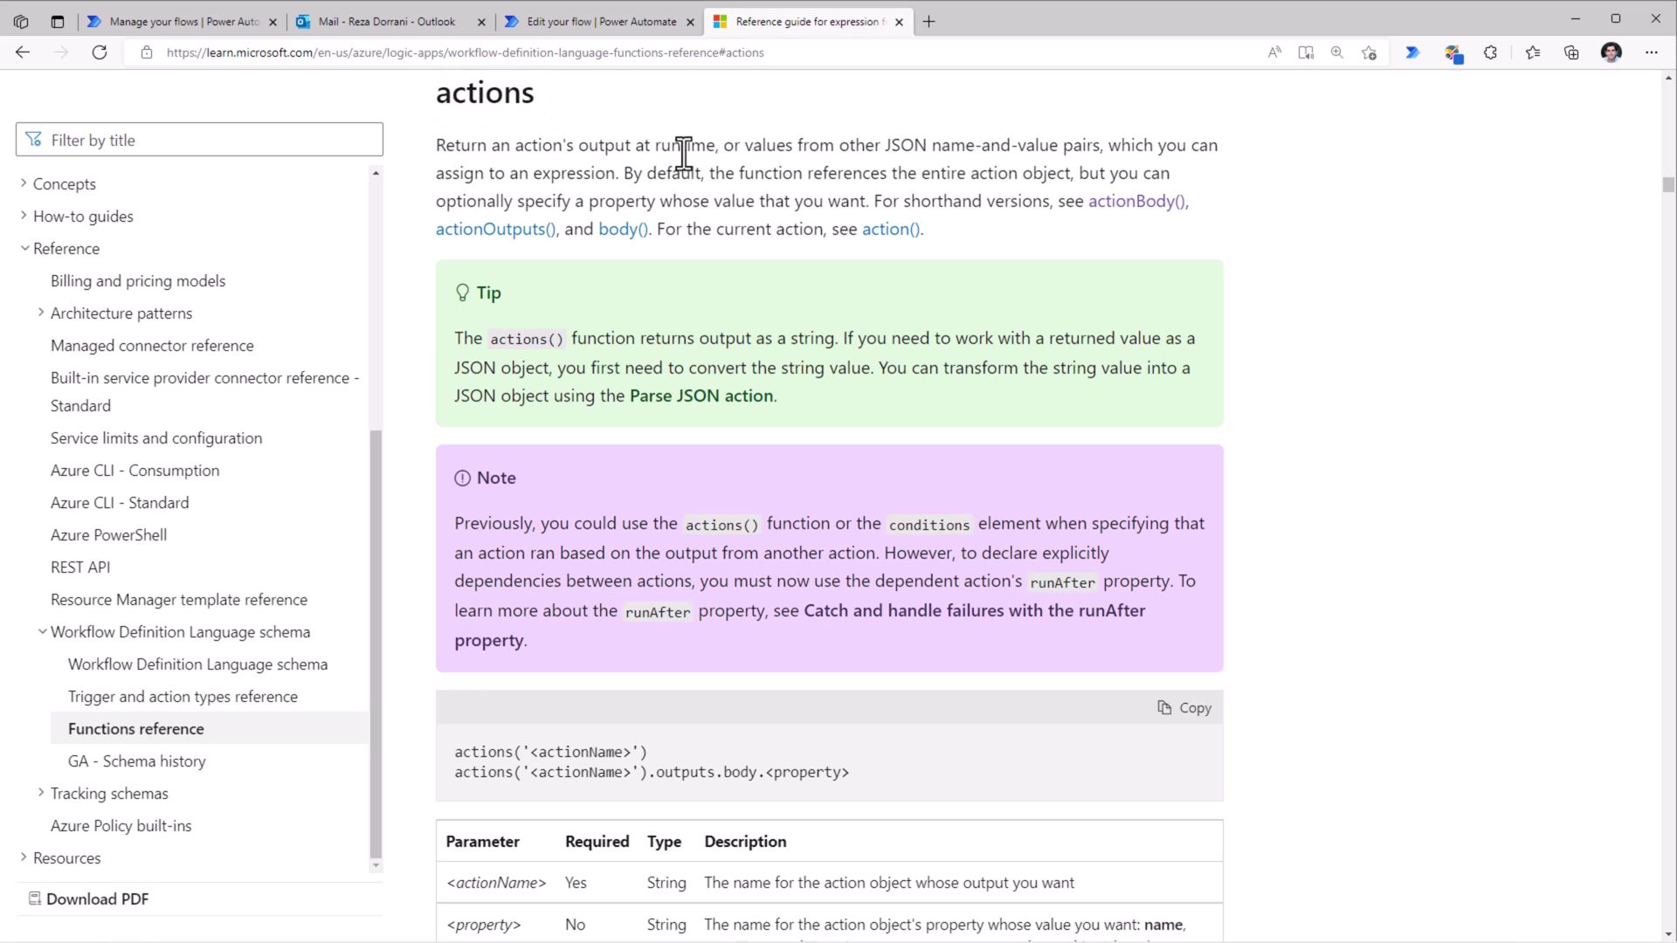
pyautogui.moveTo(461, 751); pyautogui.dragTo(646, 753)
pyautogui.click(653, 757)
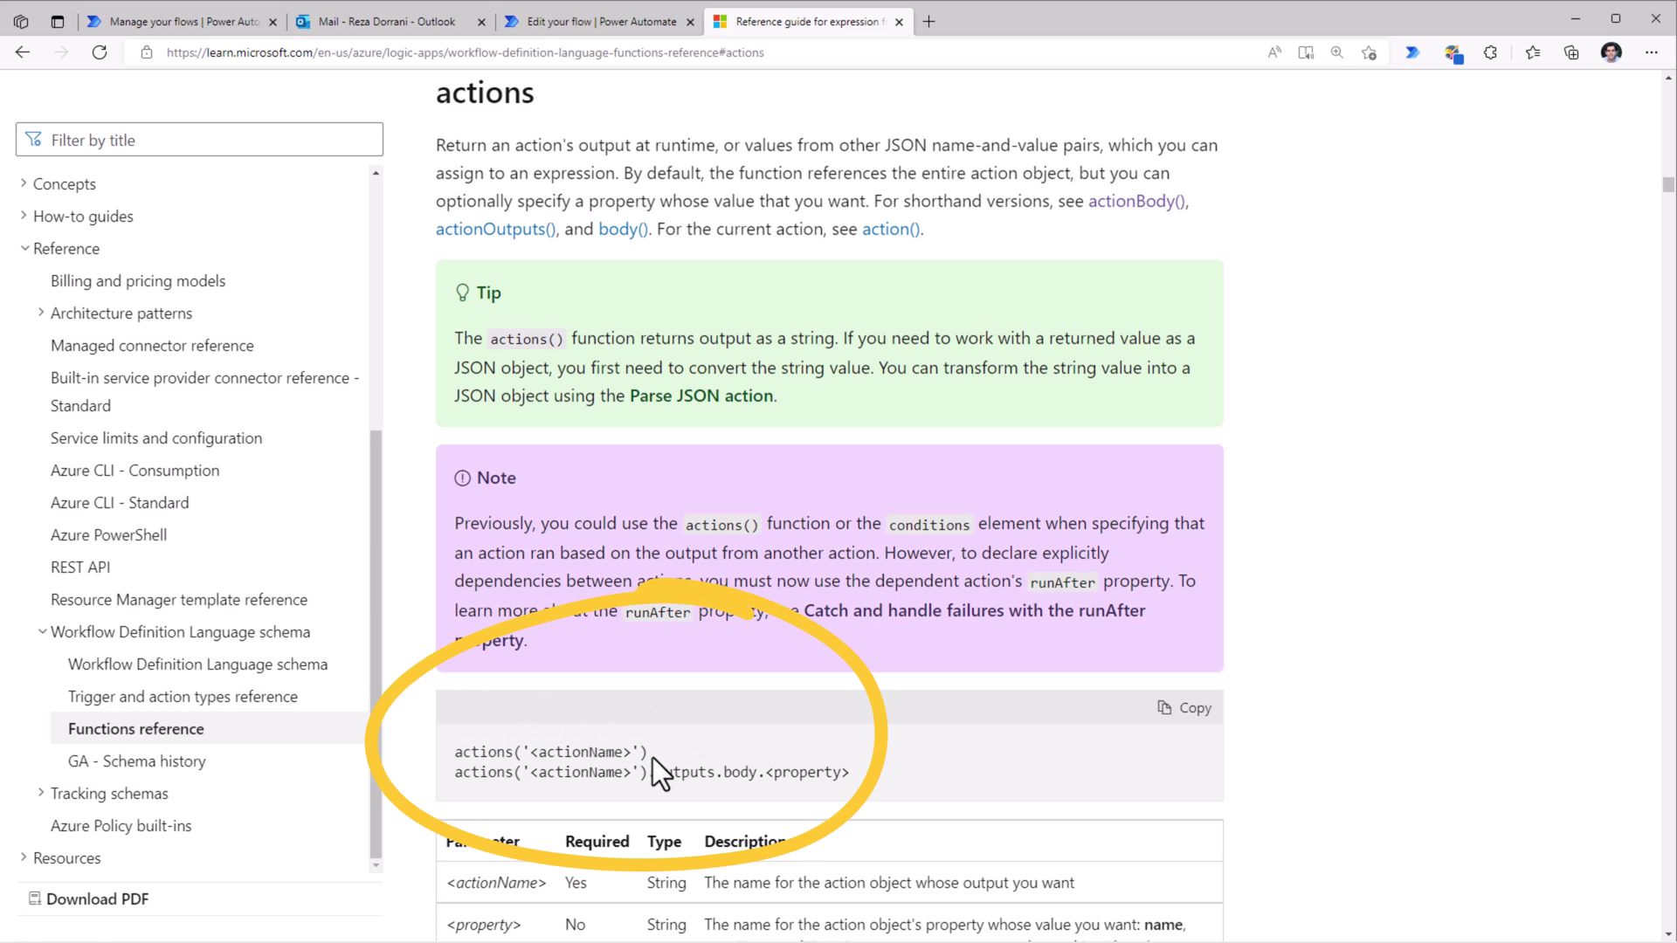
pyautogui.click(602, 21)
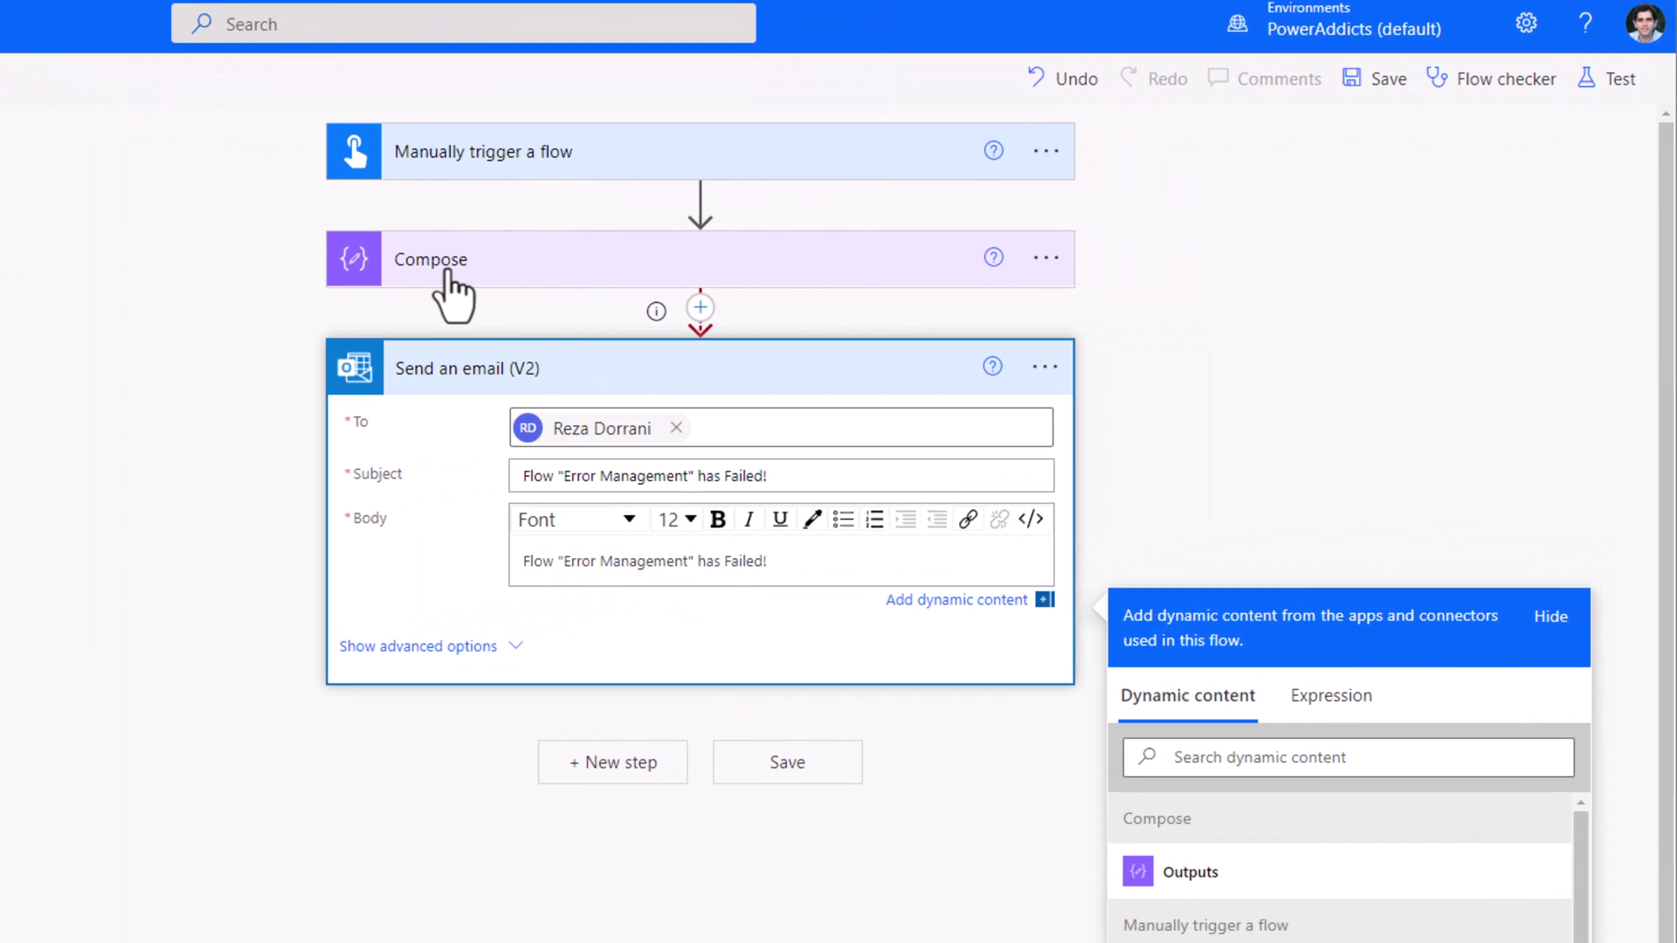
# Add the expression actions('Compose') on a new line of the email body.
pyautogui.press('Return')
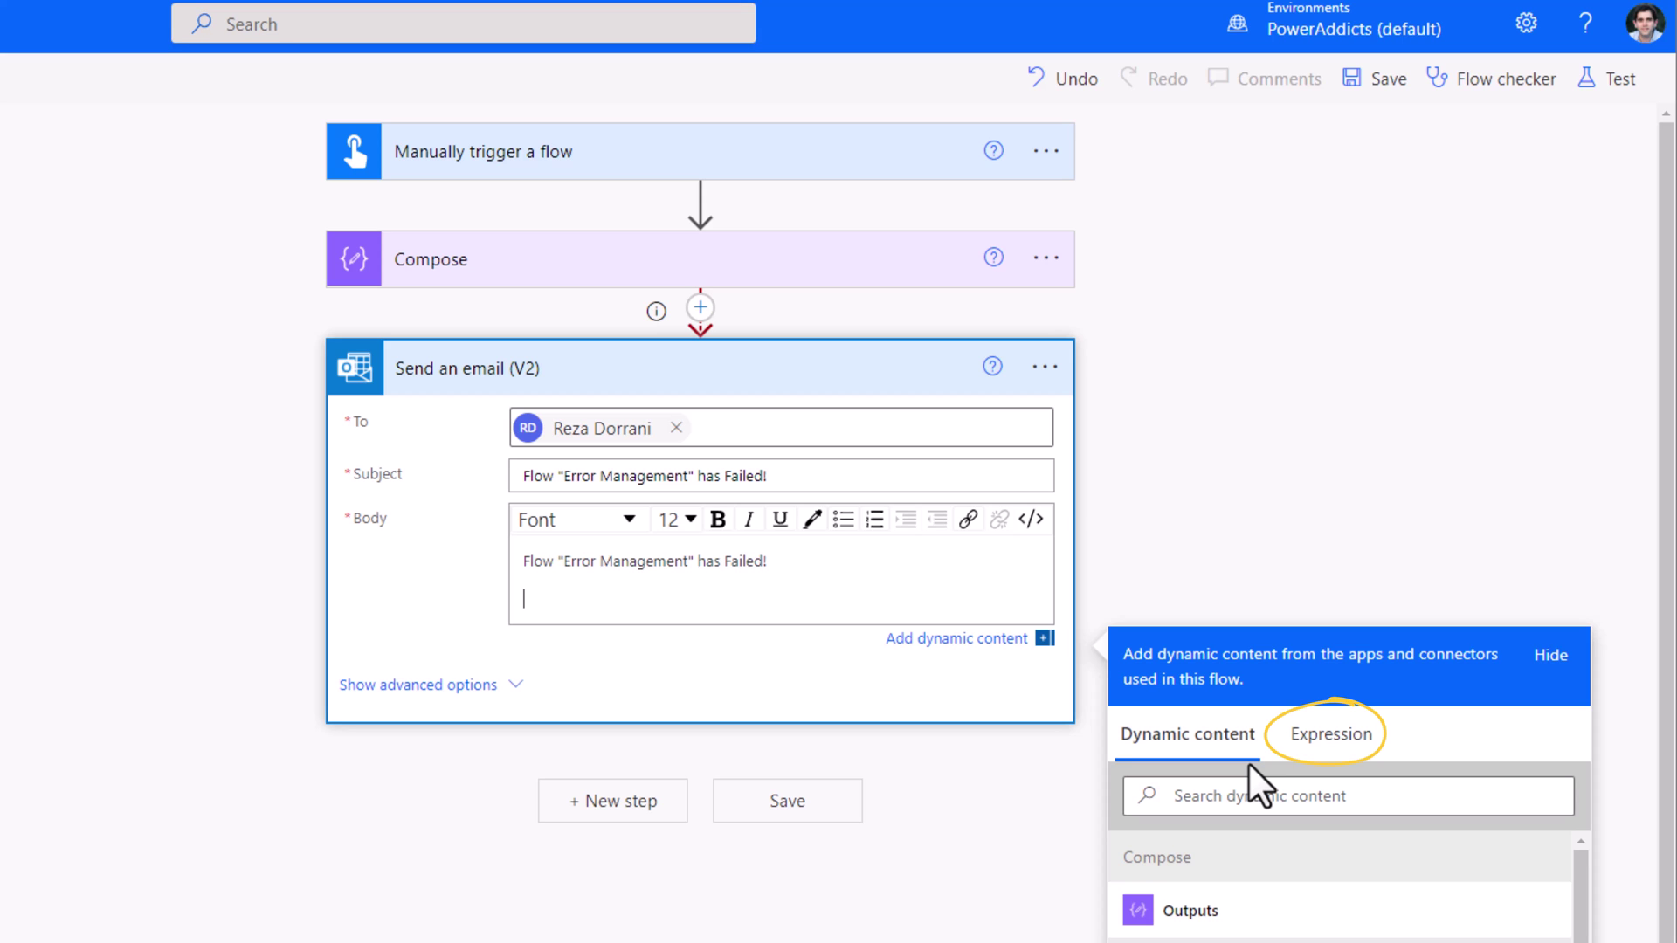
pyautogui.click(1333, 740)
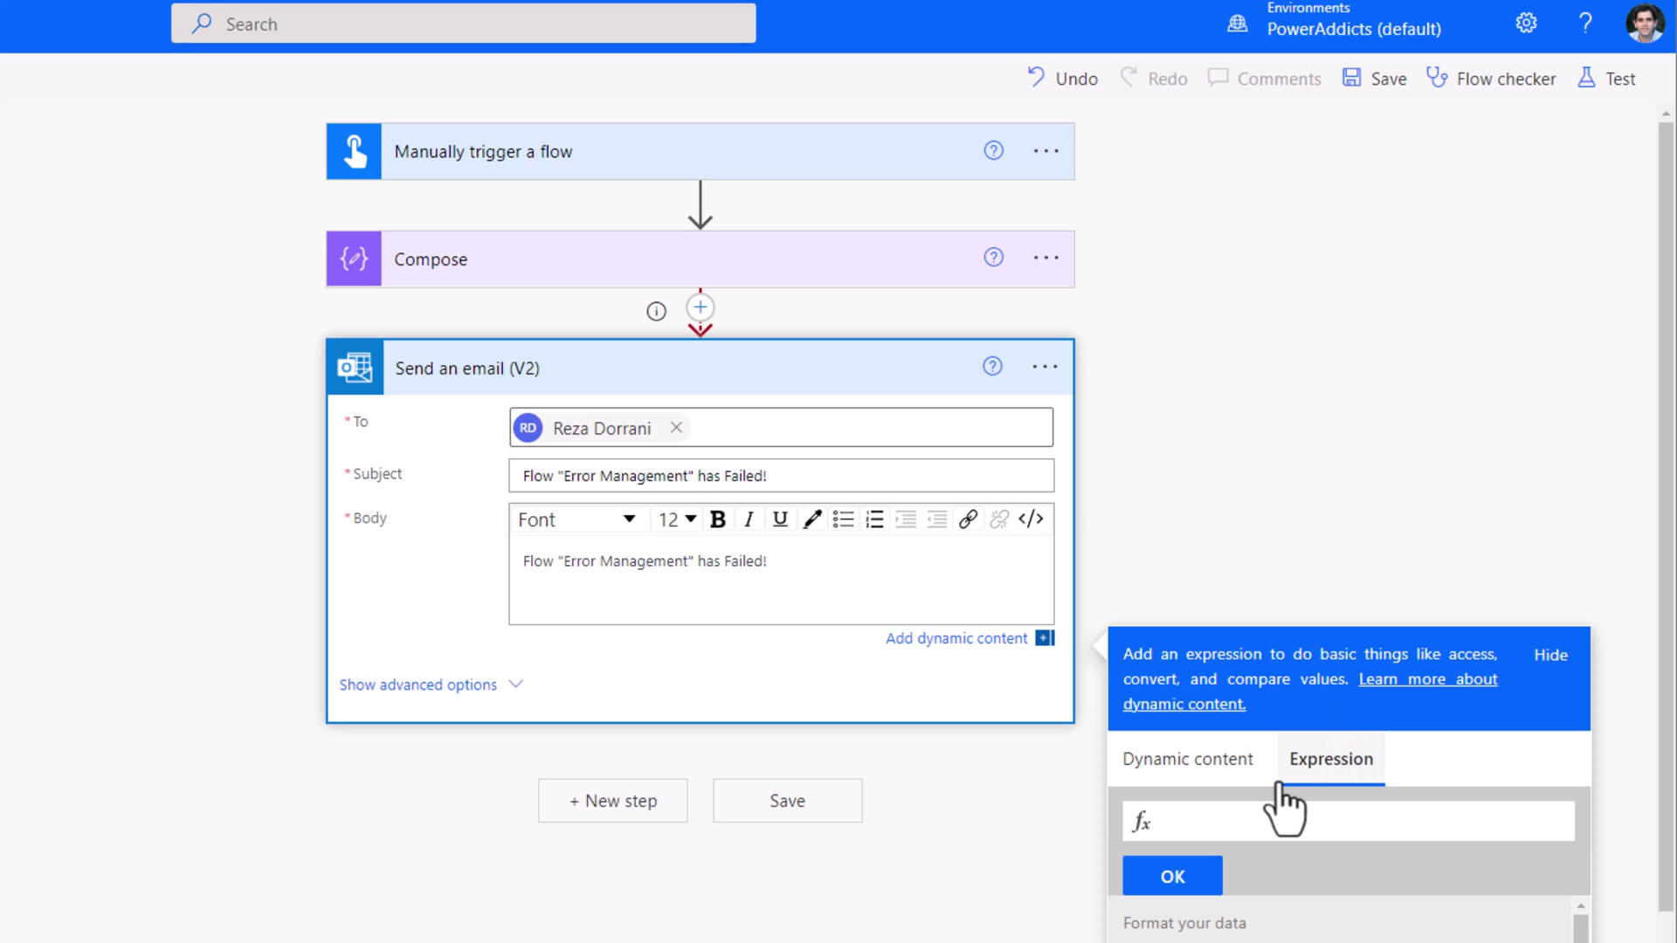
pyautogui.write('actions')
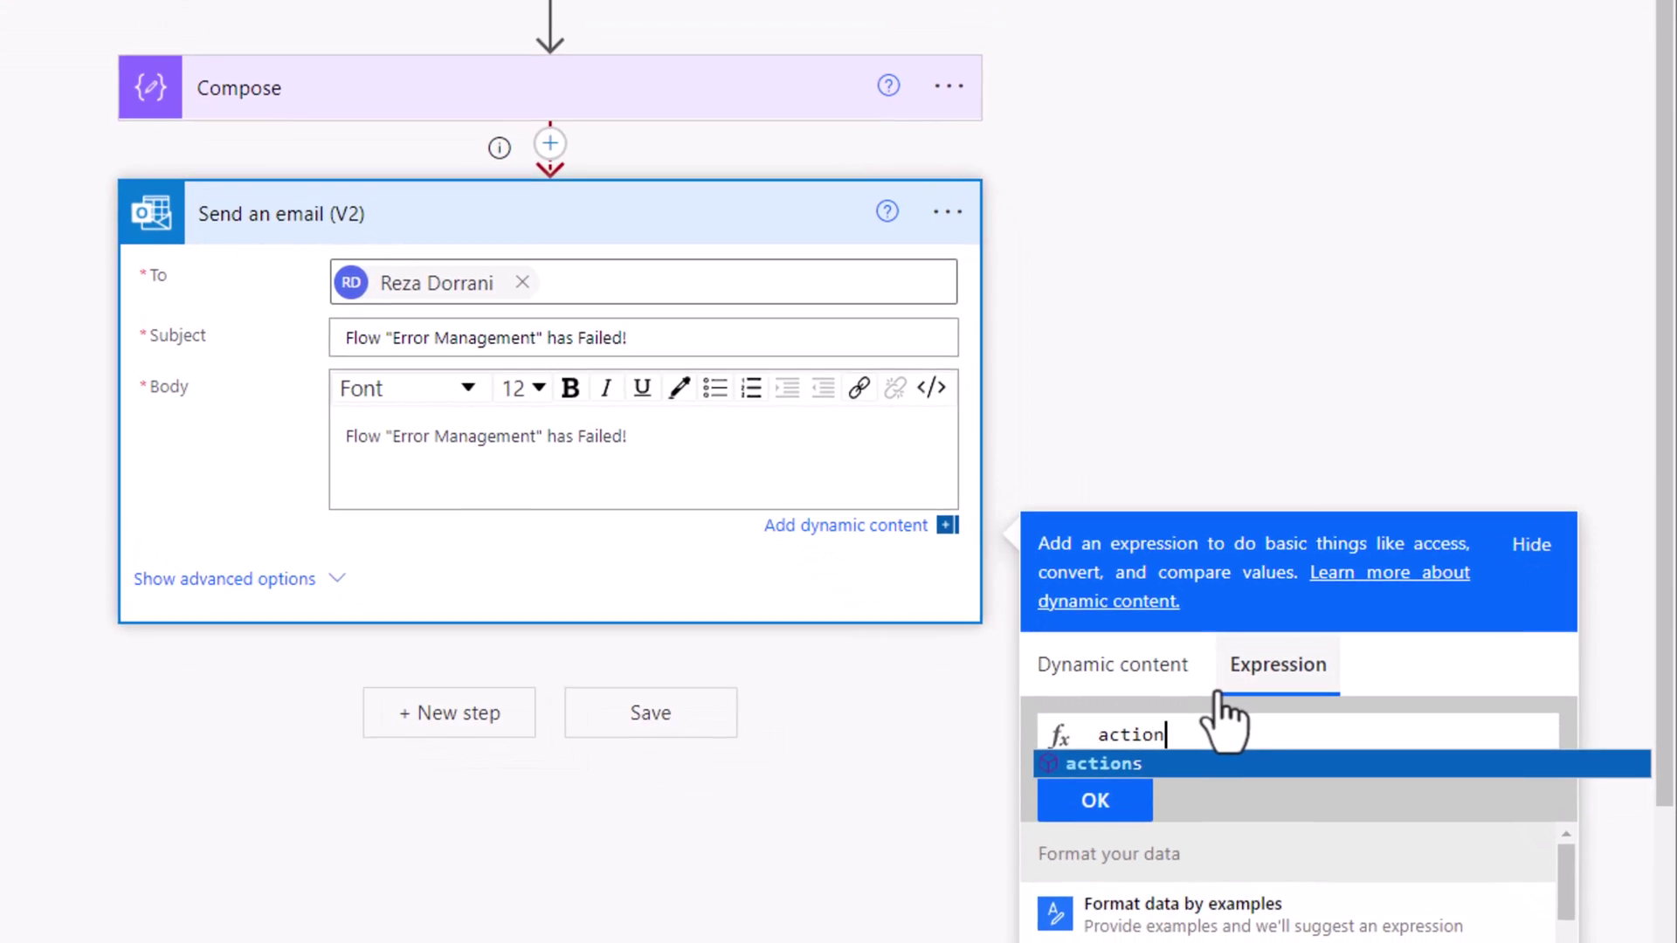
pyautogui.write("('")
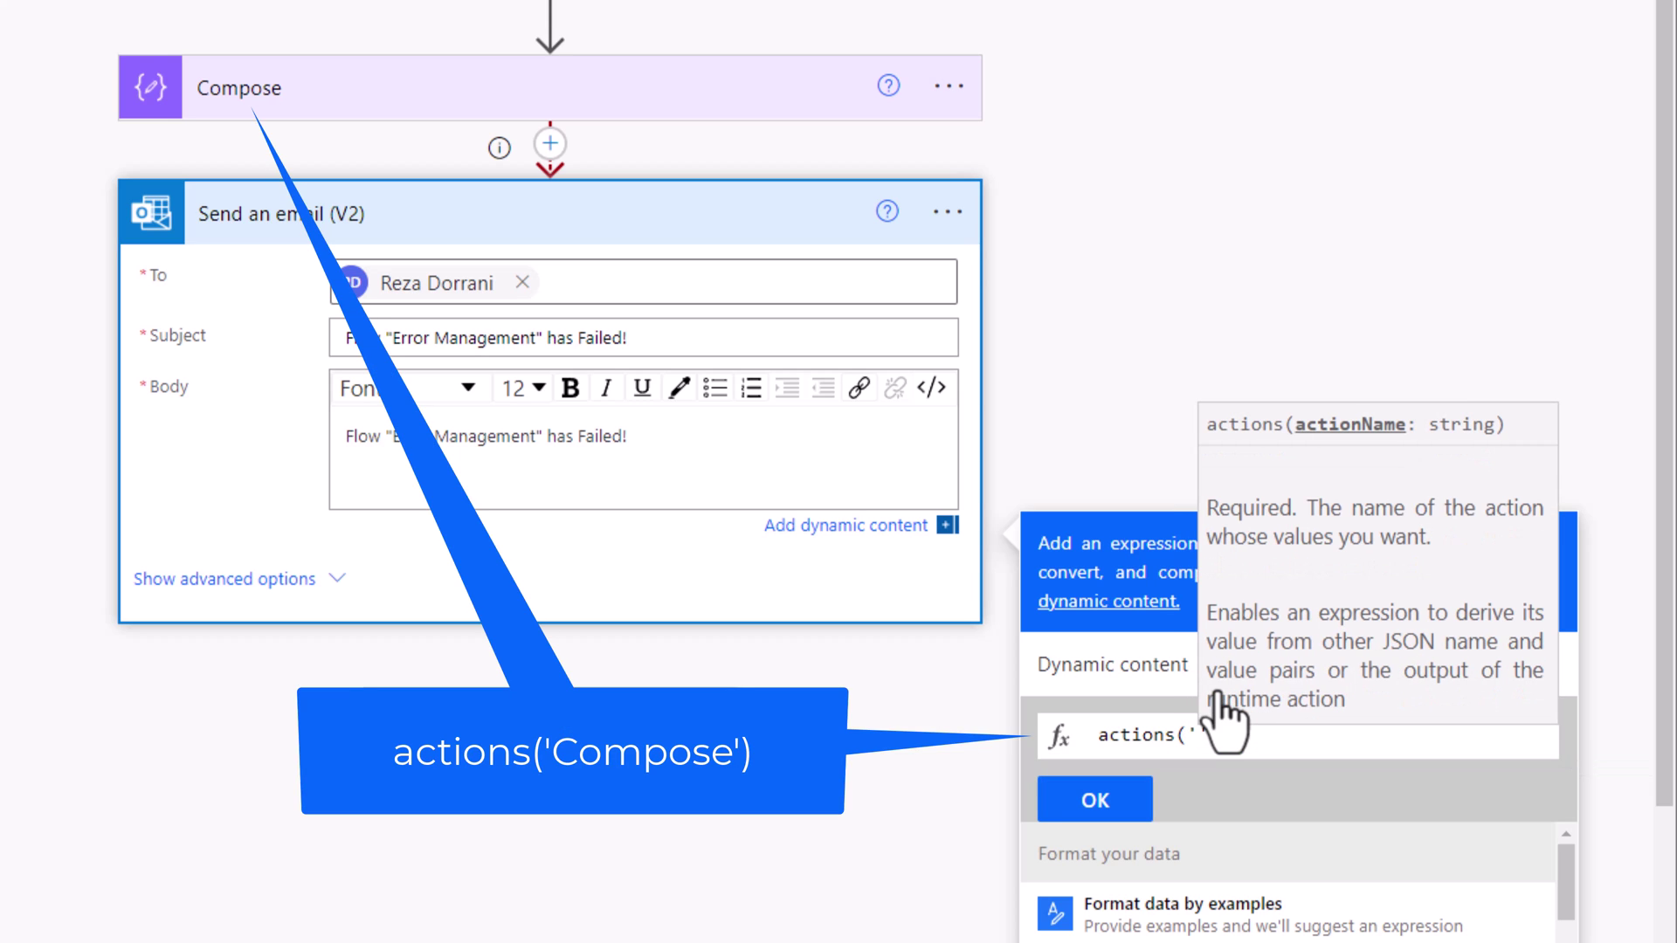
pyautogui.write("Compose')")
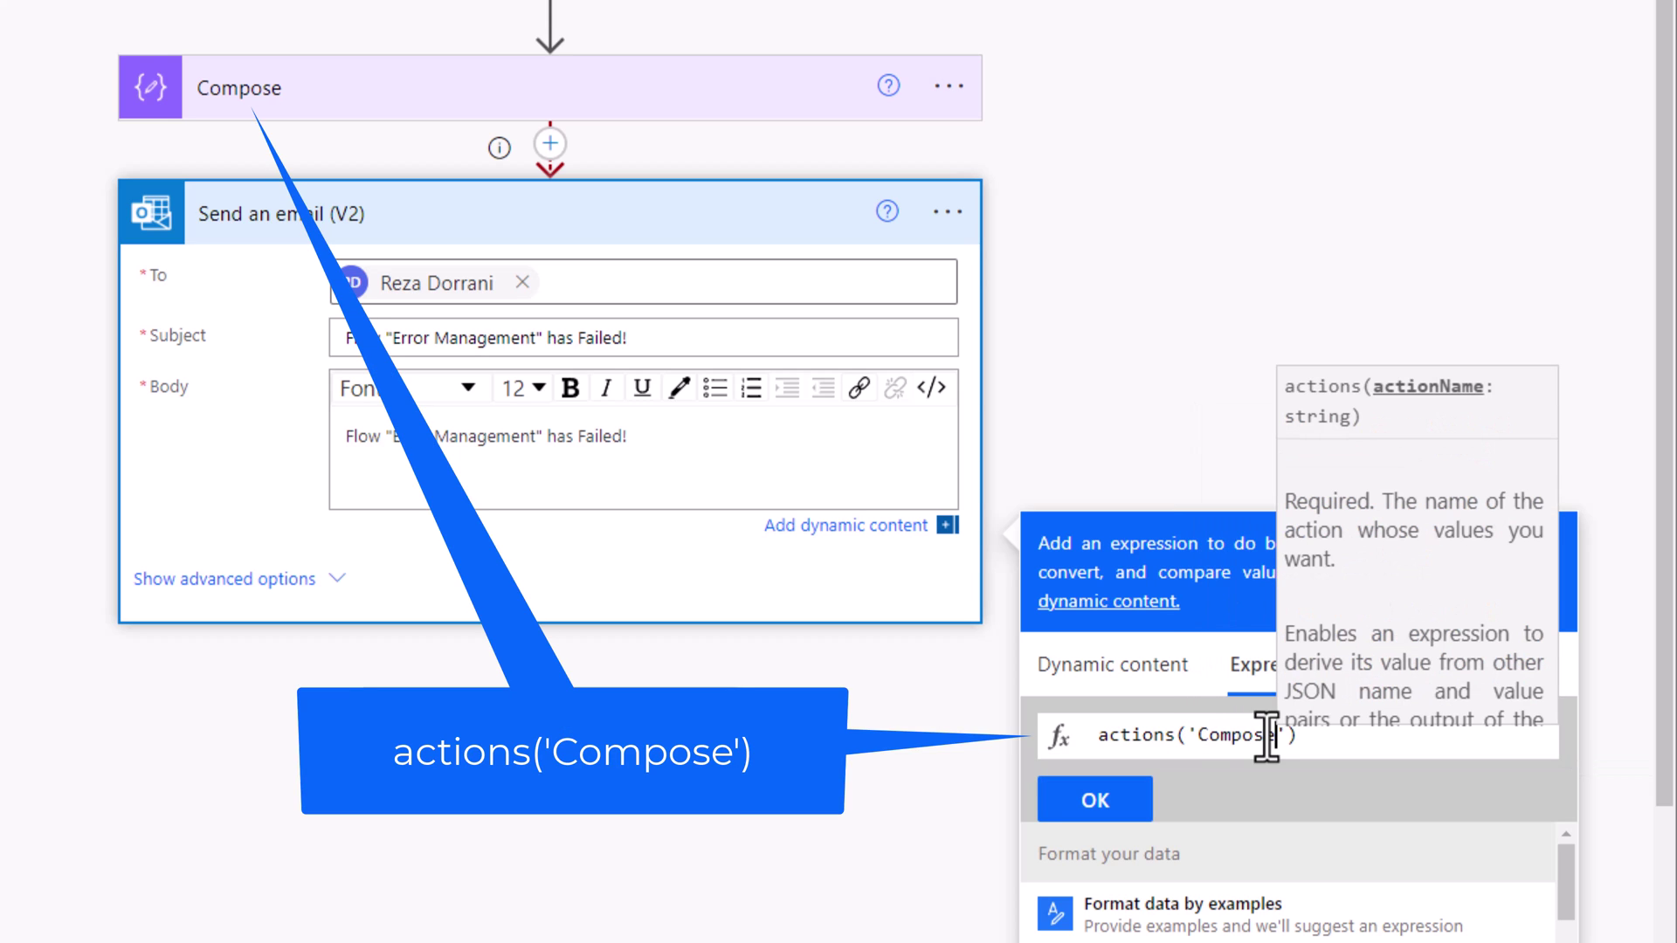
pyautogui.click(1096, 802)
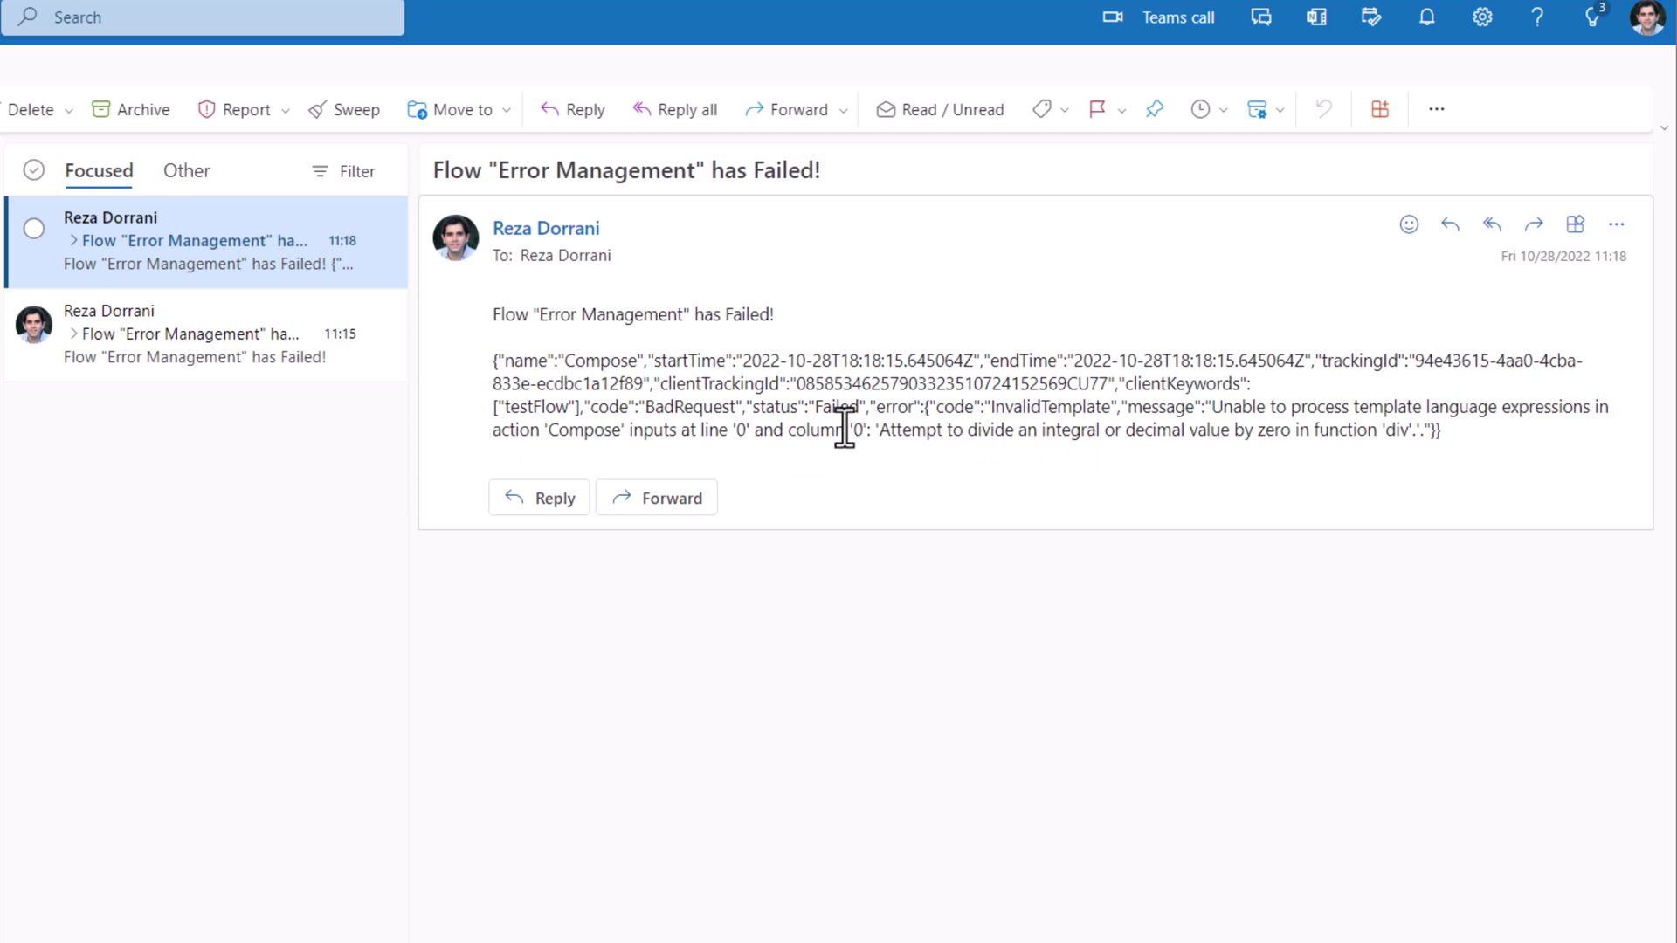
# Select the Compose JSON from the email and locate its error and message properties.
pyautogui.moveTo(1441, 430); pyautogui.dragTo(463, 362)
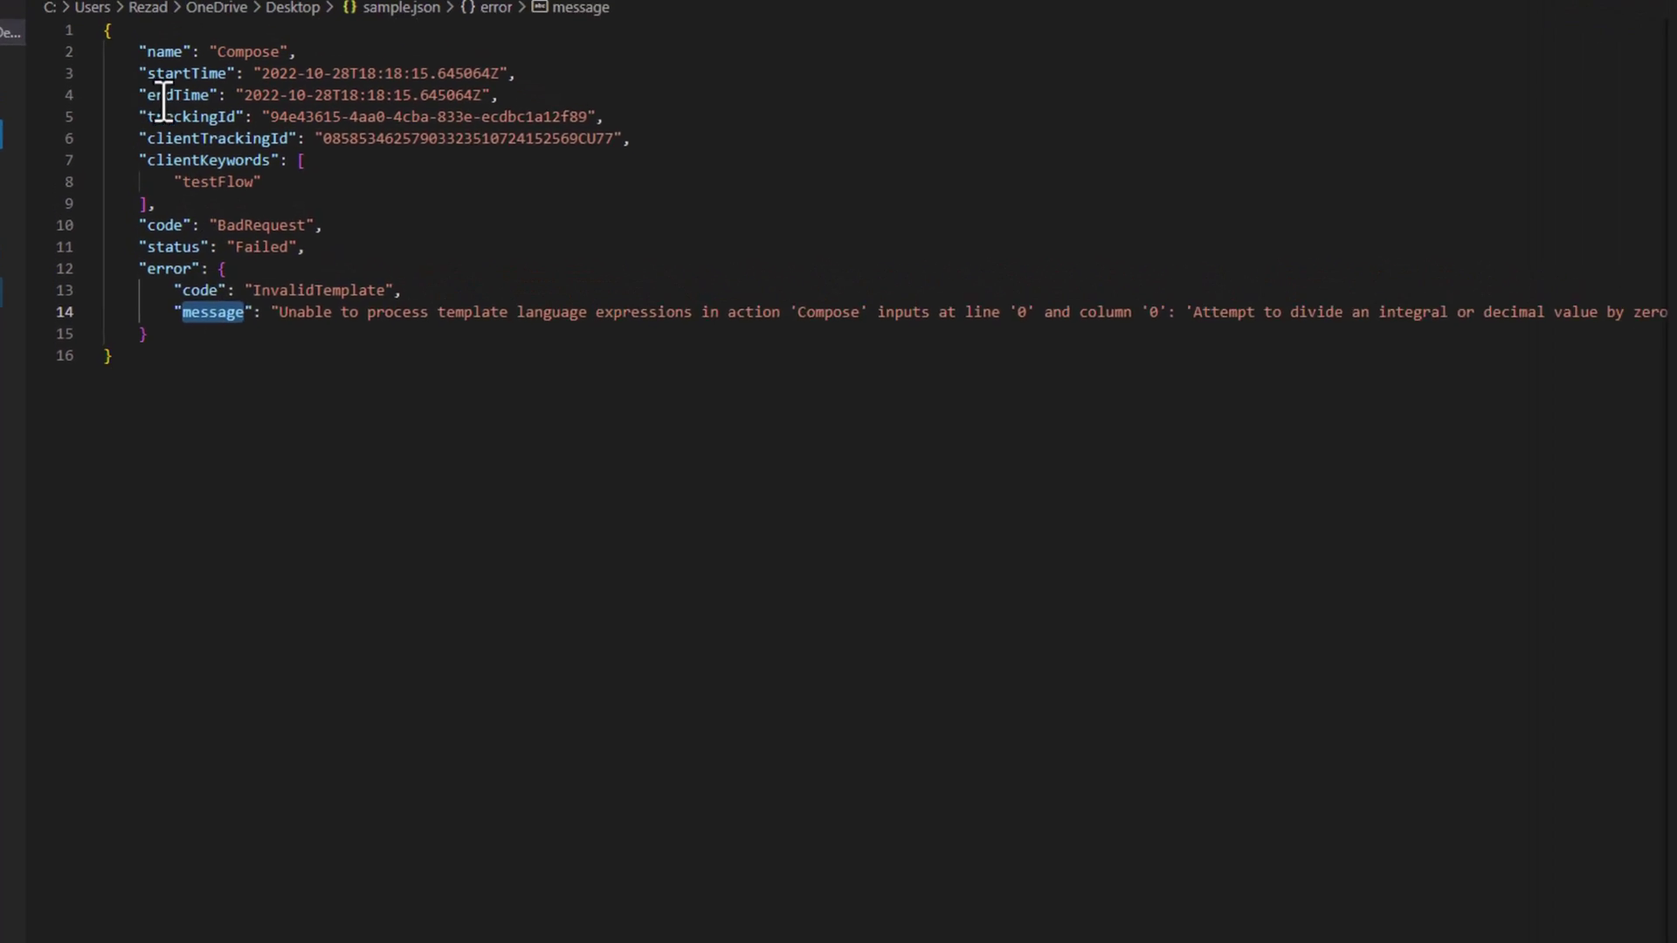
pyautogui.doubleClick(171, 268)
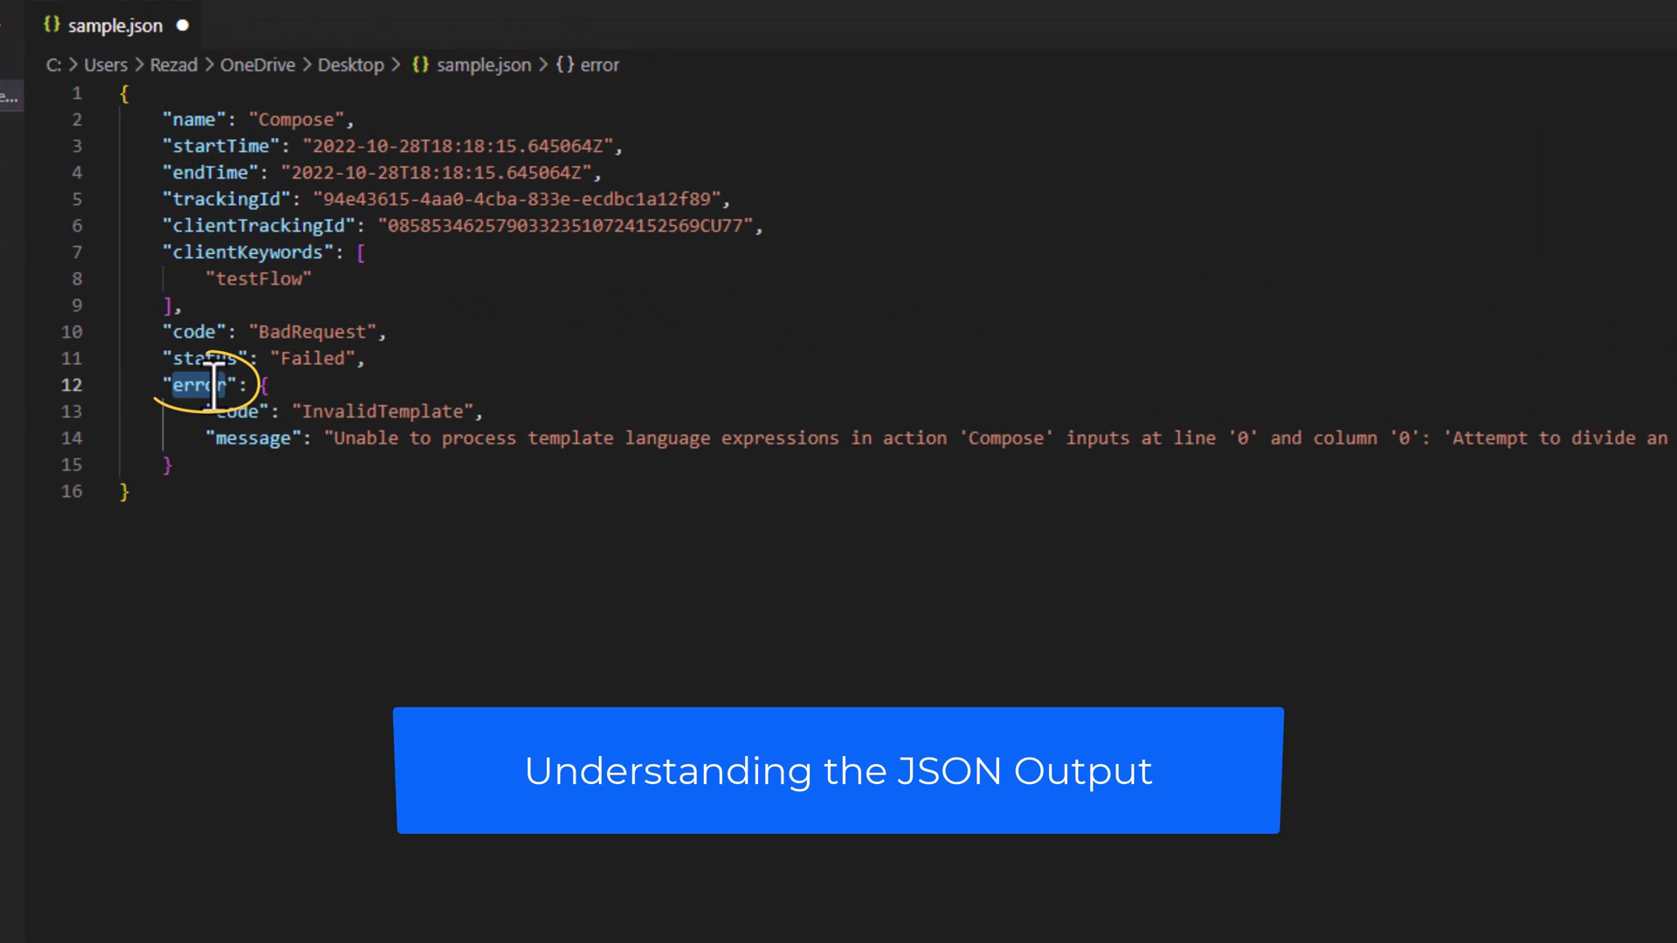
pyautogui.doubleClick(258, 438)
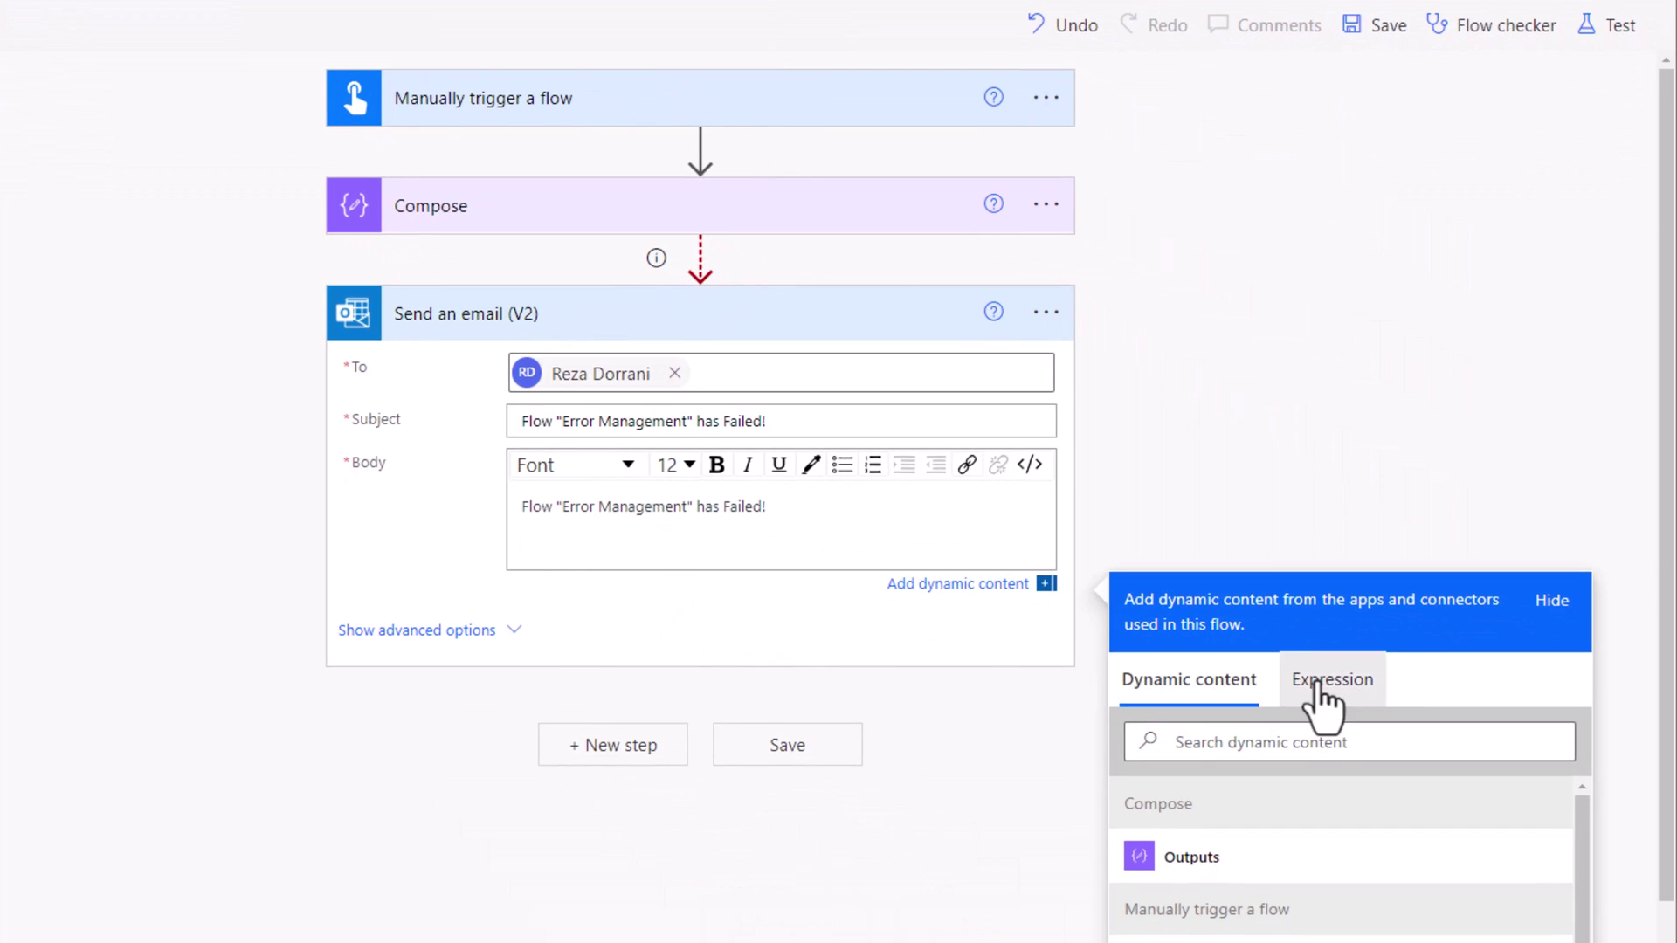
# Insert the expression actions('Compose')?['error']?['message'] into the email body.
pyautogui.click(1315, 695)
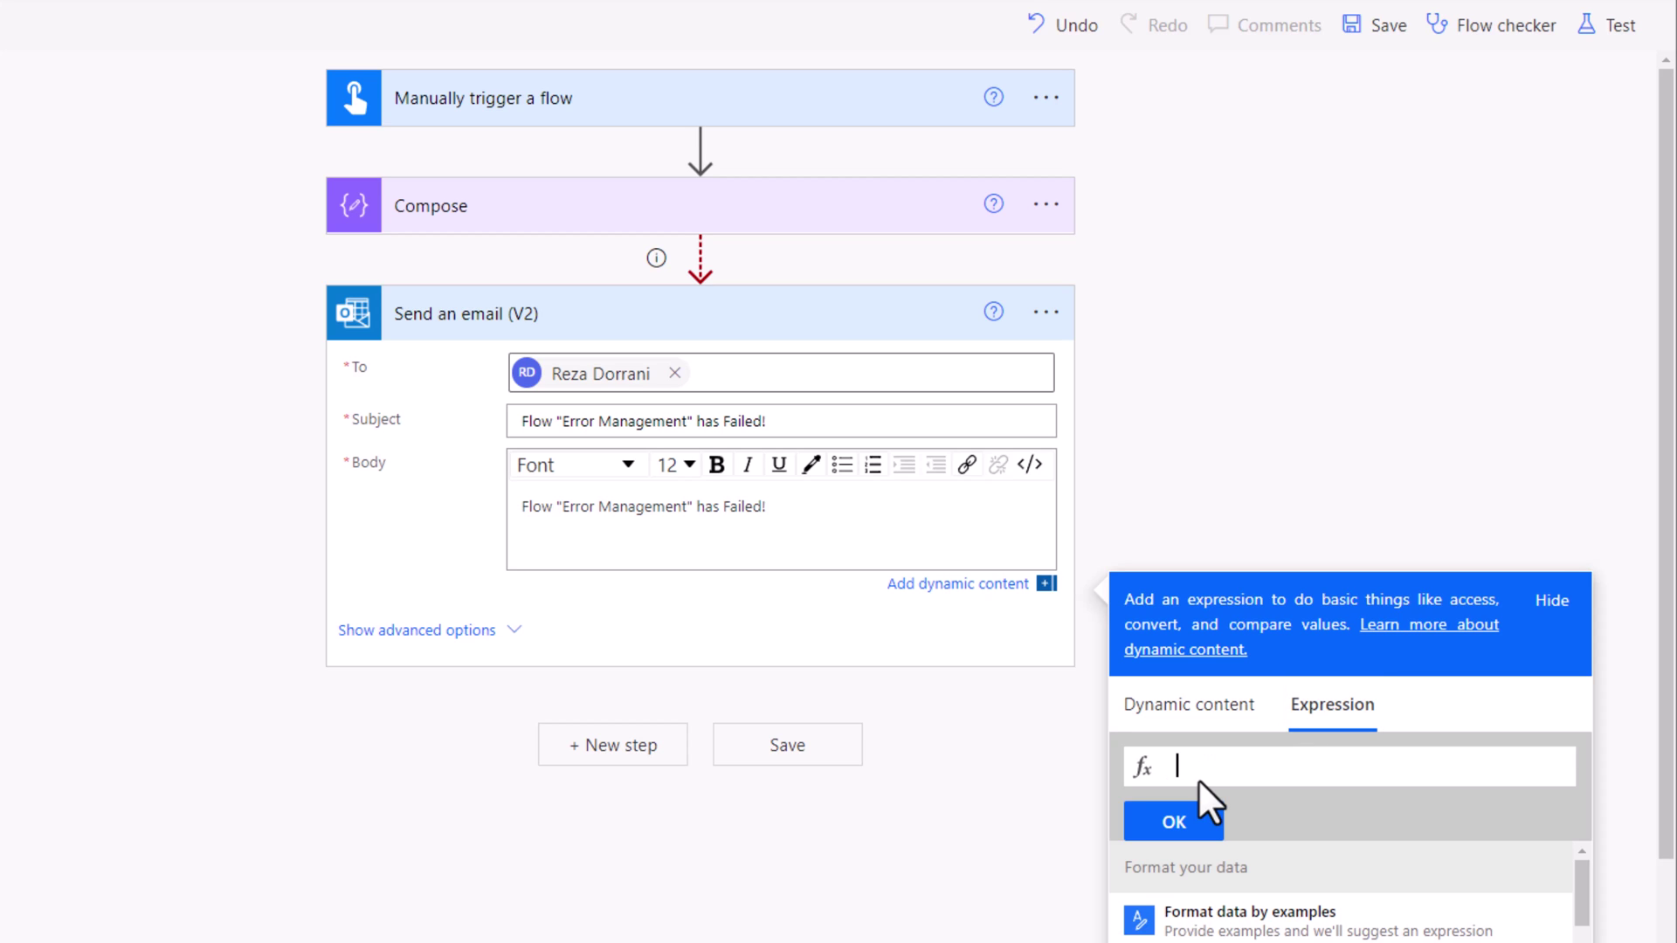
pyautogui.write("actions('Compose')")
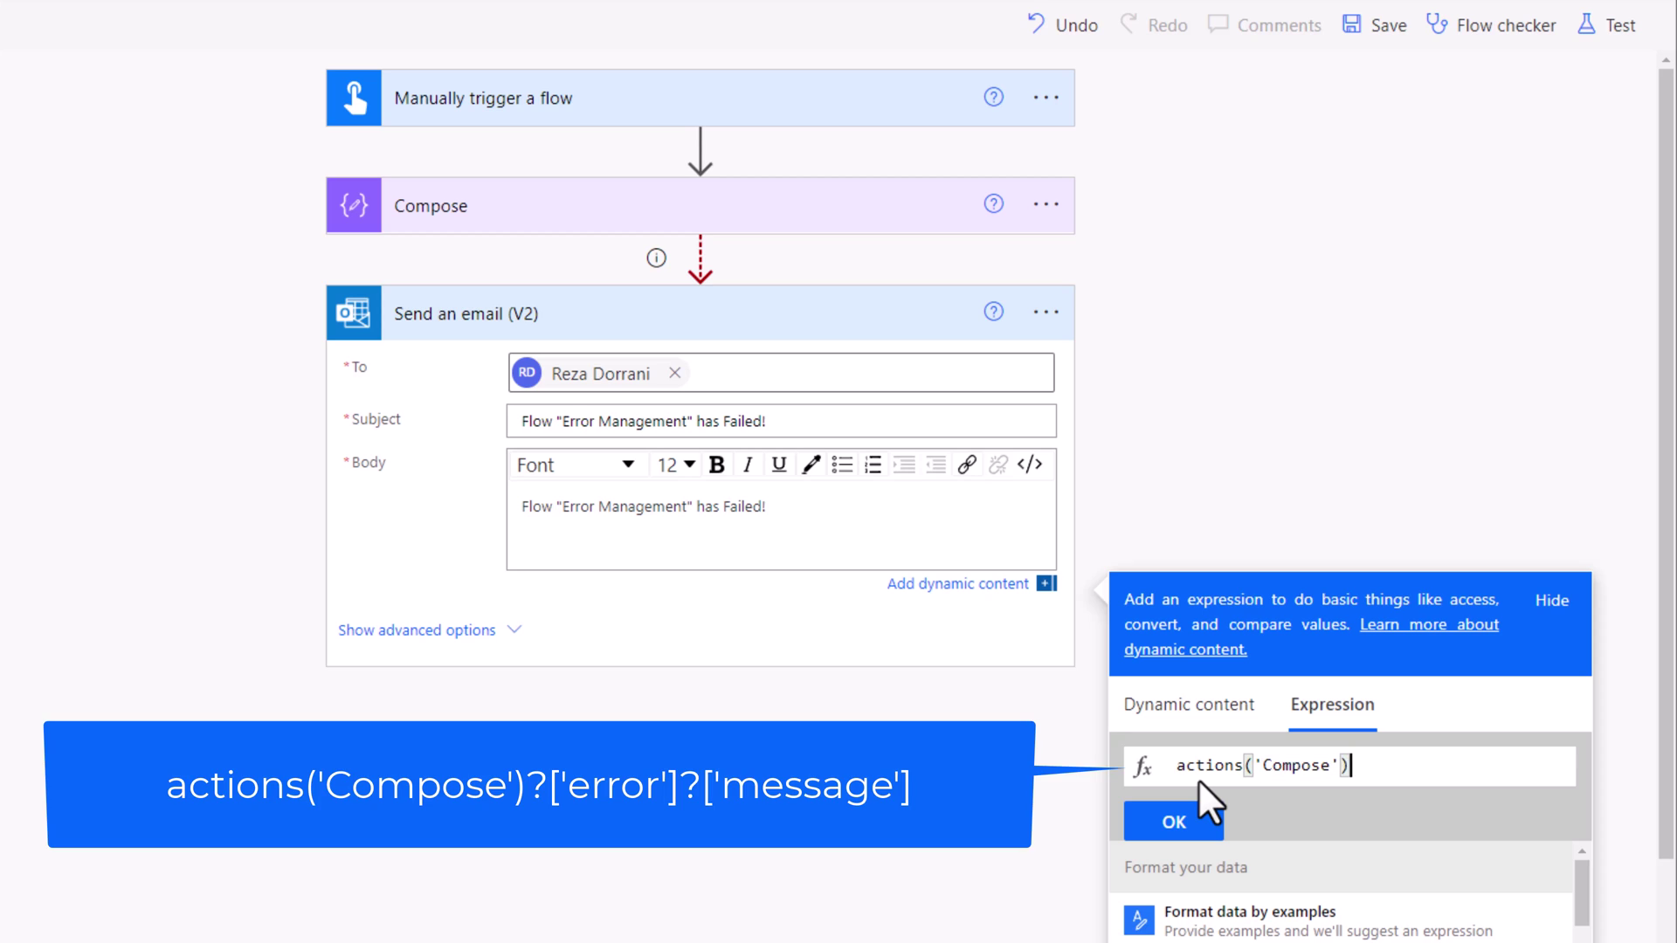
pyautogui.write("?['error']?")
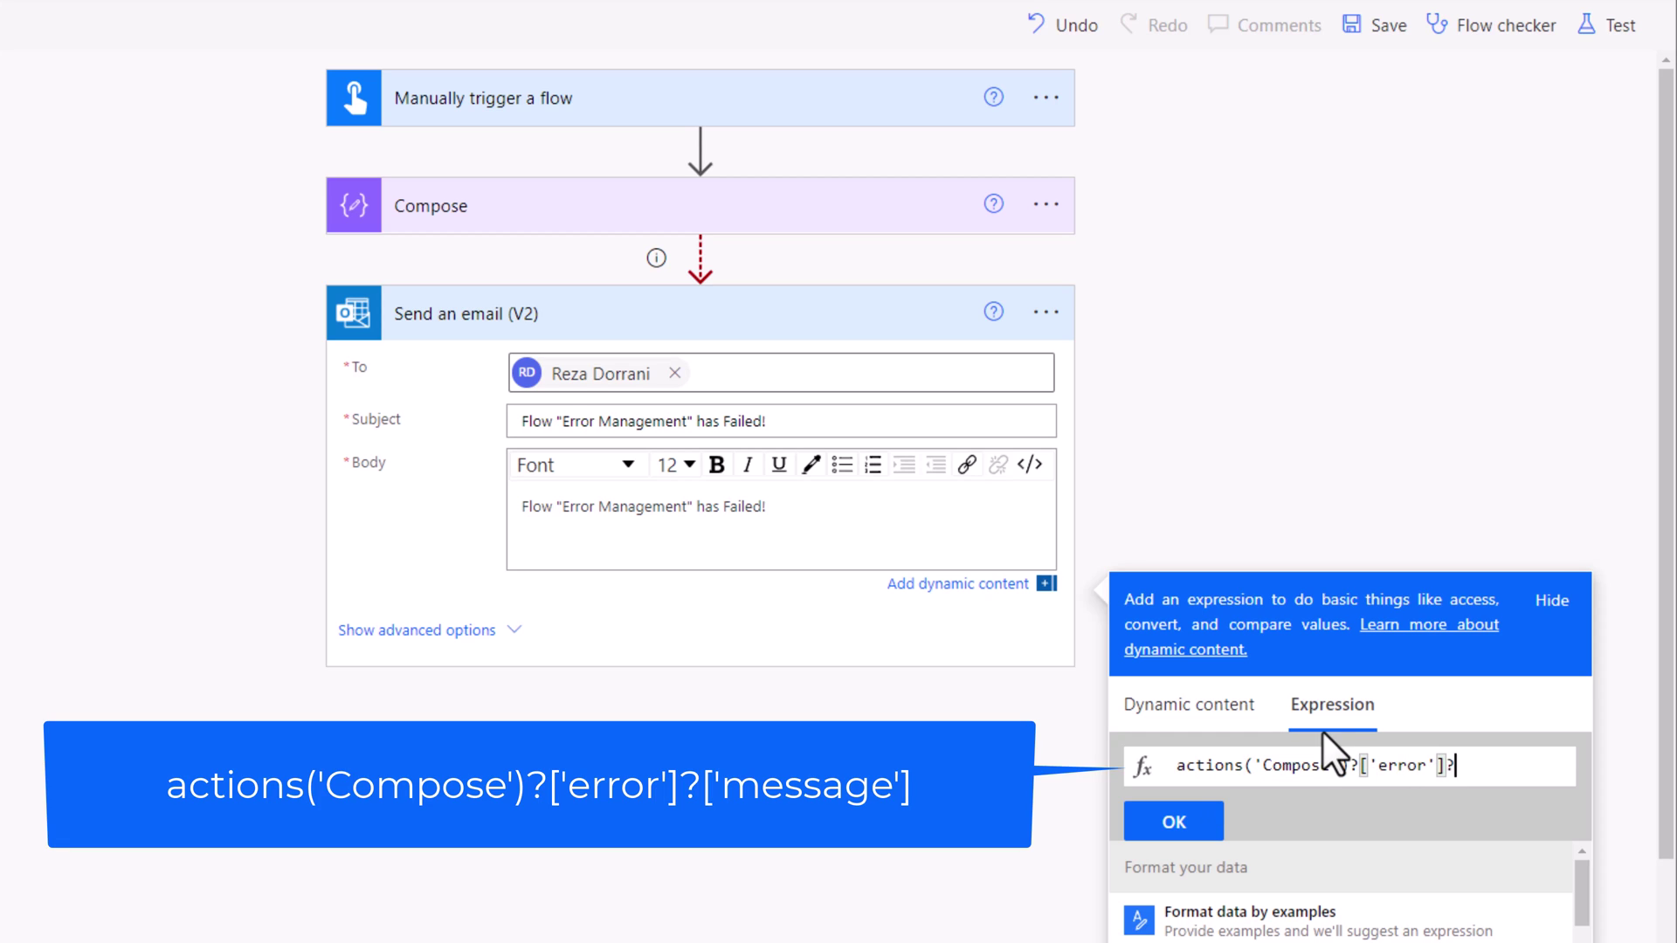
pyautogui.write("['message'")
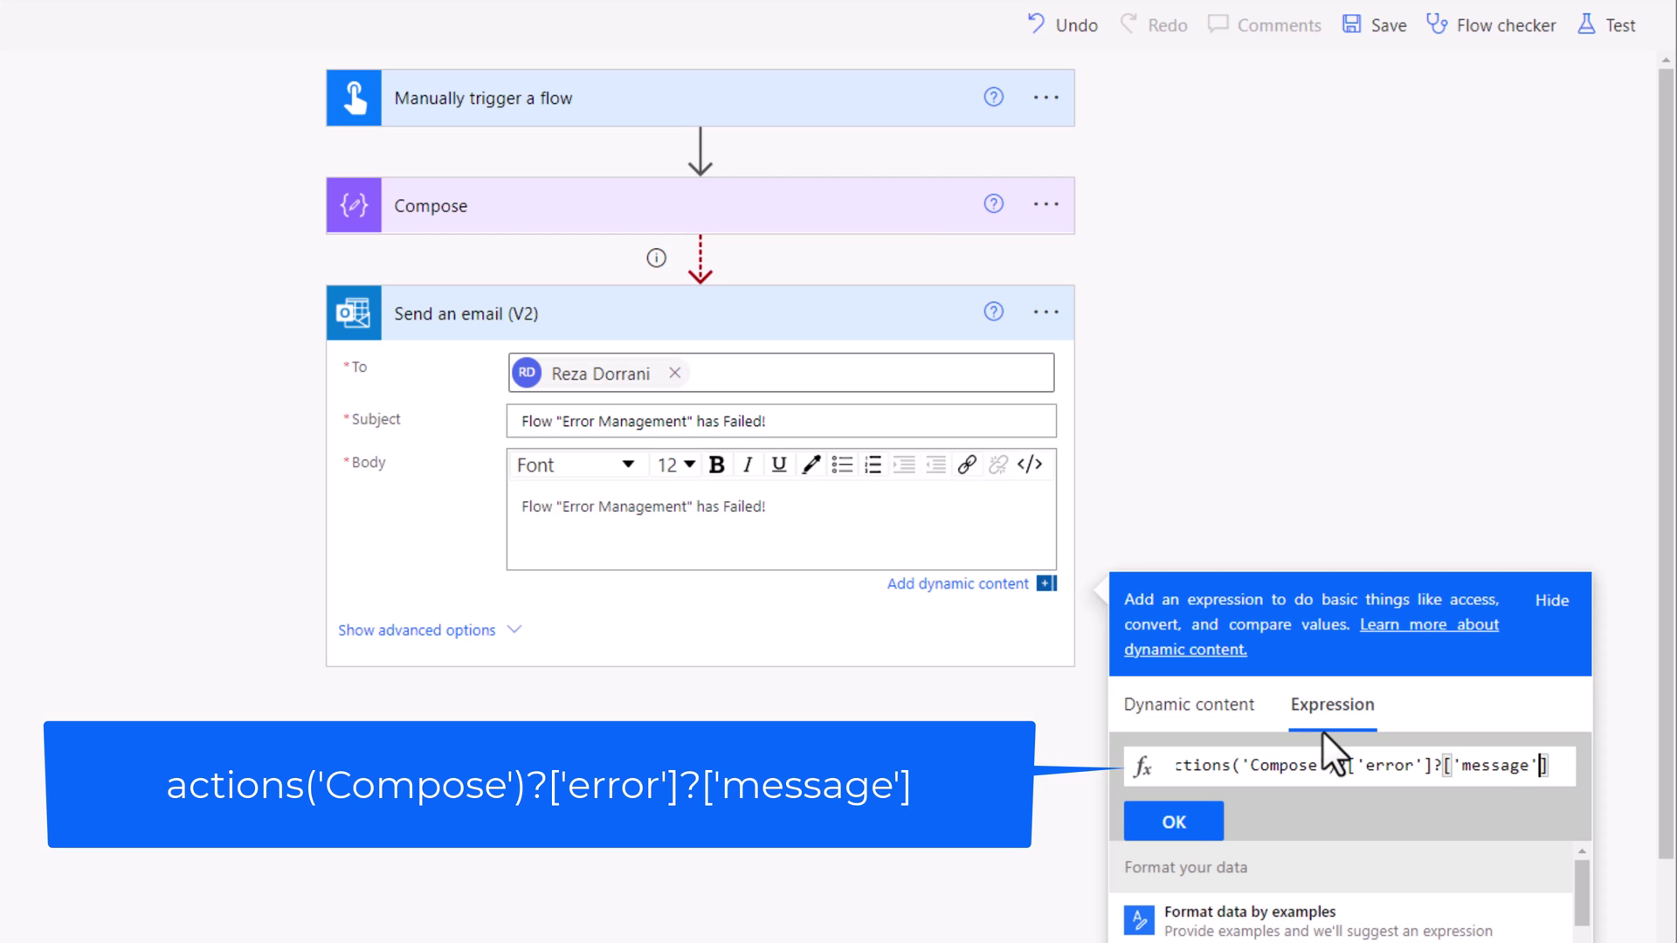
pyautogui.click(1174, 821)
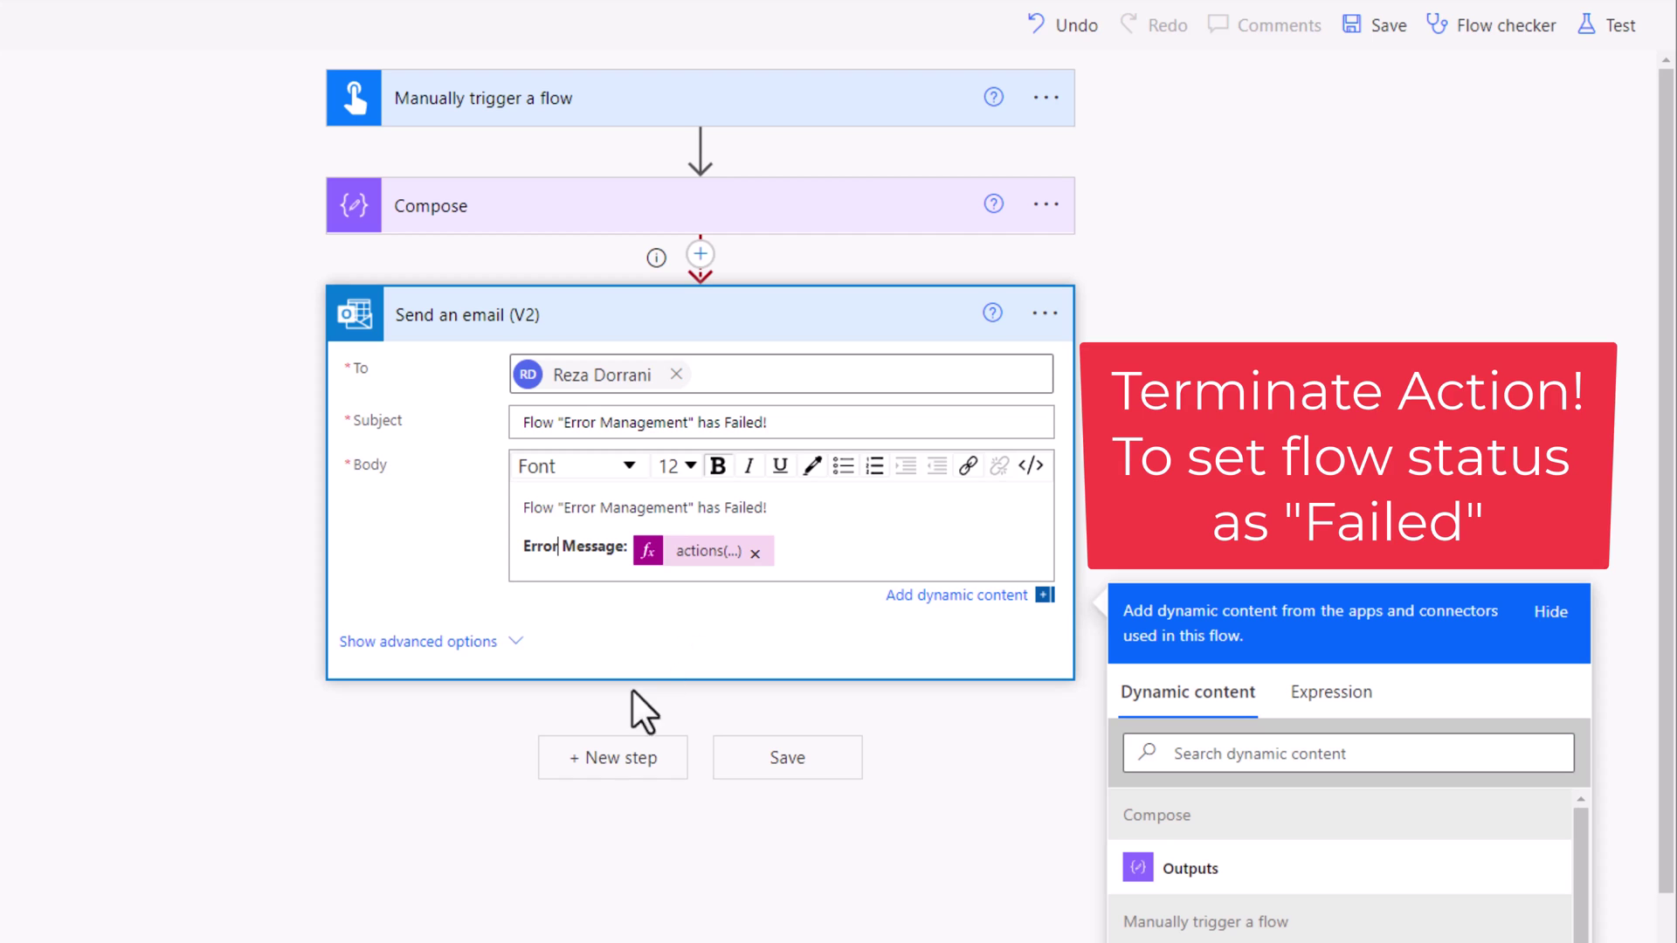
# Add a Terminate step after the email, with Status Failed.
pyautogui.click(609, 758)
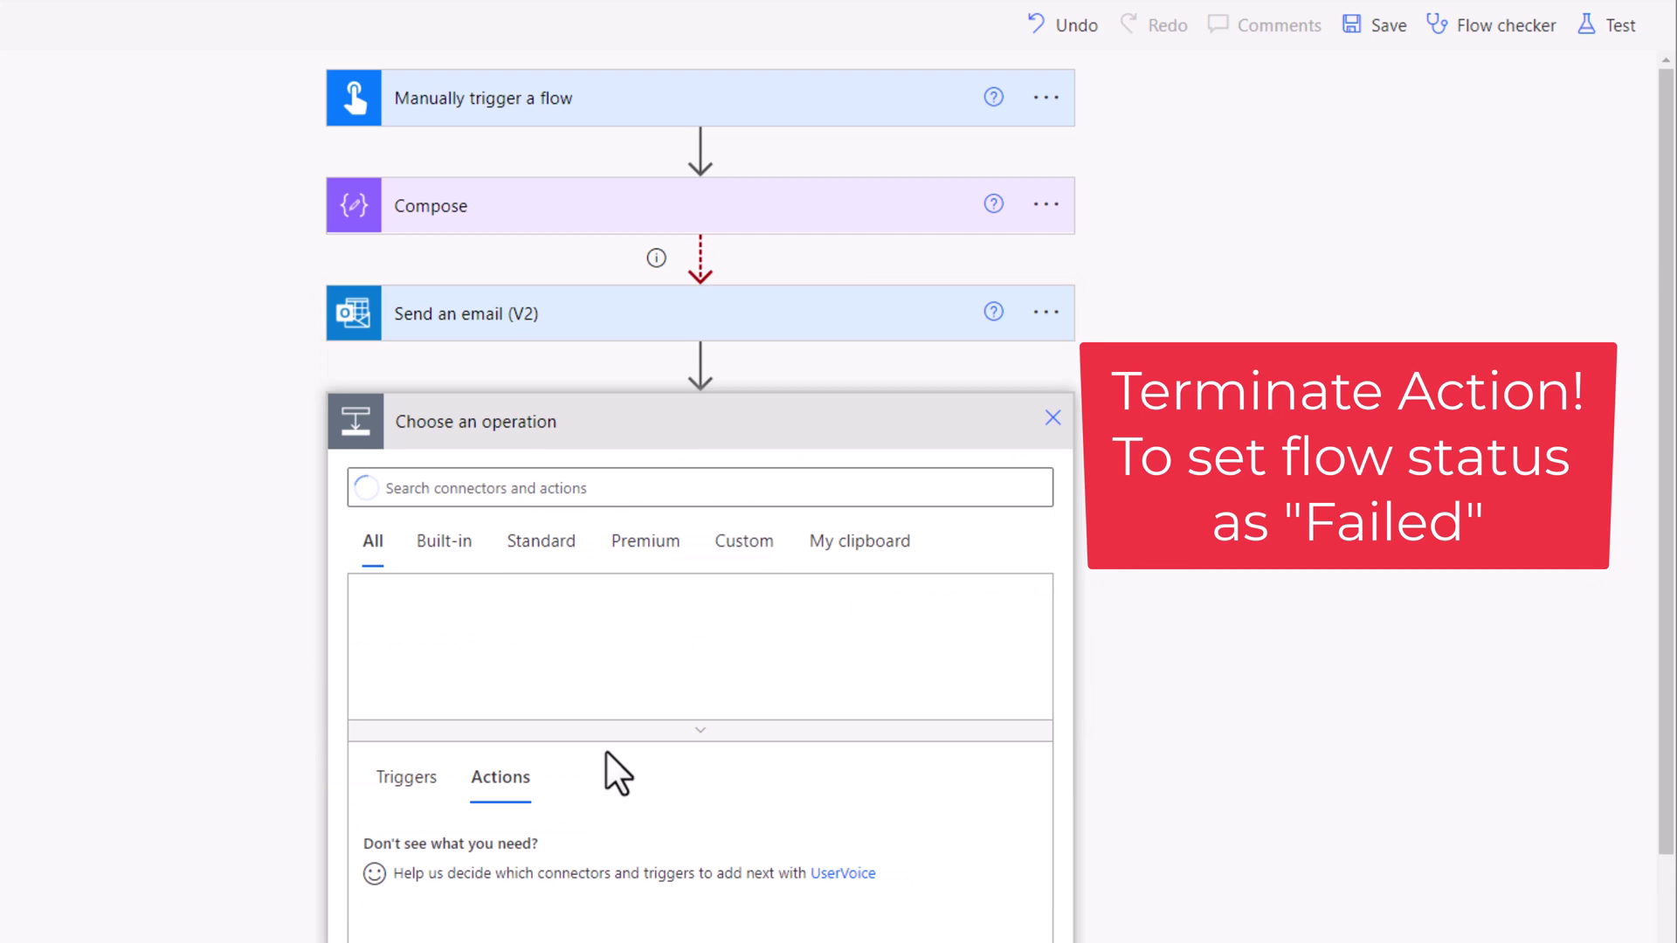
pyautogui.write('terminate')
pyautogui.click(480, 843)
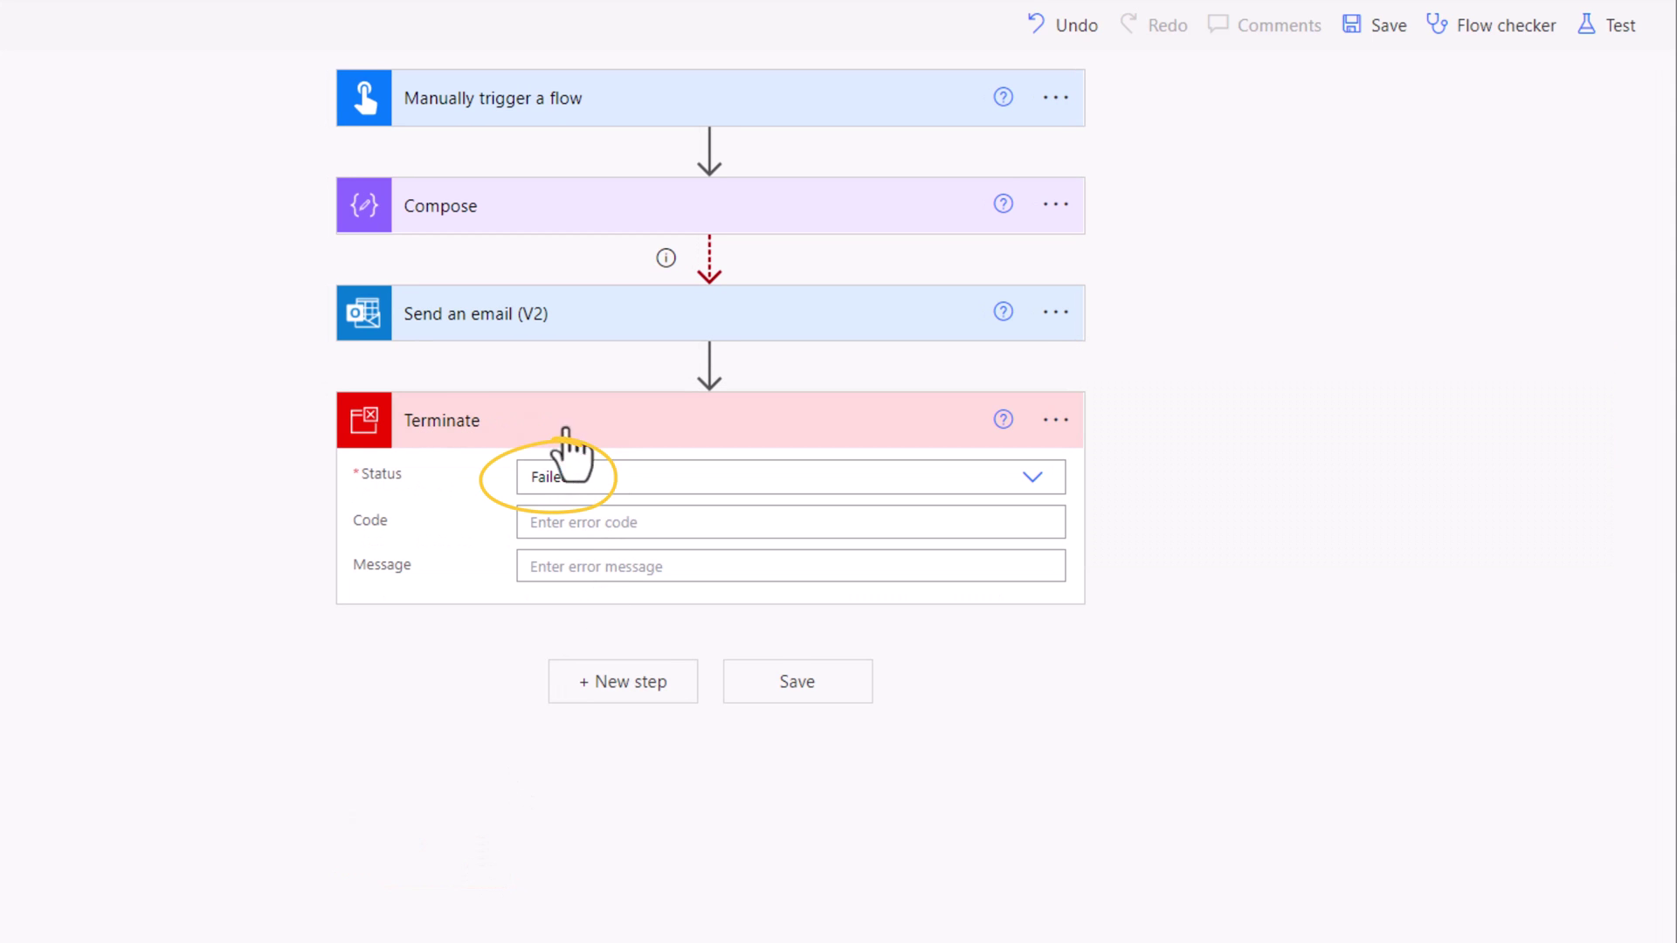
# Test-run the flow and expand the failed run's email step details.
pyautogui.click(626, 512)
pyautogui.click(1615, 25)
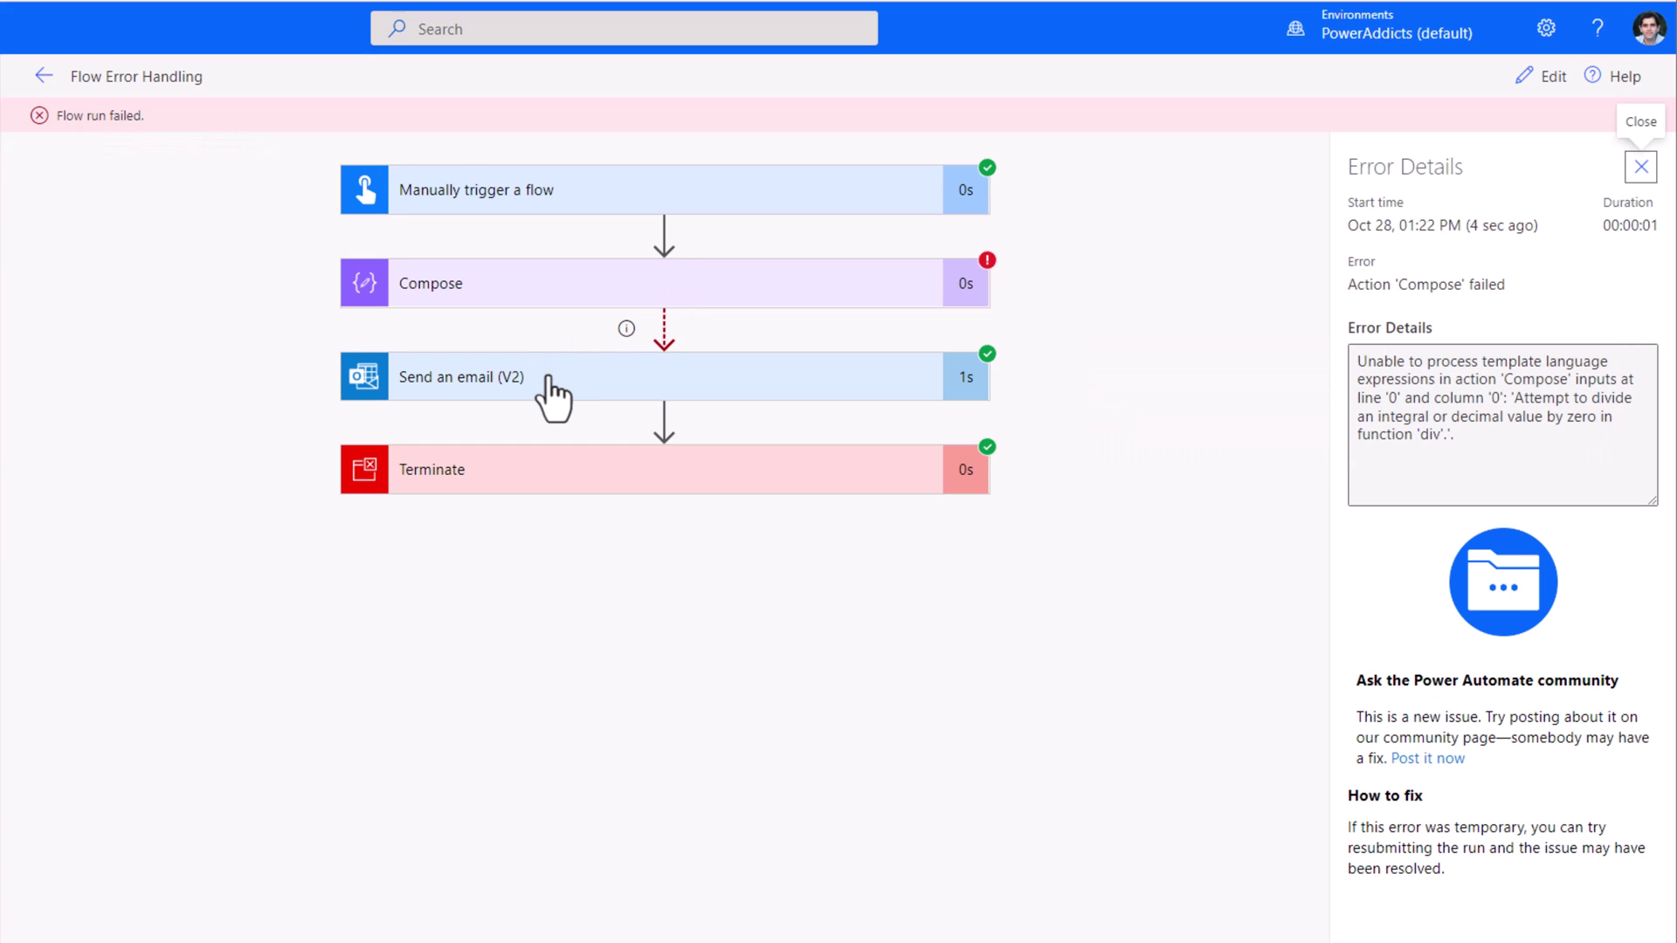
pyautogui.click(657, 393)
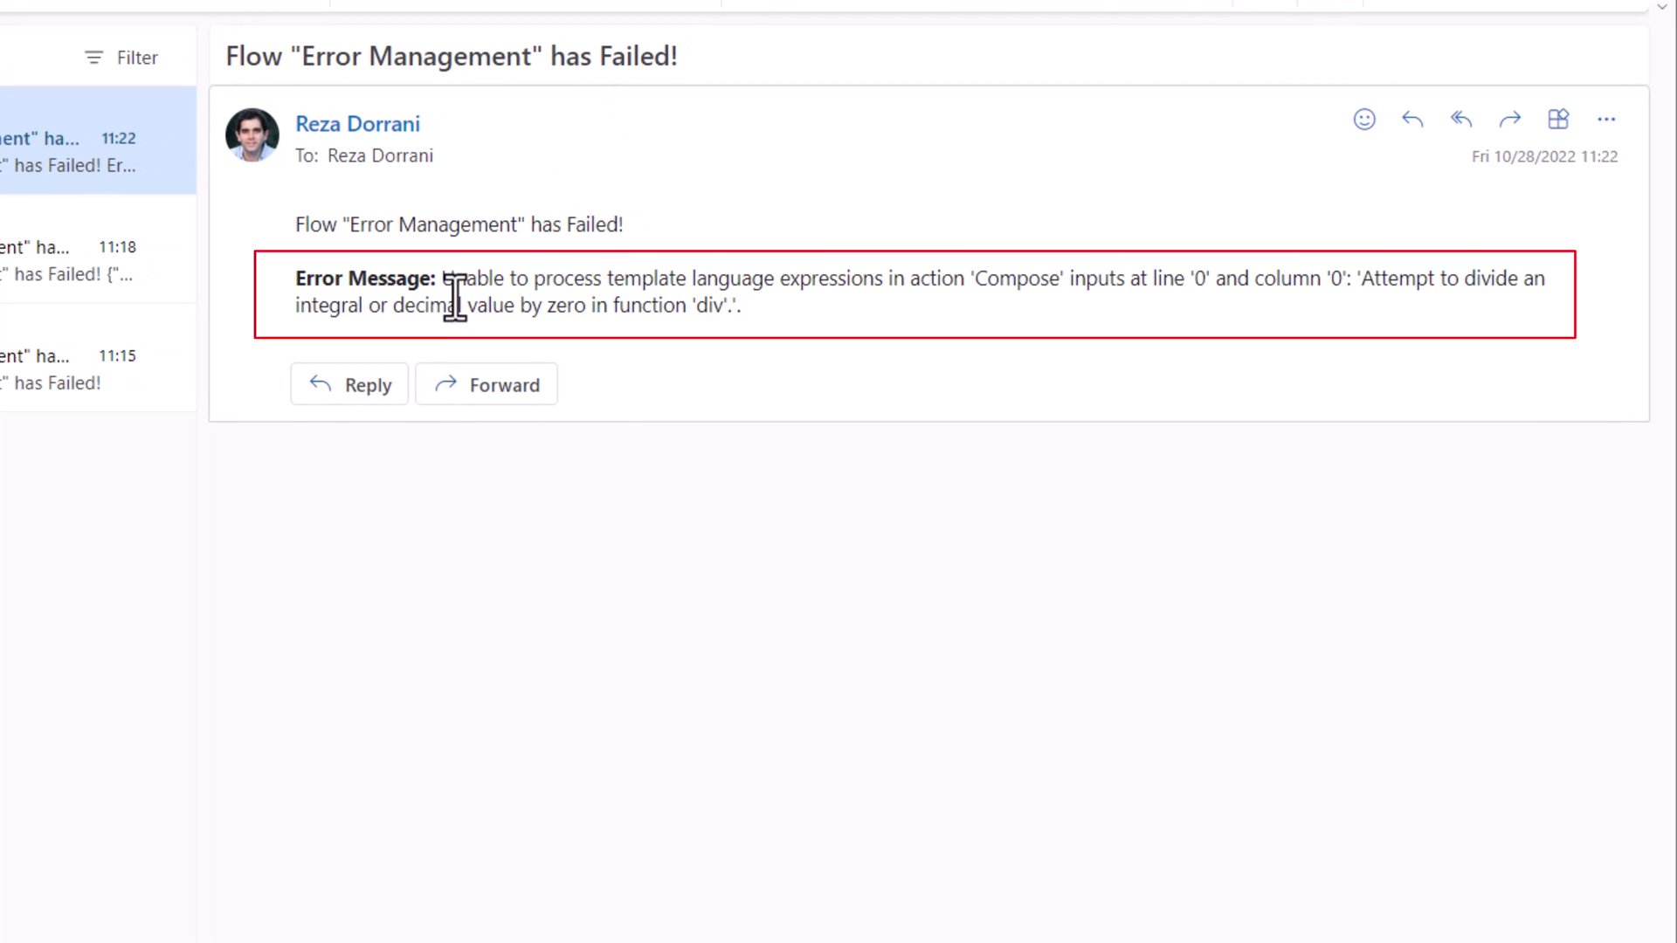
# Highlight the Error Message text in the newest failure email to inspect it.
pyautogui.moveTo(441, 278); pyautogui.dragTo(752, 308)
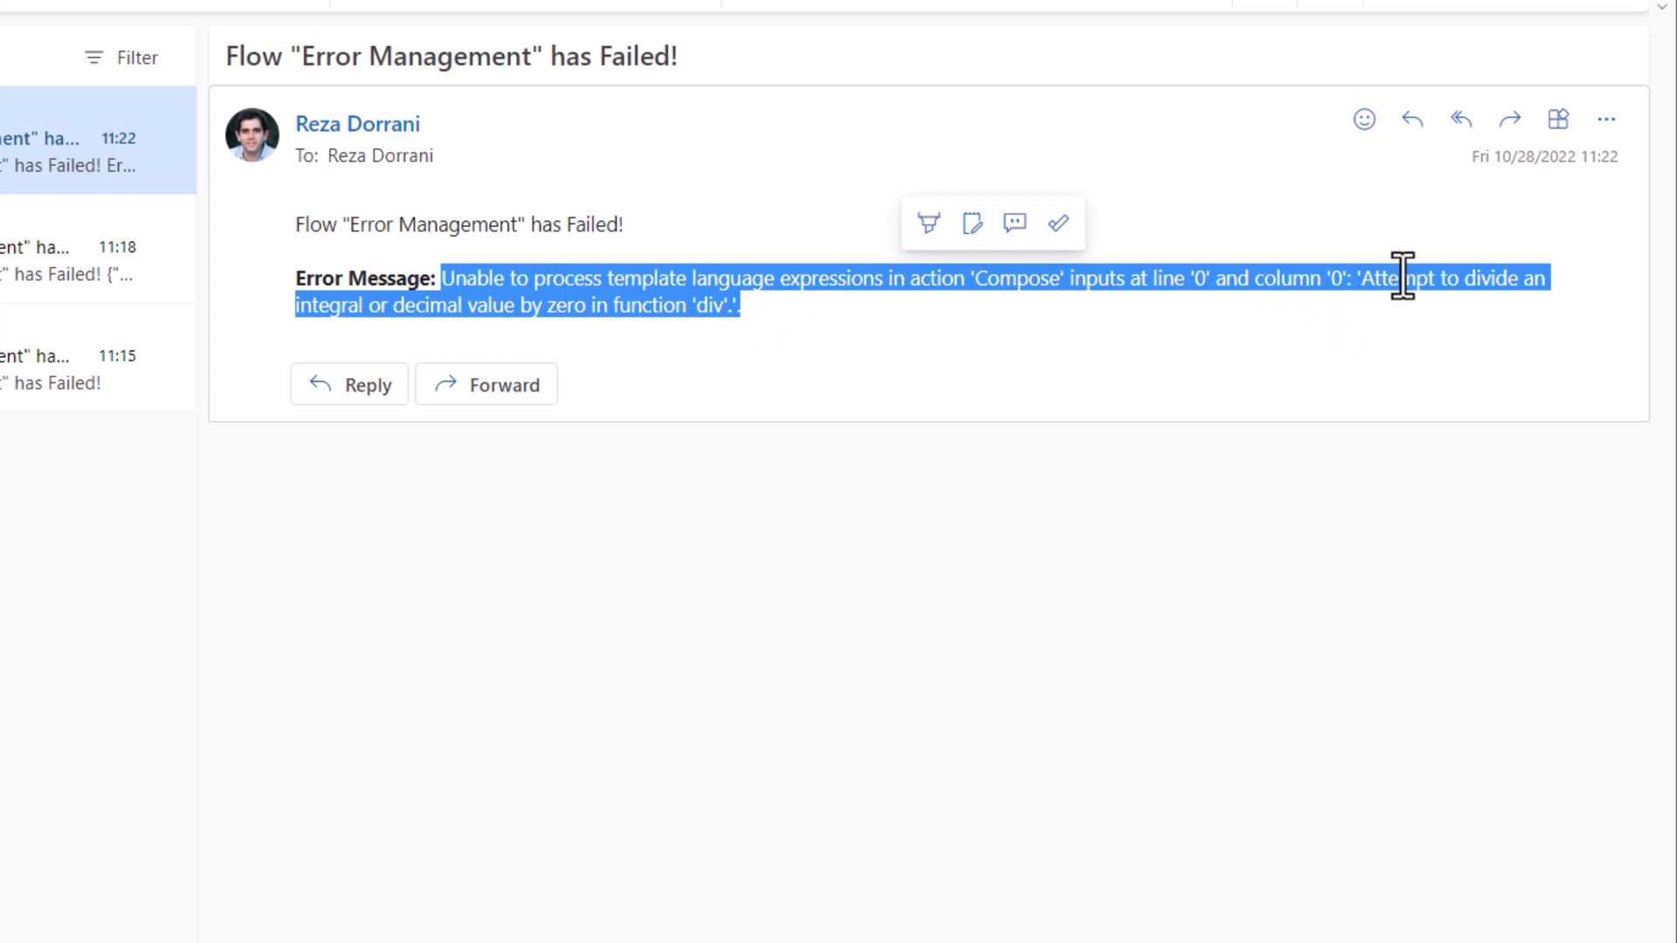
pyautogui.click(580, 322)
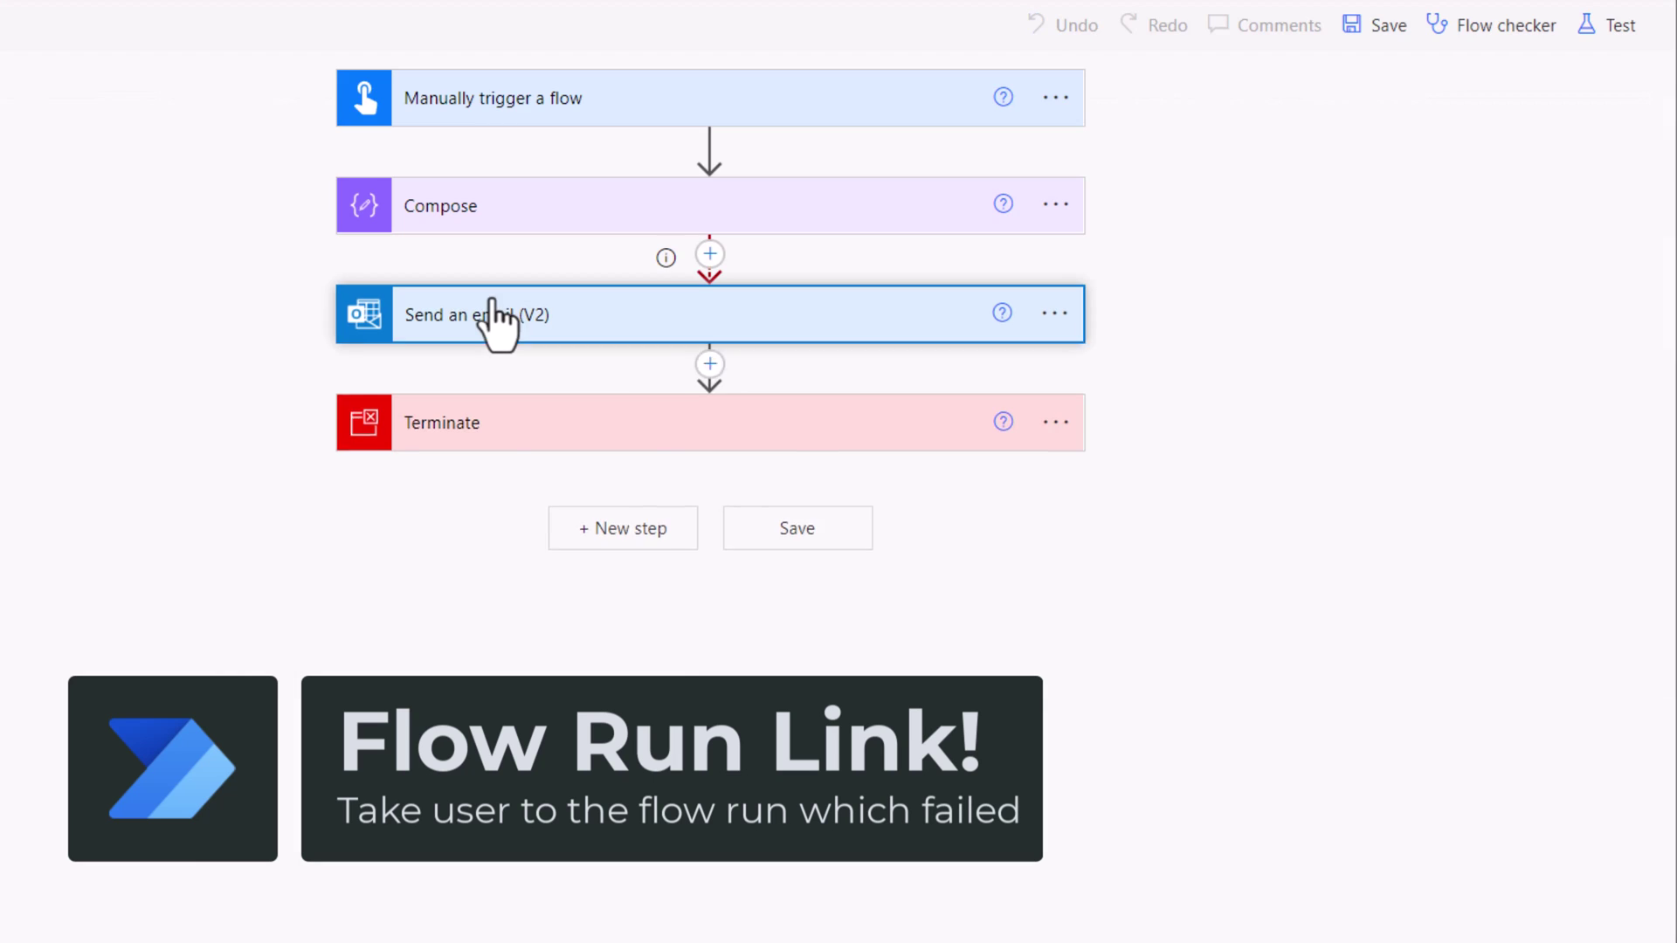
# Add an <a href=""> 'Open the flow Run to take action' line to the email body's HTML.
pyautogui.click(494, 308)
pyautogui.click(842, 559)
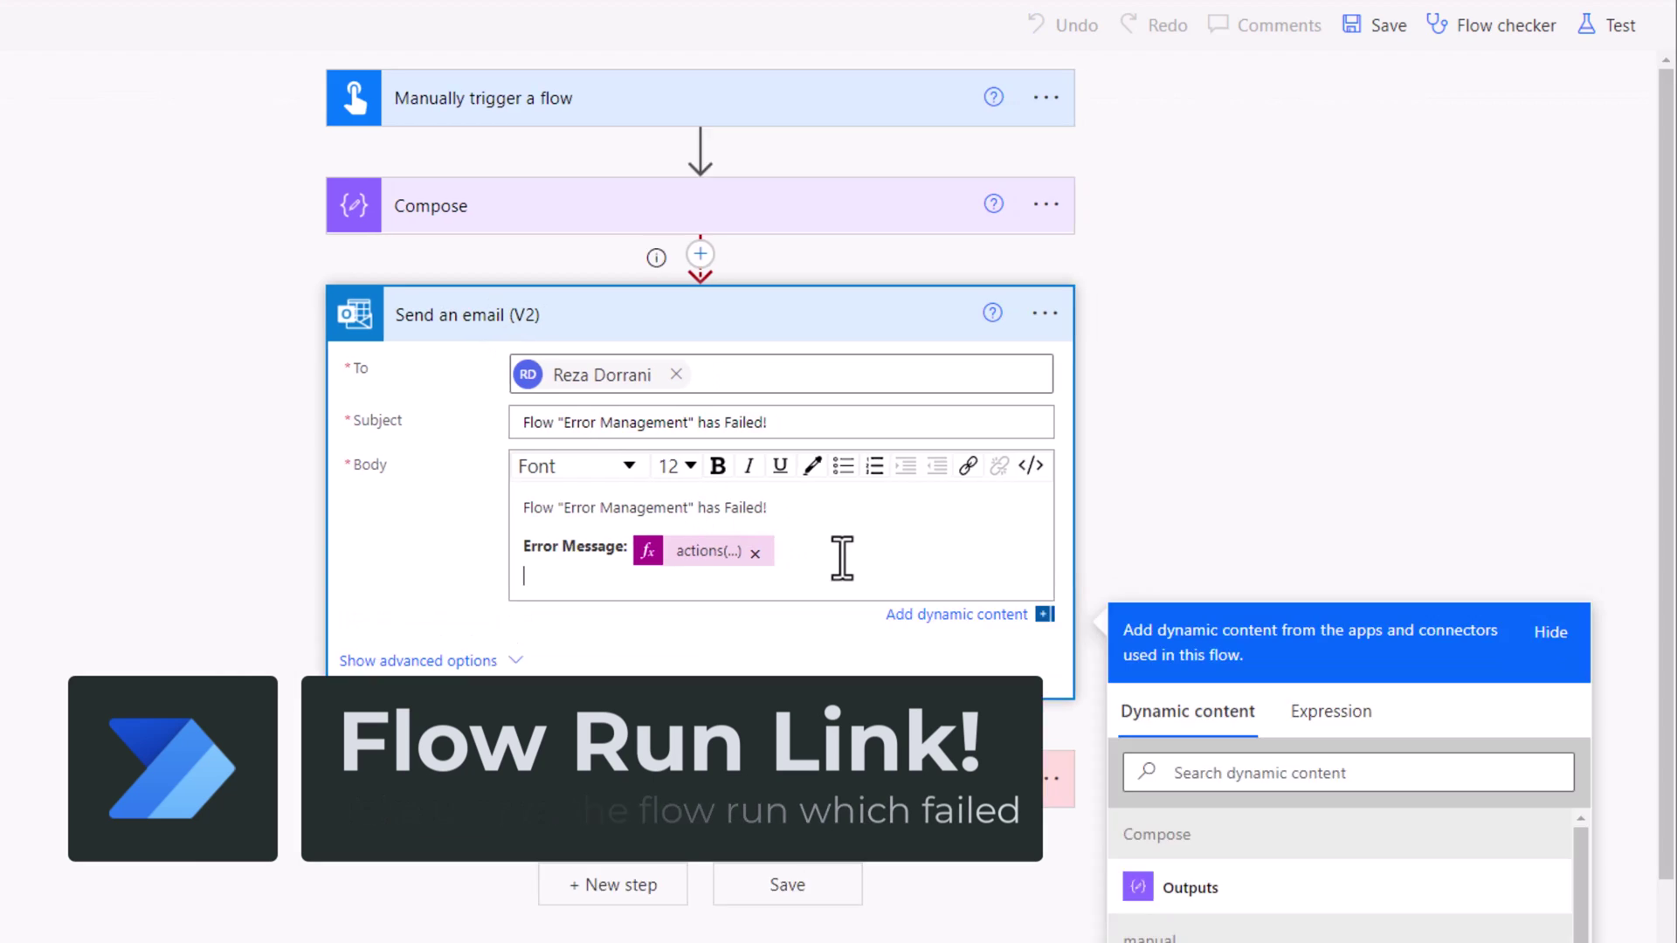
pyautogui.click(1031, 466)
pyautogui.click(434, 644)
pyautogui.press('Return')
pyautogui.write('<a')
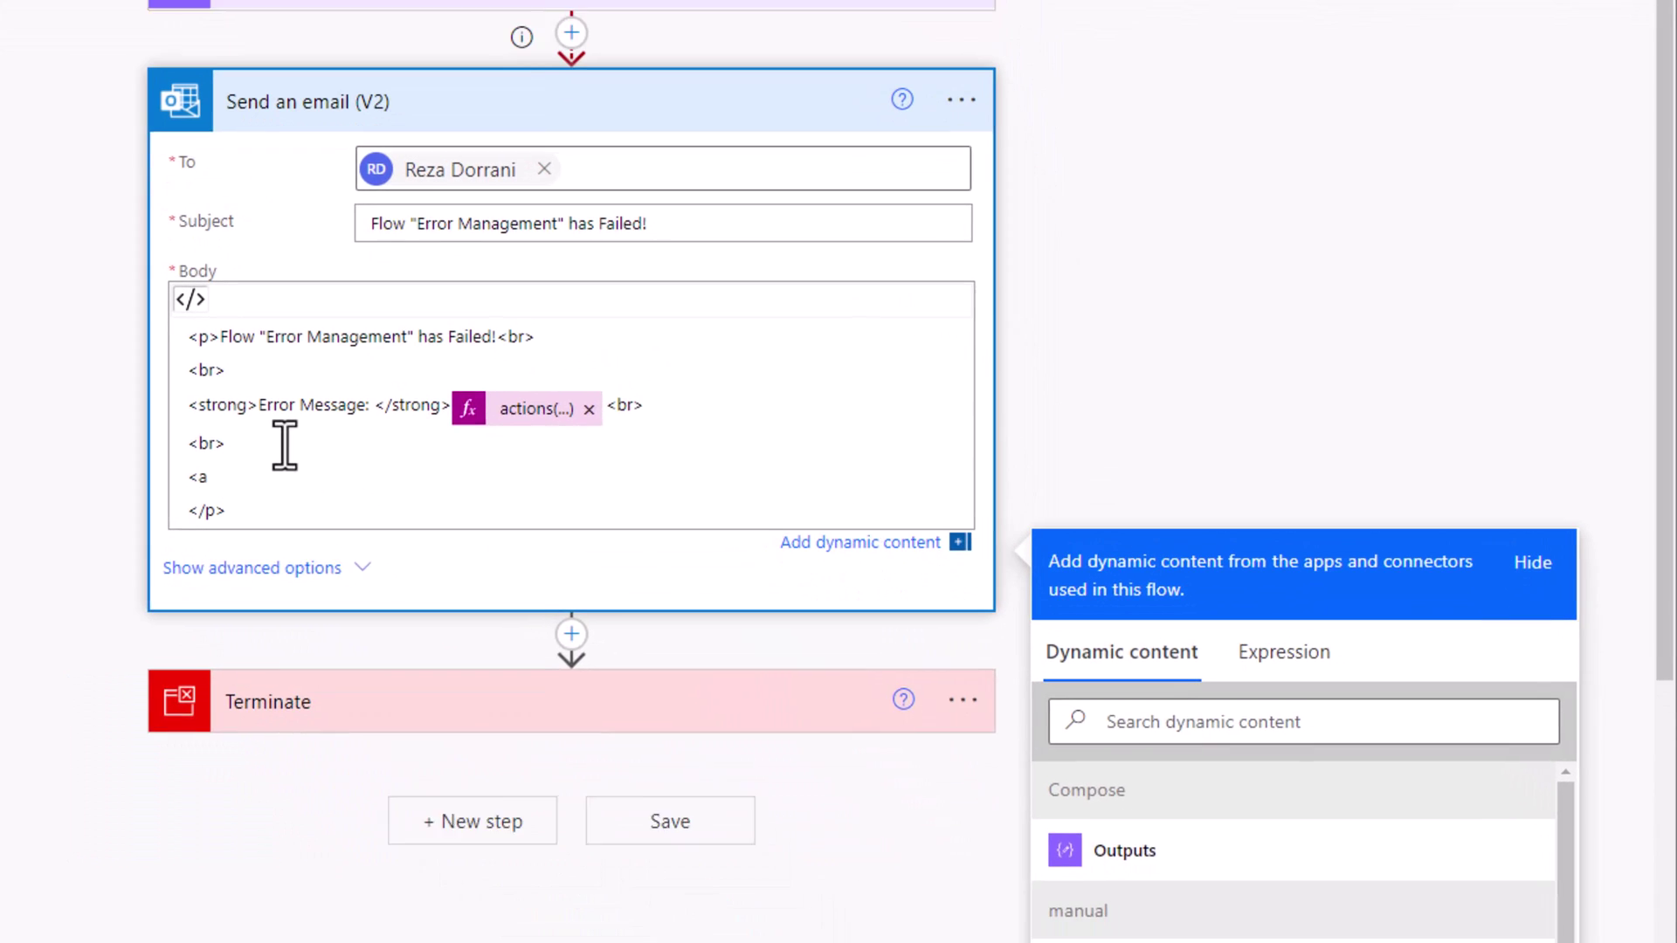
pyautogui.write(' href="">')
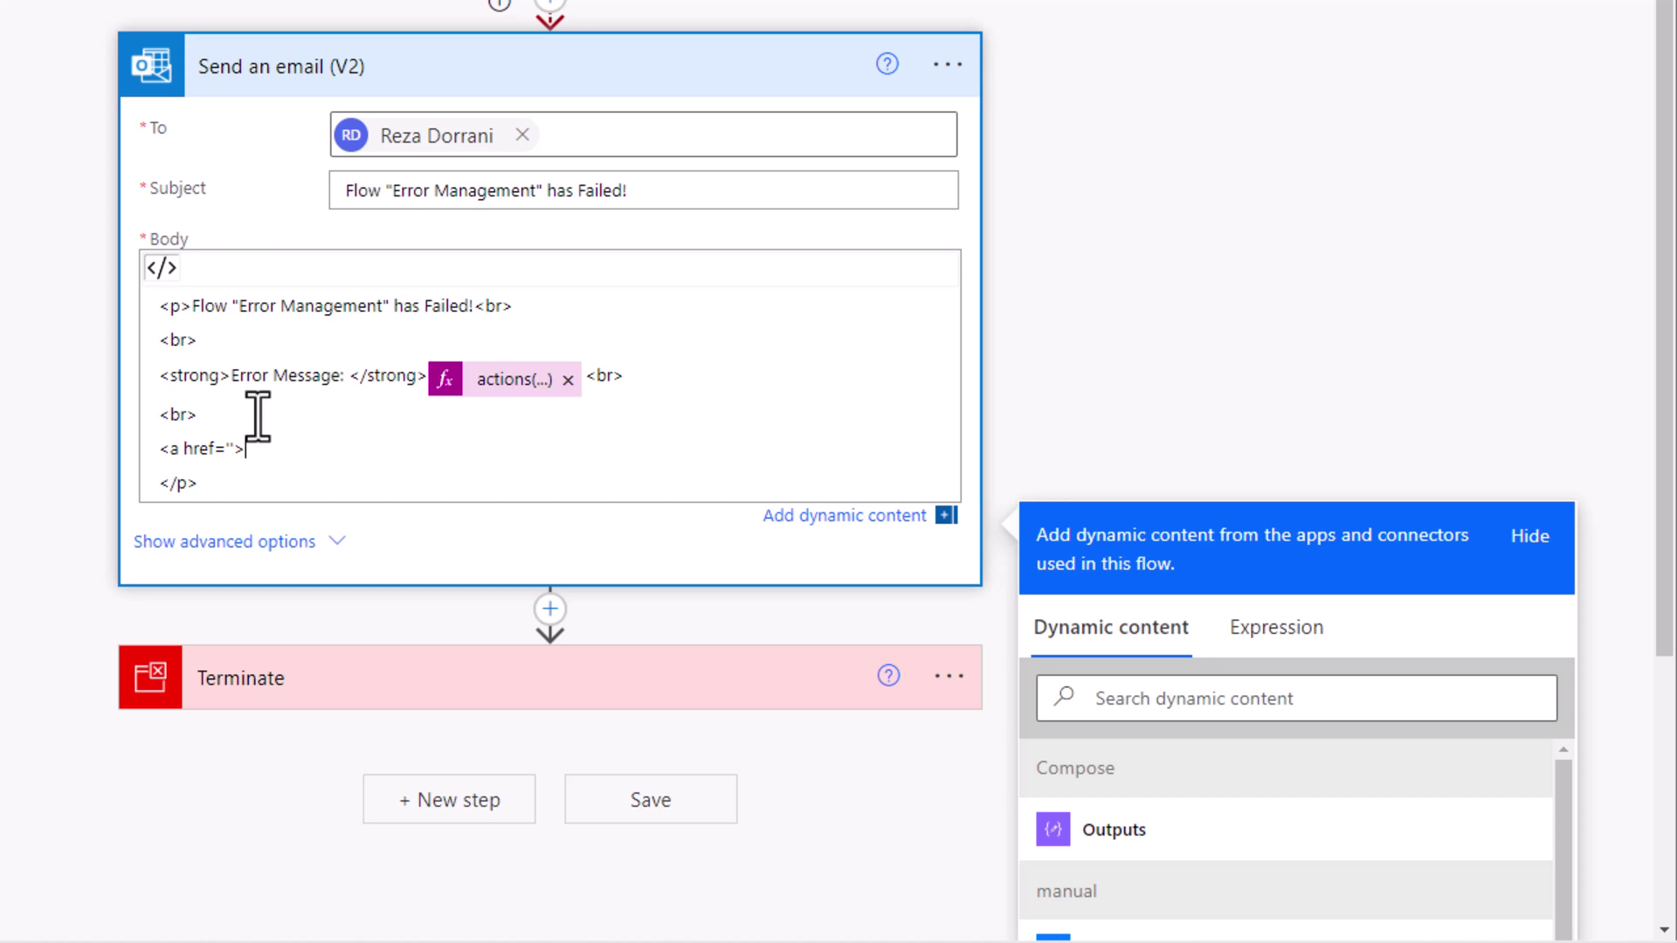
pyautogui.write('Open the flow Run to take action</a>')
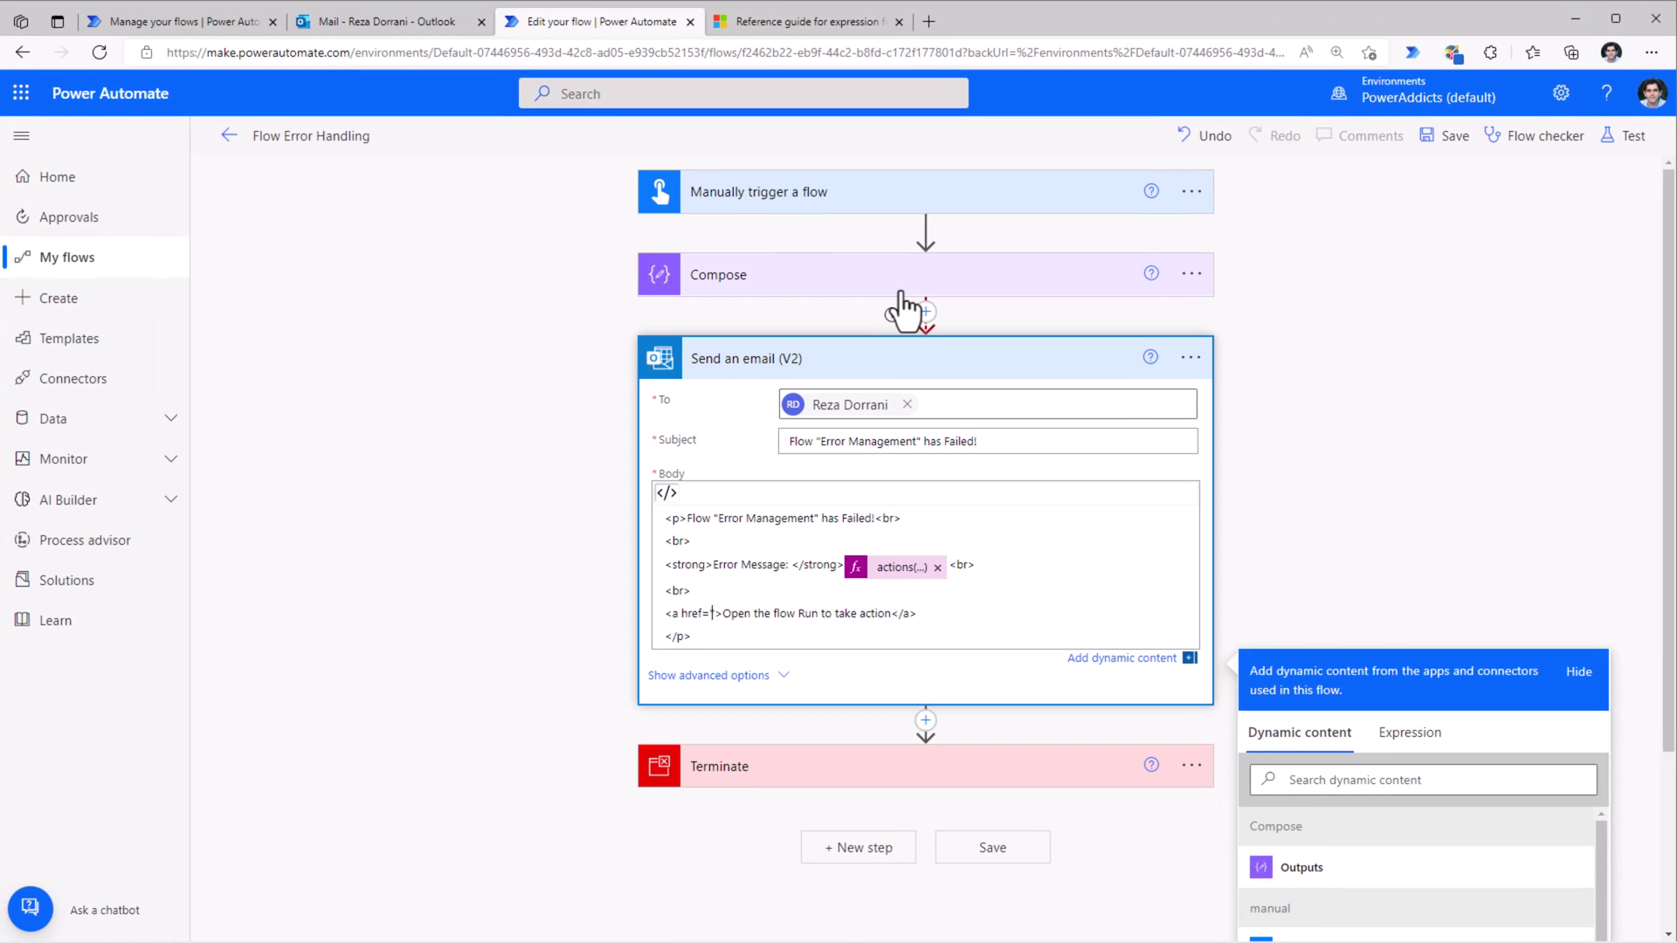
pyautogui.hotkey('ctrl', 'Tab')
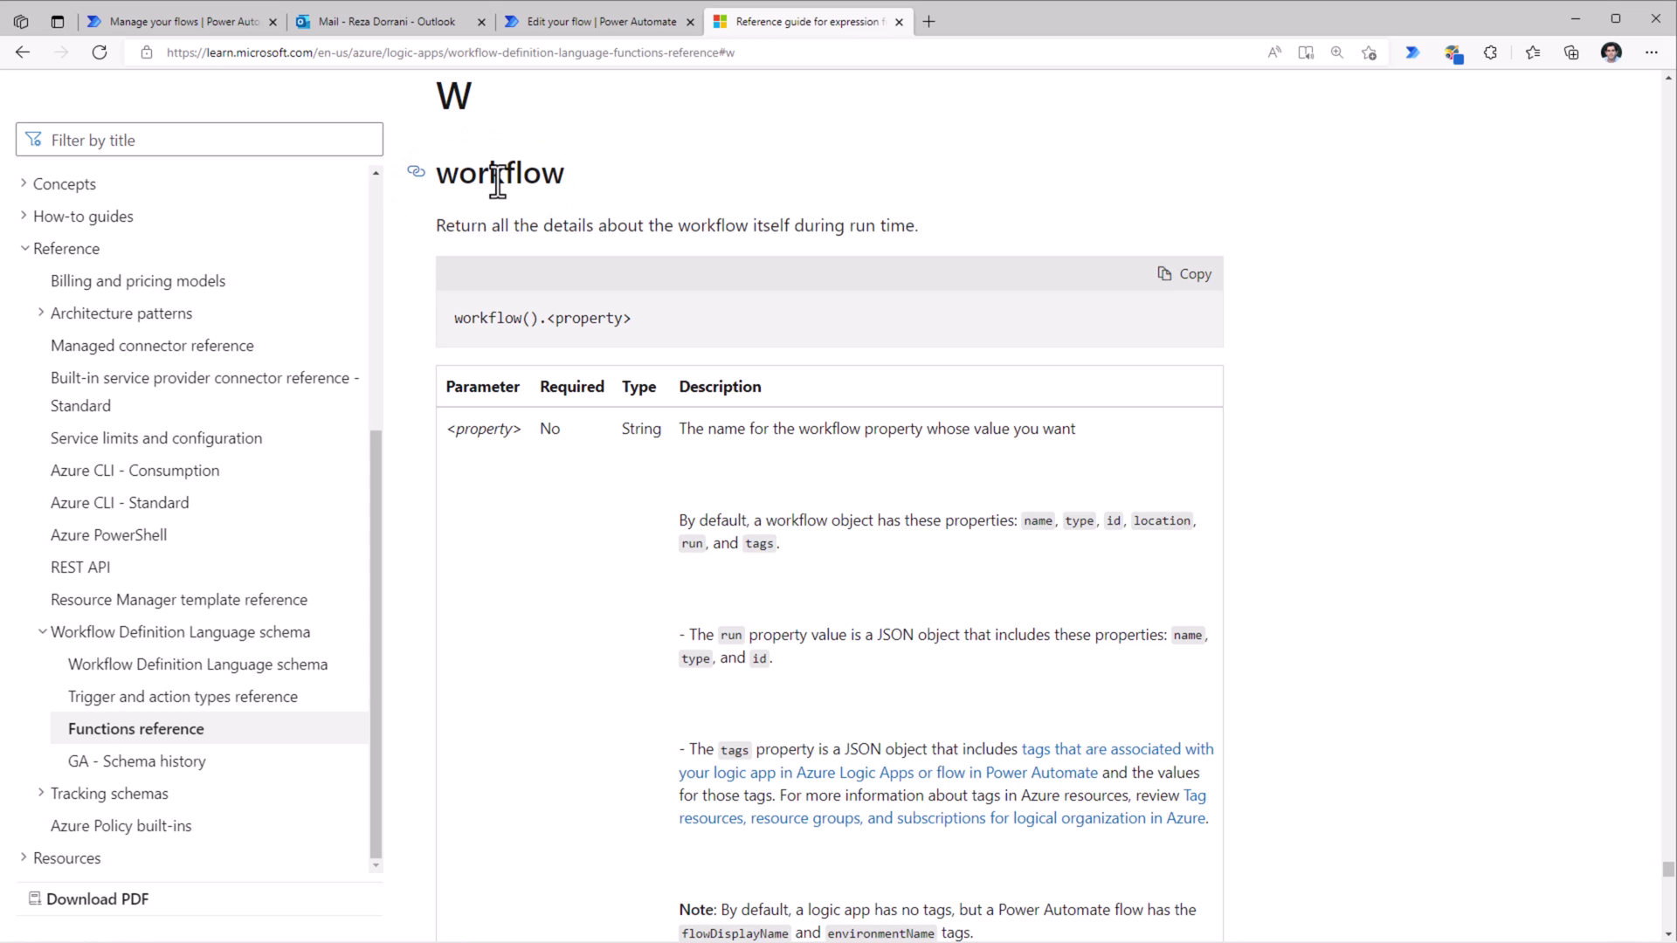
pyautogui.click(559, 23)
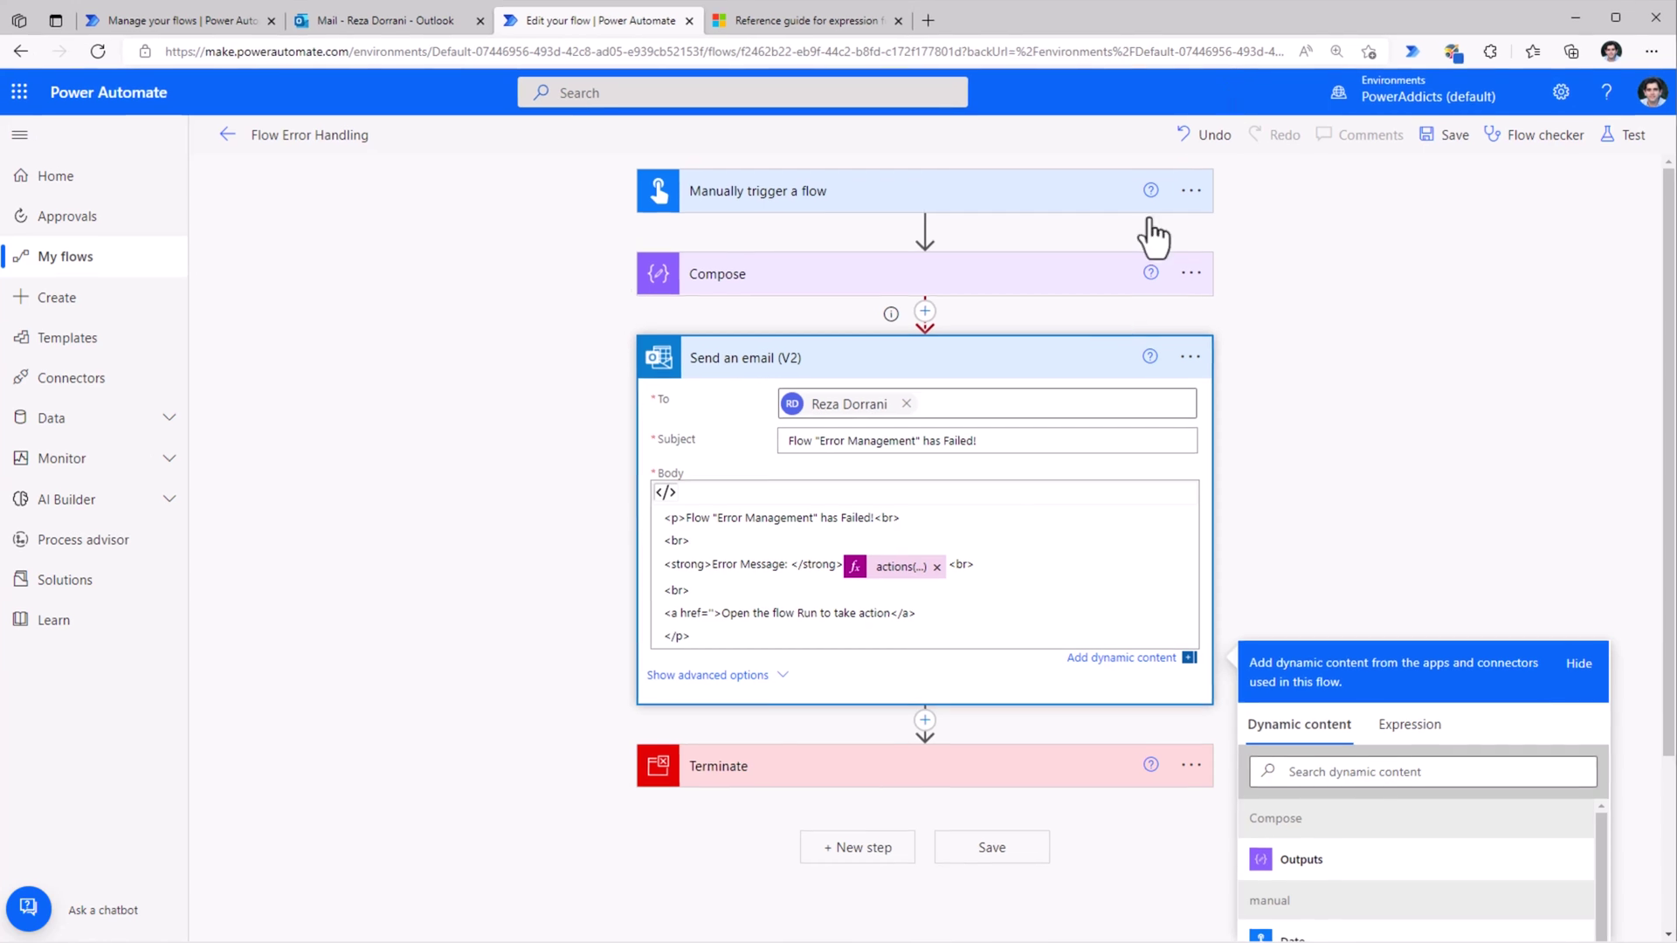
# Paste the concat flow-run link expression into the href, then save and start a manual test.
pyautogui.click(1415, 724)
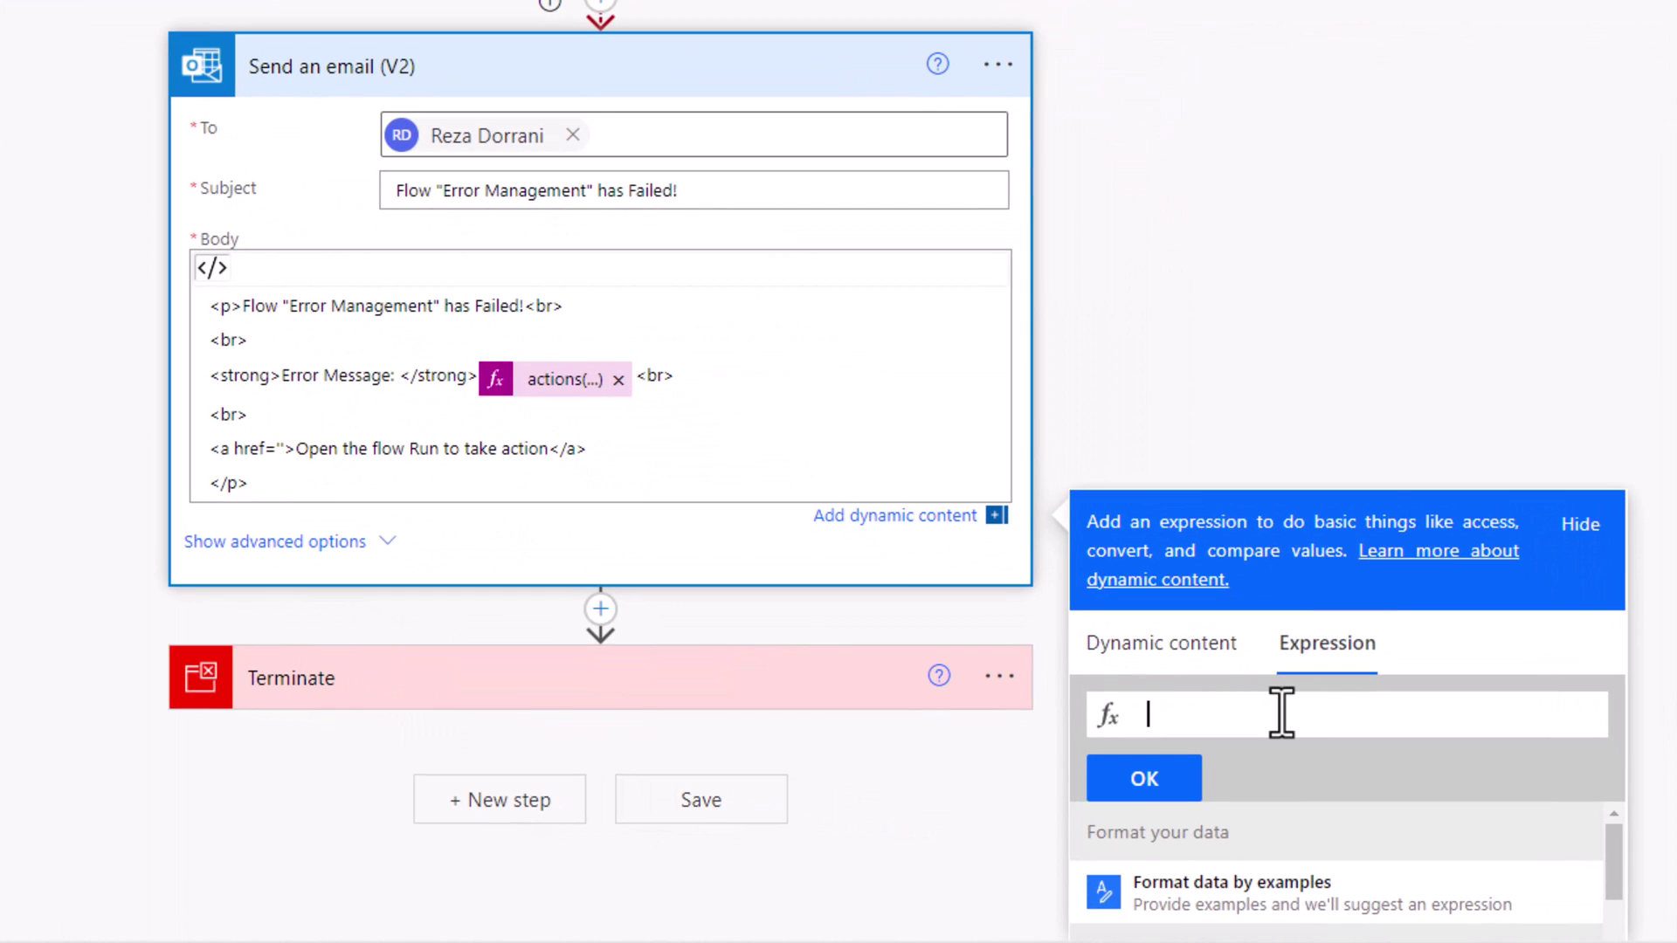
pyautogui.hotkey('ctrl', 'v')
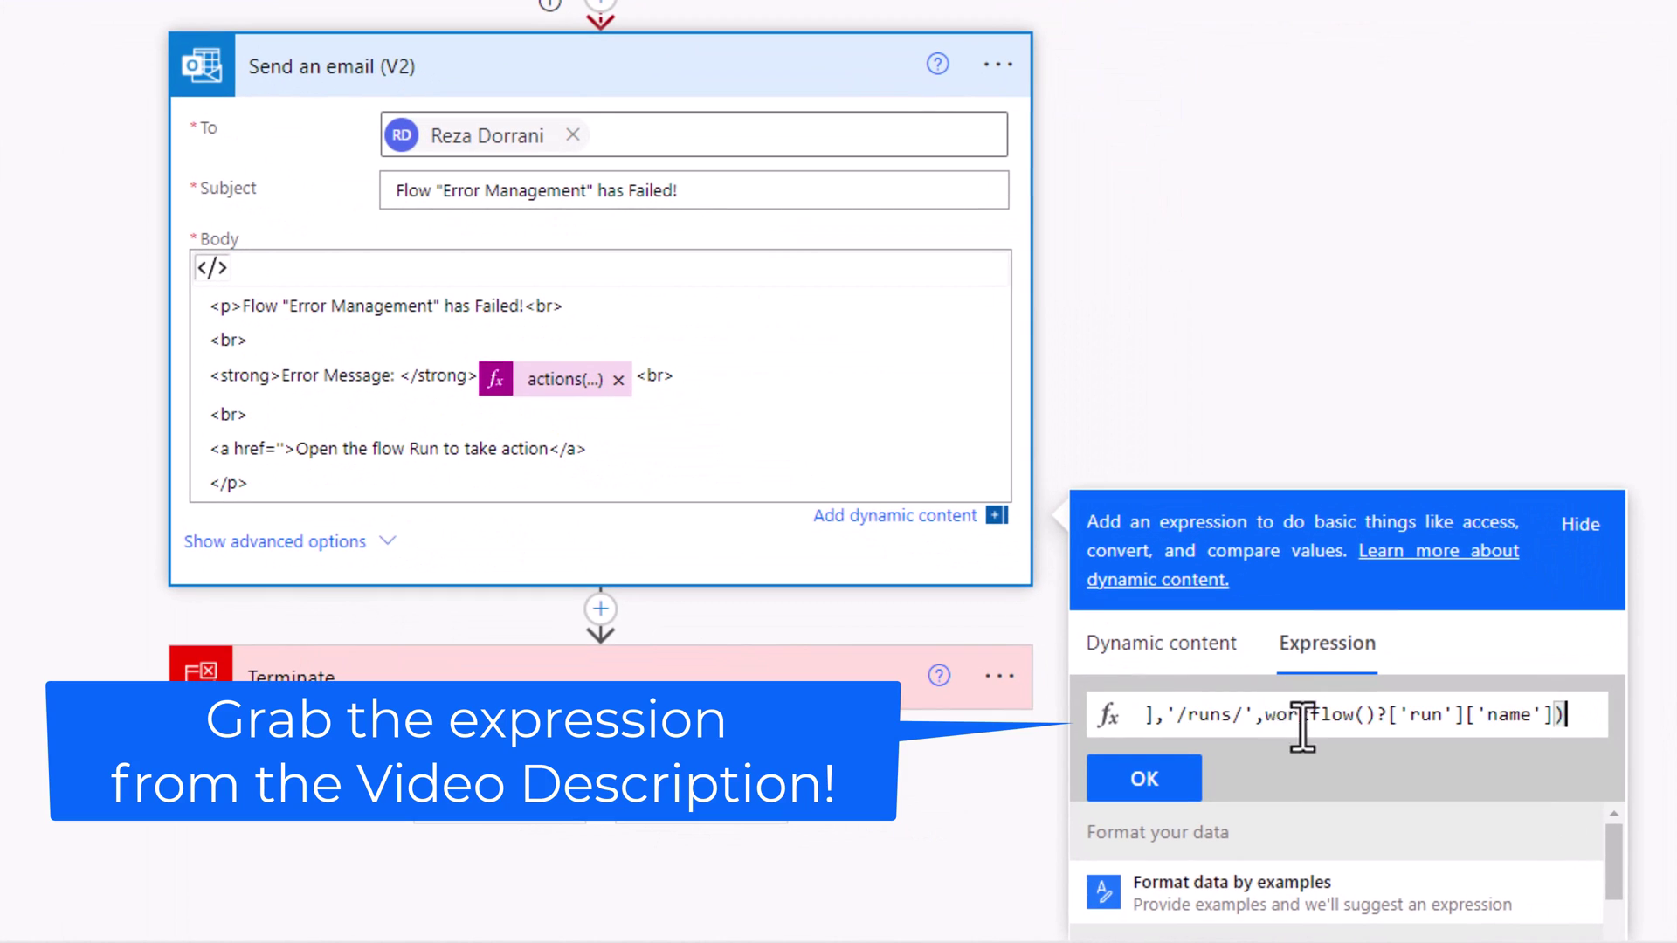
pyautogui.hotkey('ctrl', 'a')
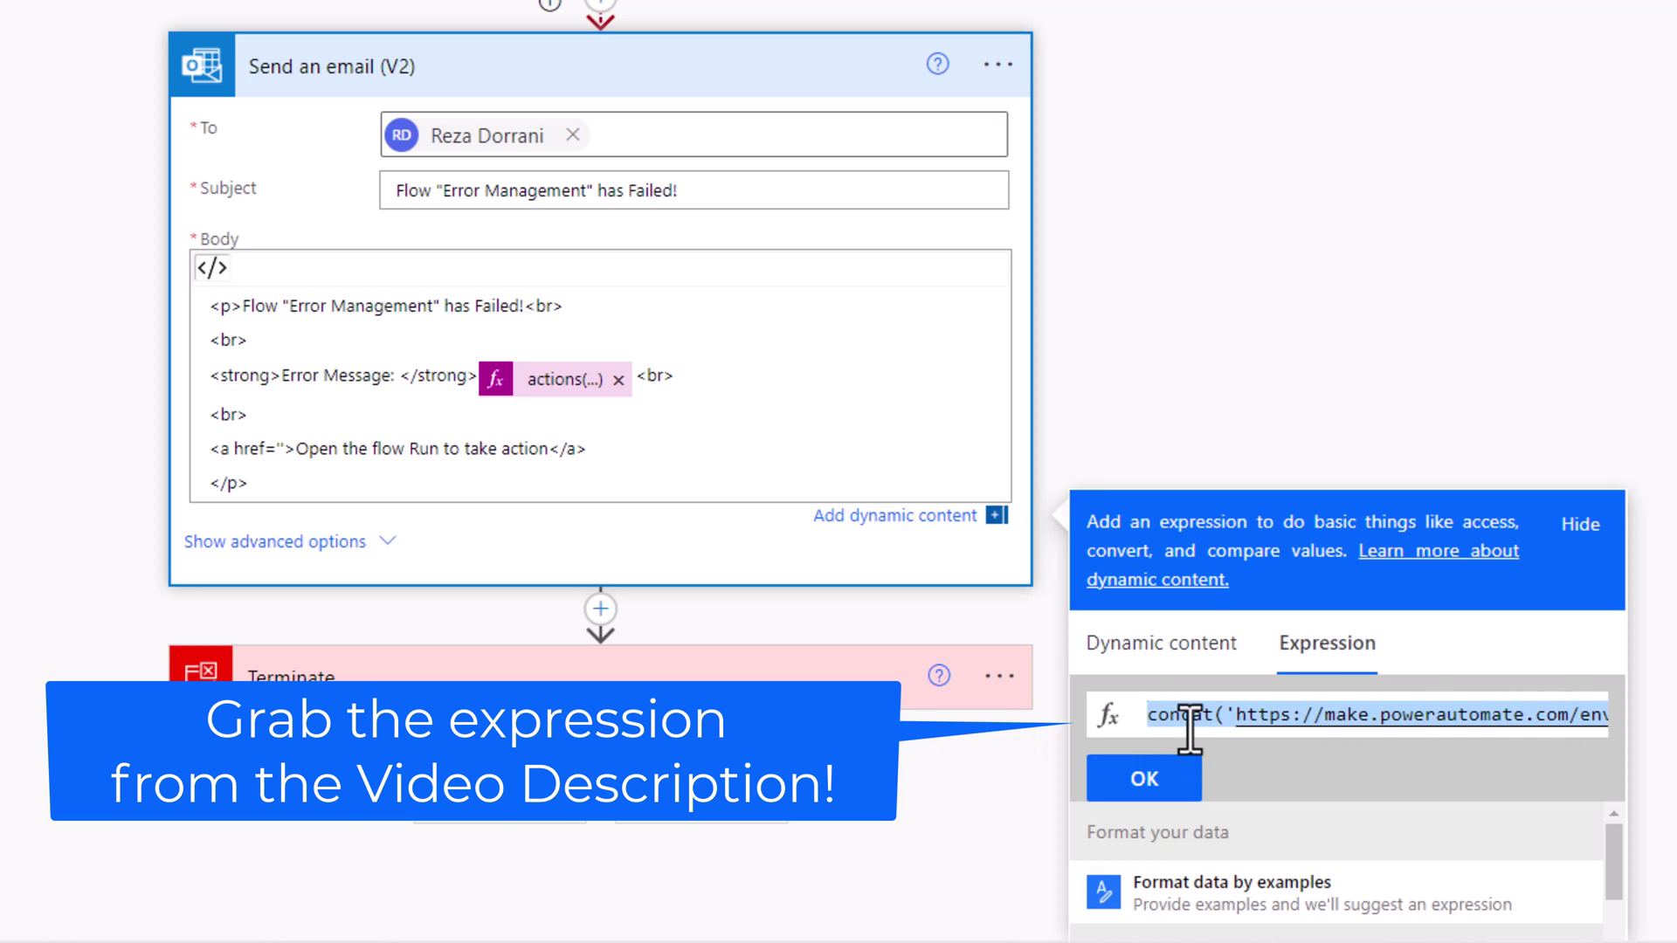
pyautogui.click(1191, 716)
pyautogui.press('Right')
pyautogui.press('Right')
pyautogui.press('Right')
pyautogui.press('Right')
pyautogui.press('Right')
pyautogui.press('Right')
pyautogui.press('Right')
pyautogui.press('Right')
pyautogui.press('Right')
pyautogui.press('Right')
pyautogui.press('Right')
pyautogui.press('Right')
pyautogui.press('Right')
pyautogui.press('Right')
pyautogui.press('Right')
pyautogui.press('Right')
pyautogui.press('Right')
pyautogui.press('Right')
pyautogui.press('Right')
pyautogui.press('Right')
pyautogui.press('Right')
pyautogui.press('Right')
pyautogui.press('Right')
pyautogui.press('Right')
pyautogui.press('Right')
pyautogui.press('Right')
pyautogui.press('Right')
pyautogui.press('Right')
pyautogui.press('Right')
pyautogui.press('Right')
pyautogui.press('Right')
pyautogui.press('Right')
pyautogui.press('Right')
pyautogui.press('Right')
pyautogui.press('Right')
pyautogui.press('Right')
pyautogui.press('Right')
pyautogui.press('Right')
pyautogui.press('Right')
pyautogui.press('Right')
pyautogui.press('Right')
pyautogui.press('Right')
pyautogui.press('Right')
pyautogui.press('Right')
pyautogui.press('Right')
pyautogui.press('Right')
pyautogui.press('Right')
pyautogui.press('Right')
pyautogui.press('Right')
pyautogui.press('Right')
pyautogui.press('Right')
pyautogui.press('Right')
pyautogui.press('Right')
pyautogui.press('Right')
pyautogui.press('Right')
pyautogui.press('Right')
pyautogui.press('Right')
pyautogui.press('Right')
pyautogui.press('Right')
pyautogui.press('Right')
pyautogui.click(1144, 778)
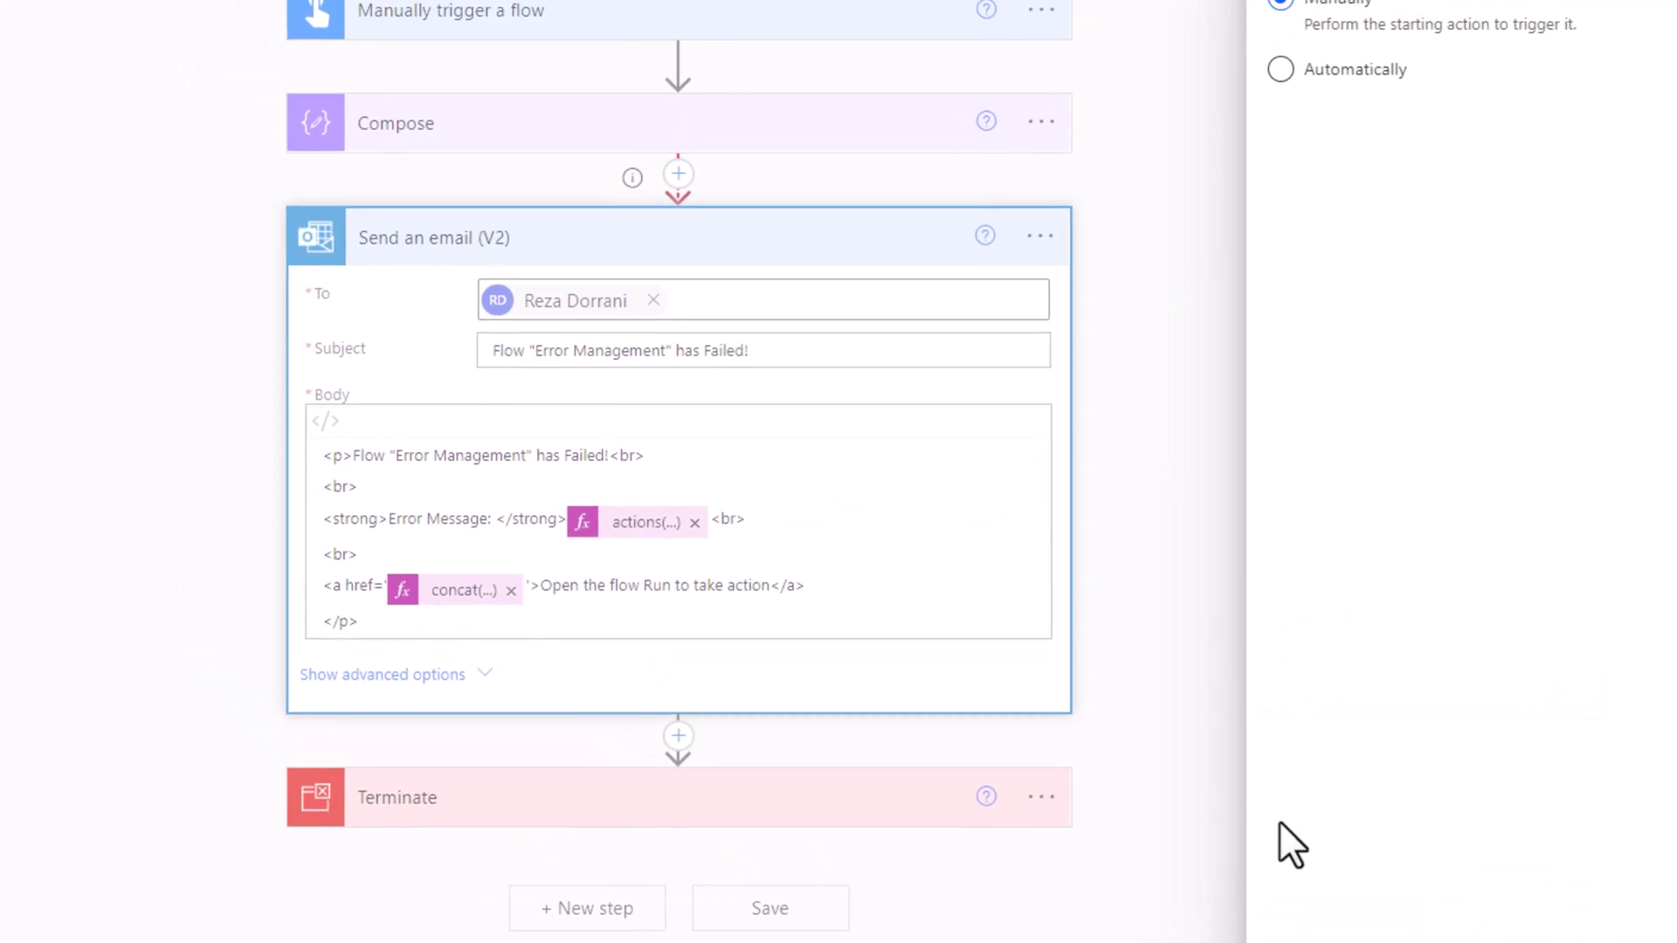
pyautogui.click(1336, 896)
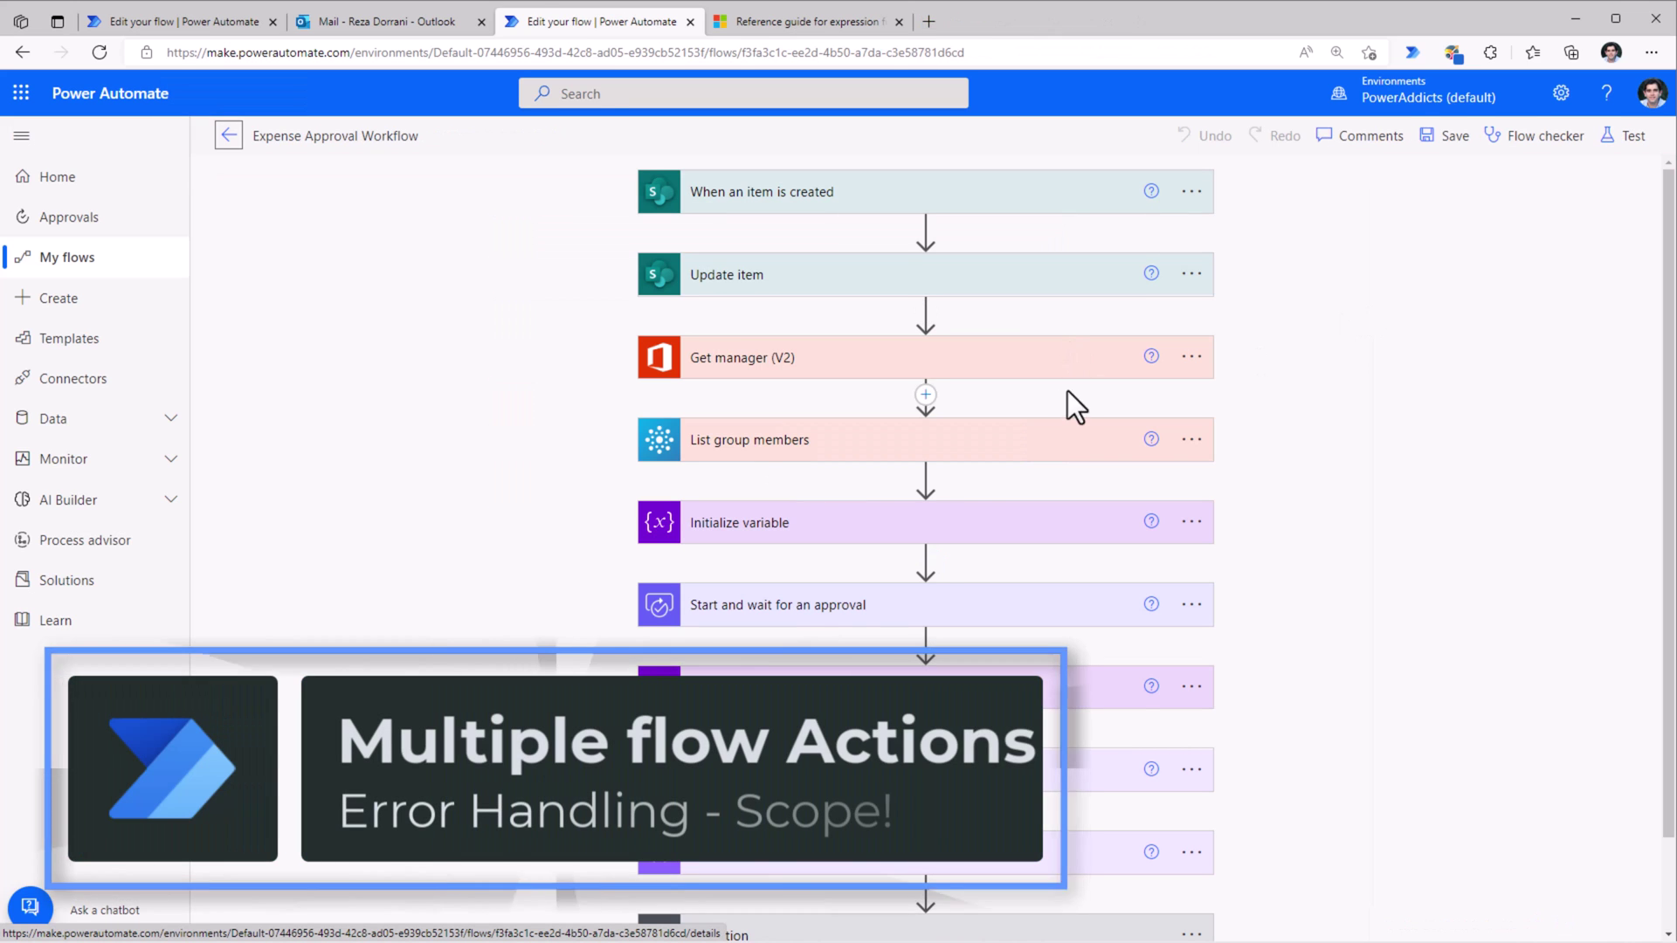
pyautogui.scroll(-1, 1060, 418)
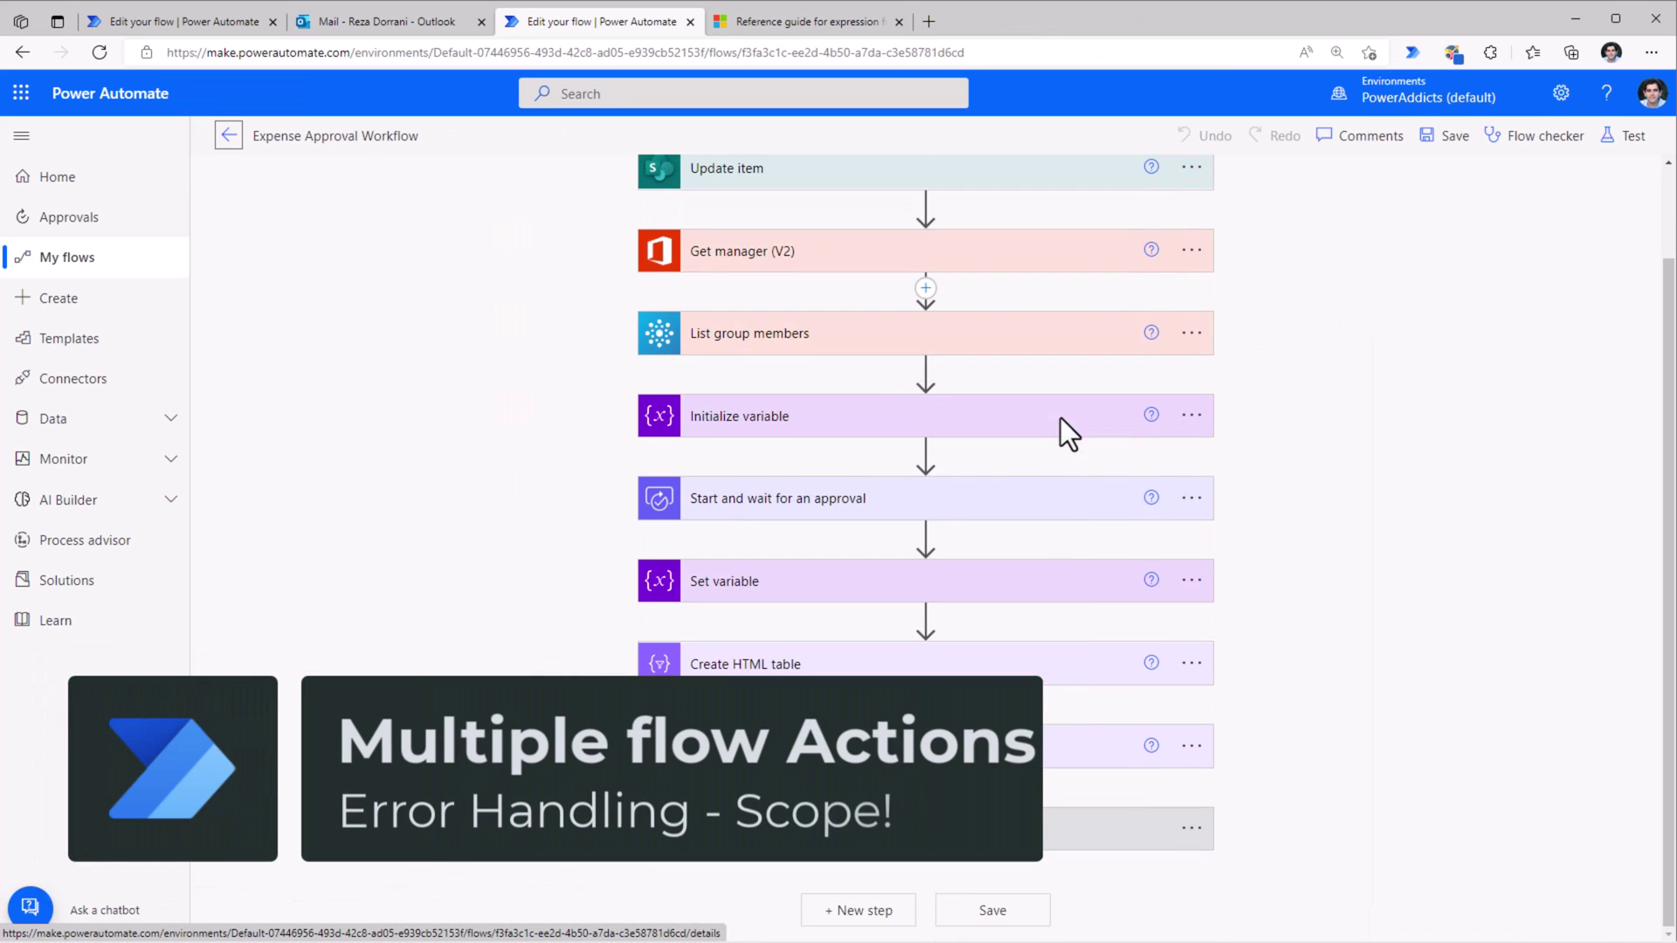
pyautogui.scroll(1, 1060, 417)
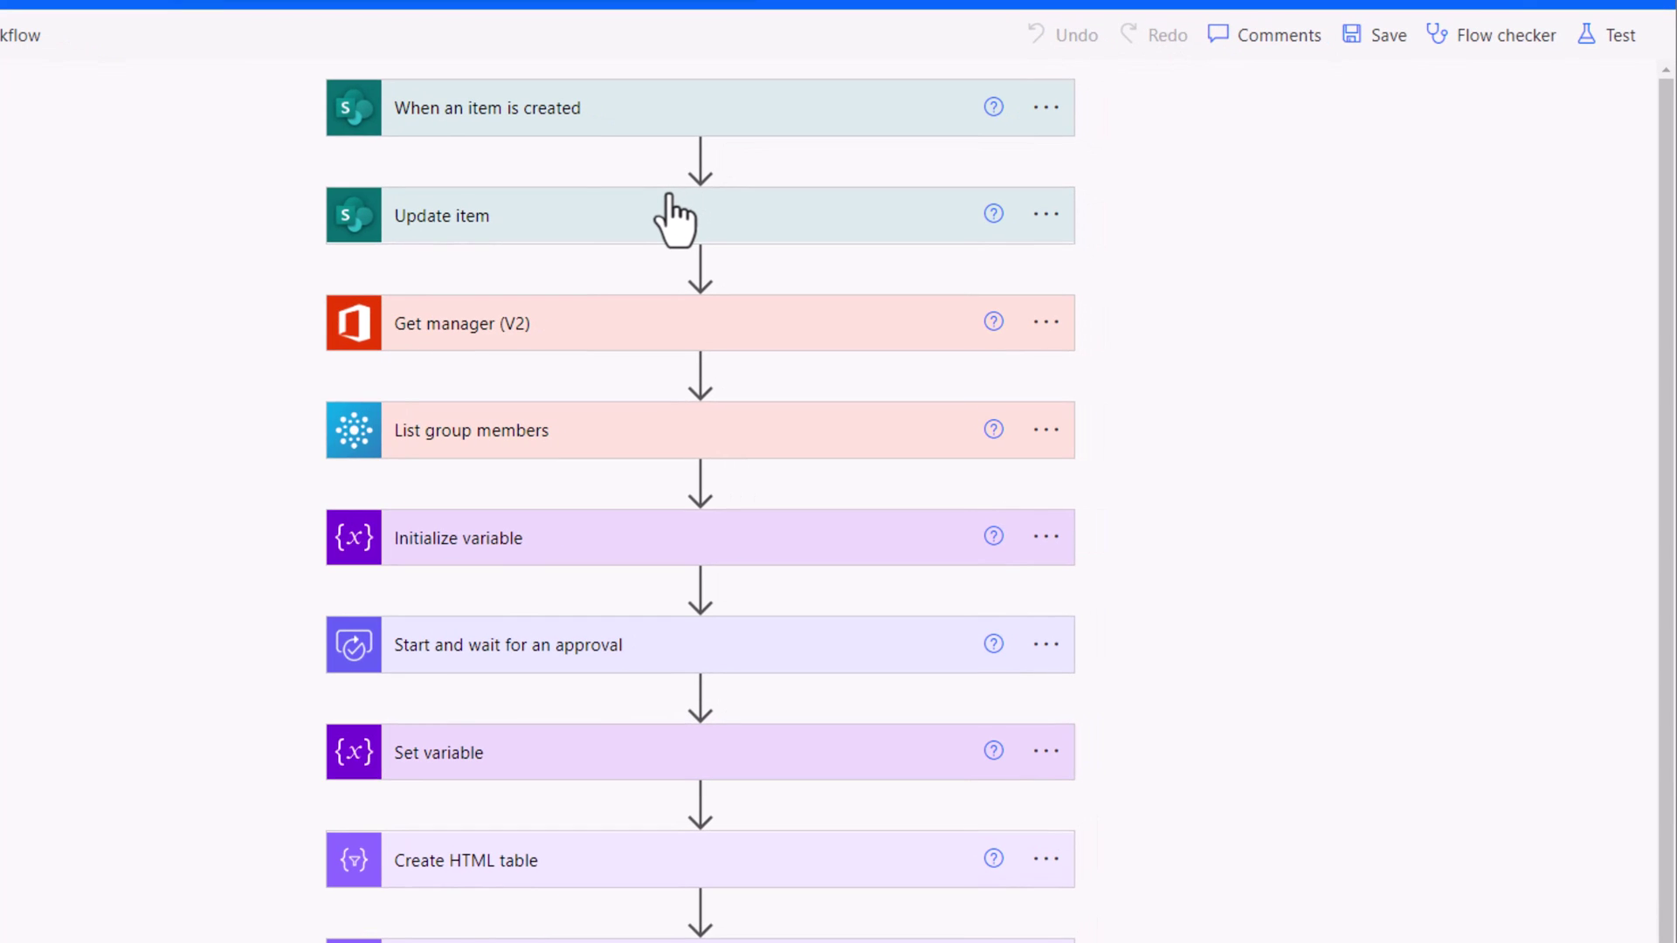
# Add a Scope holding Update item, Get manager and List group members, below Initialize variable.
pyautogui.click(700, 159)
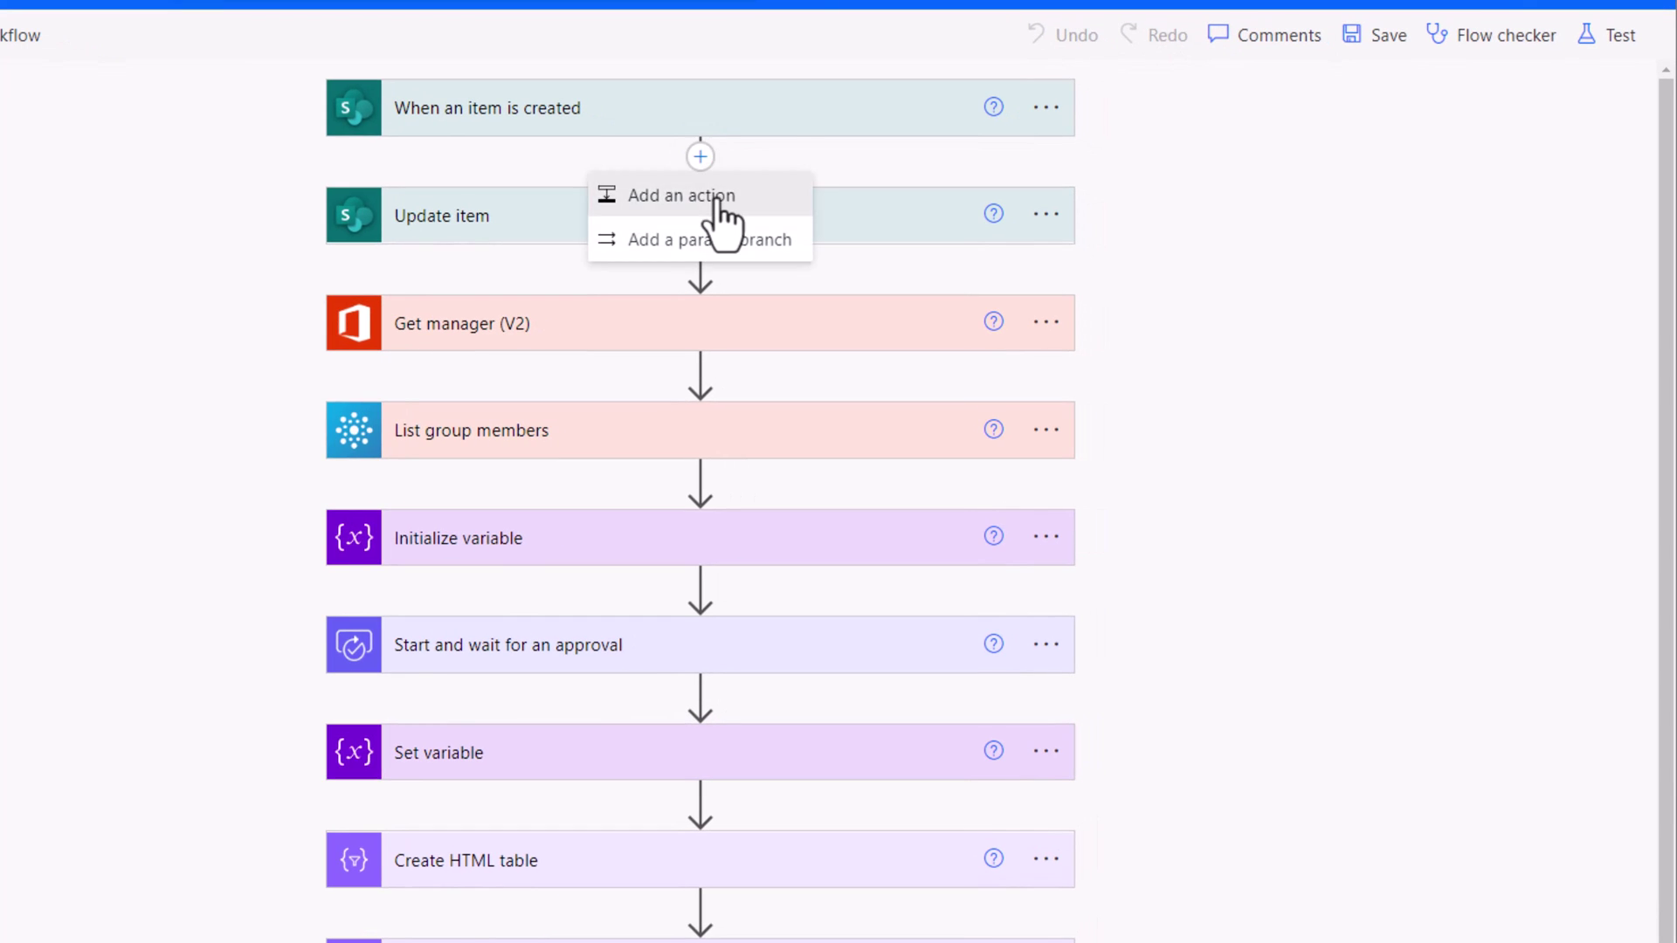
pyautogui.click(715, 198)
pyautogui.write('scope')
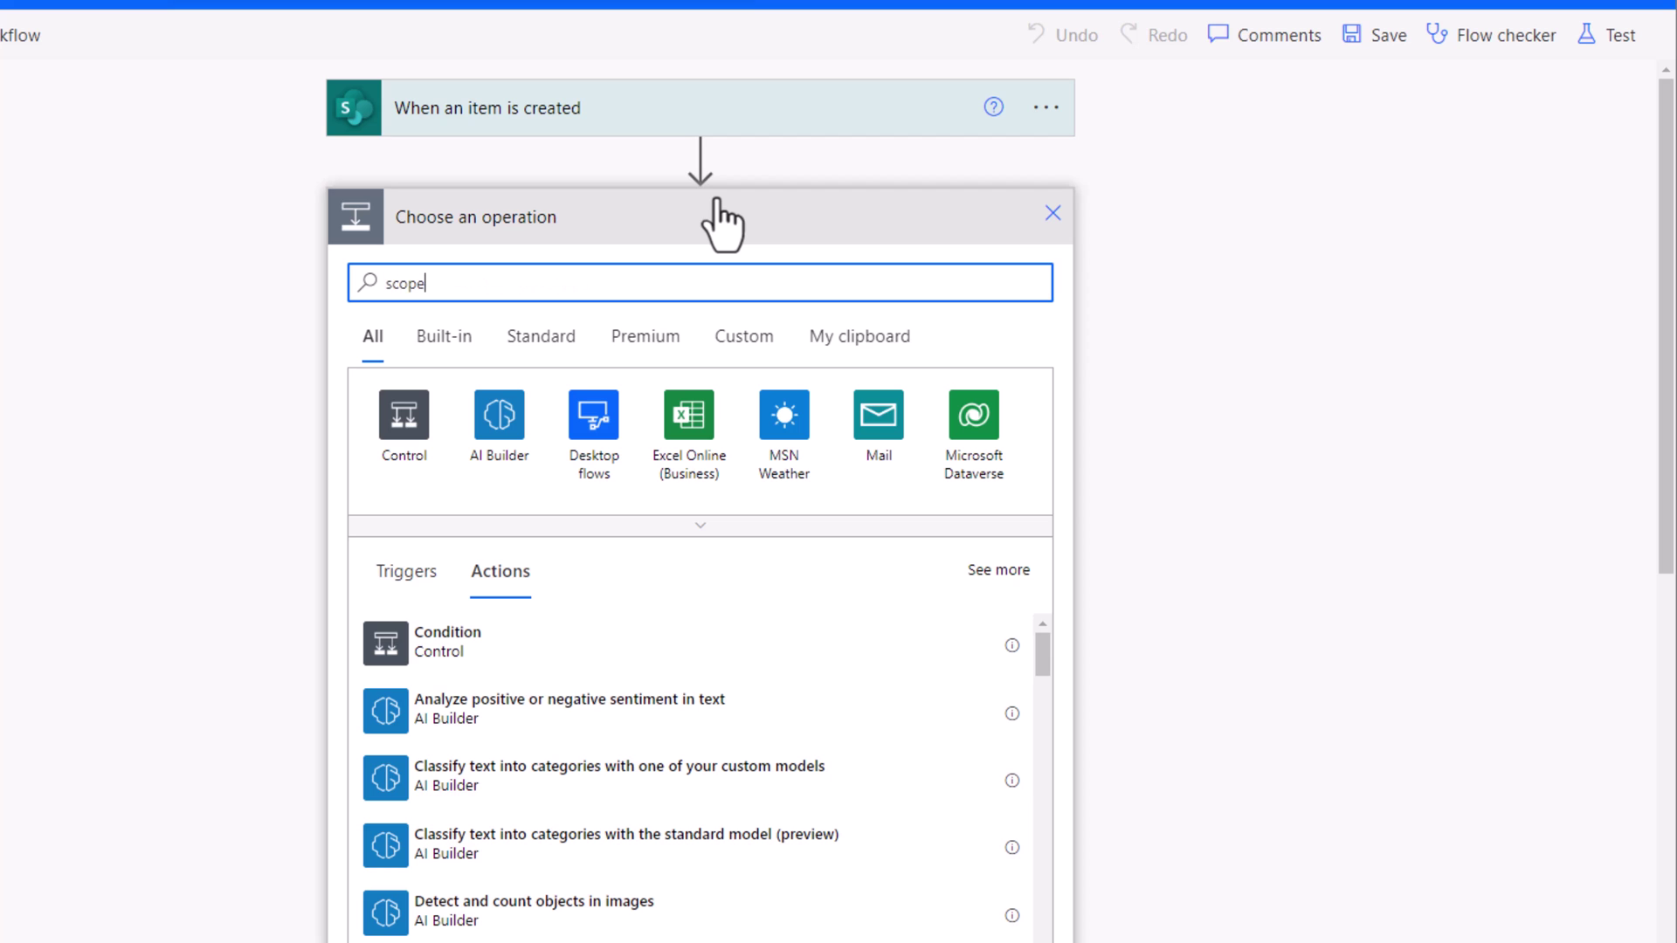
pyautogui.click(497, 655)
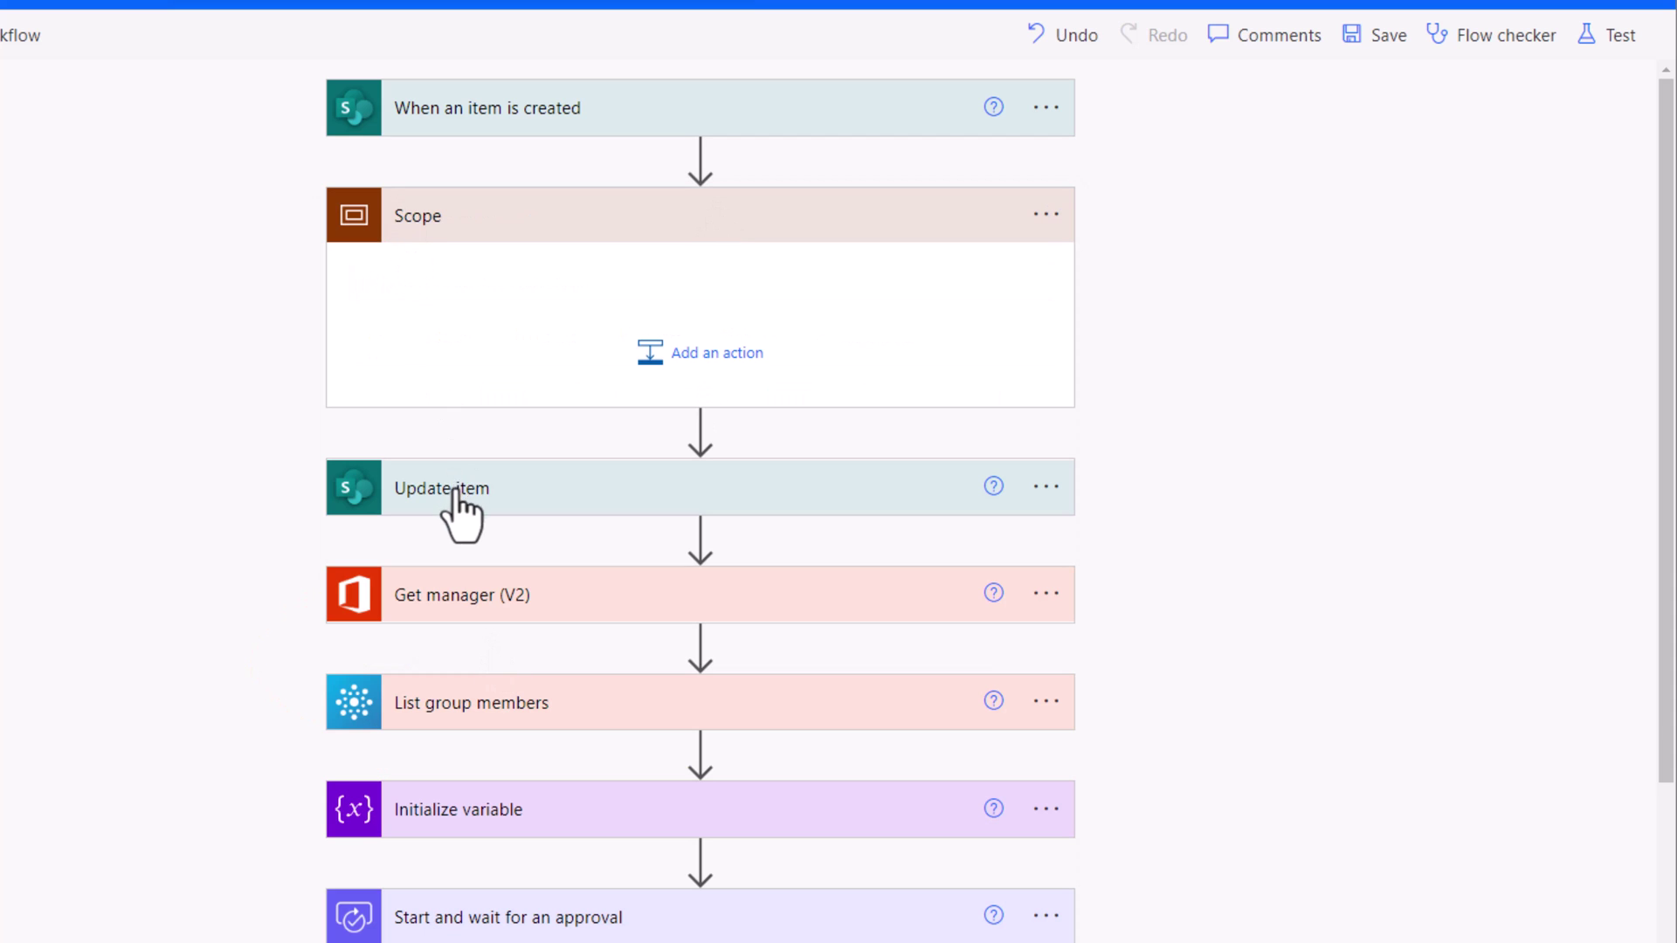
pyautogui.moveTo(464, 511); pyautogui.dragTo(450, 289)
pyautogui.moveTo(487, 583); pyautogui.dragTo(463, 406)
pyautogui.moveTo(472, 680); pyautogui.dragTo(494, 489)
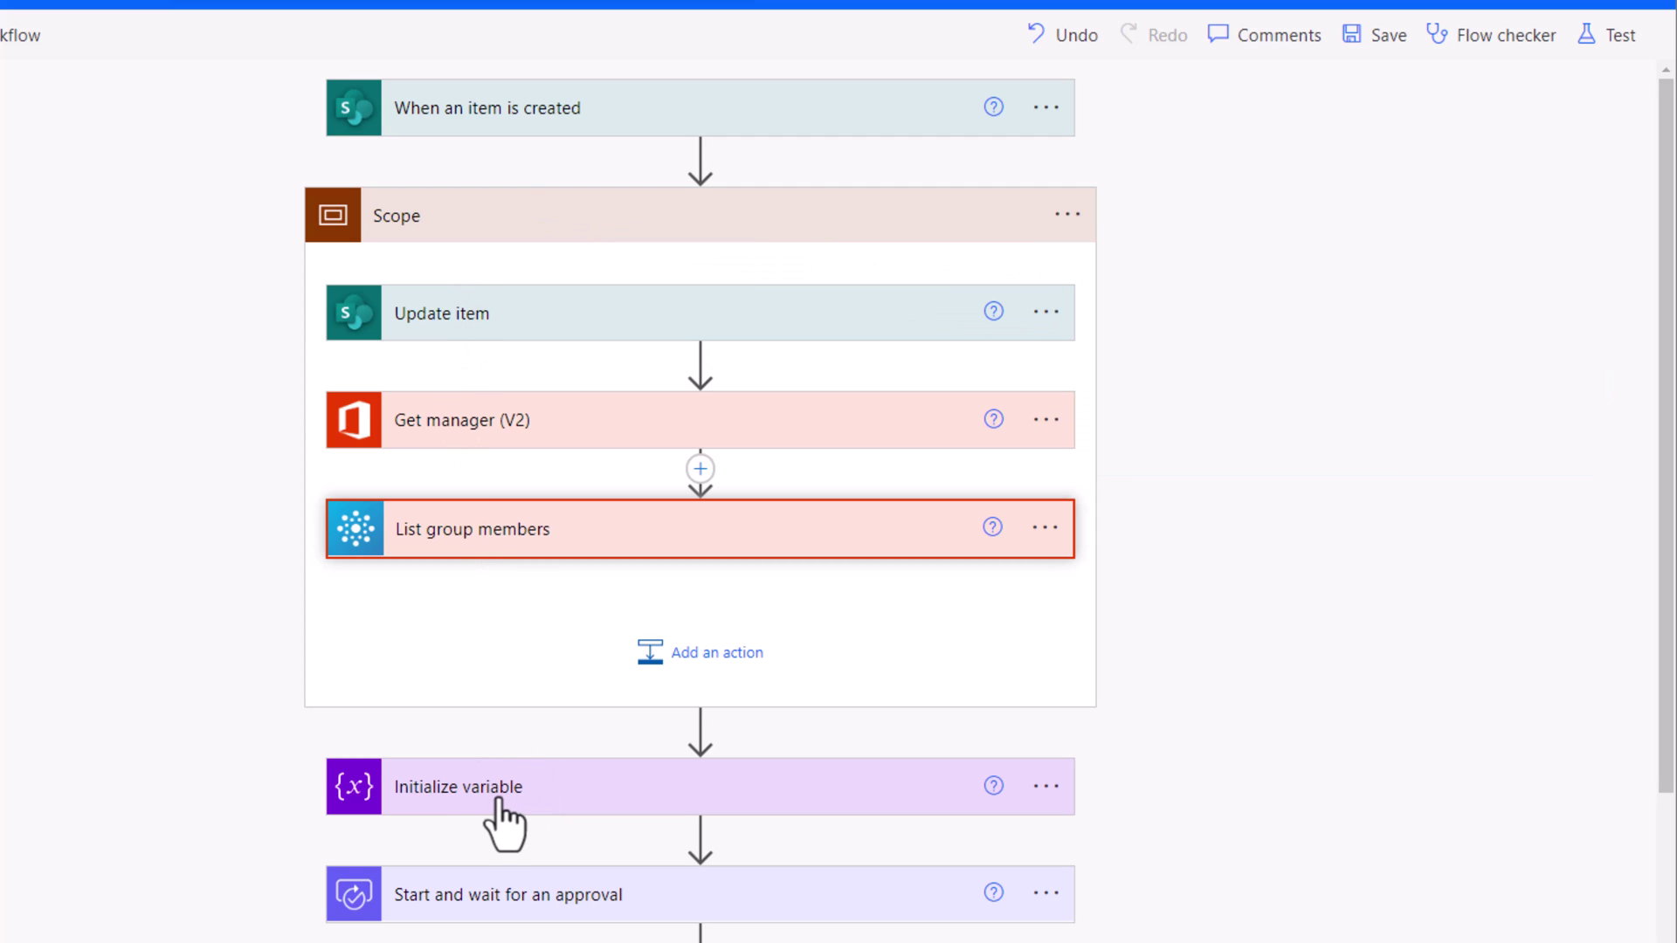
pyautogui.moveTo(494, 797); pyautogui.dragTo(547, 178)
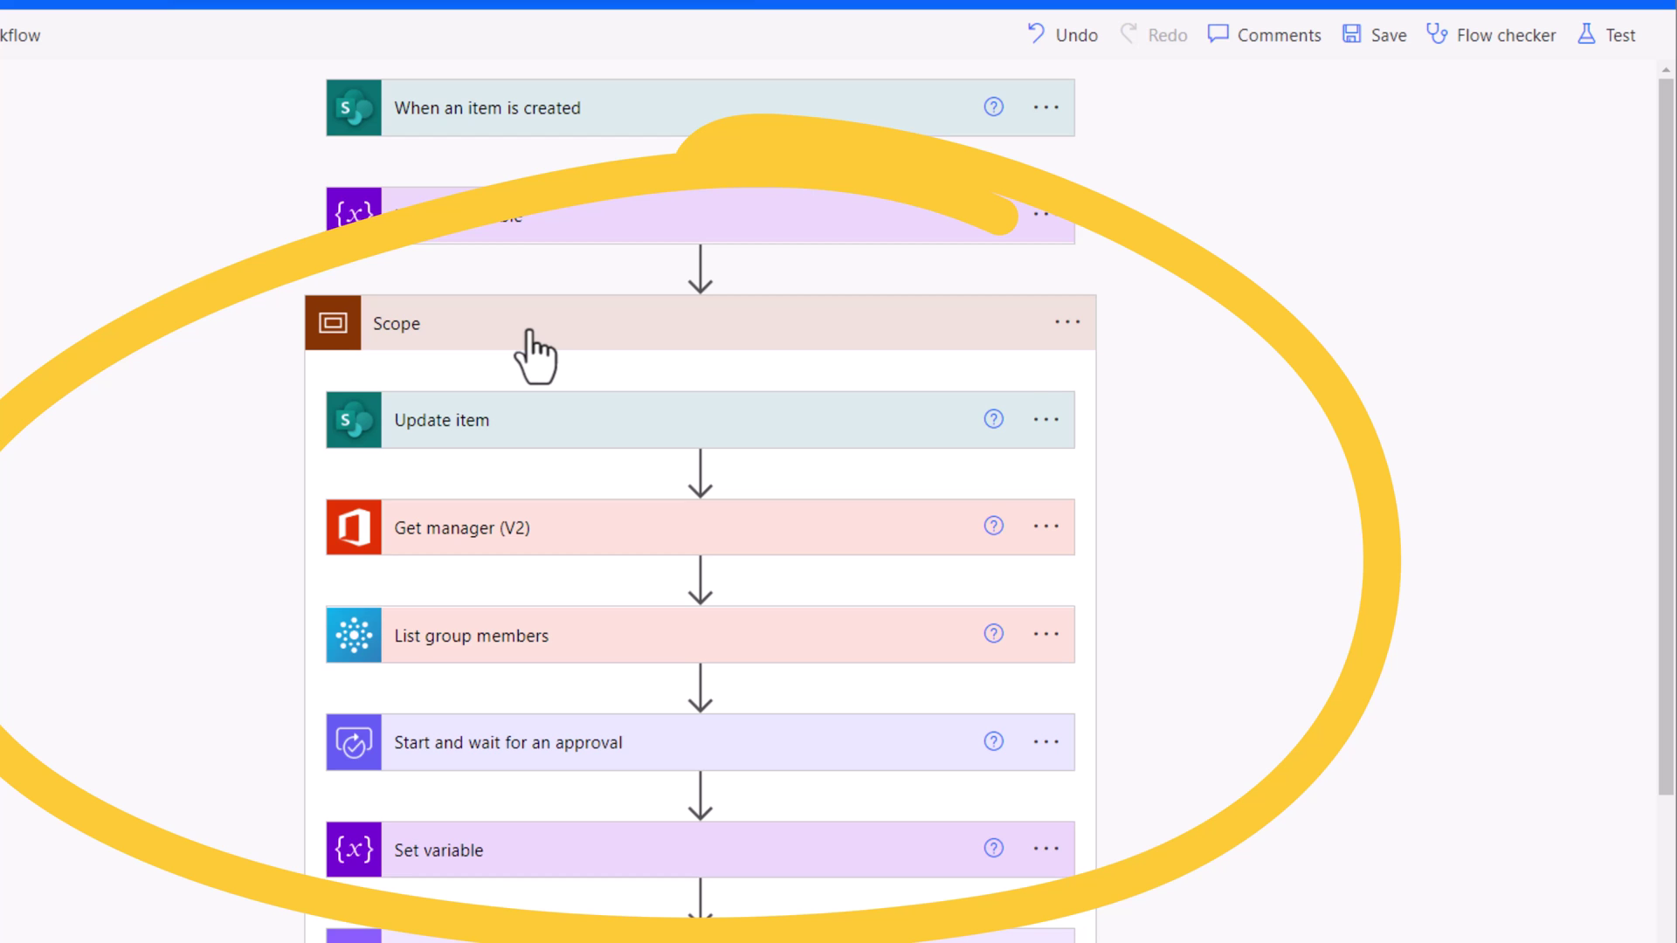
# Rename the scope to Try.
pyautogui.click(1067, 323)
pyautogui.click(1171, 405)
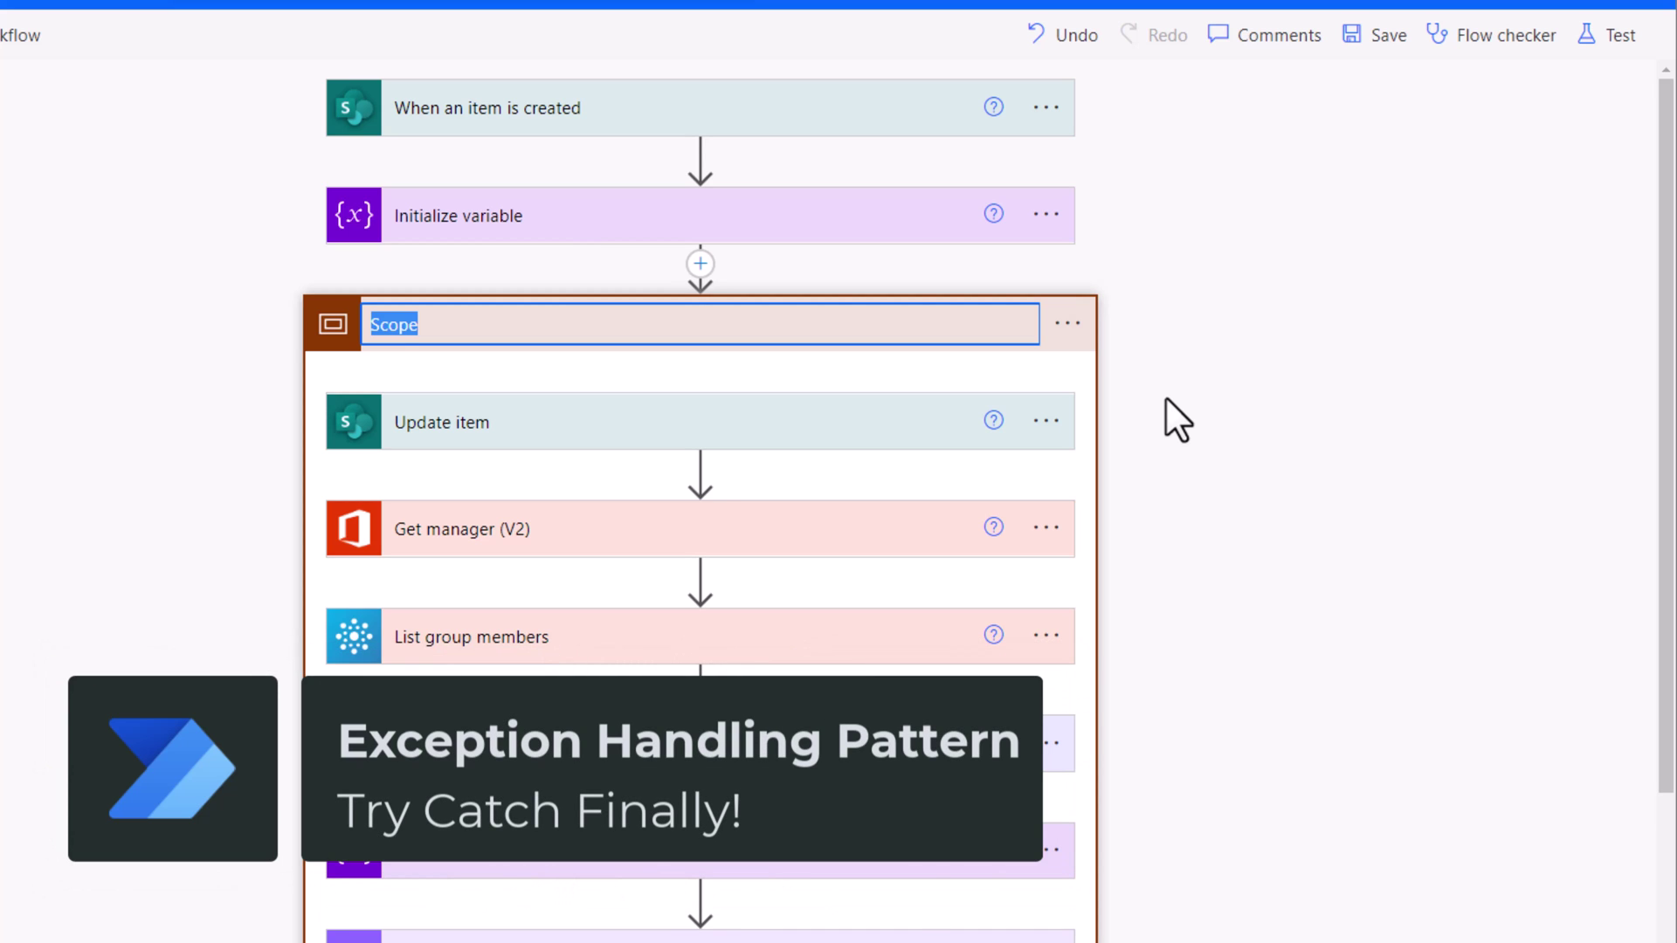
pyautogui.write('Try')
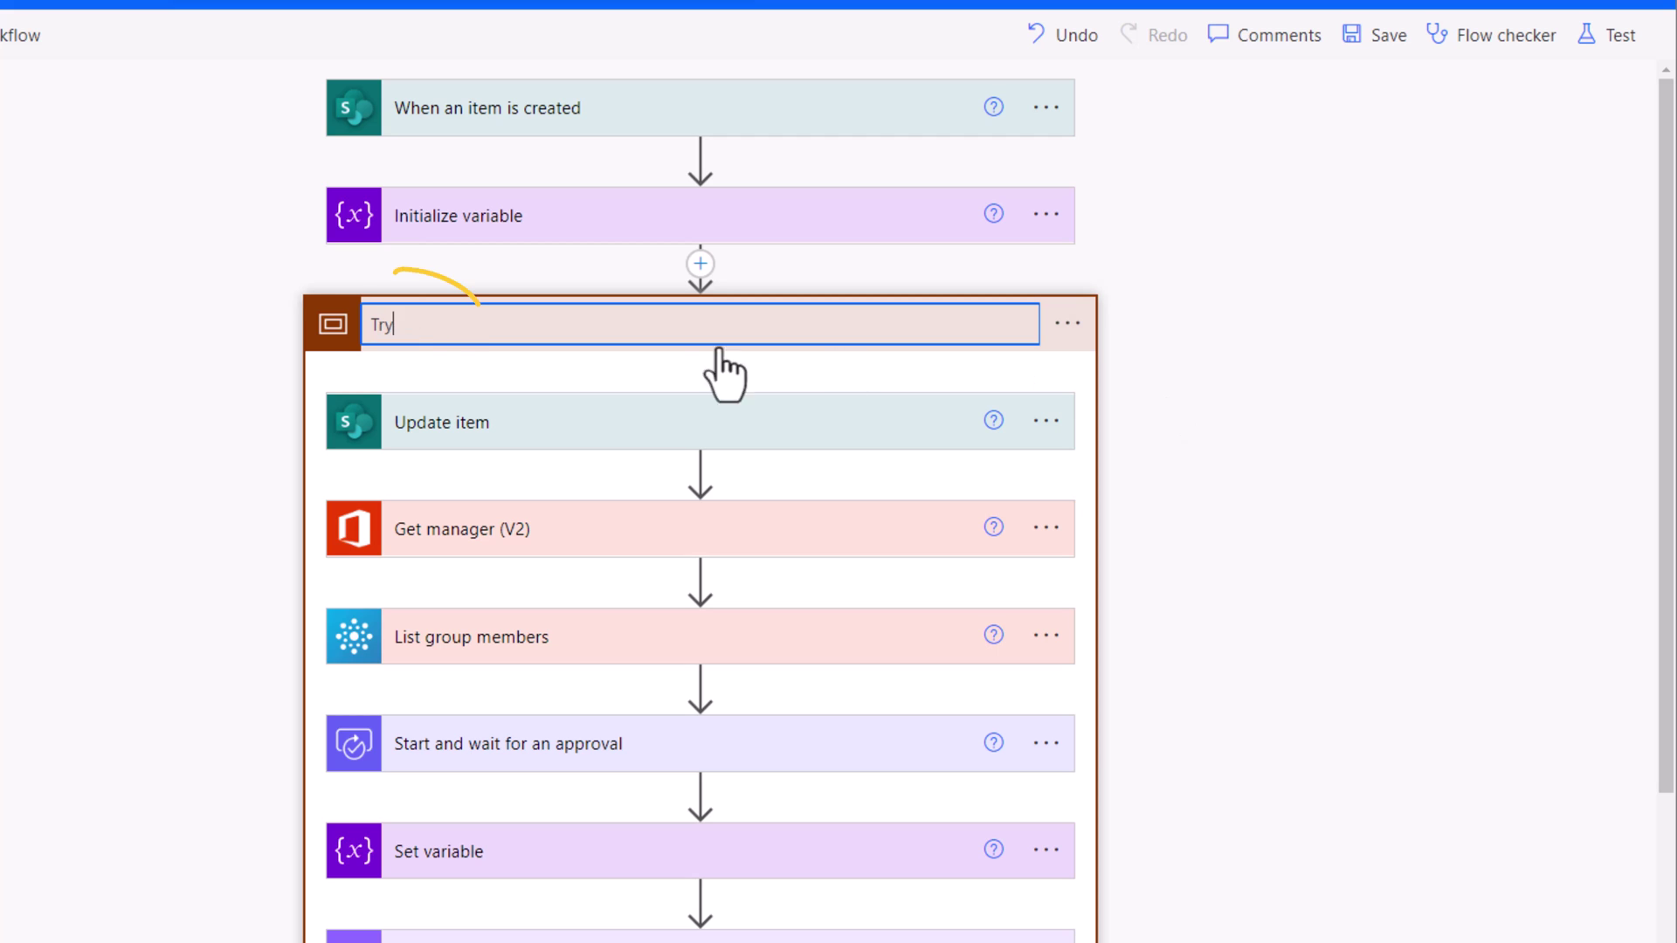
pyautogui.click(1200, 349)
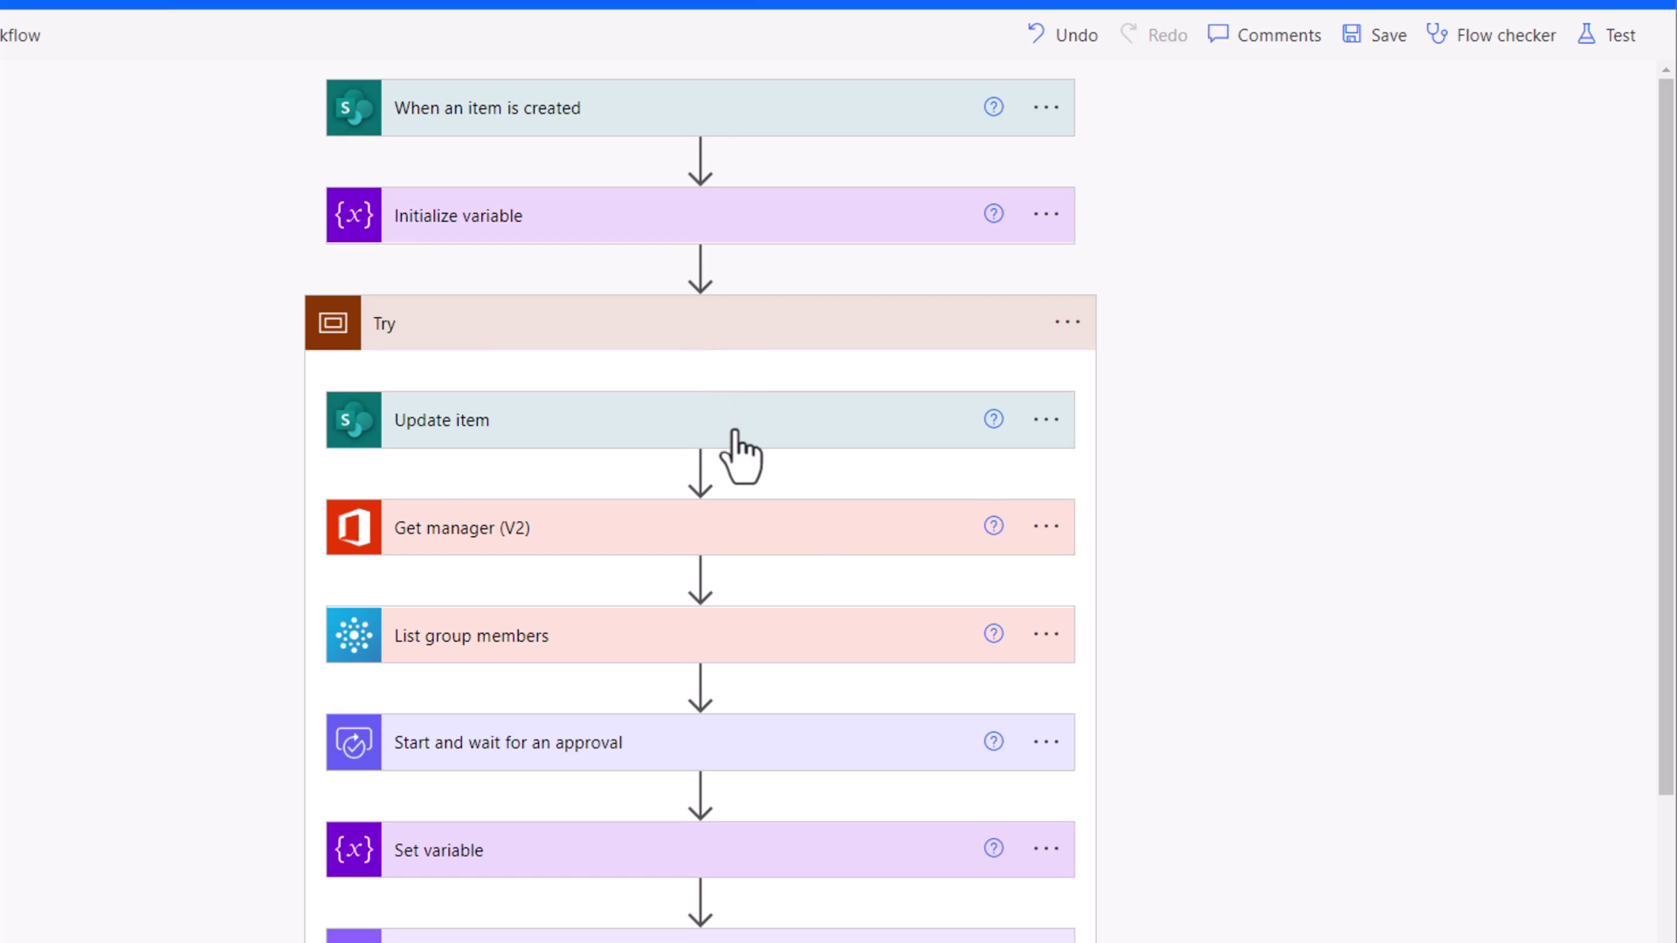
# Add a second scope below Try and name it Catch.
pyautogui.click(961, 328)
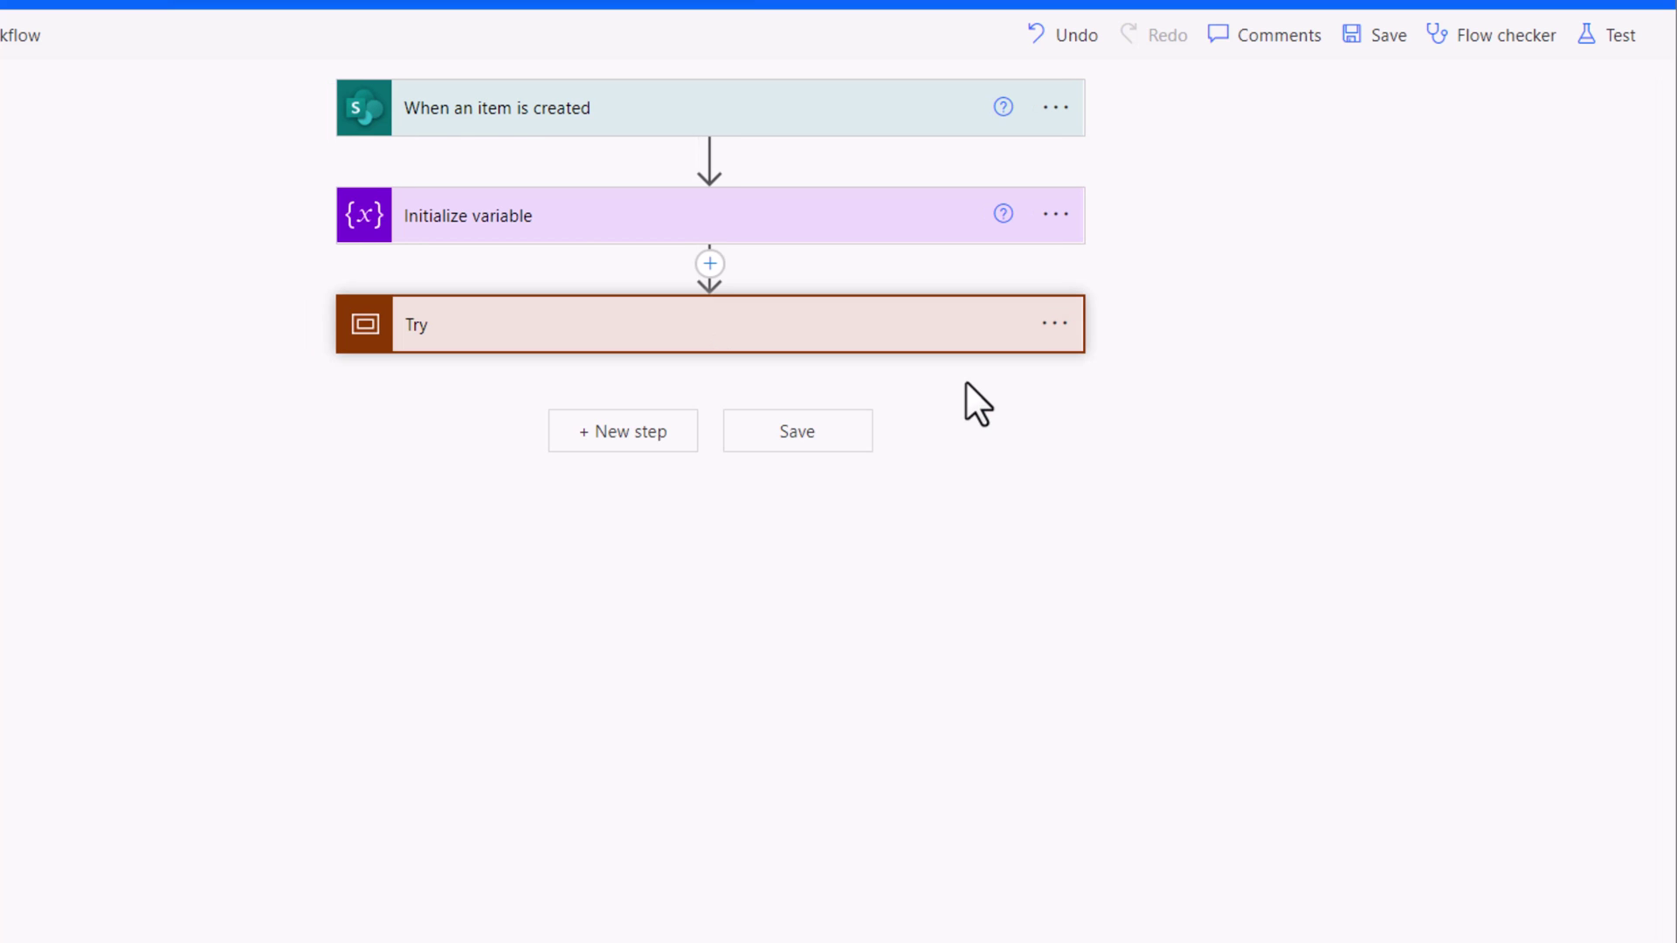
pyautogui.click(632, 431)
pyautogui.write('scope')
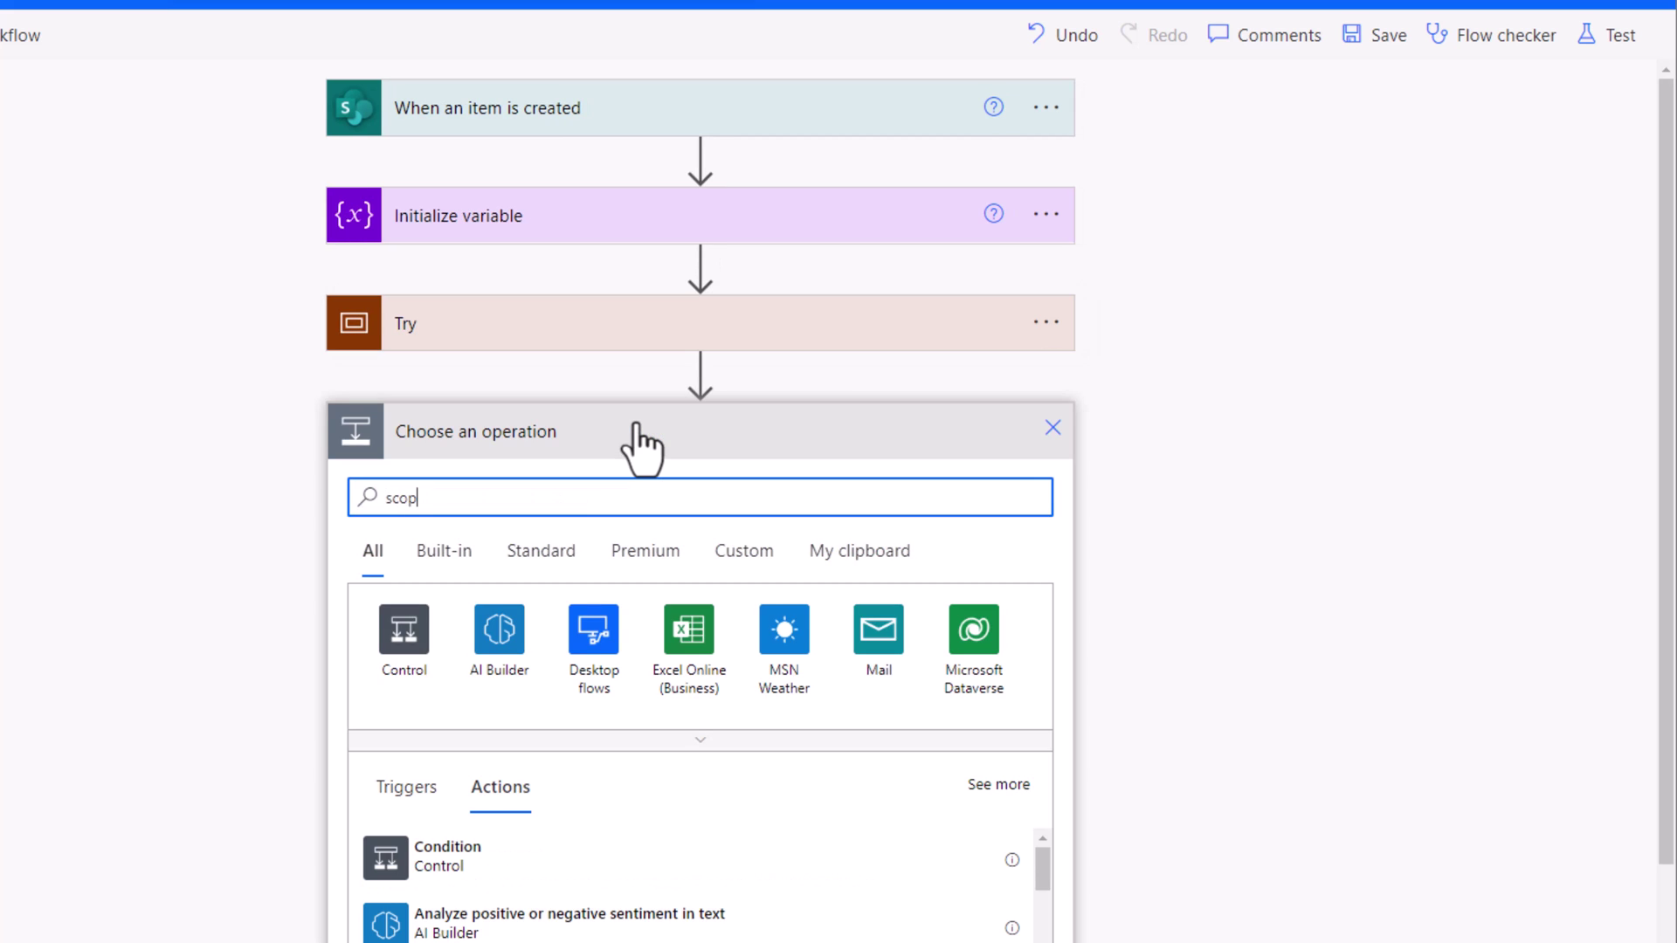
pyautogui.click(511, 856)
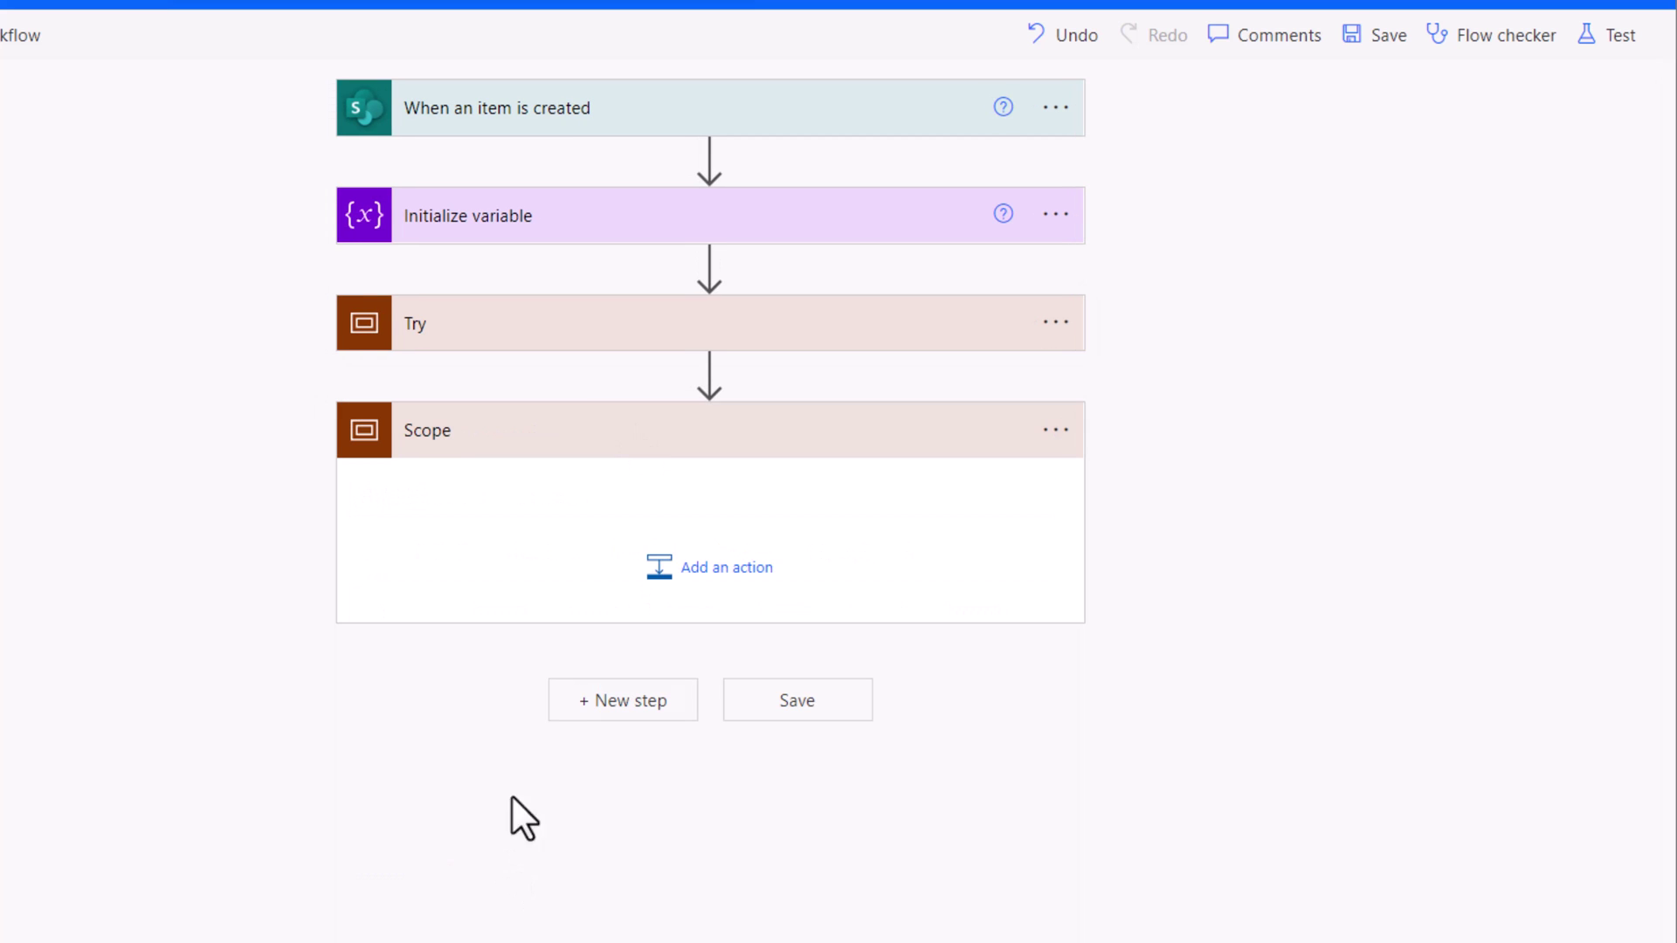
pyautogui.click(1054, 437)
pyautogui.click(1188, 514)
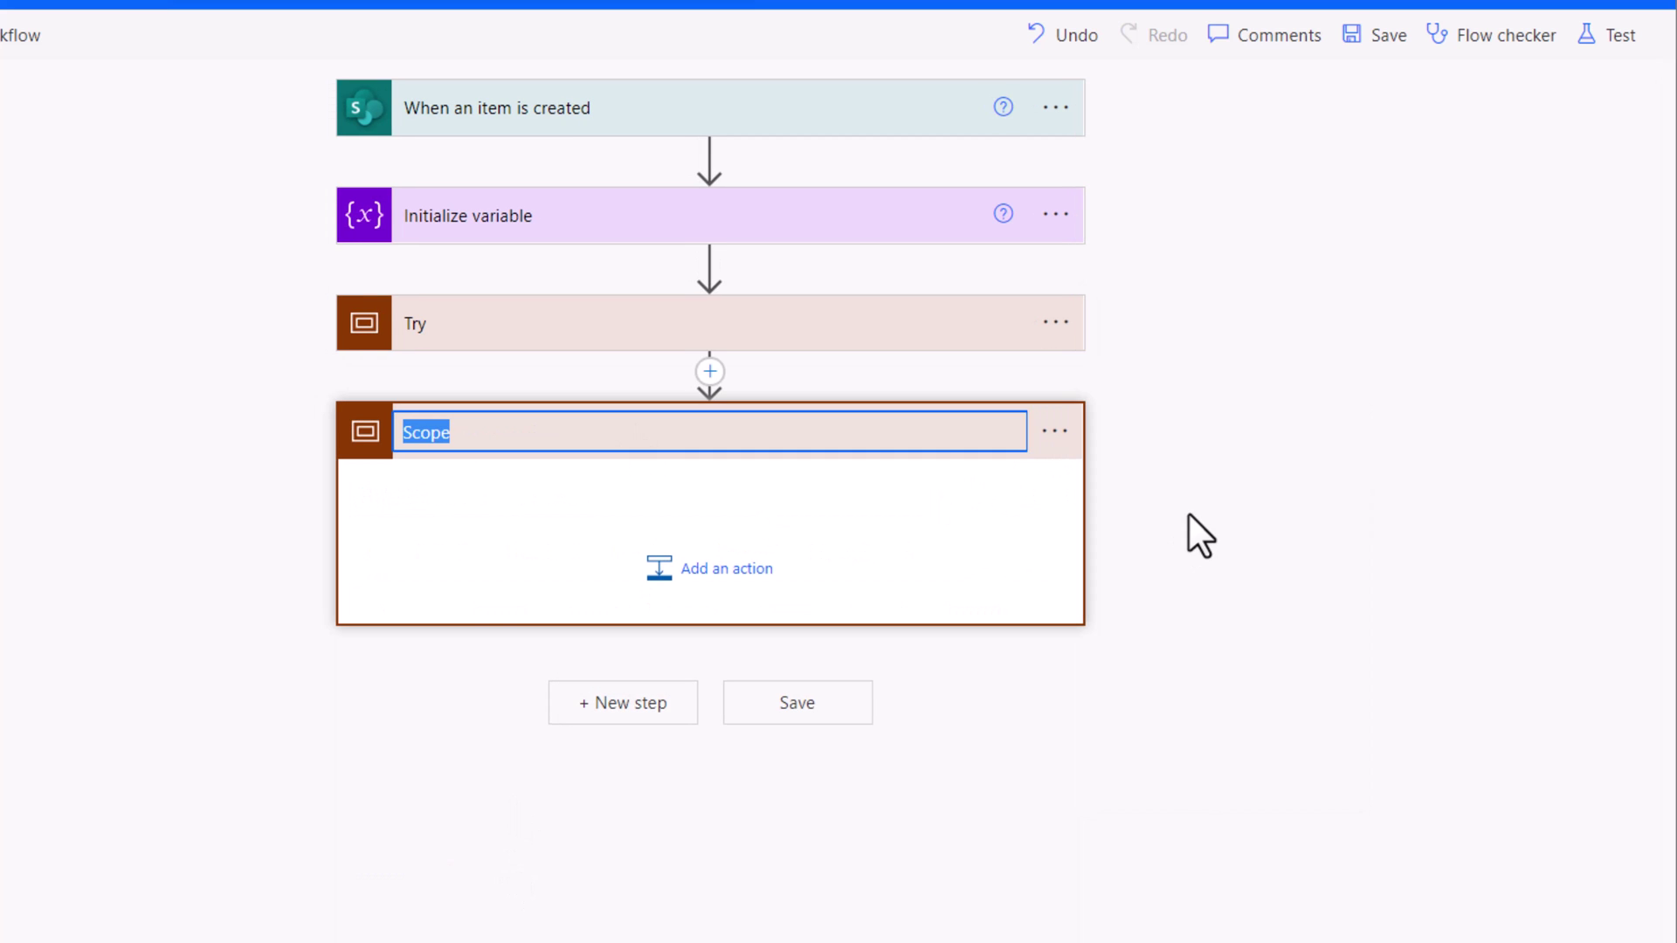
pyautogui.write('Catch')
pyautogui.press('Return')
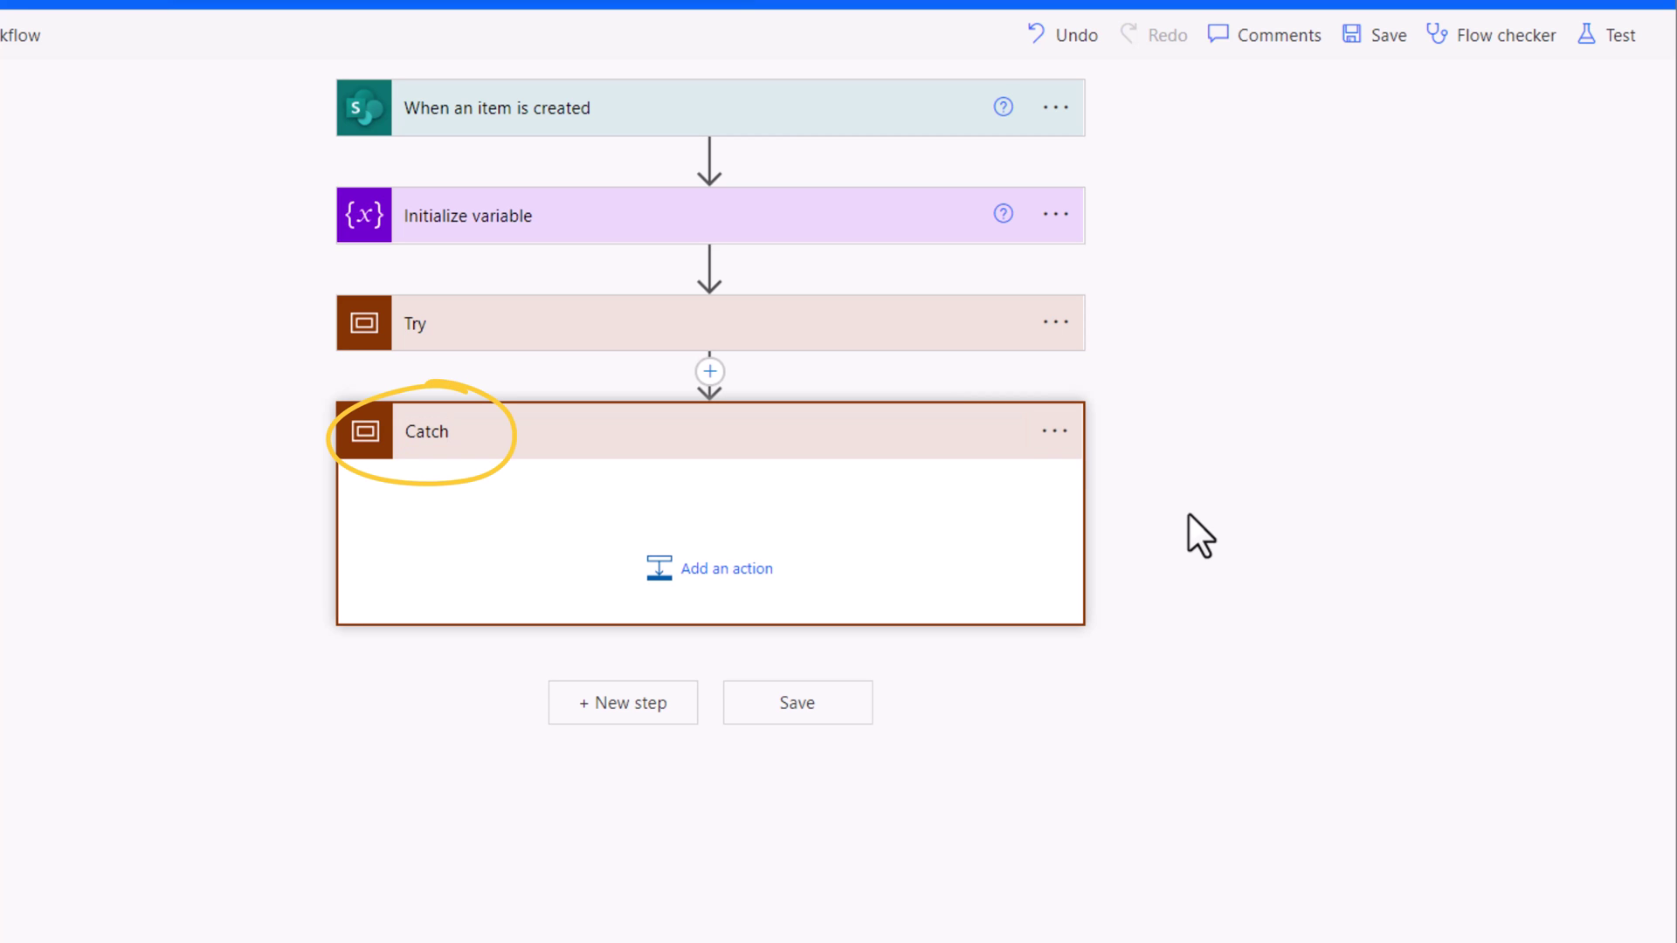
# Set Catch to run only when Try has failed or has timed out.
pyautogui.click(1052, 437)
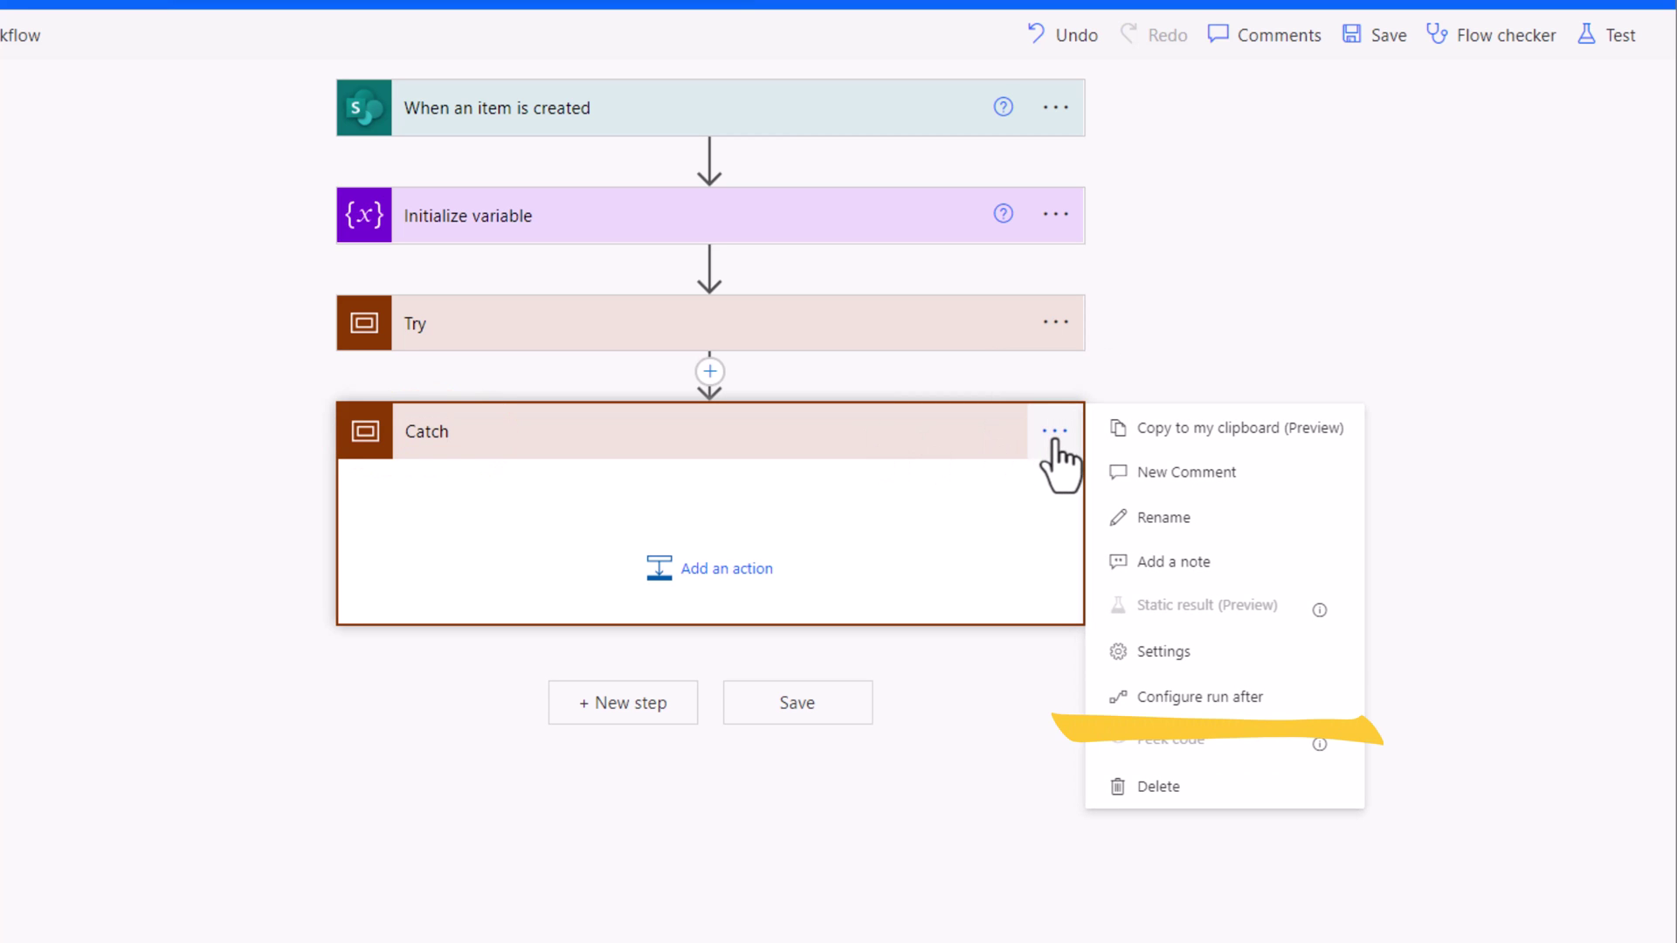
pyautogui.click(1199, 697)
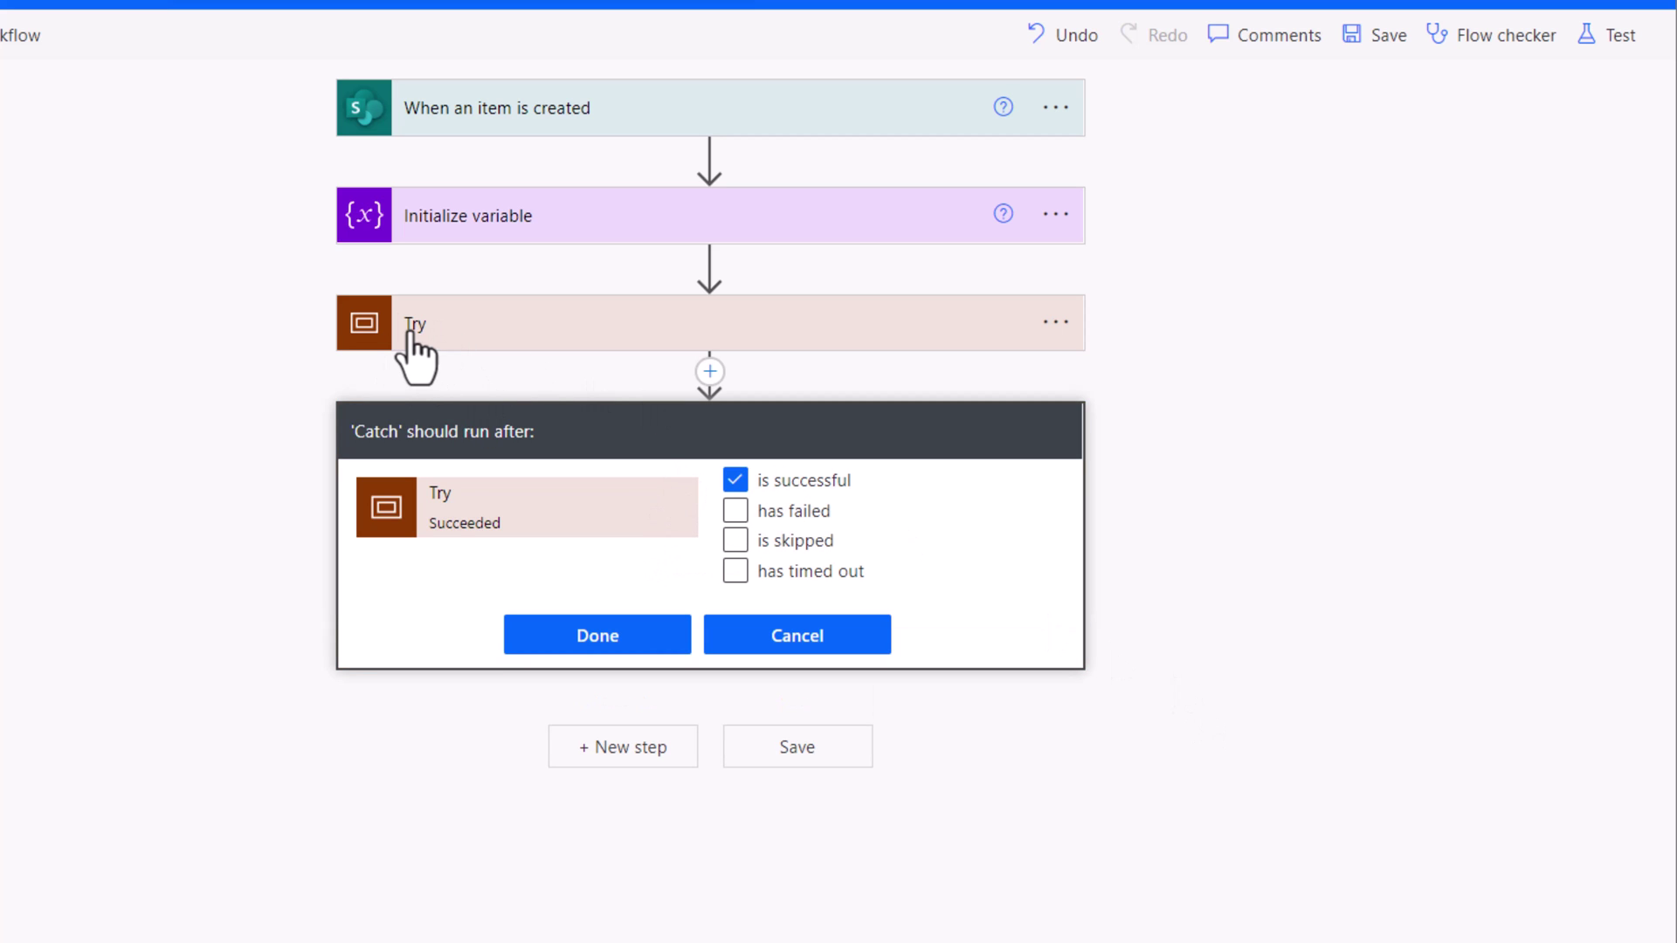
pyautogui.click(735, 481)
pyautogui.click(735, 511)
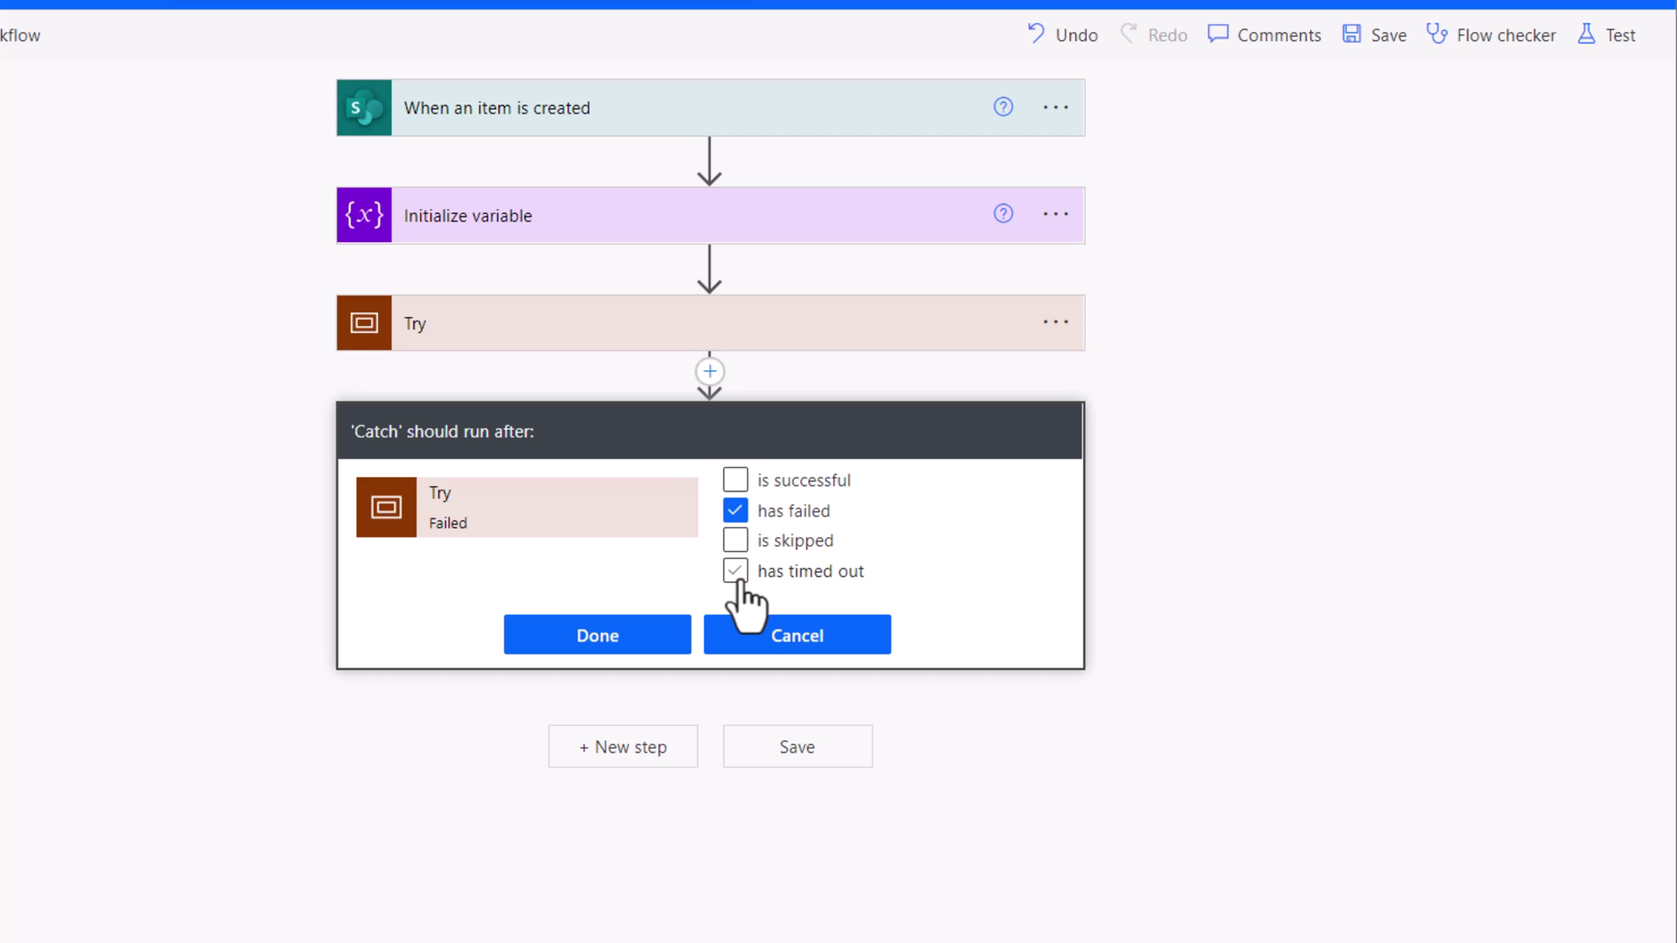
pyautogui.click(736, 573)
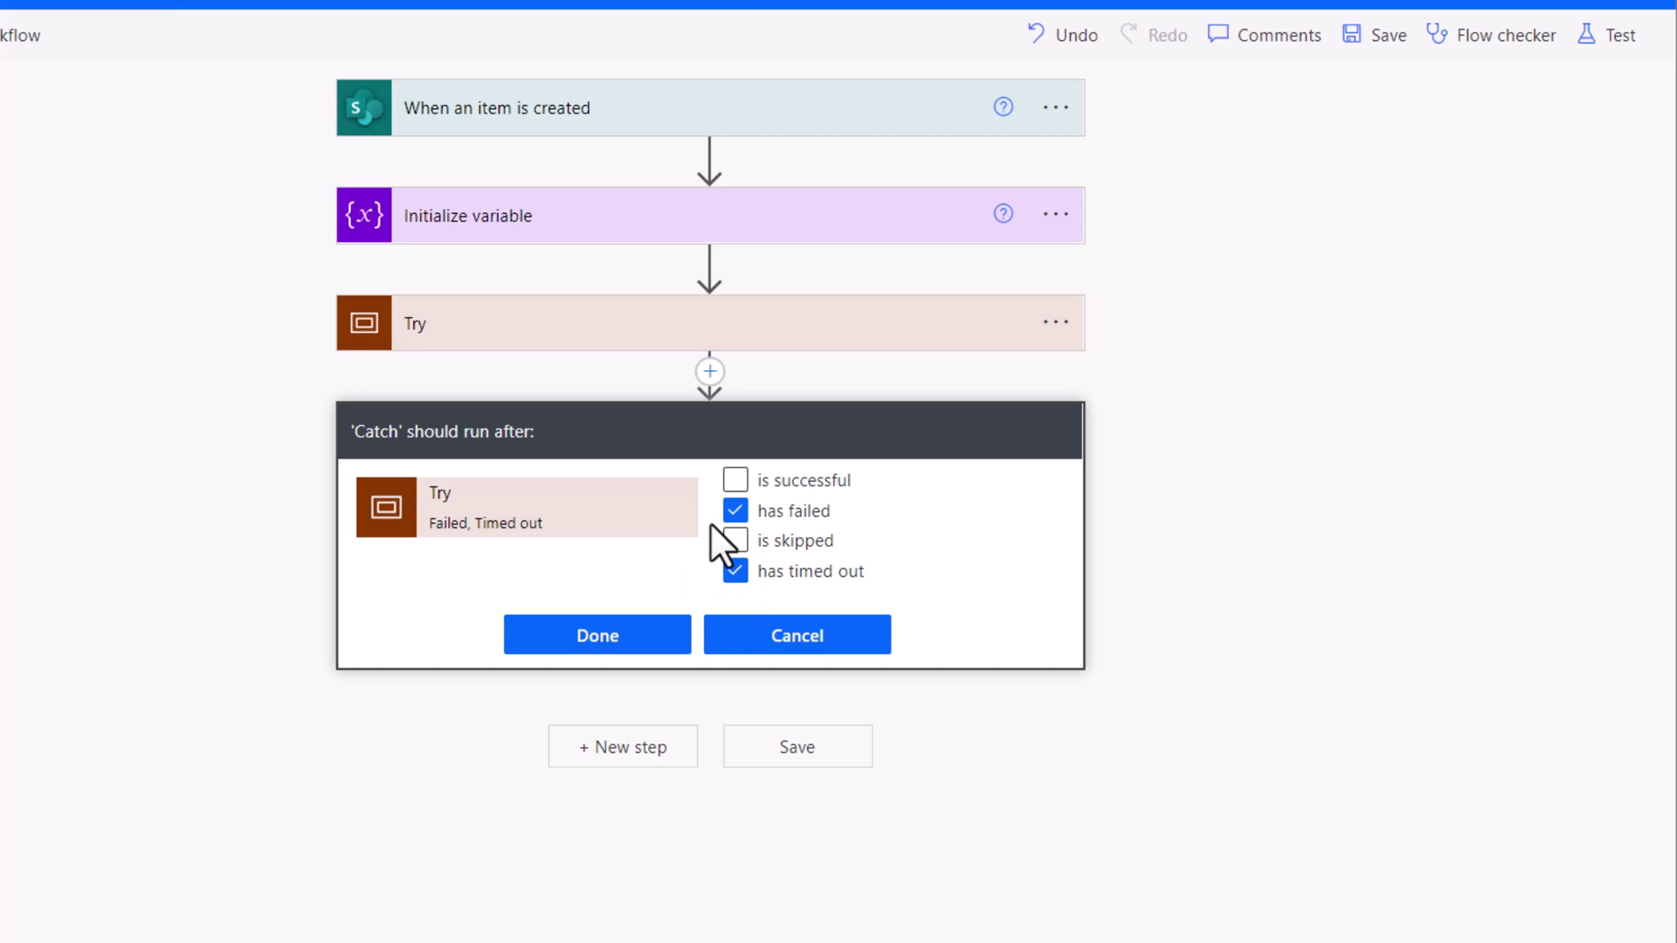
pyautogui.click(645, 638)
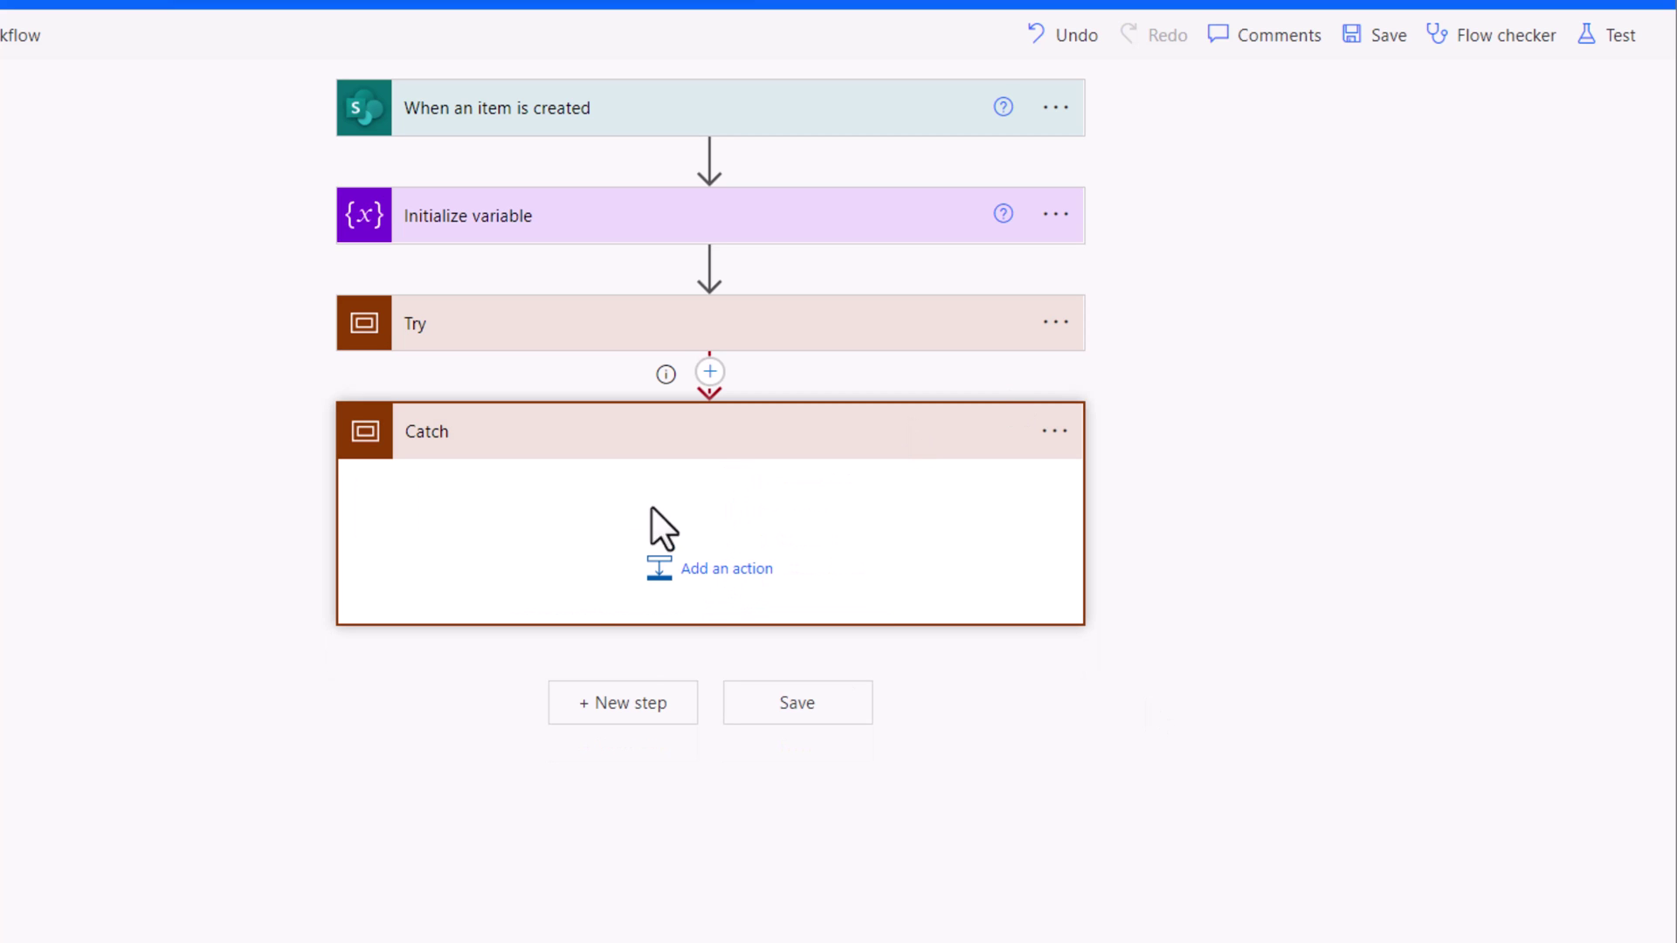
# Add a Filter array action inside the Catch scope.
pyautogui.click(683, 592)
pyautogui.write('filter array')
pyautogui.scroll(-2, 621, 690)
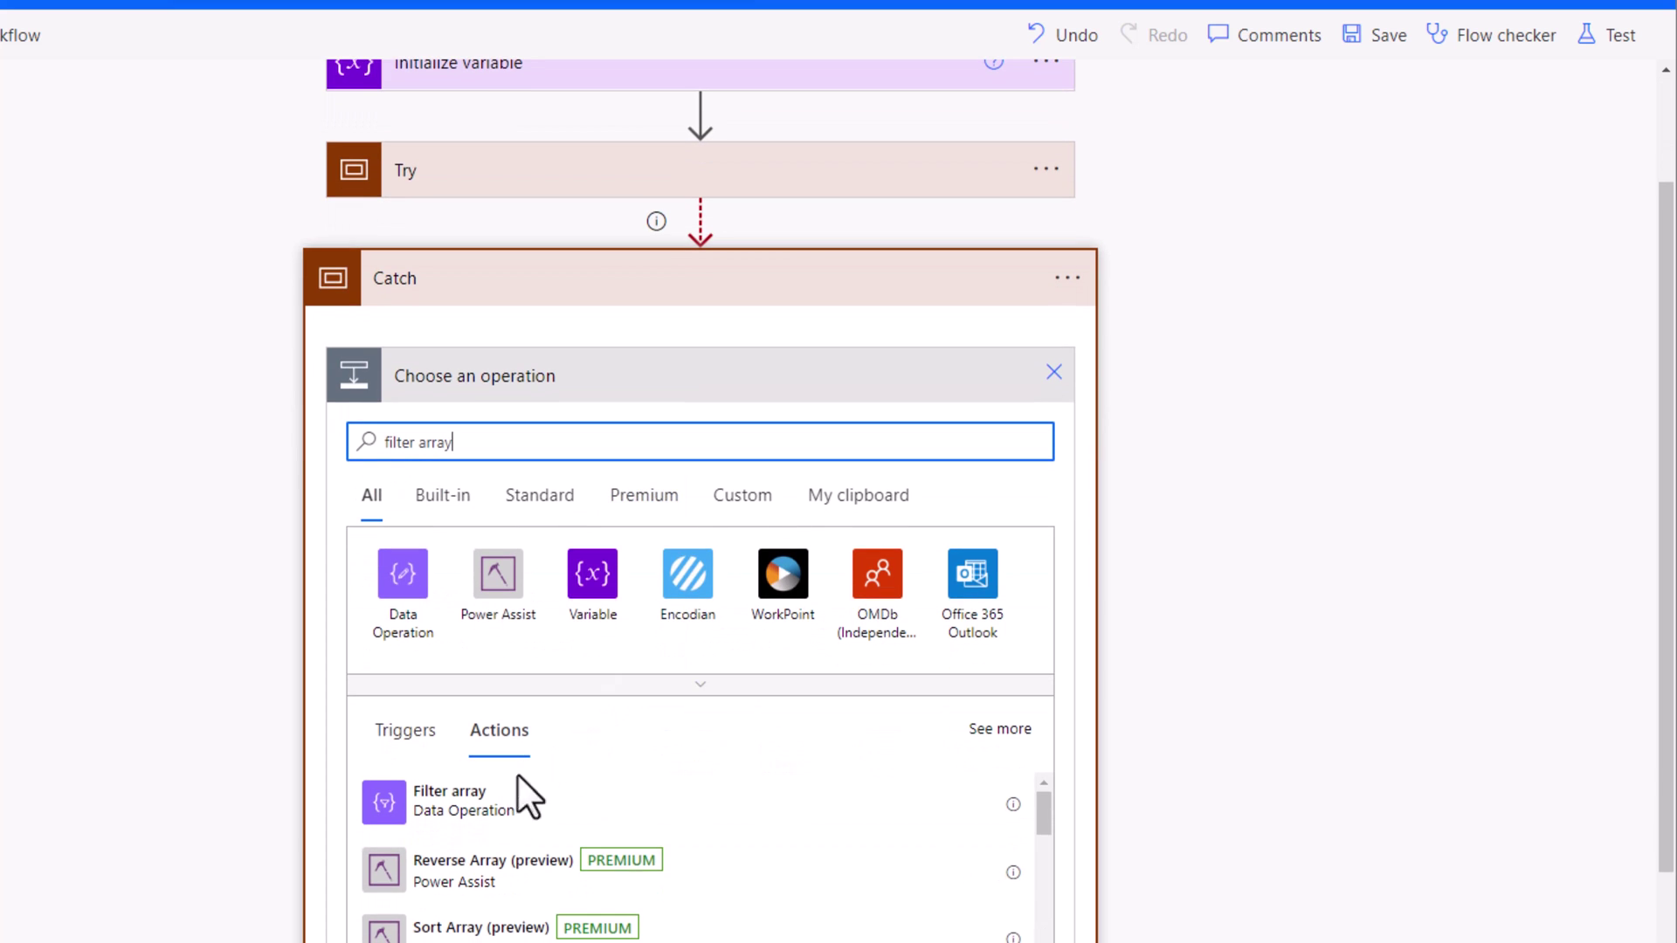
pyautogui.click(516, 799)
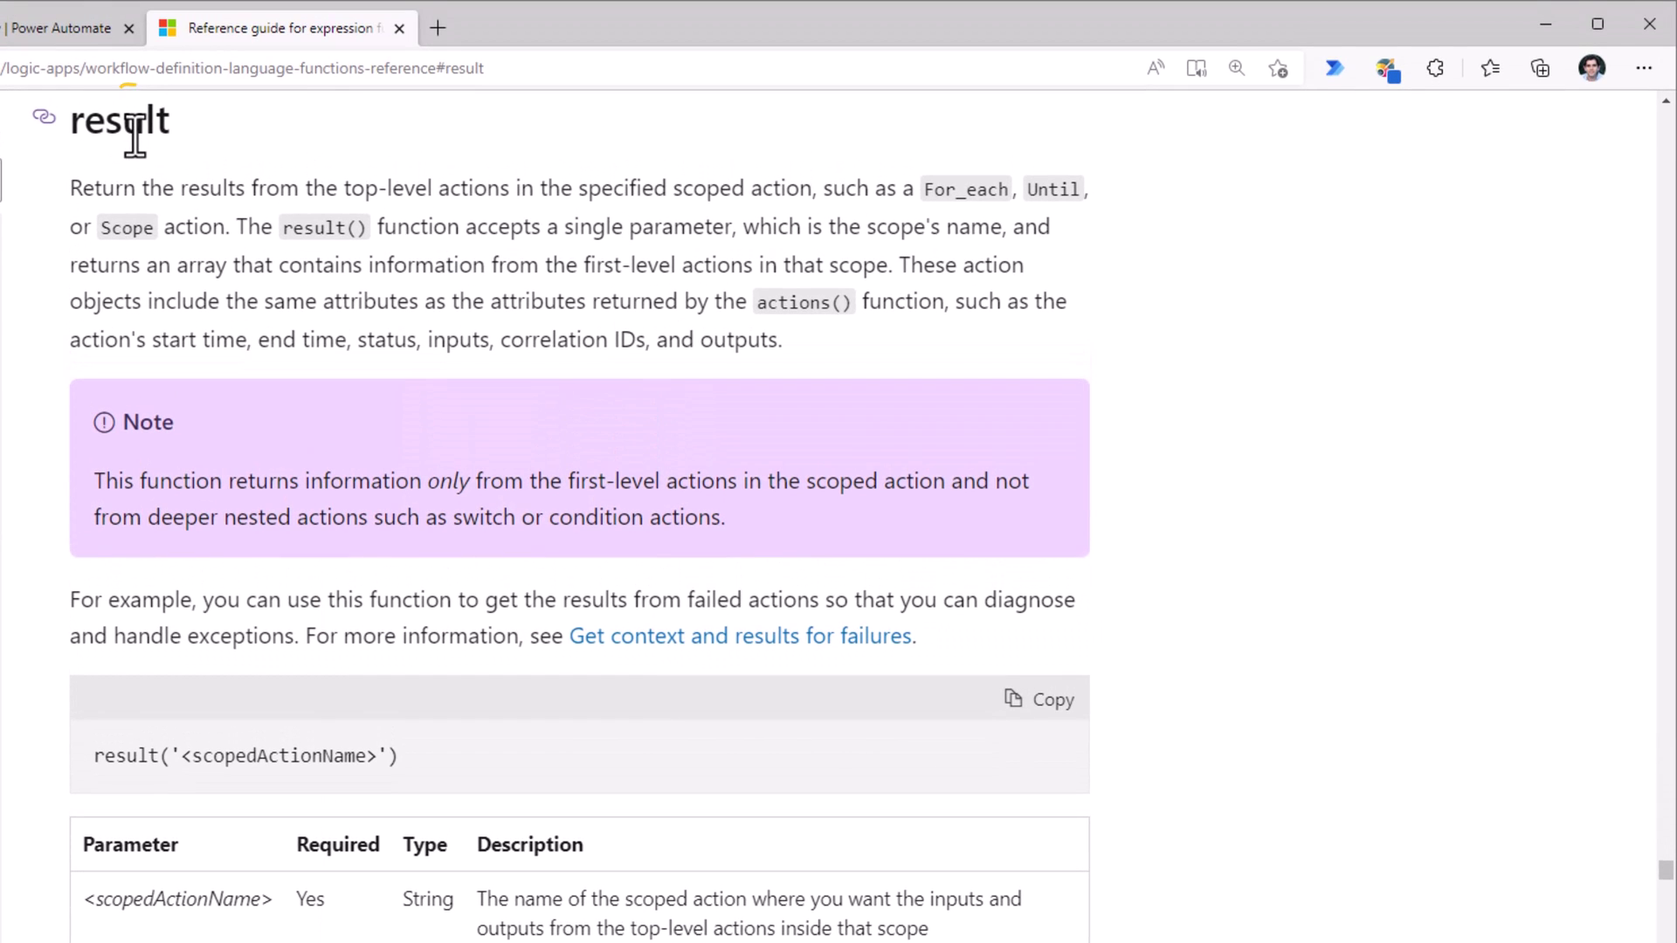
# Study the result() function and its scopedActionName parameter, then select the Filter array From field.
pyautogui.doubleClick(135, 131)
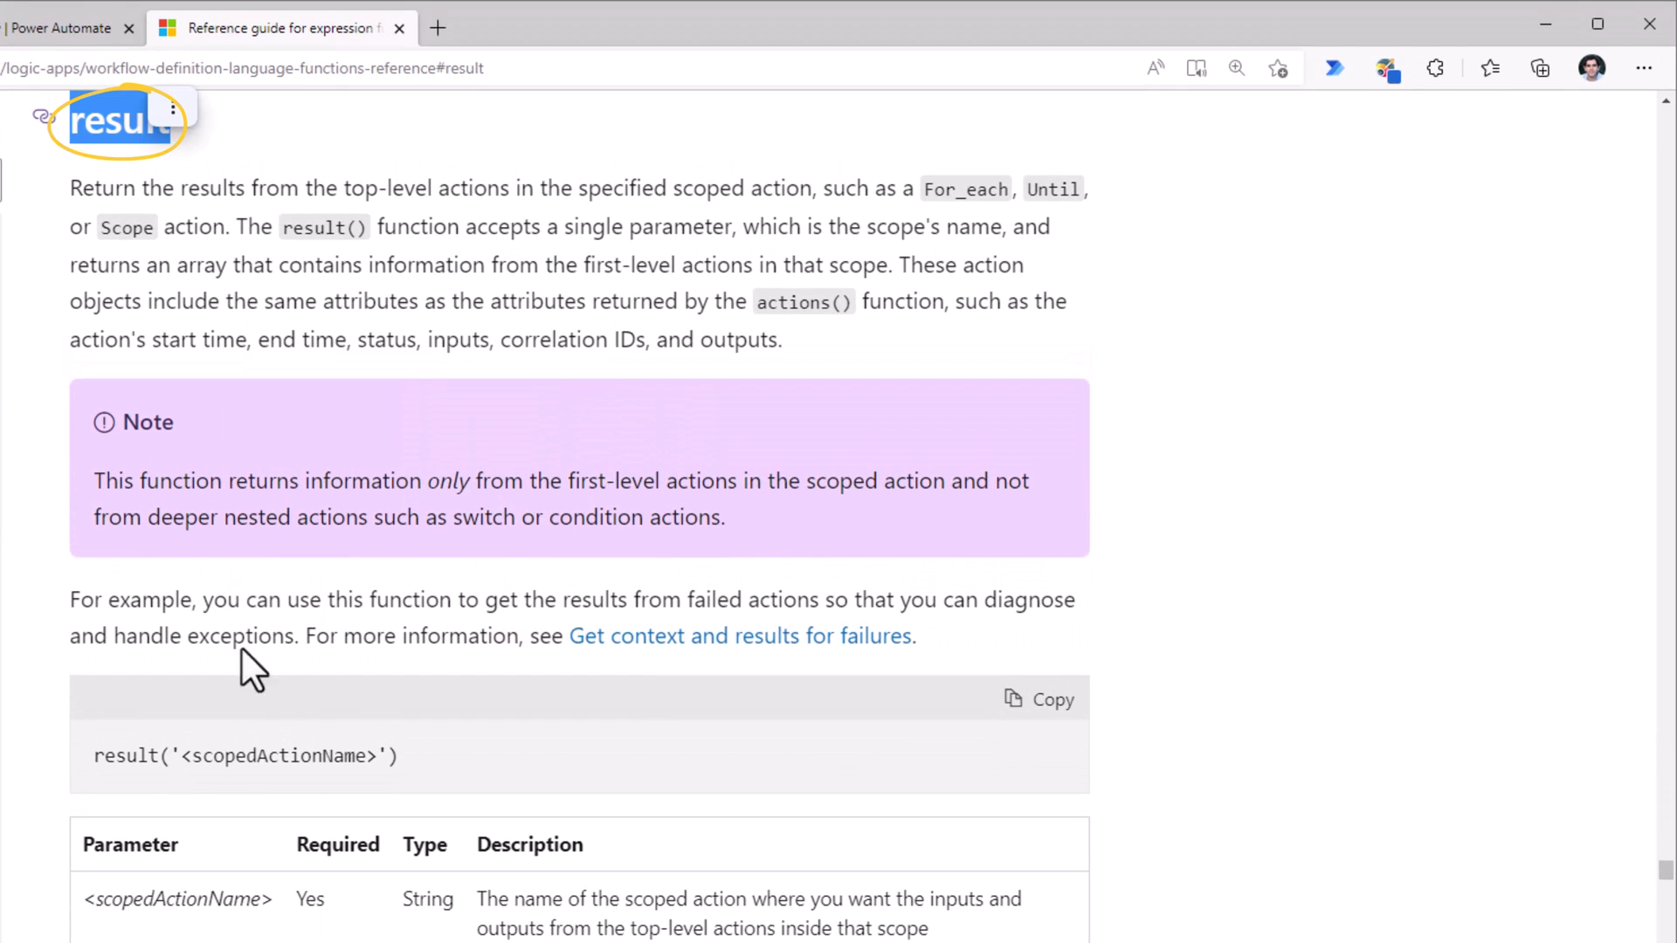
pyautogui.doubleClick(115, 755)
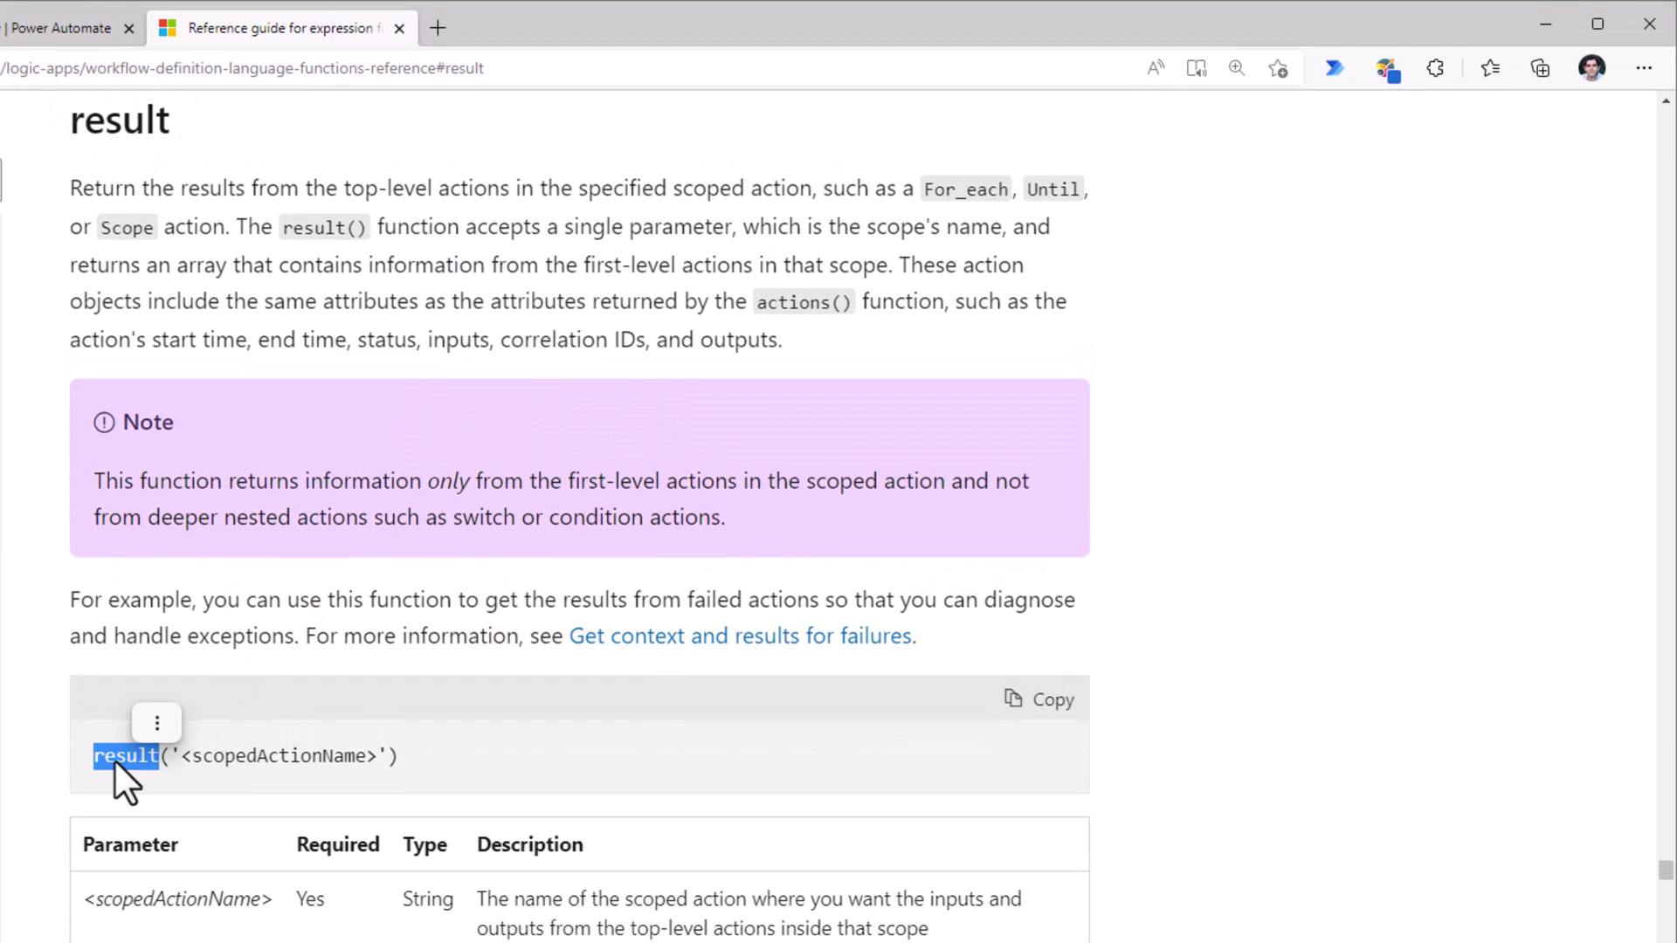
pyautogui.doubleClick(207, 757)
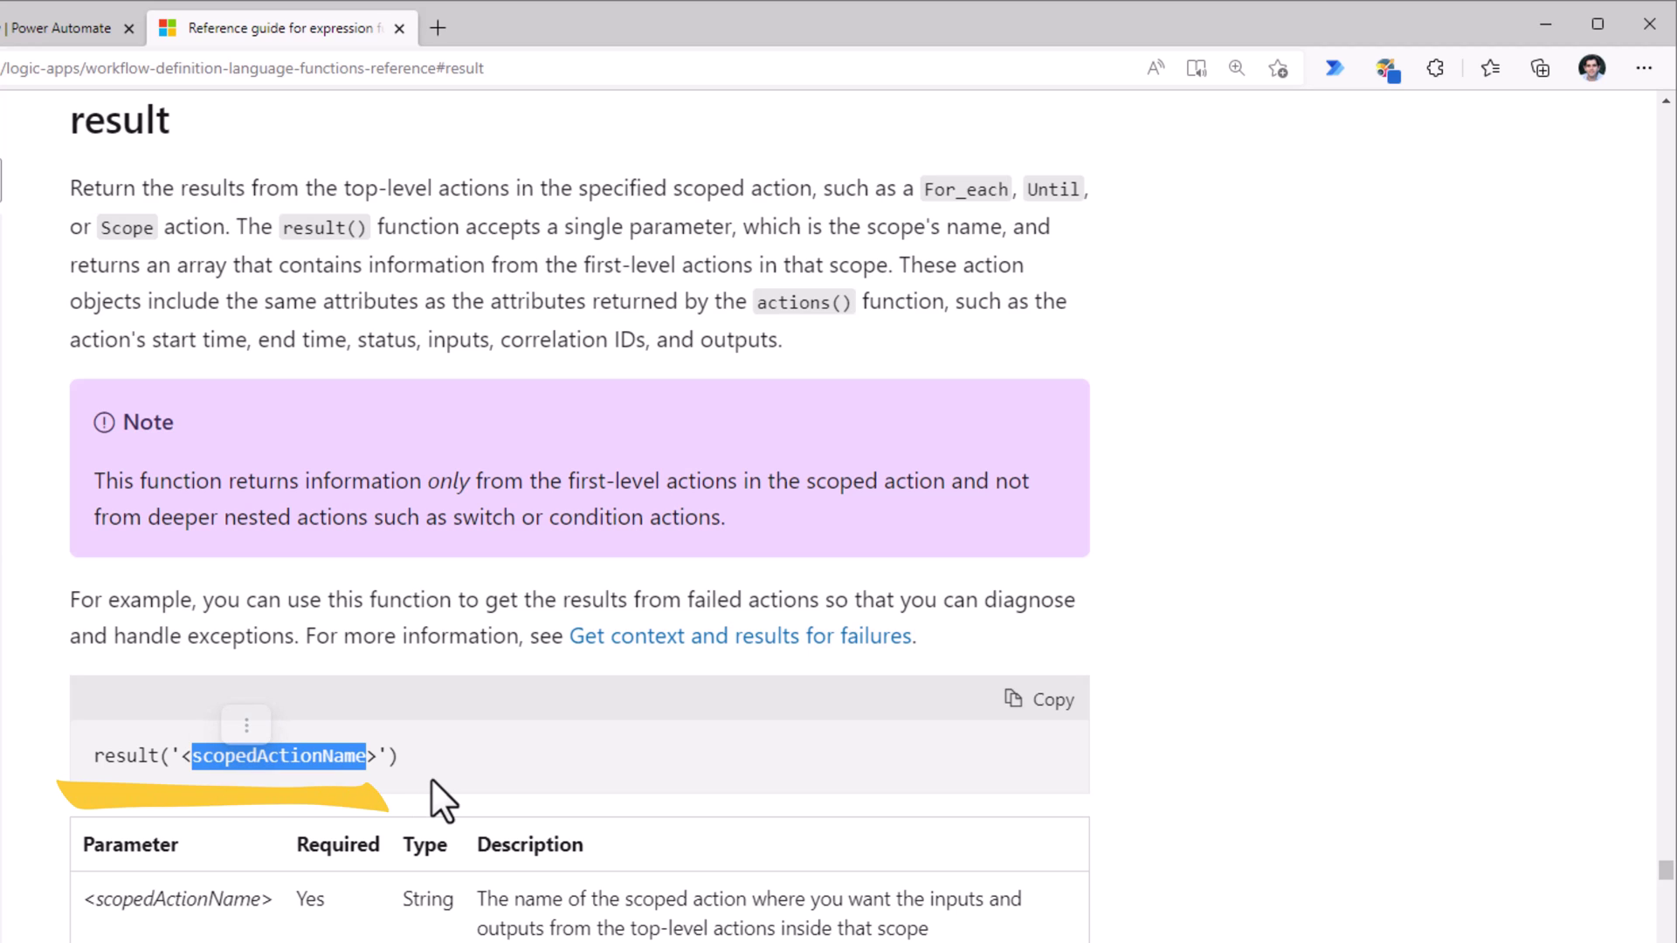
pyautogui.scroll(-4, 431, 779)
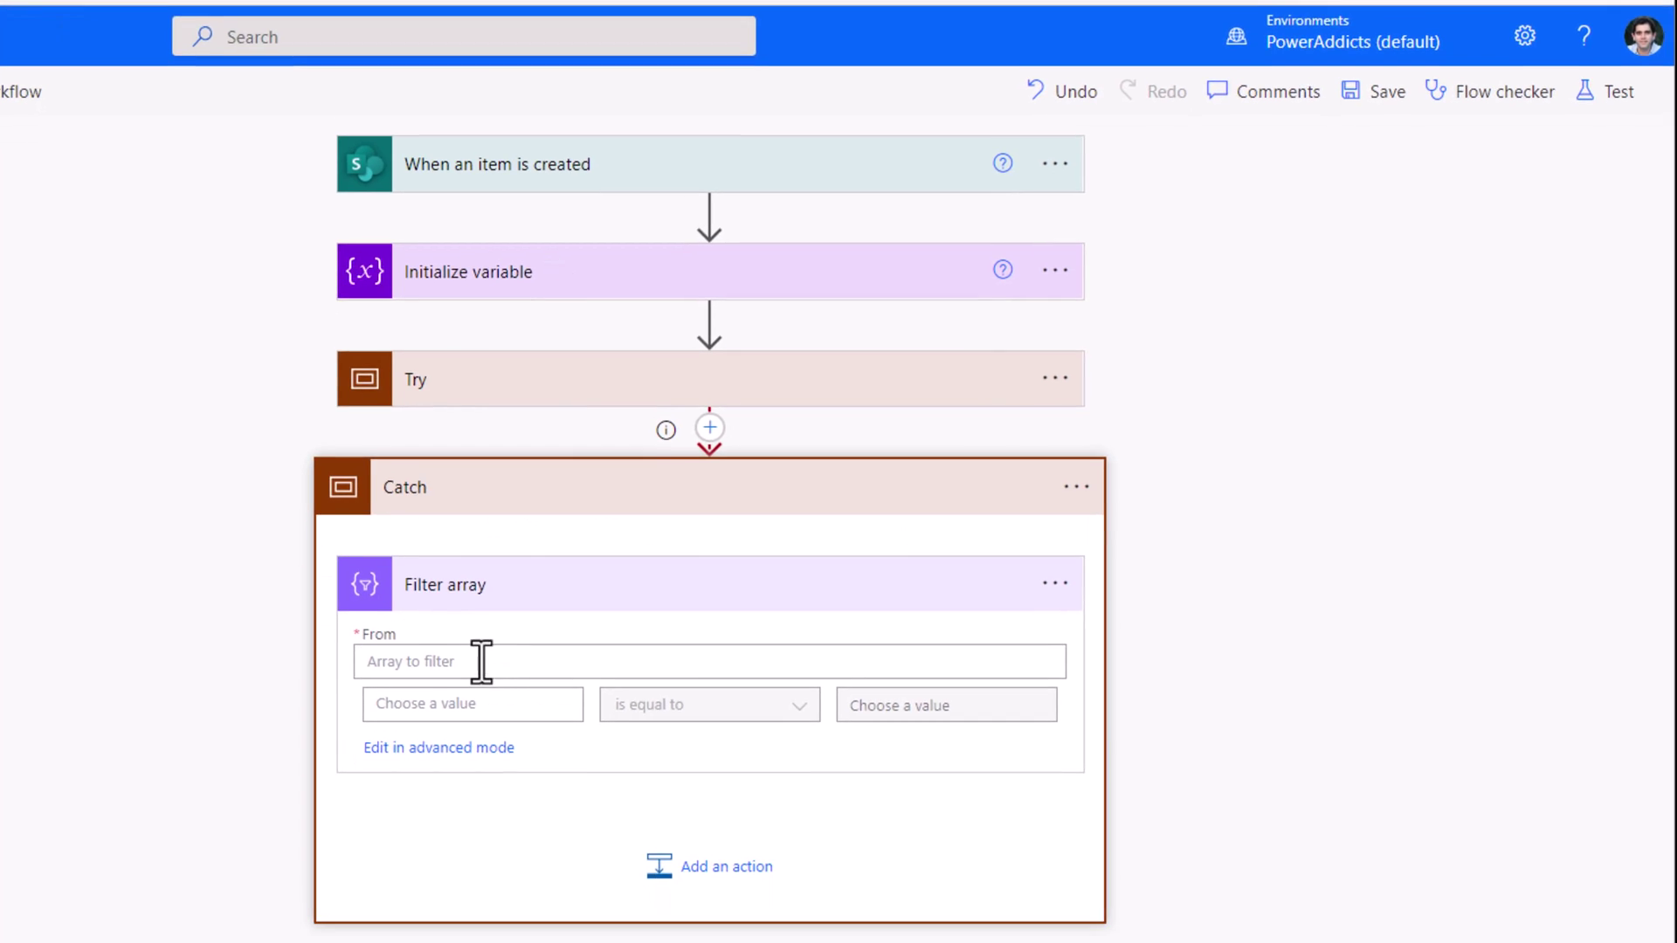
pyautogui.click(480, 661)
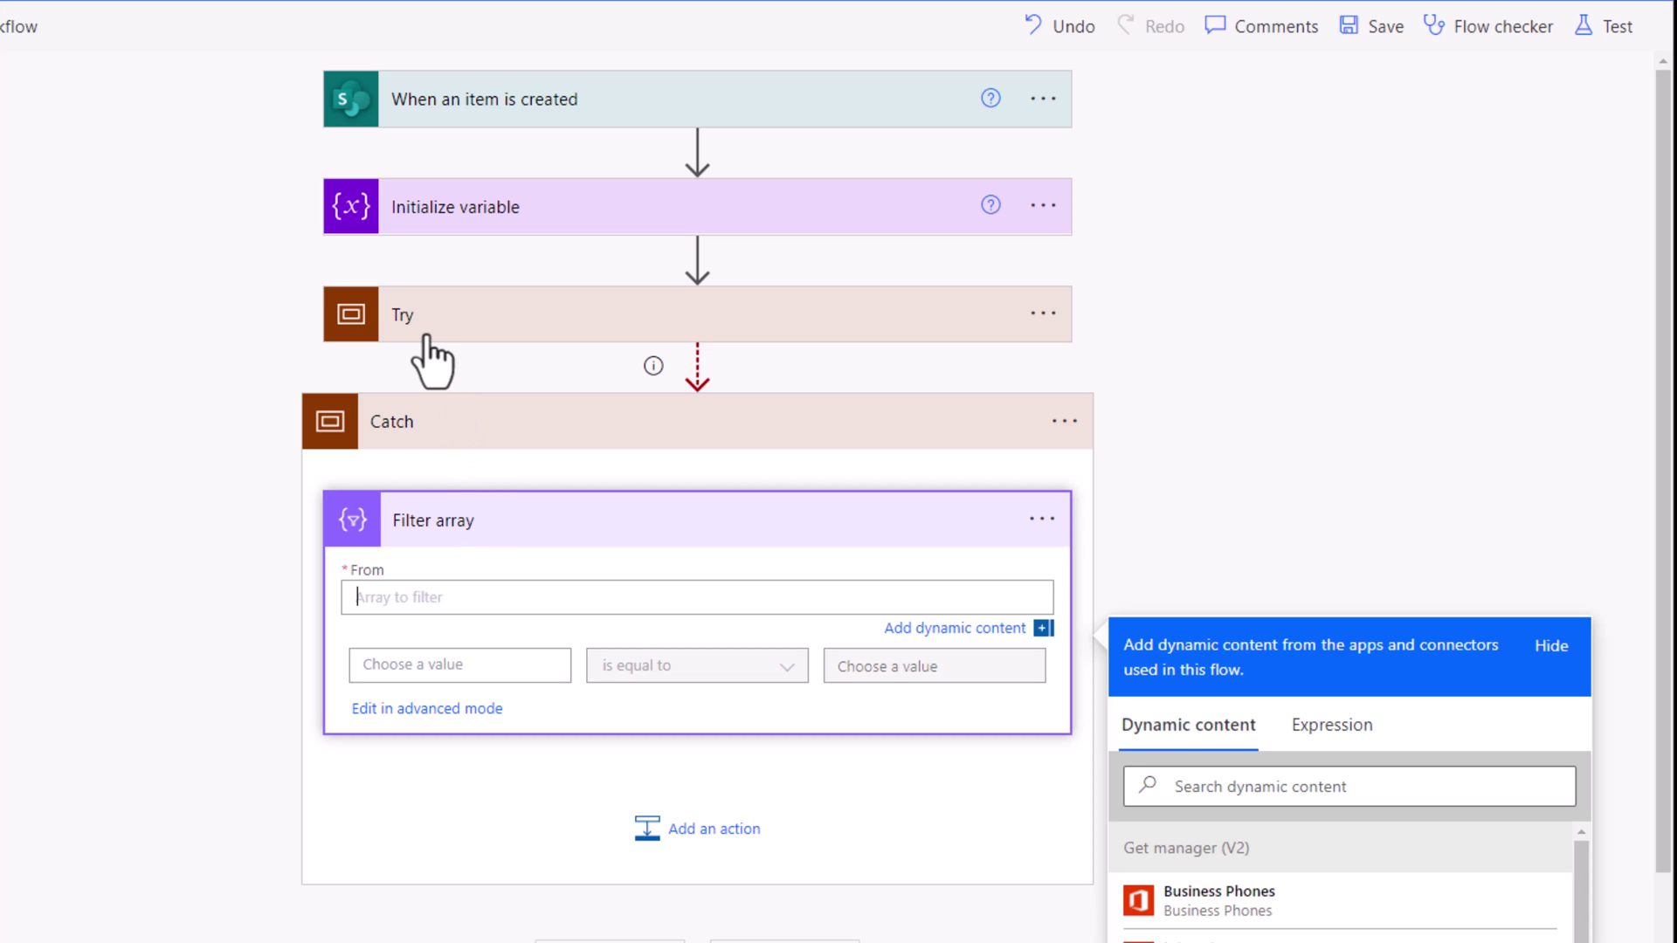
# Set the Filter array From field to the expression result('Try').
pyautogui.moveTo(697, 377)
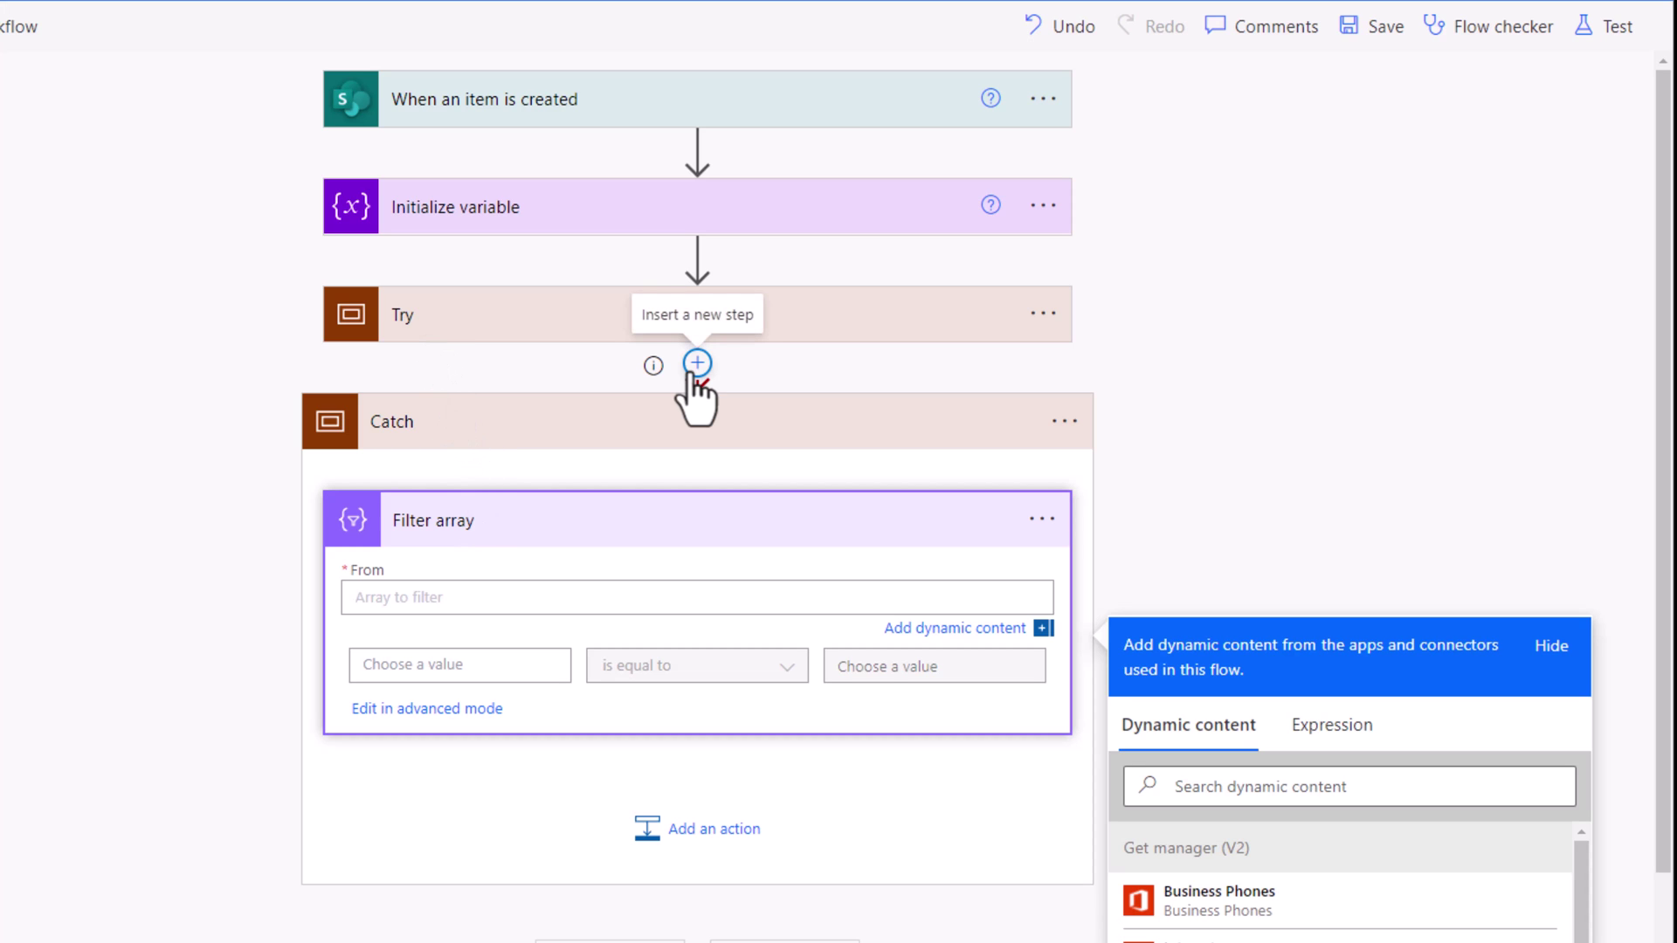
pyautogui.click(1332, 725)
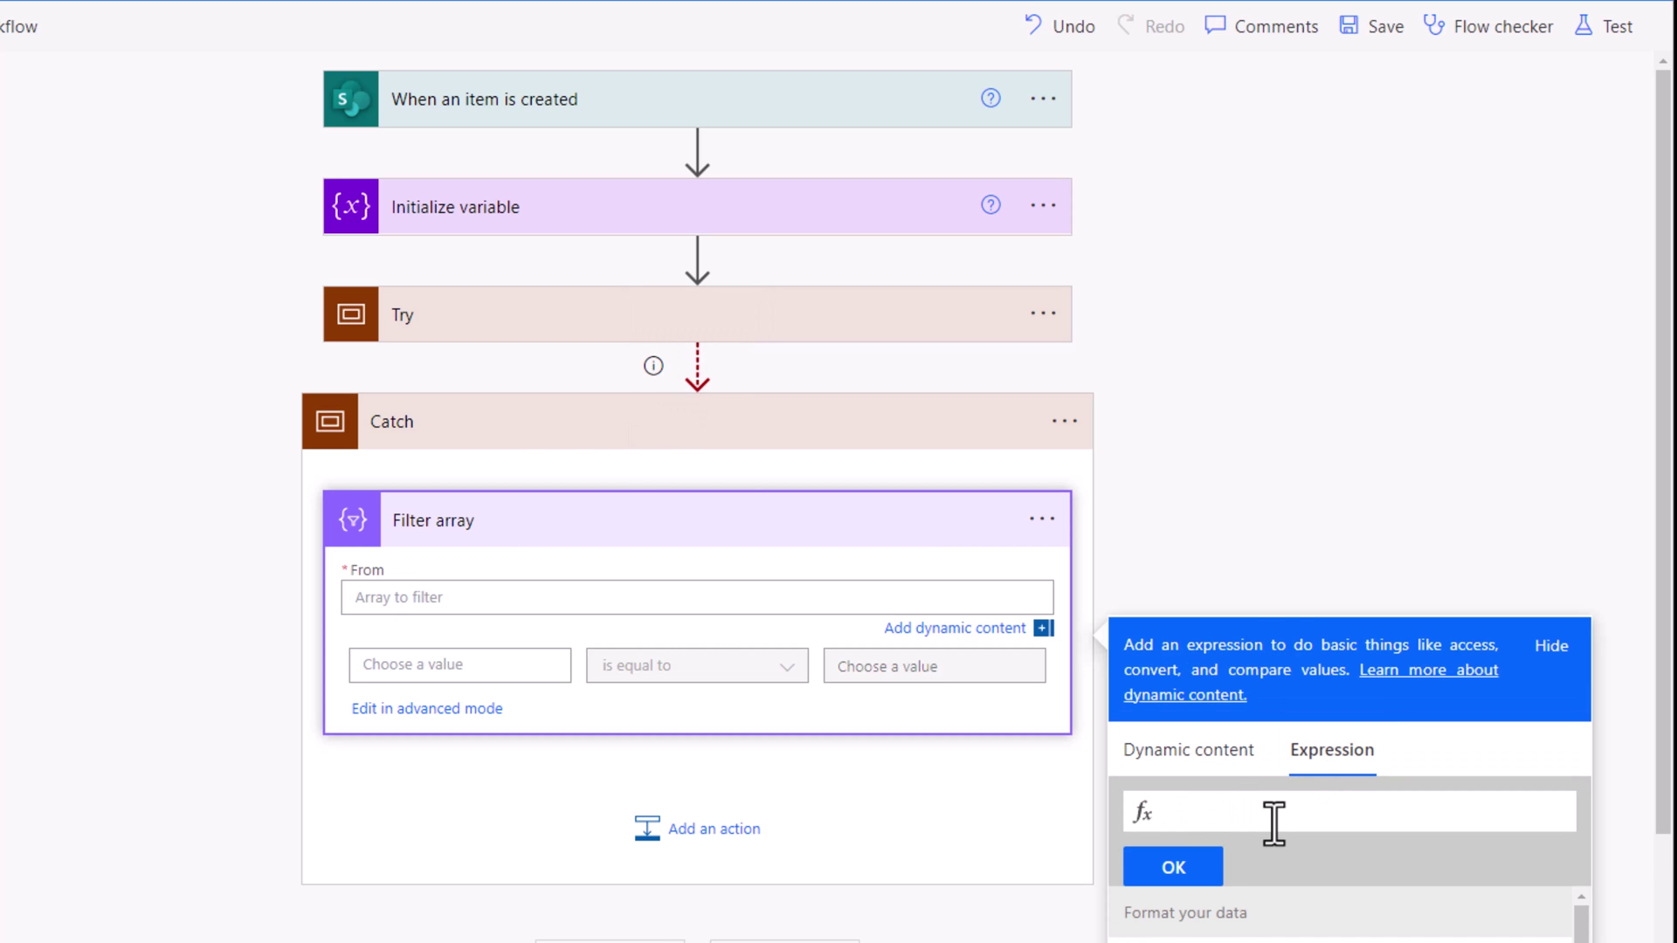
pyautogui.write("result('T")
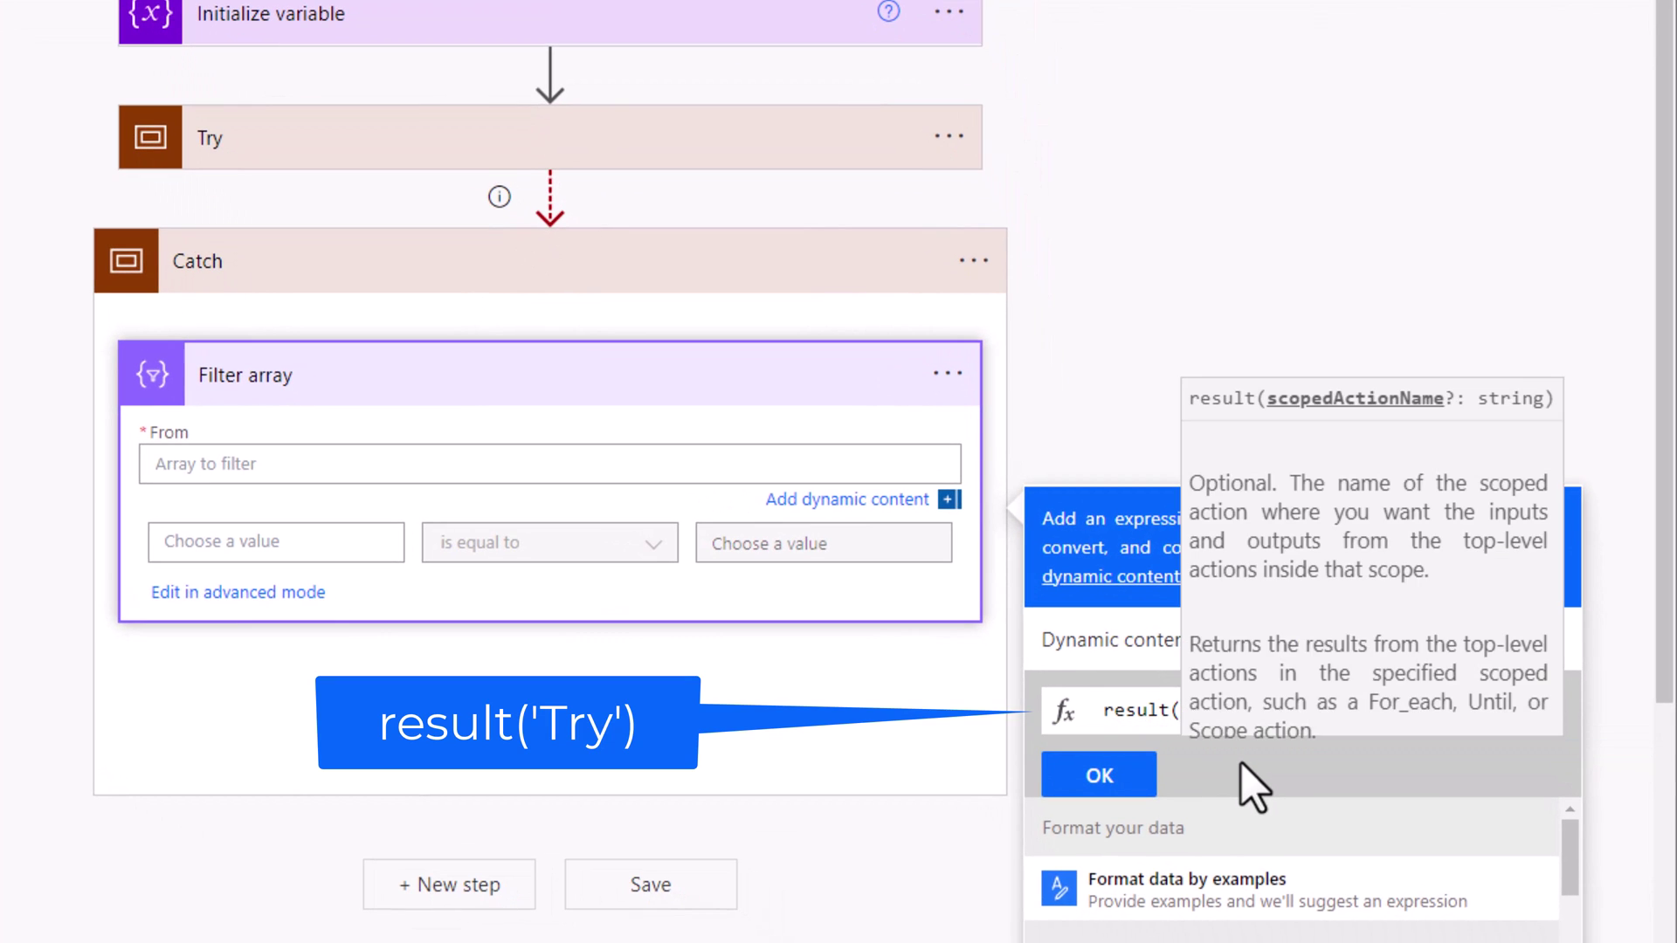
pyautogui.write('ry')
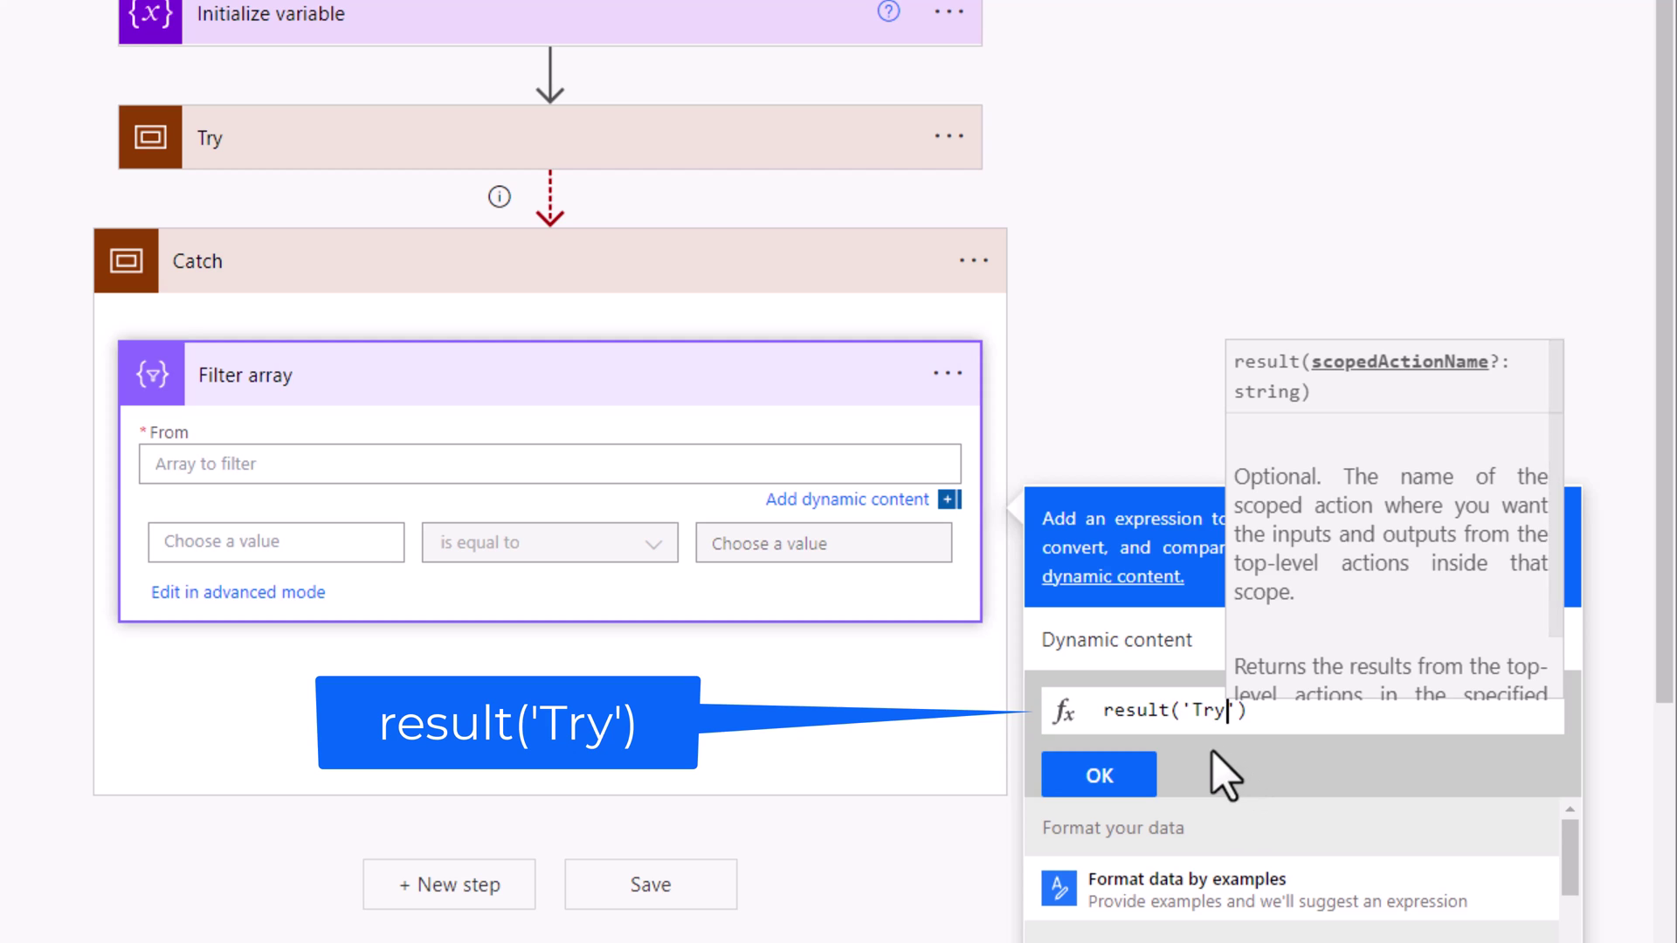
pyautogui.click(1099, 775)
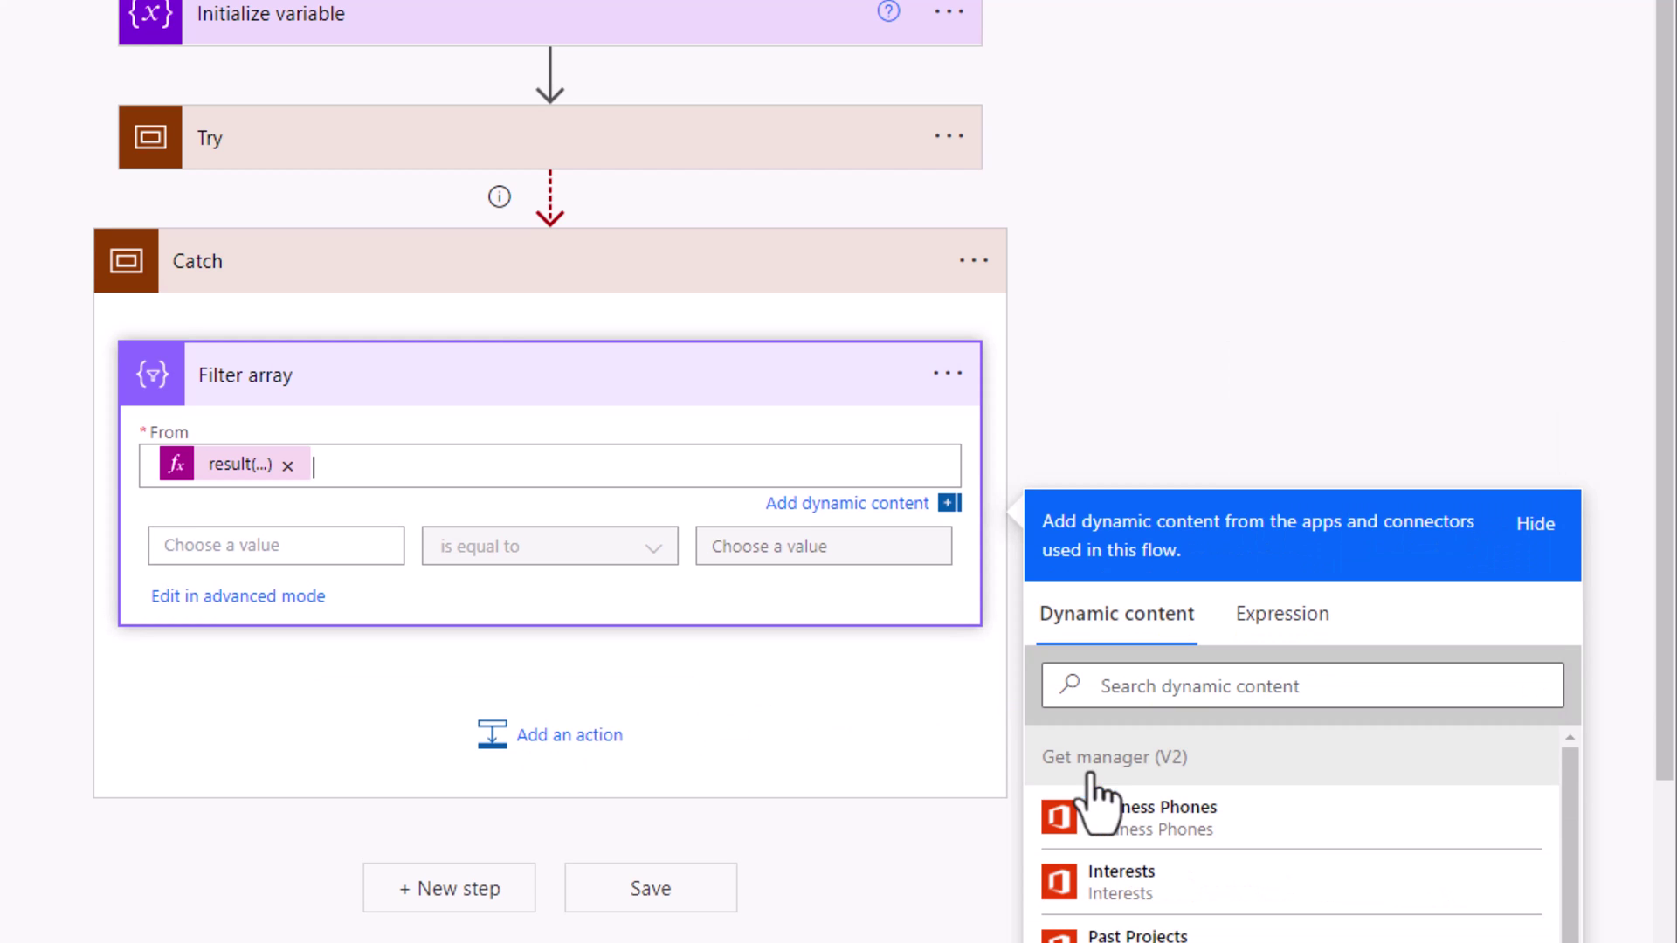
# Filter for item()?['Status'] equal to Failed and show the condition in advanced mode.
pyautogui.click(251, 515)
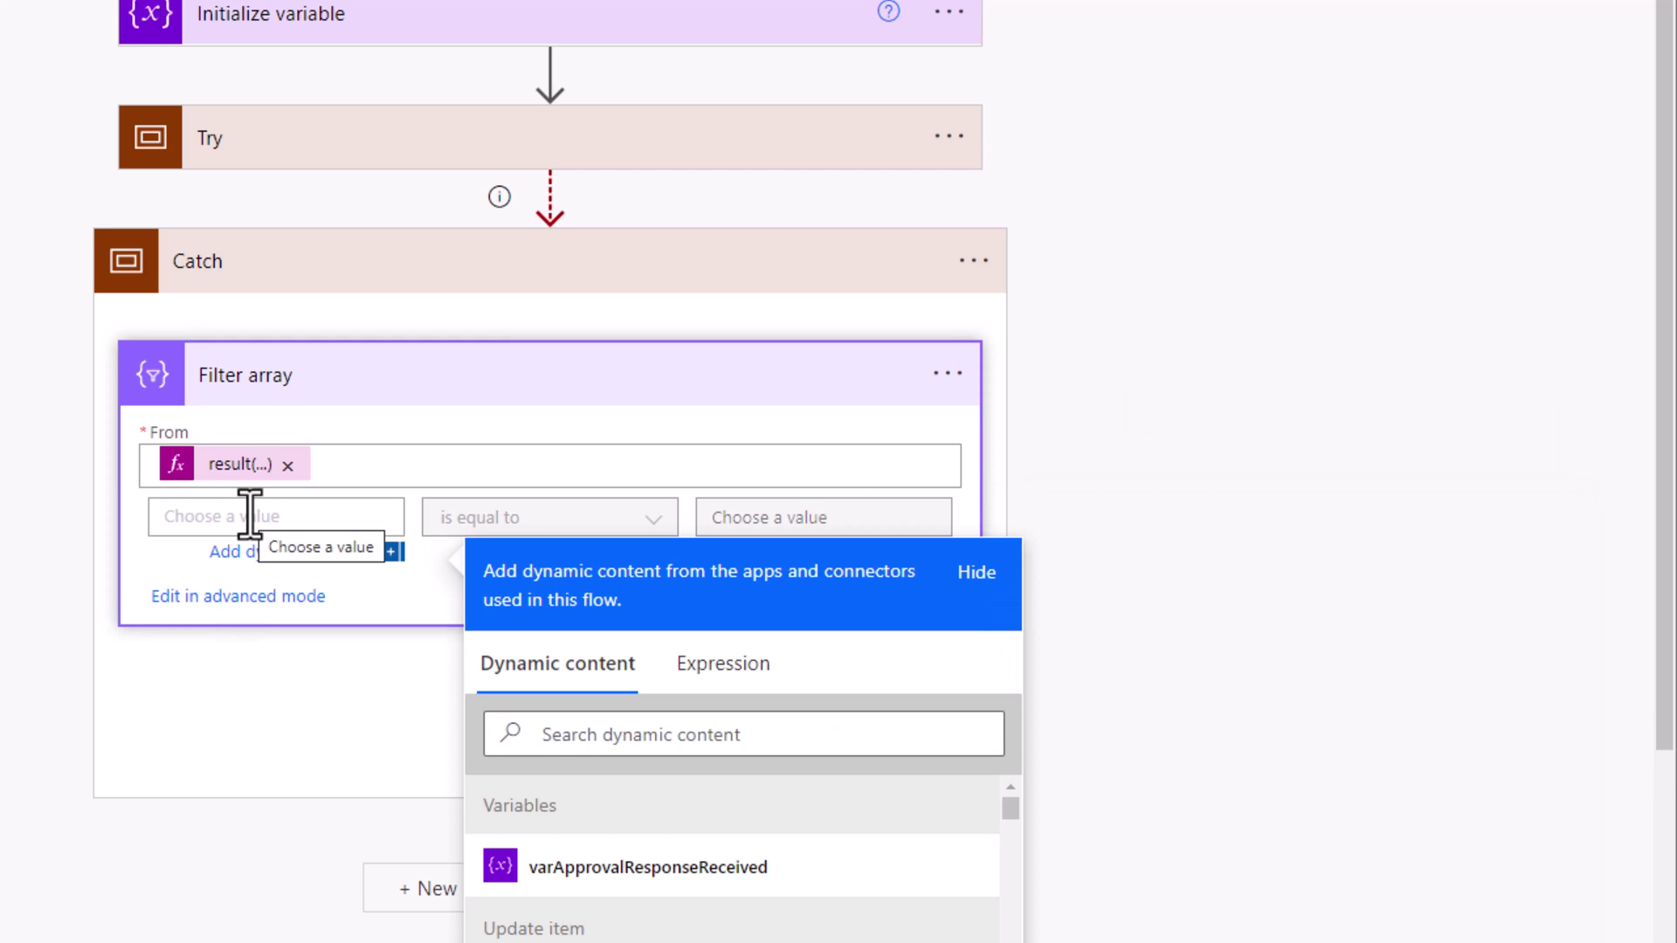
pyautogui.click(710, 666)
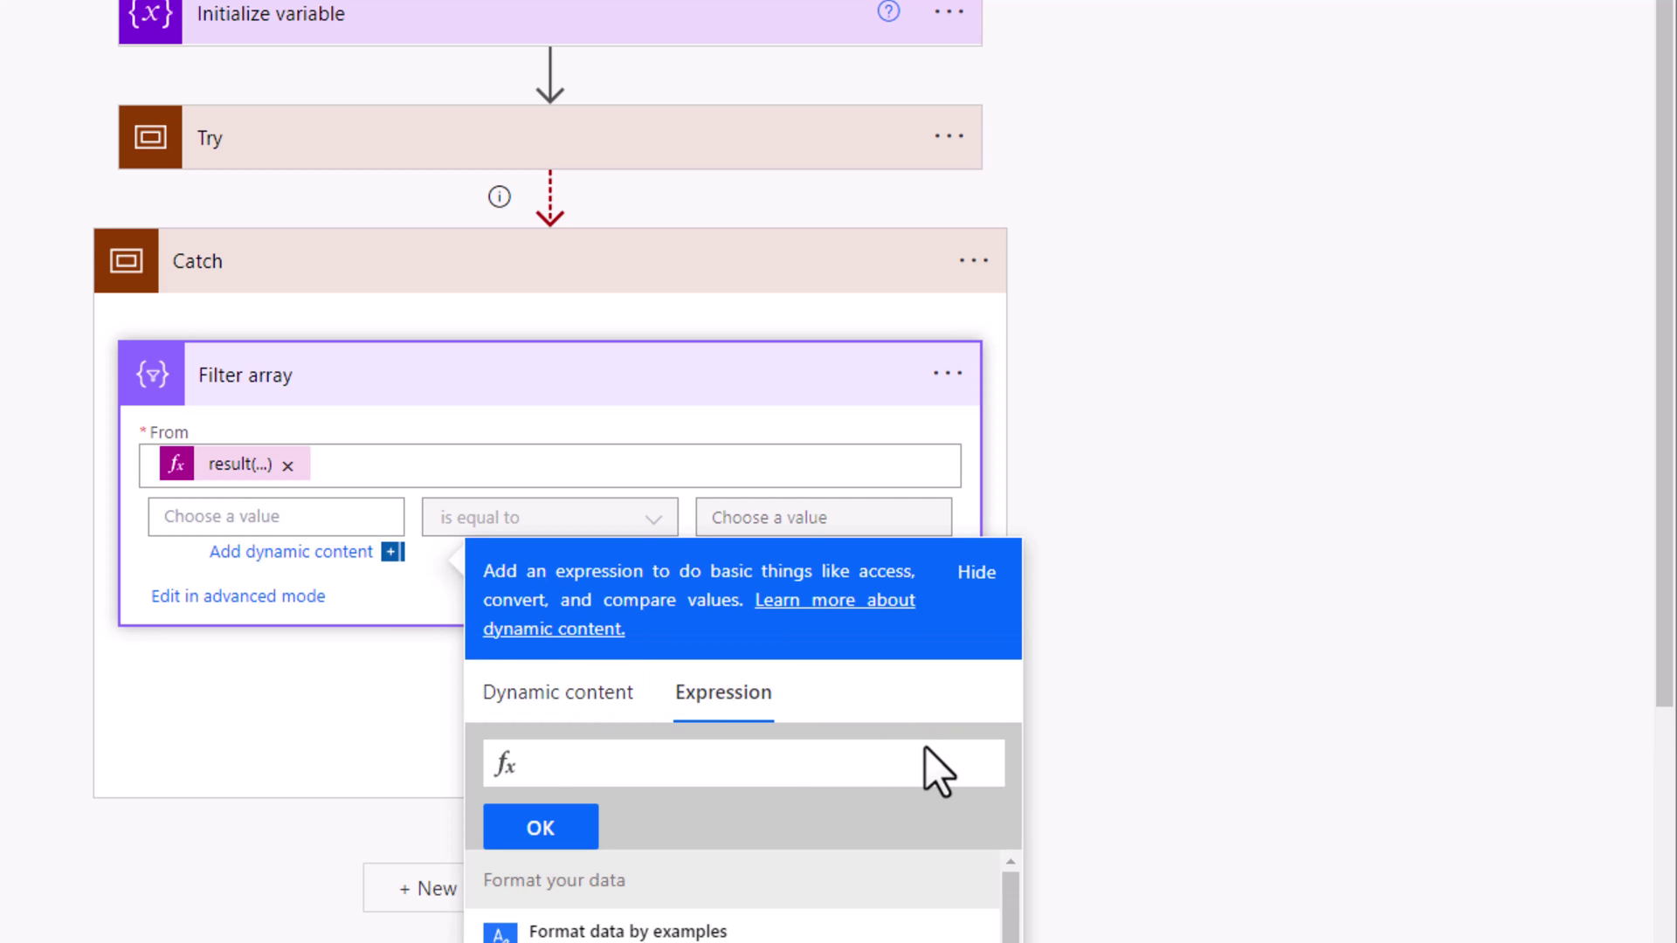
pyautogui.write("item()?['")
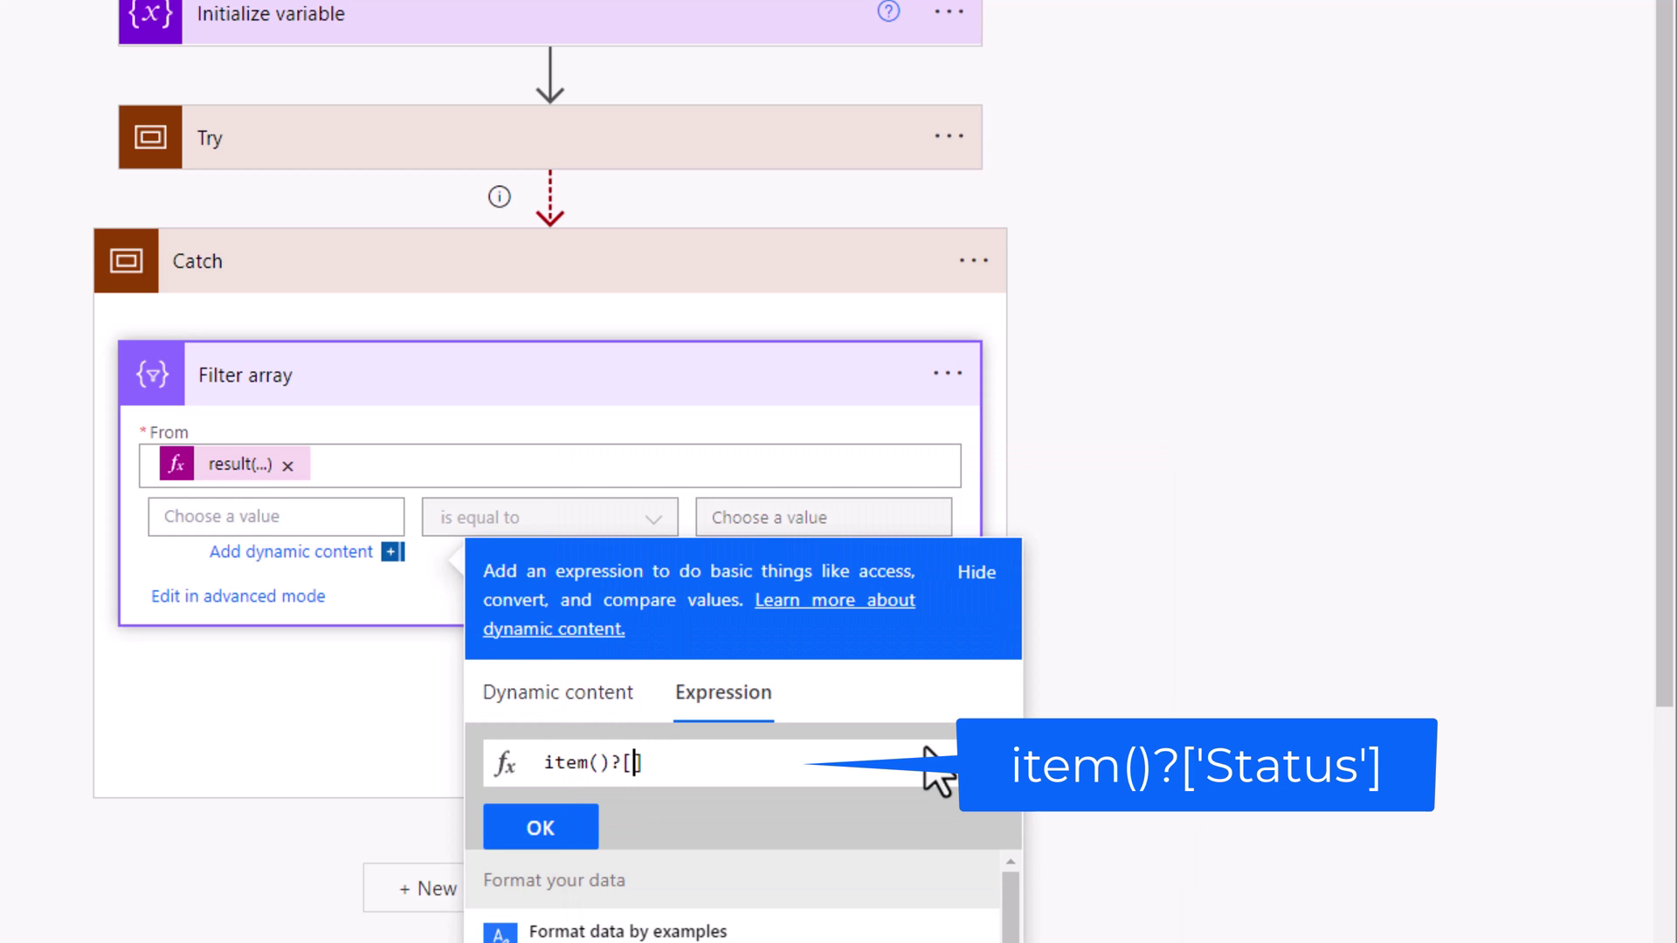
pyautogui.write('Status')
pyautogui.click(556, 834)
pyautogui.click(788, 519)
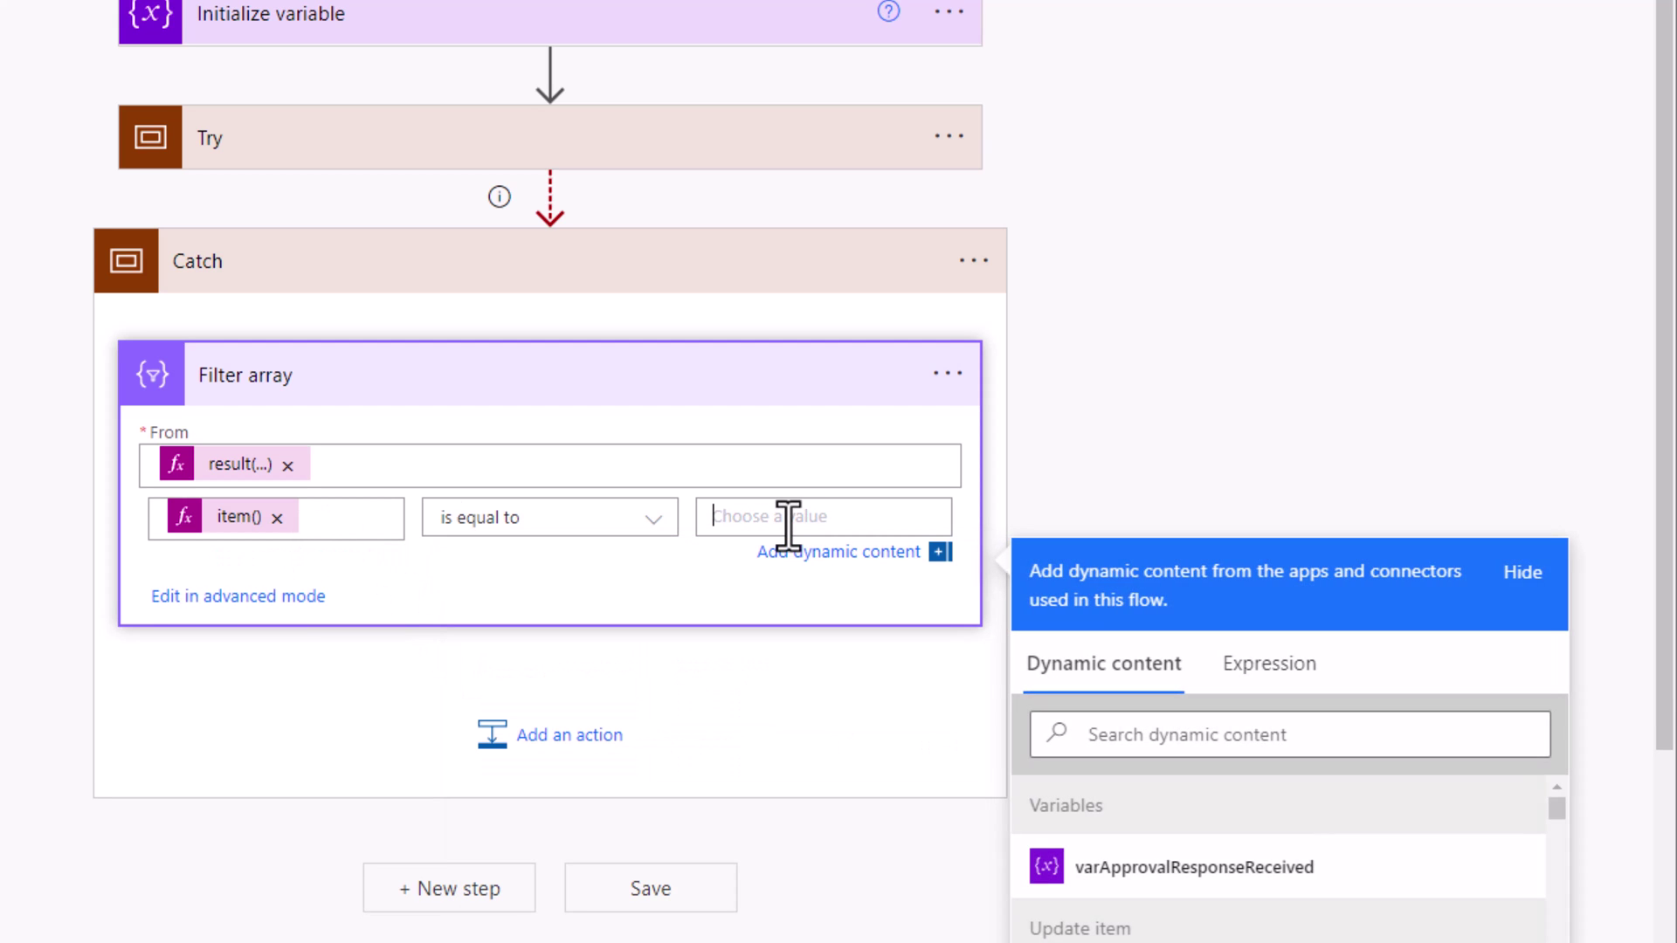
pyautogui.write('Failed')
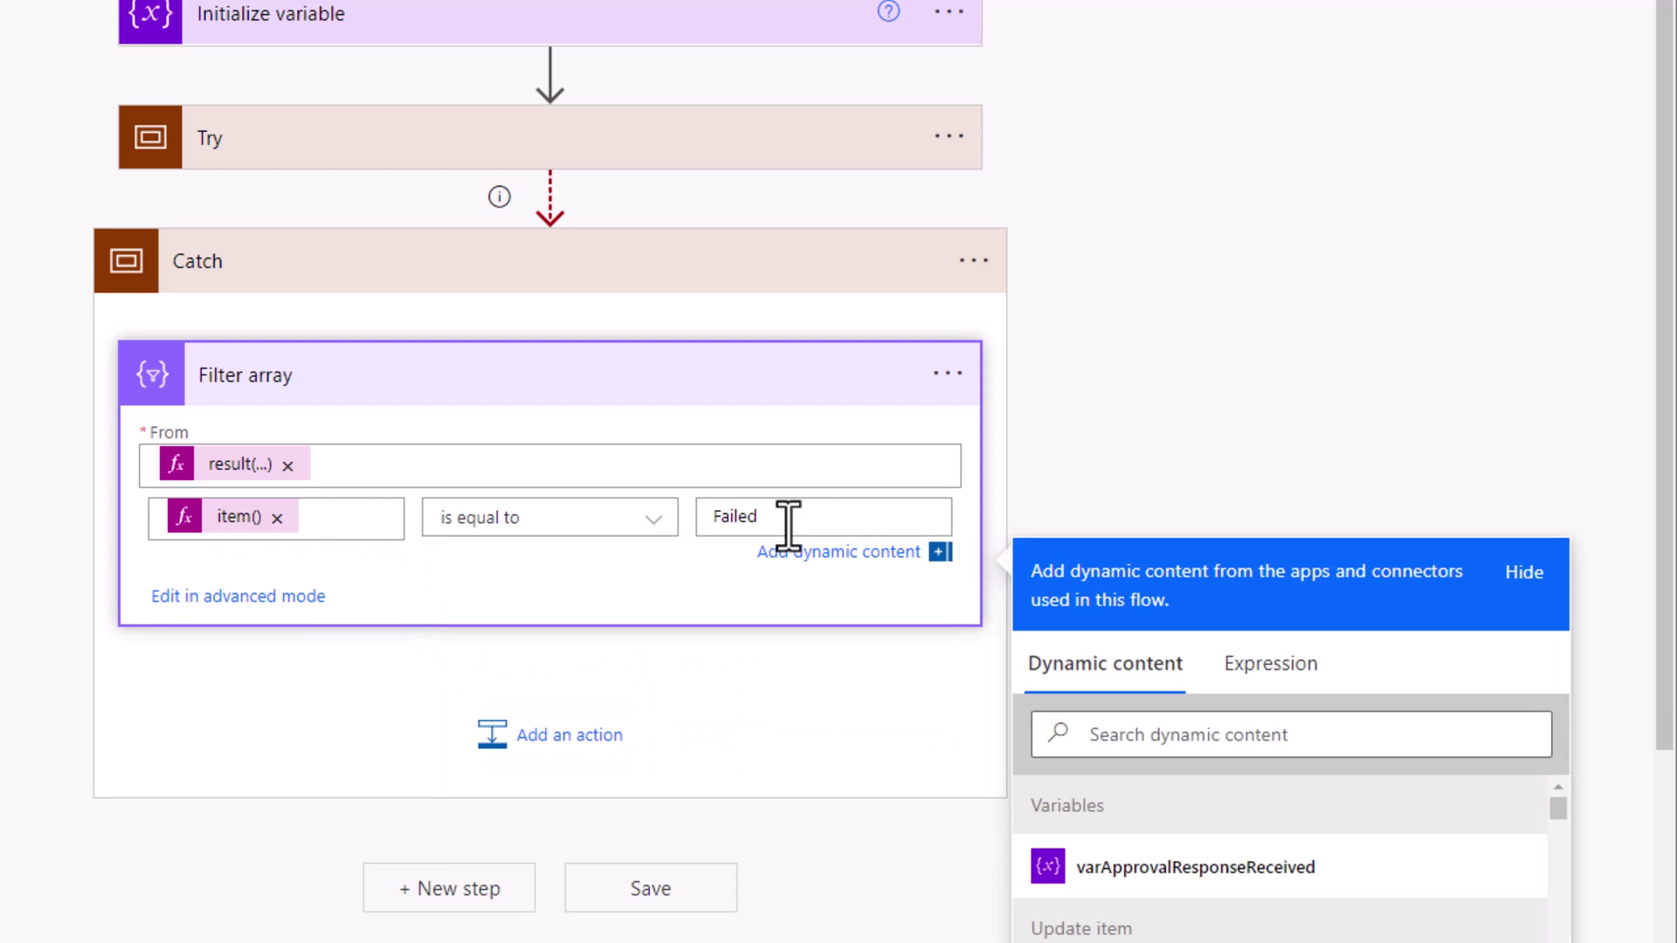
pyautogui.click(1102, 458)
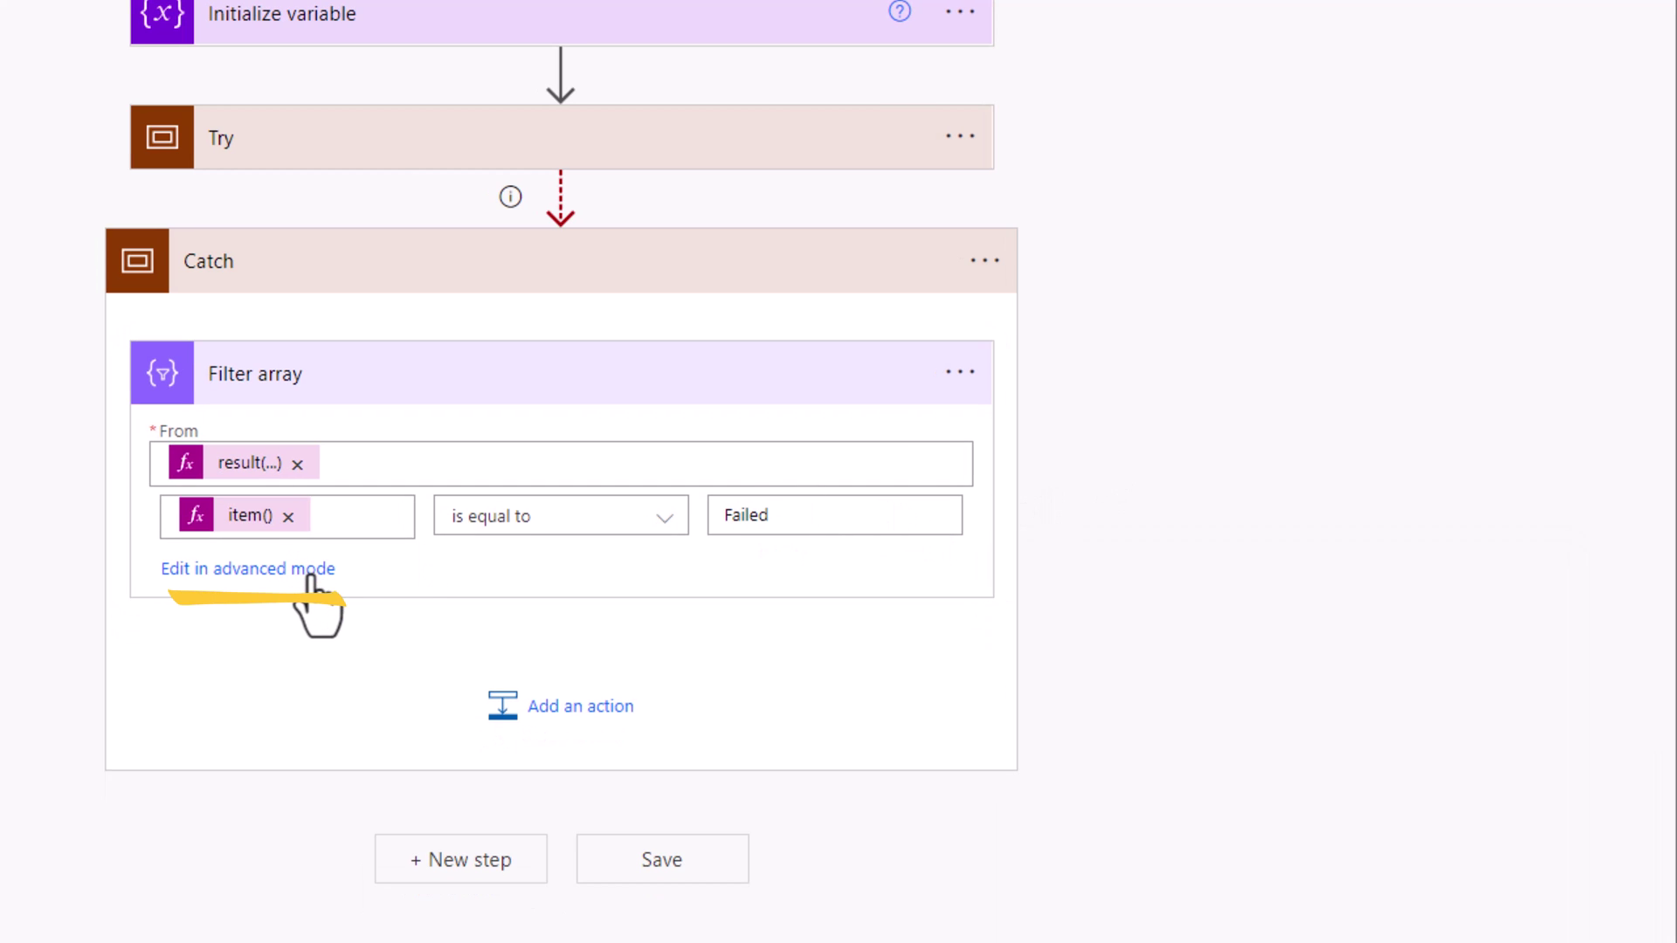
pyautogui.click(194, 571)
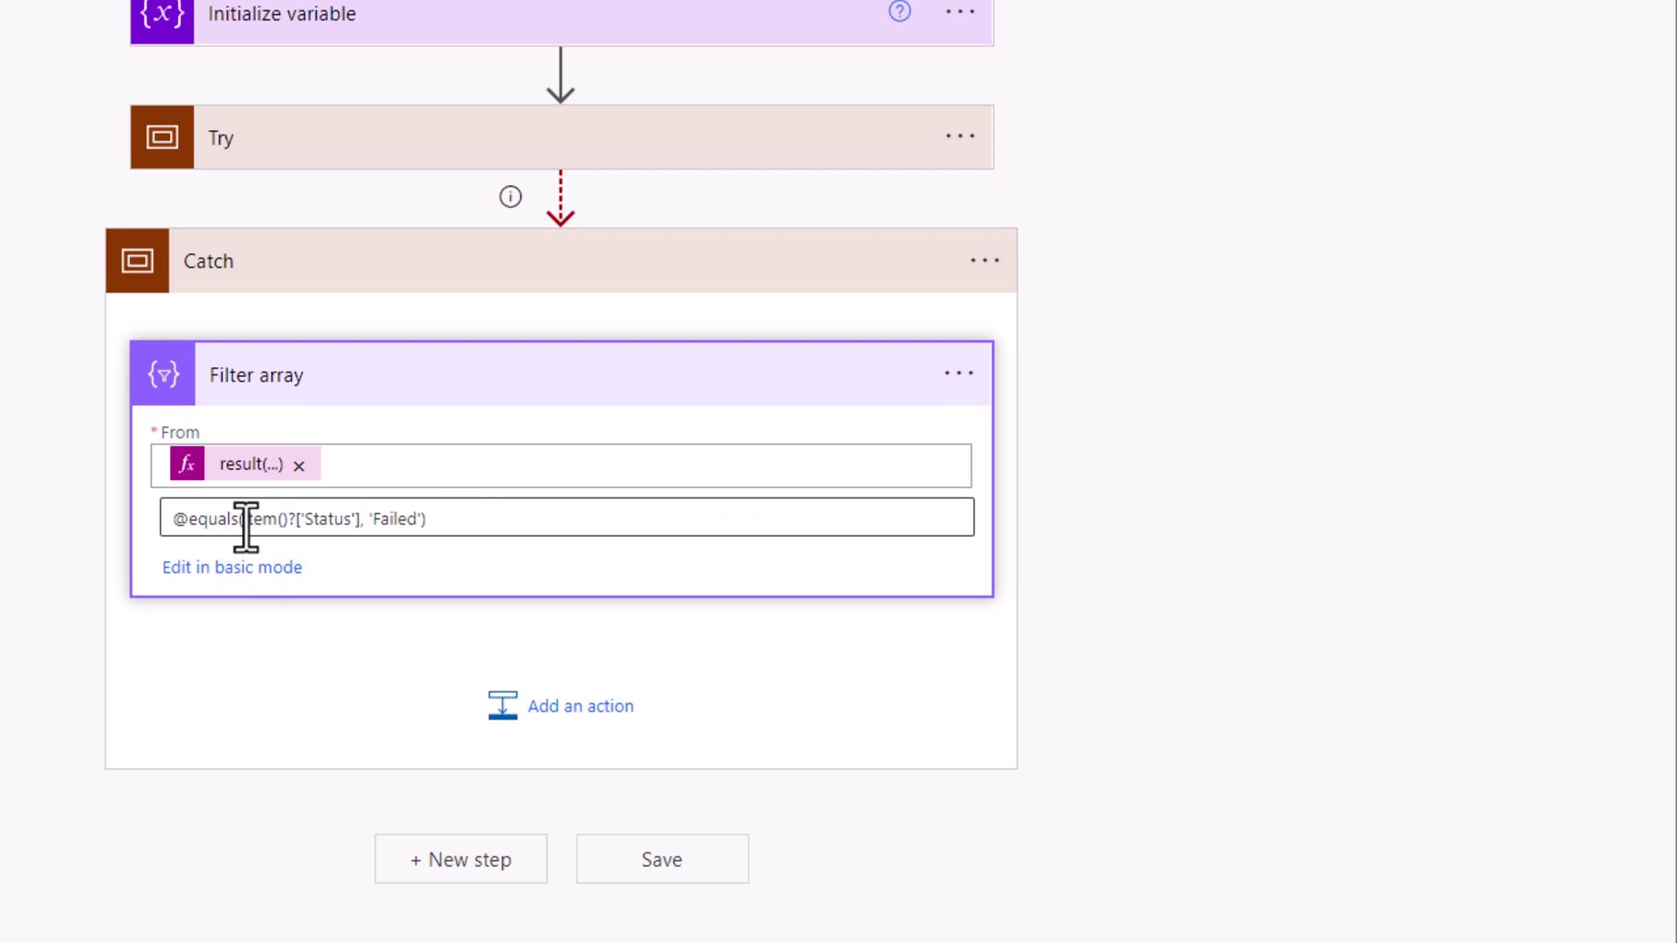
pyautogui.moveTo(456, 519); pyautogui.dragTo(82, 513)
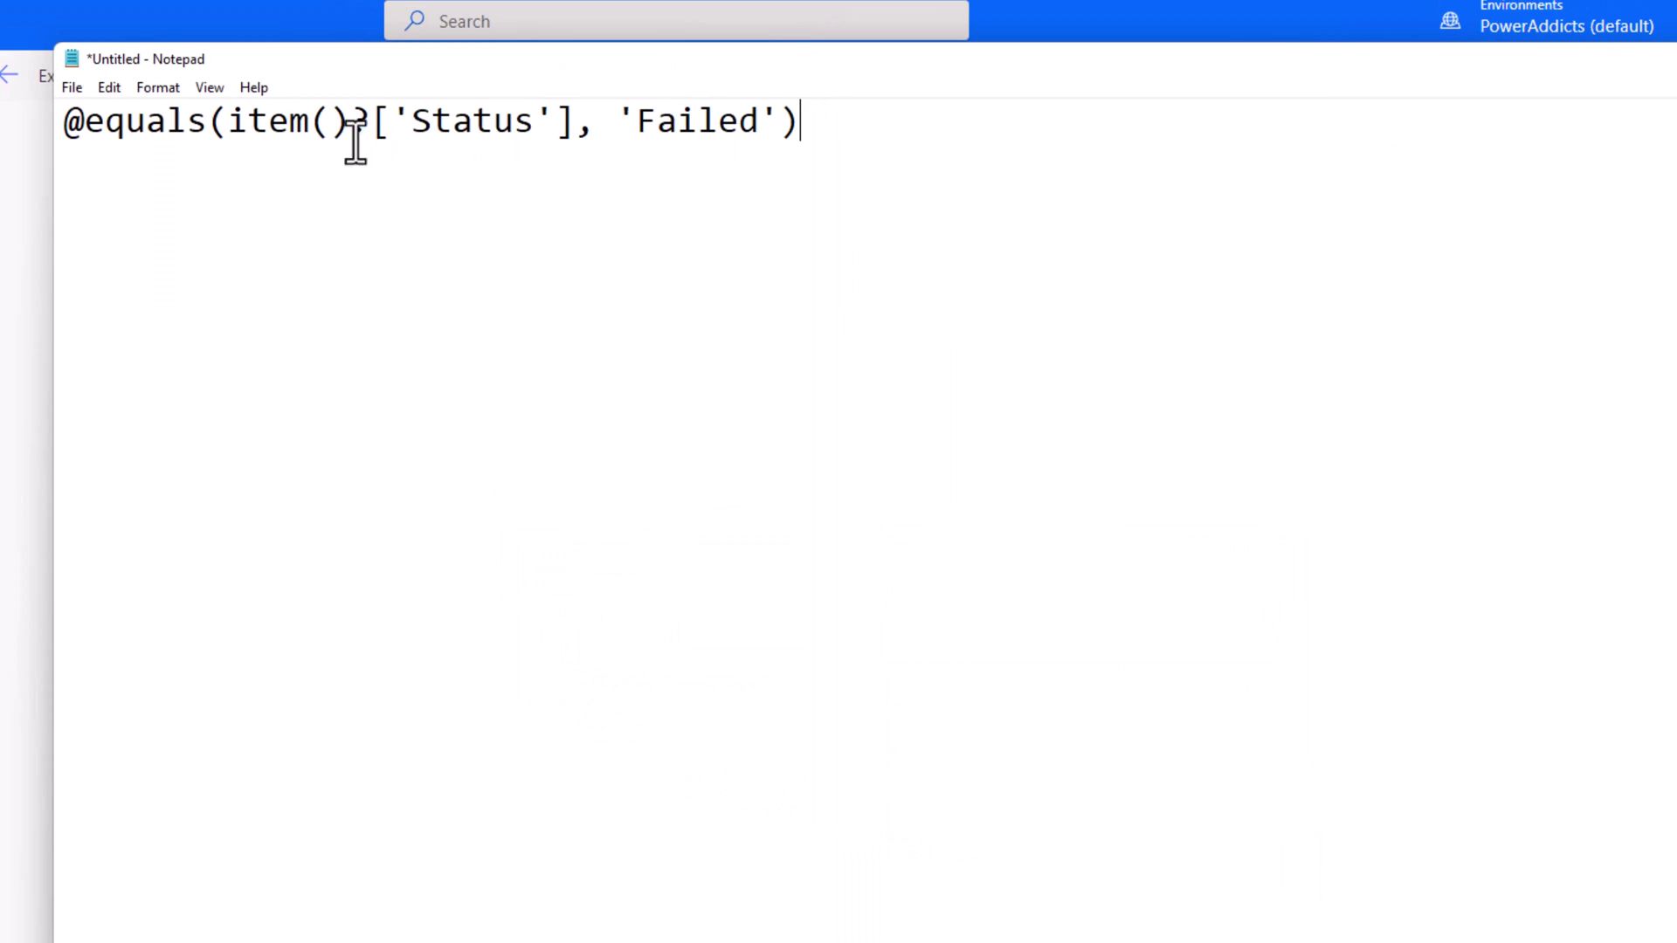
pyautogui.click(73, 140)
pyautogui.write('or(')
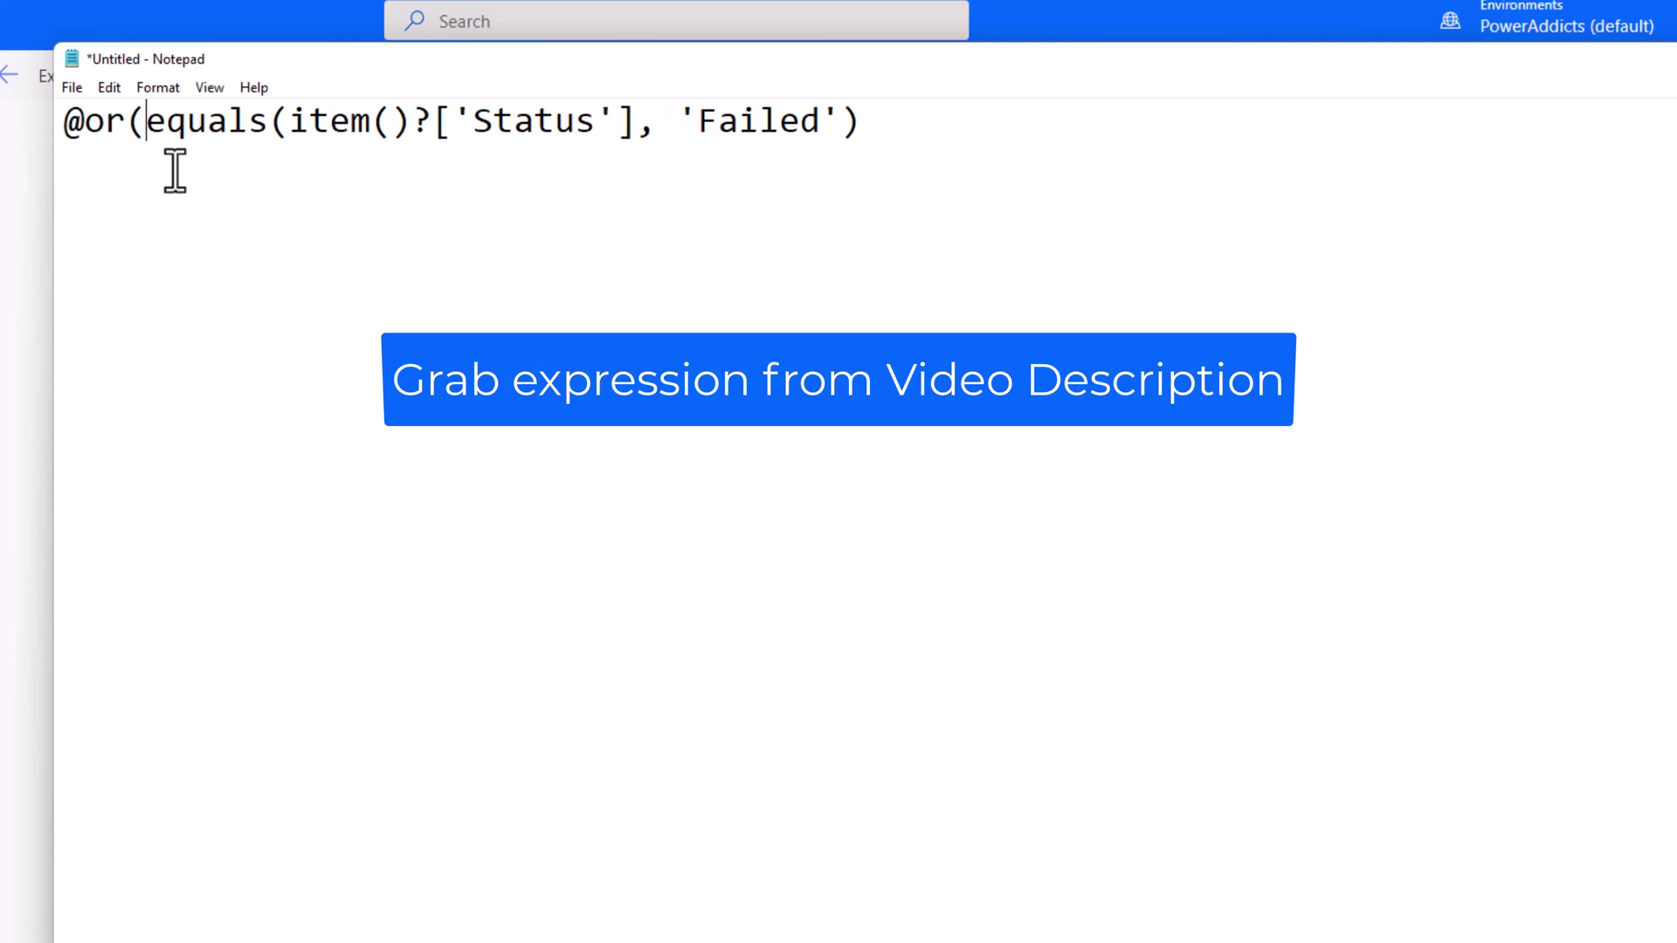
pyautogui.moveTo(147, 120); pyautogui.dragTo(884, 120)
pyautogui.hotkey('ctrl', 'c')
pyautogui.click(883, 120)
pyautogui.write(',')
pyautogui.hotkey('ctrl', 'v')
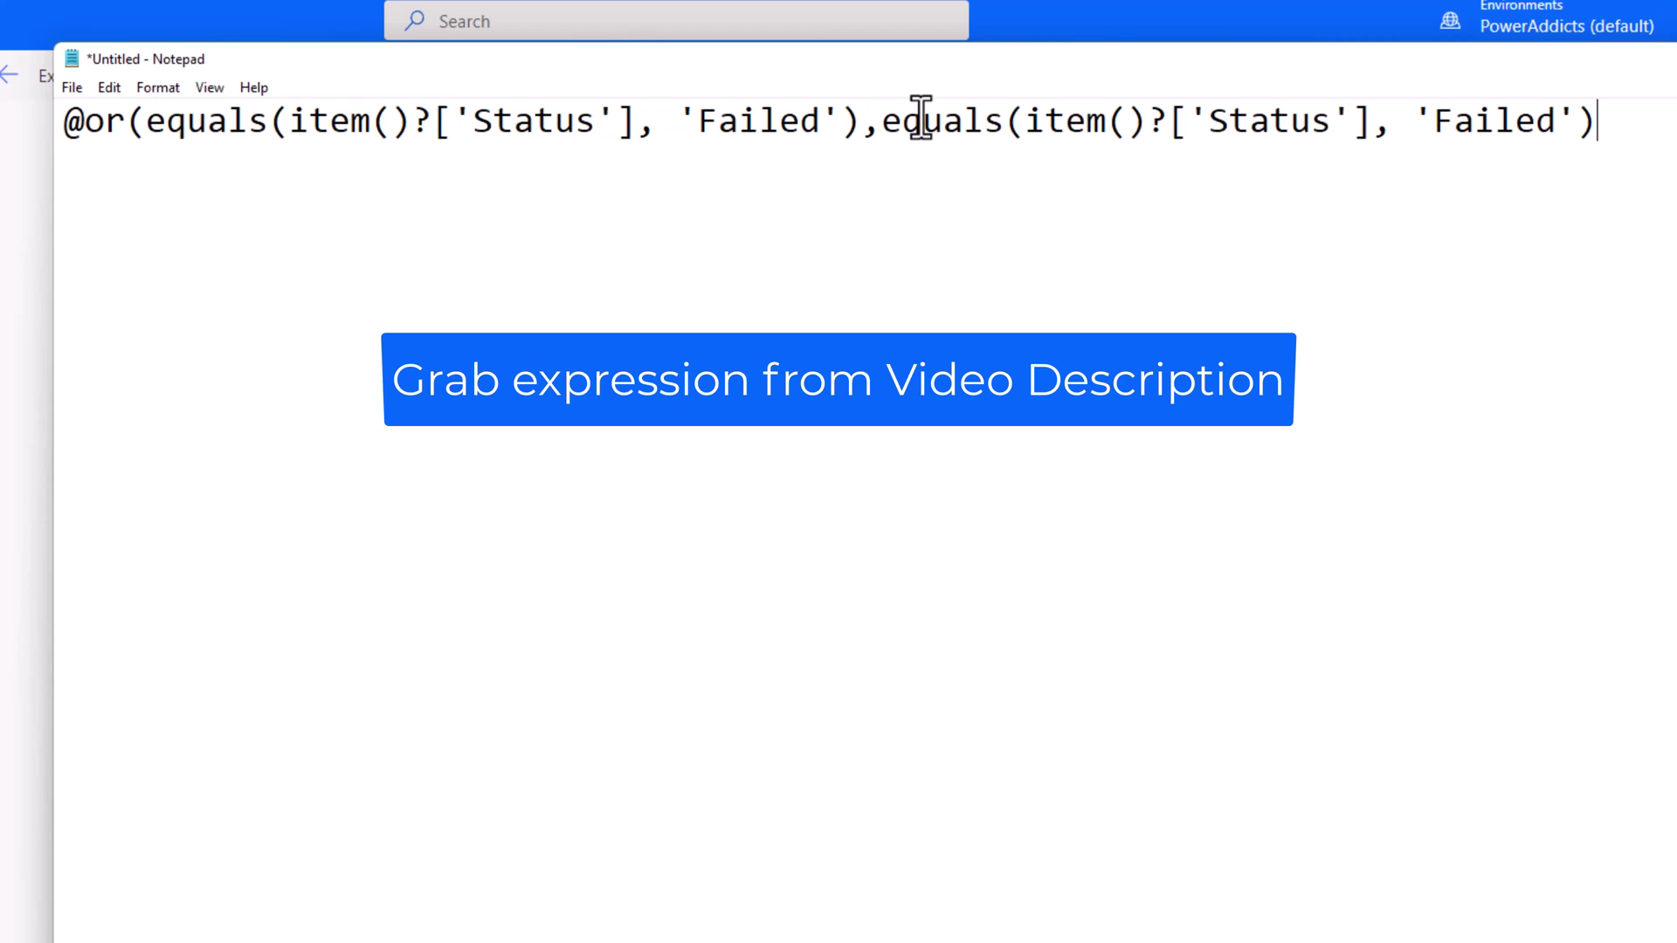
# Change the second clause's Failed to TimedOut, close the parenthesis and copy the whole expression.
pyautogui.doubleClick(1446, 121)
pyautogui.write('TimedOut')
pyautogui.click(1663, 132)
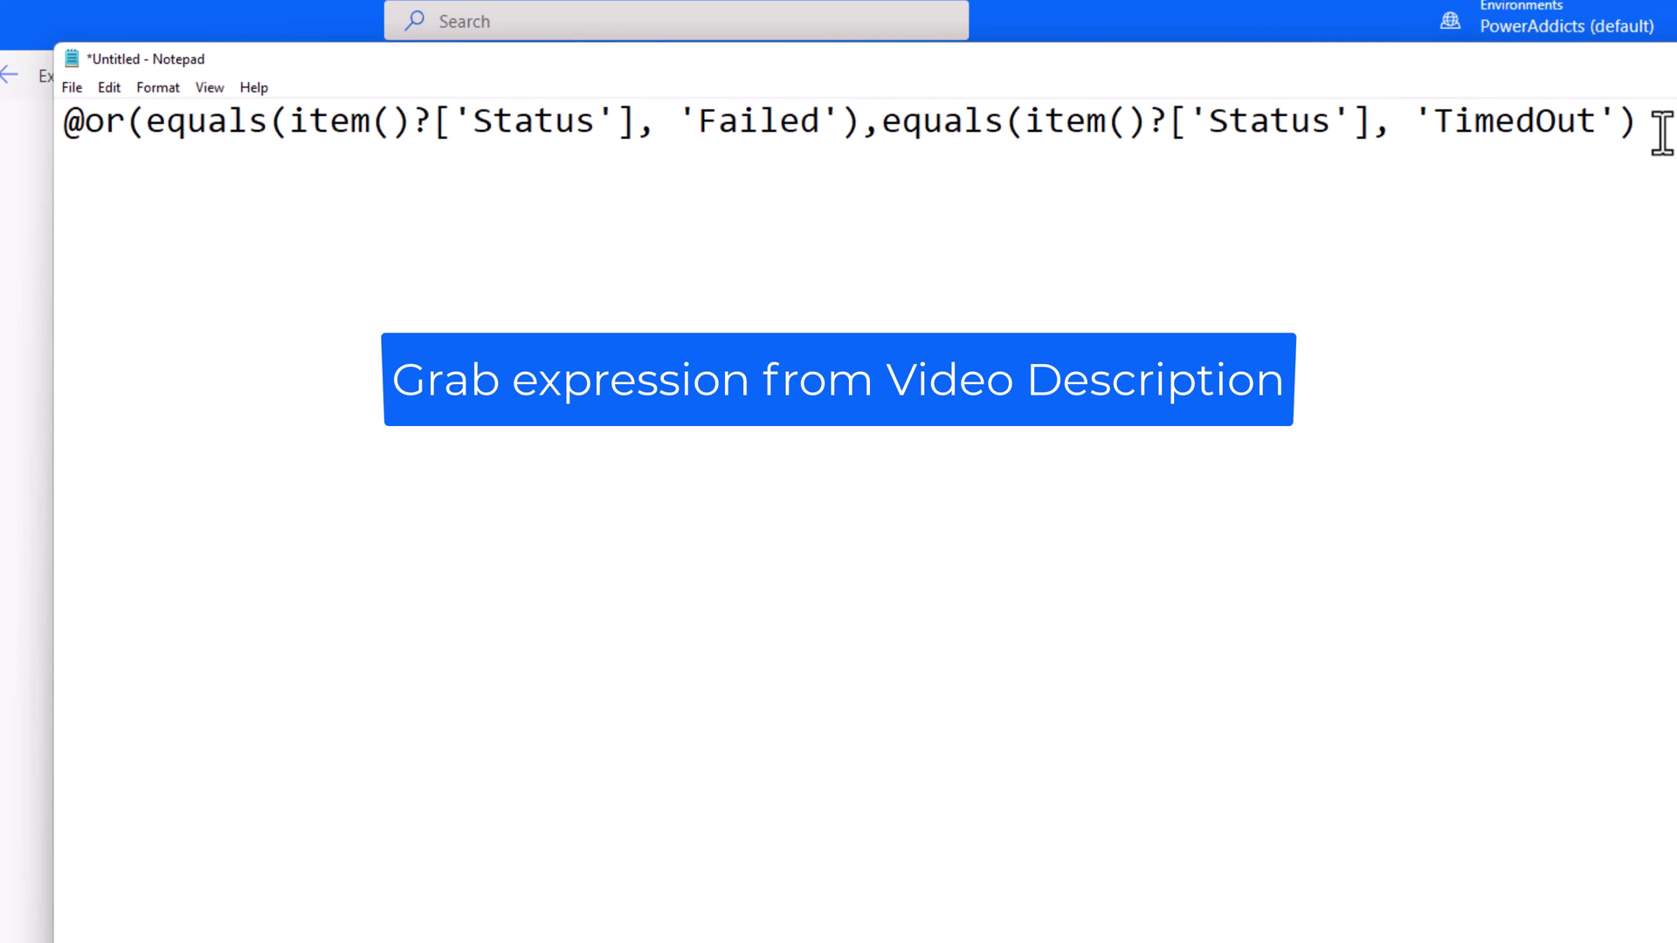
pyautogui.write(')')
pyautogui.hotkey('ctrl', 'a')
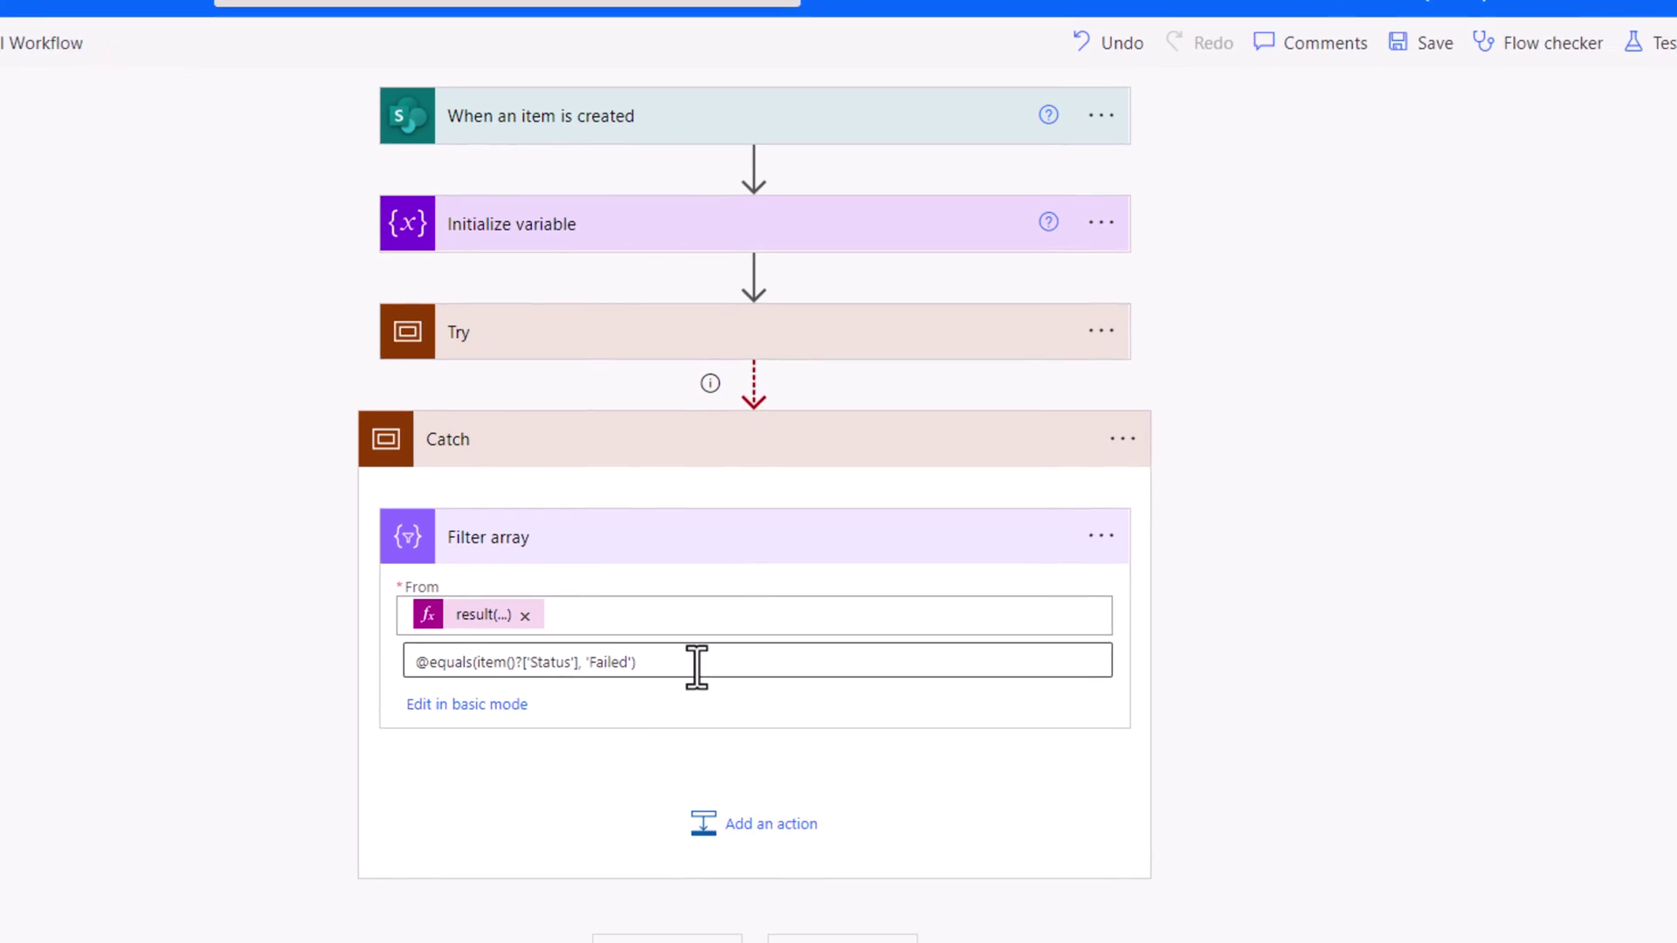
pyautogui.hotkey('ctrl', 'a')
pyautogui.hotkey('ctrl', 'v')
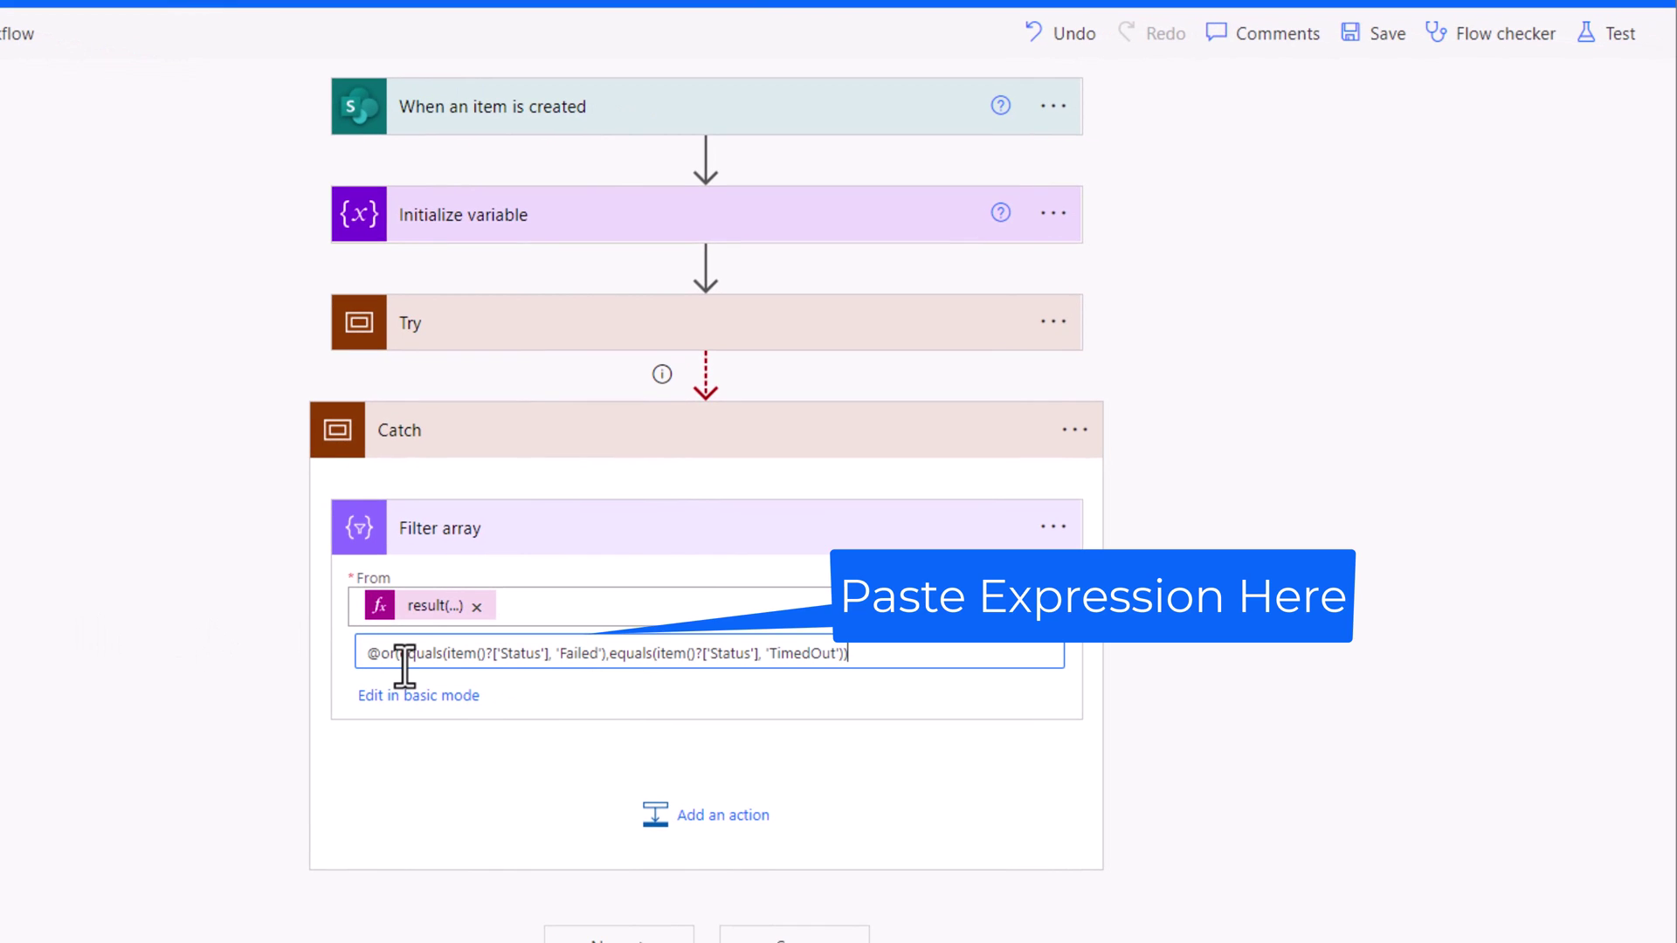
pyautogui.click(234, 680)
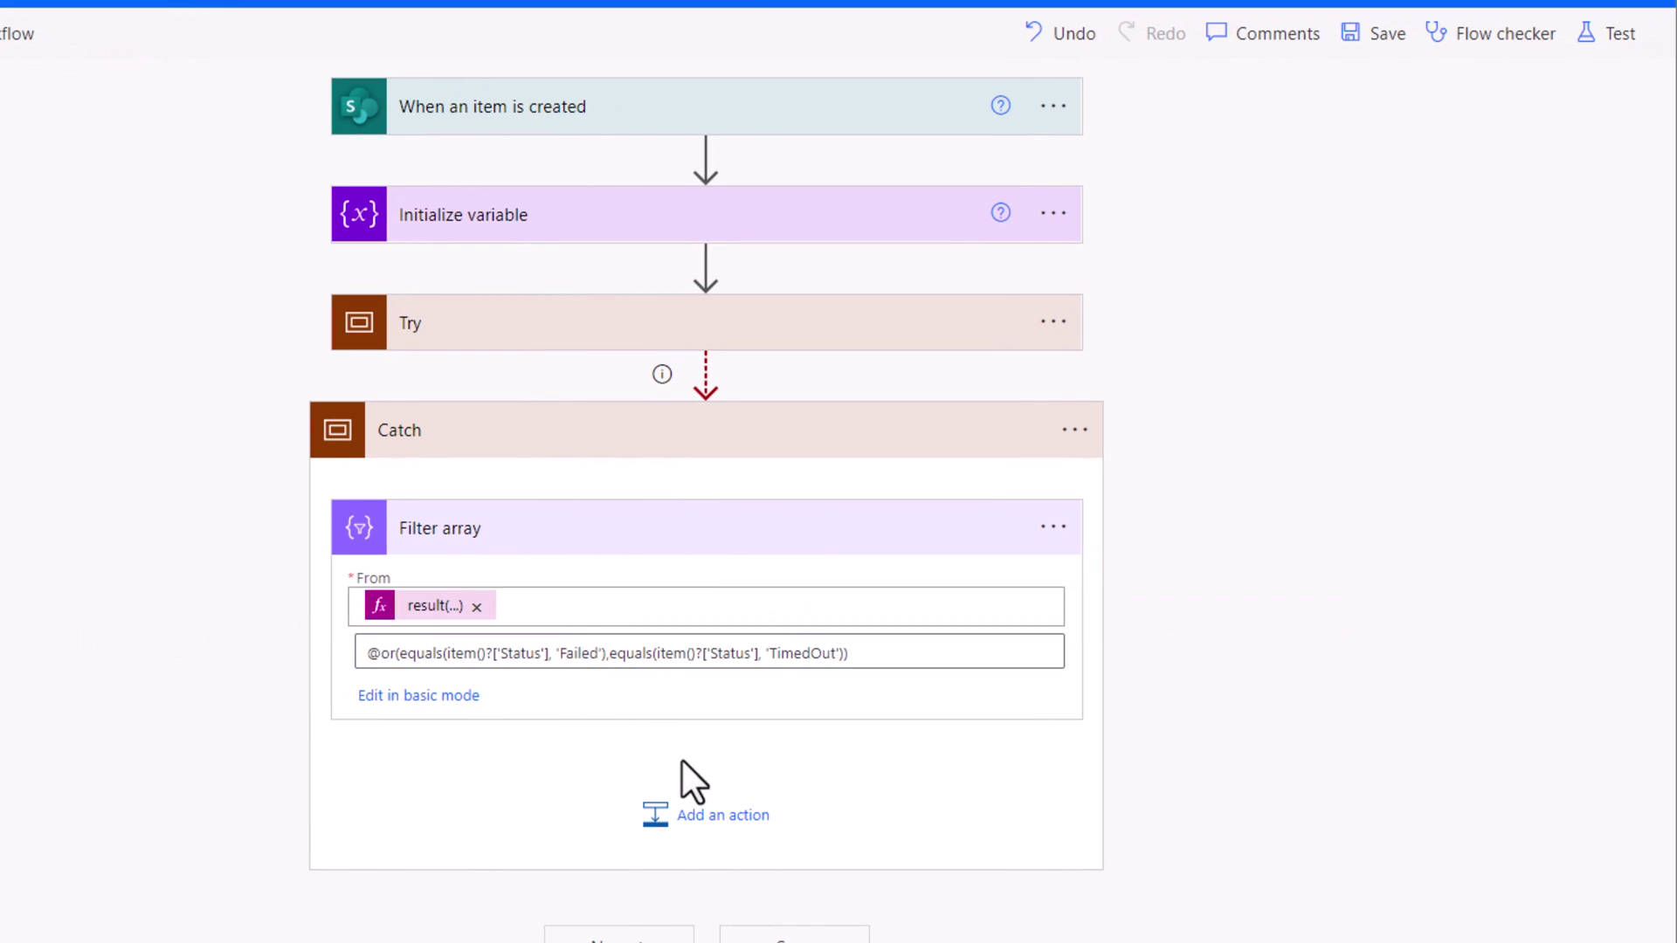
pyautogui.click(709, 815)
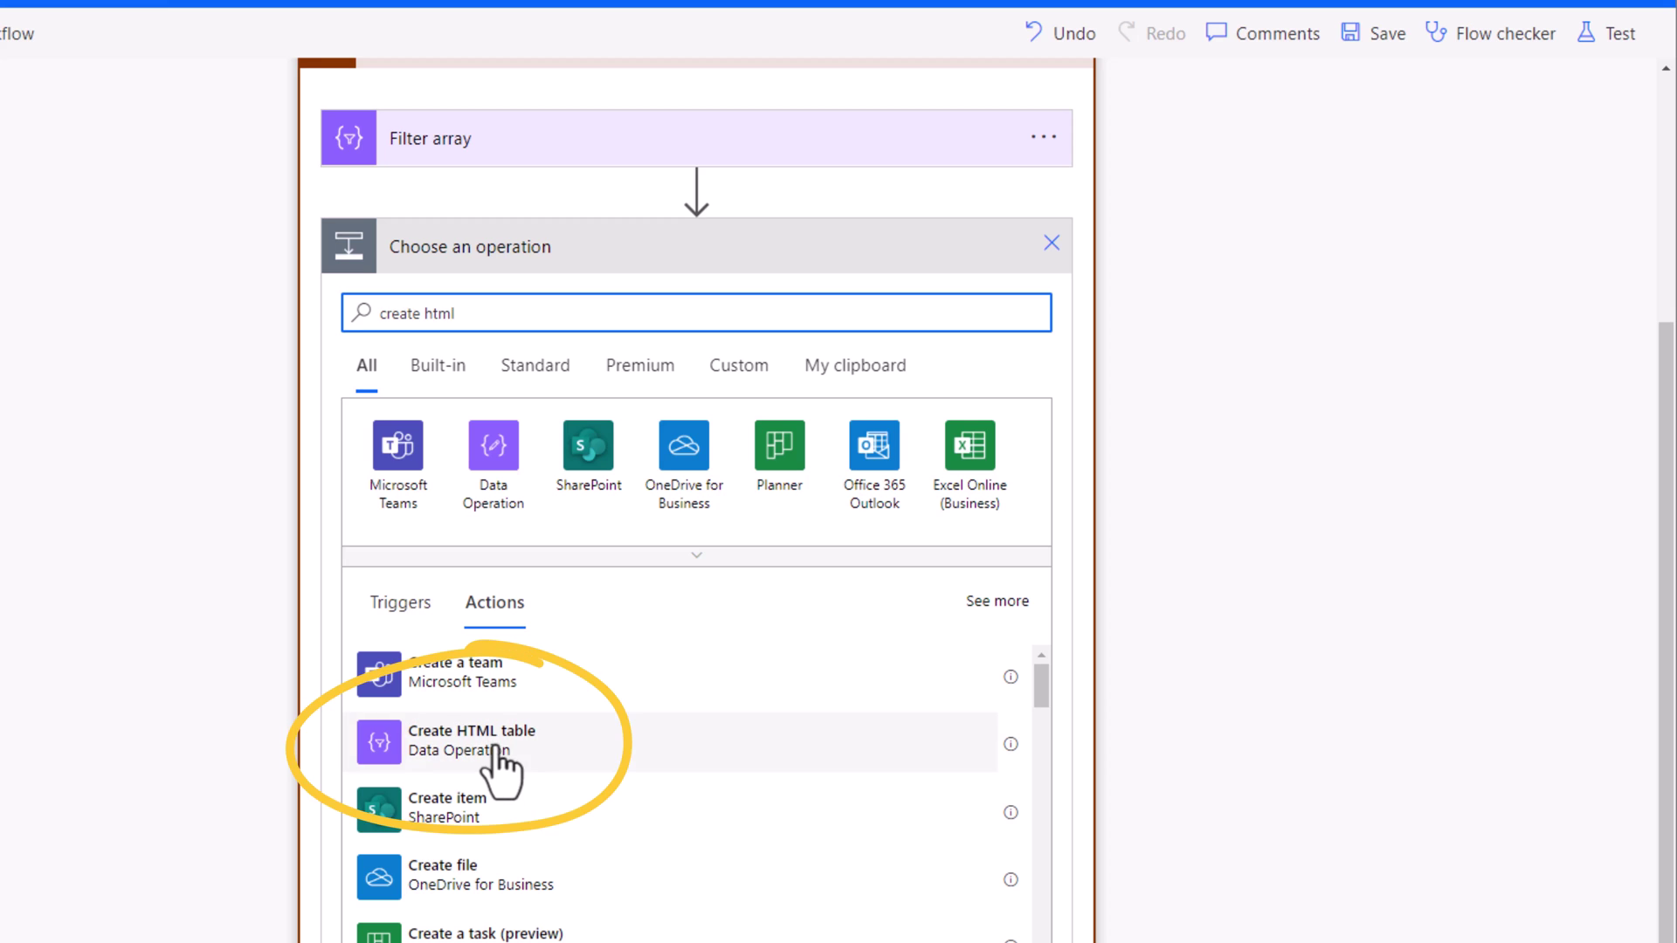
pyautogui.click(495, 748)
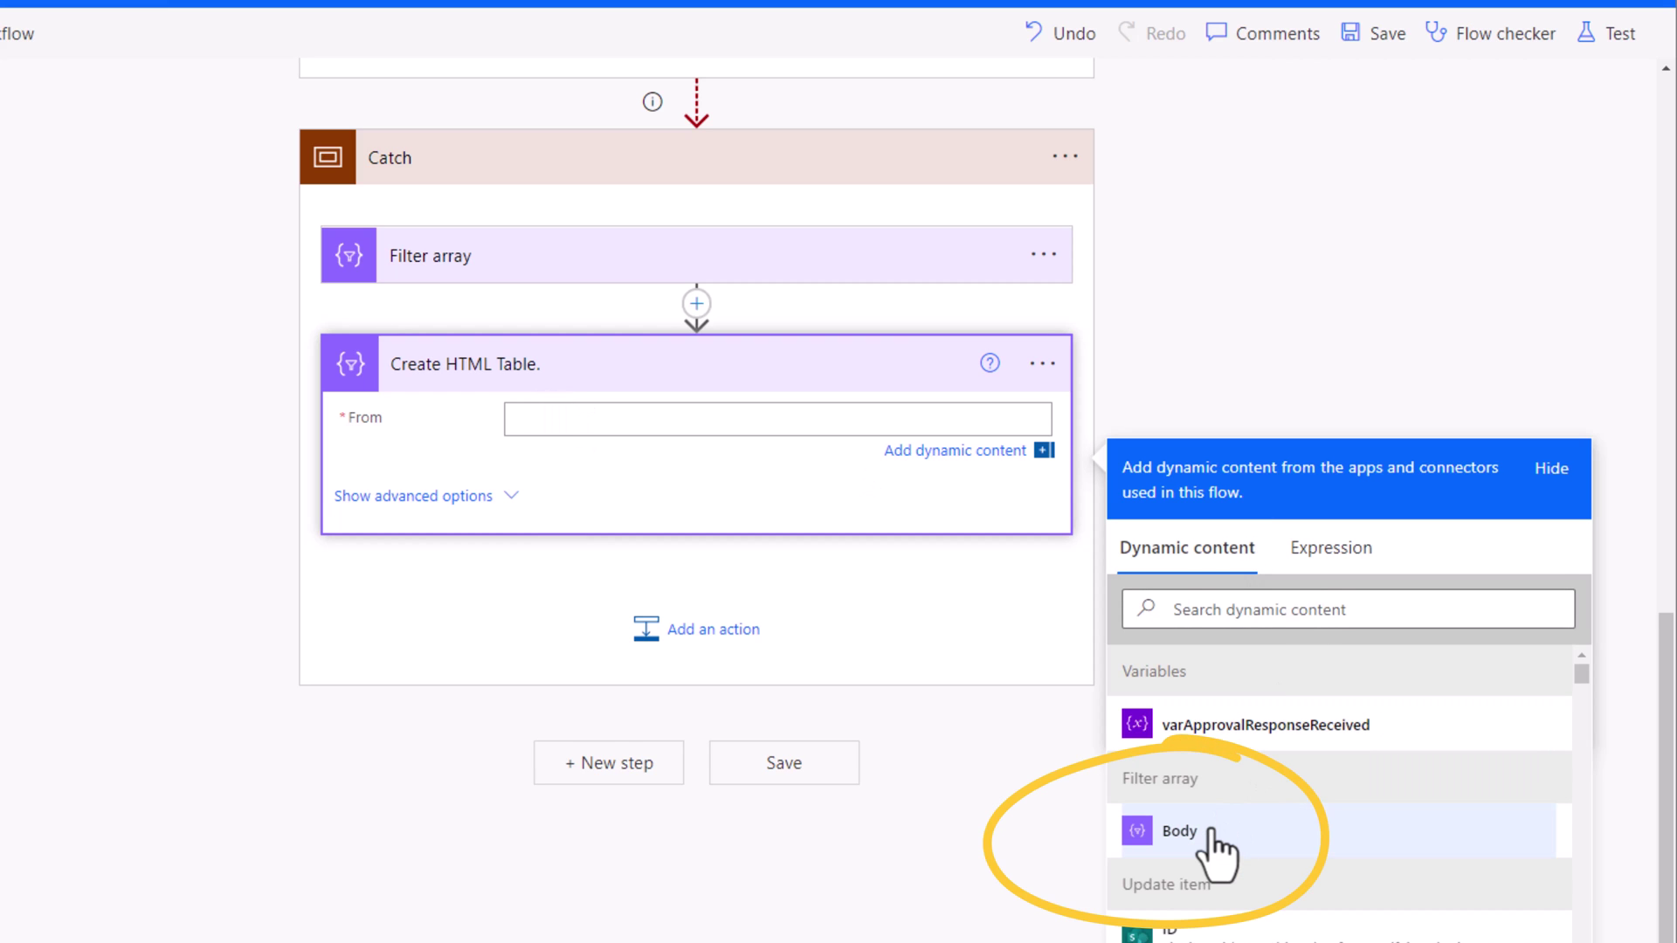
pyautogui.click(1179, 832)
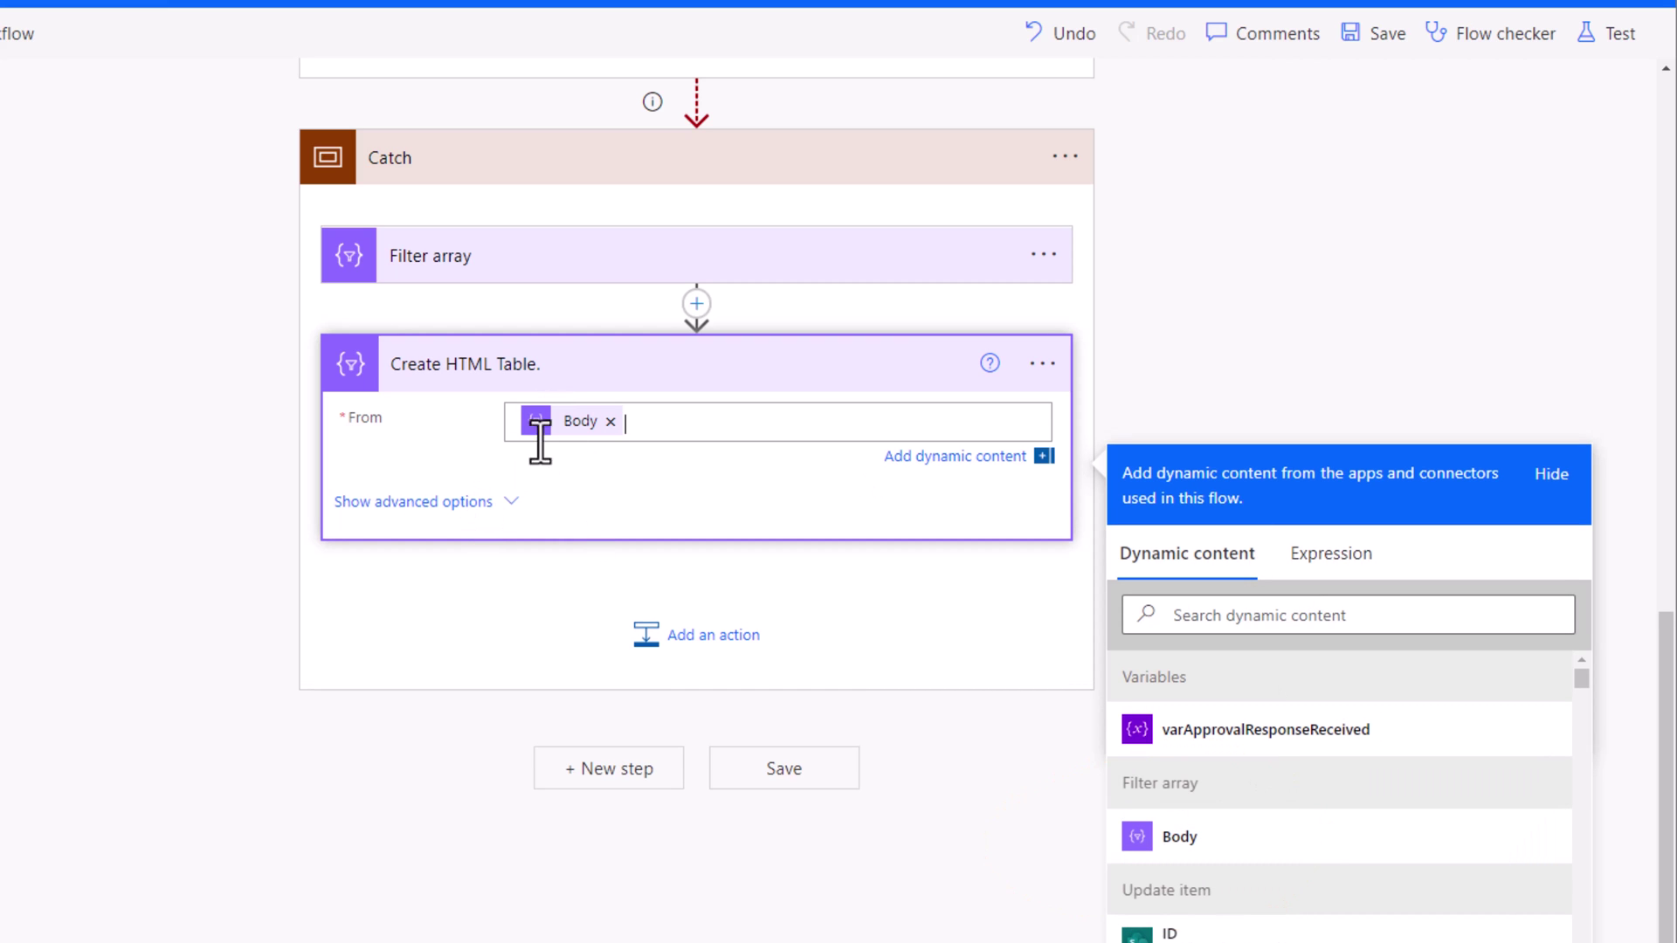
pyautogui.click(496, 505)
pyautogui.click(511, 526)
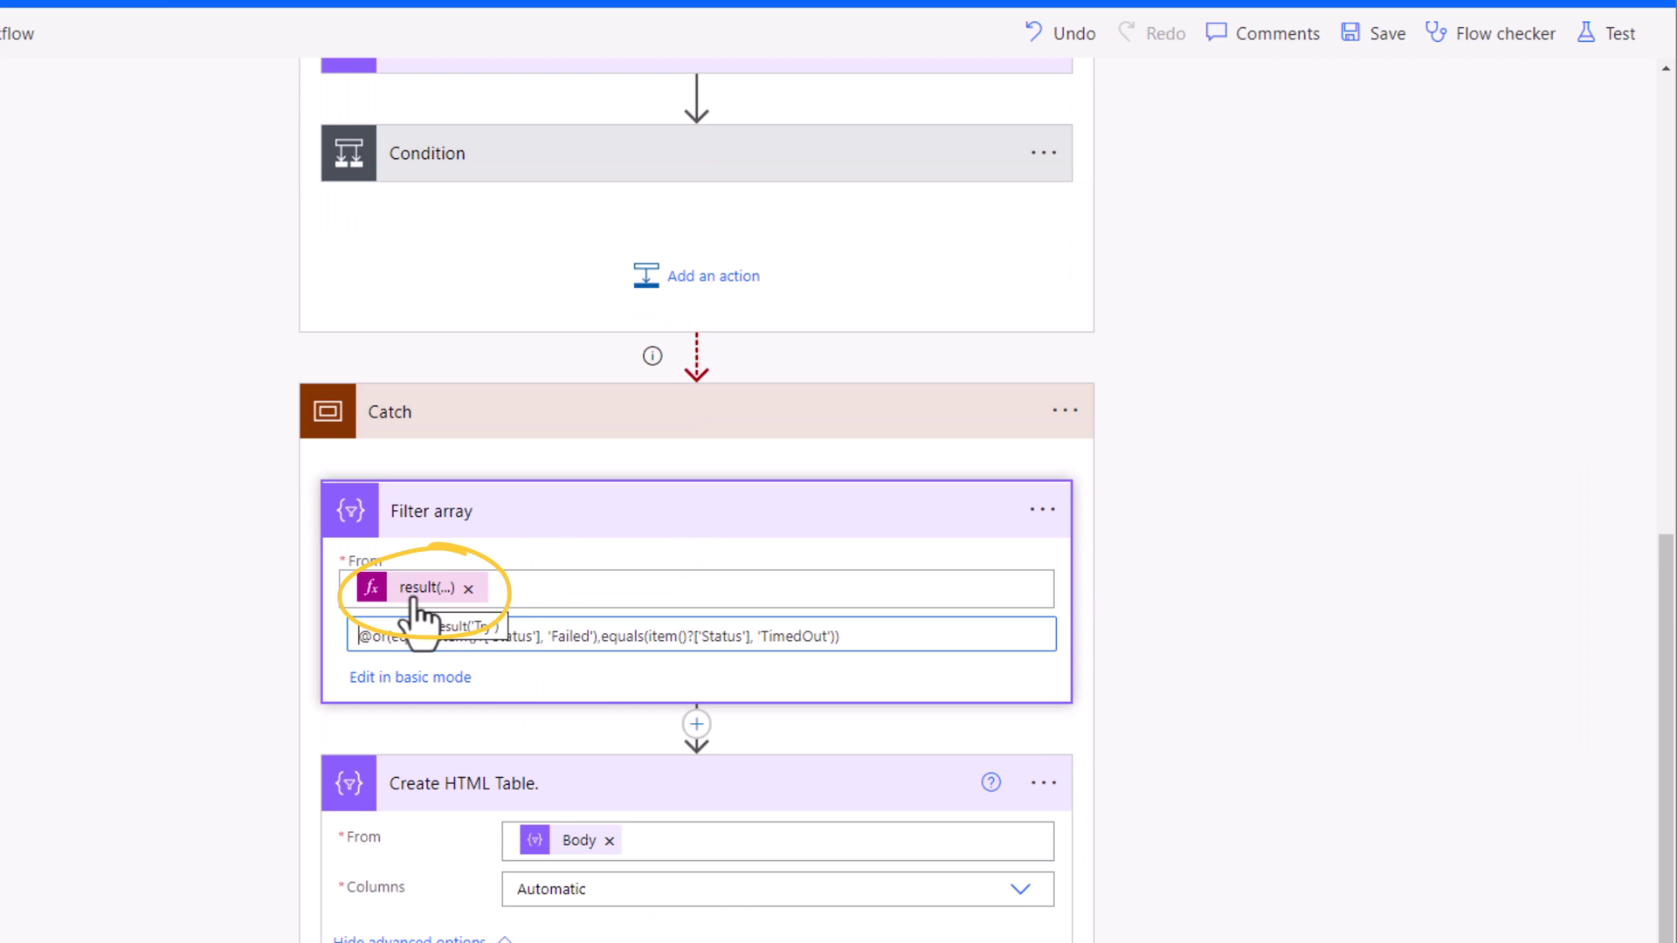
pyautogui.scroll(-2, 517, 744)
# Switch the table to custom columns and add an Action column with the expression item()?['name'].
pyautogui.click(543, 734)
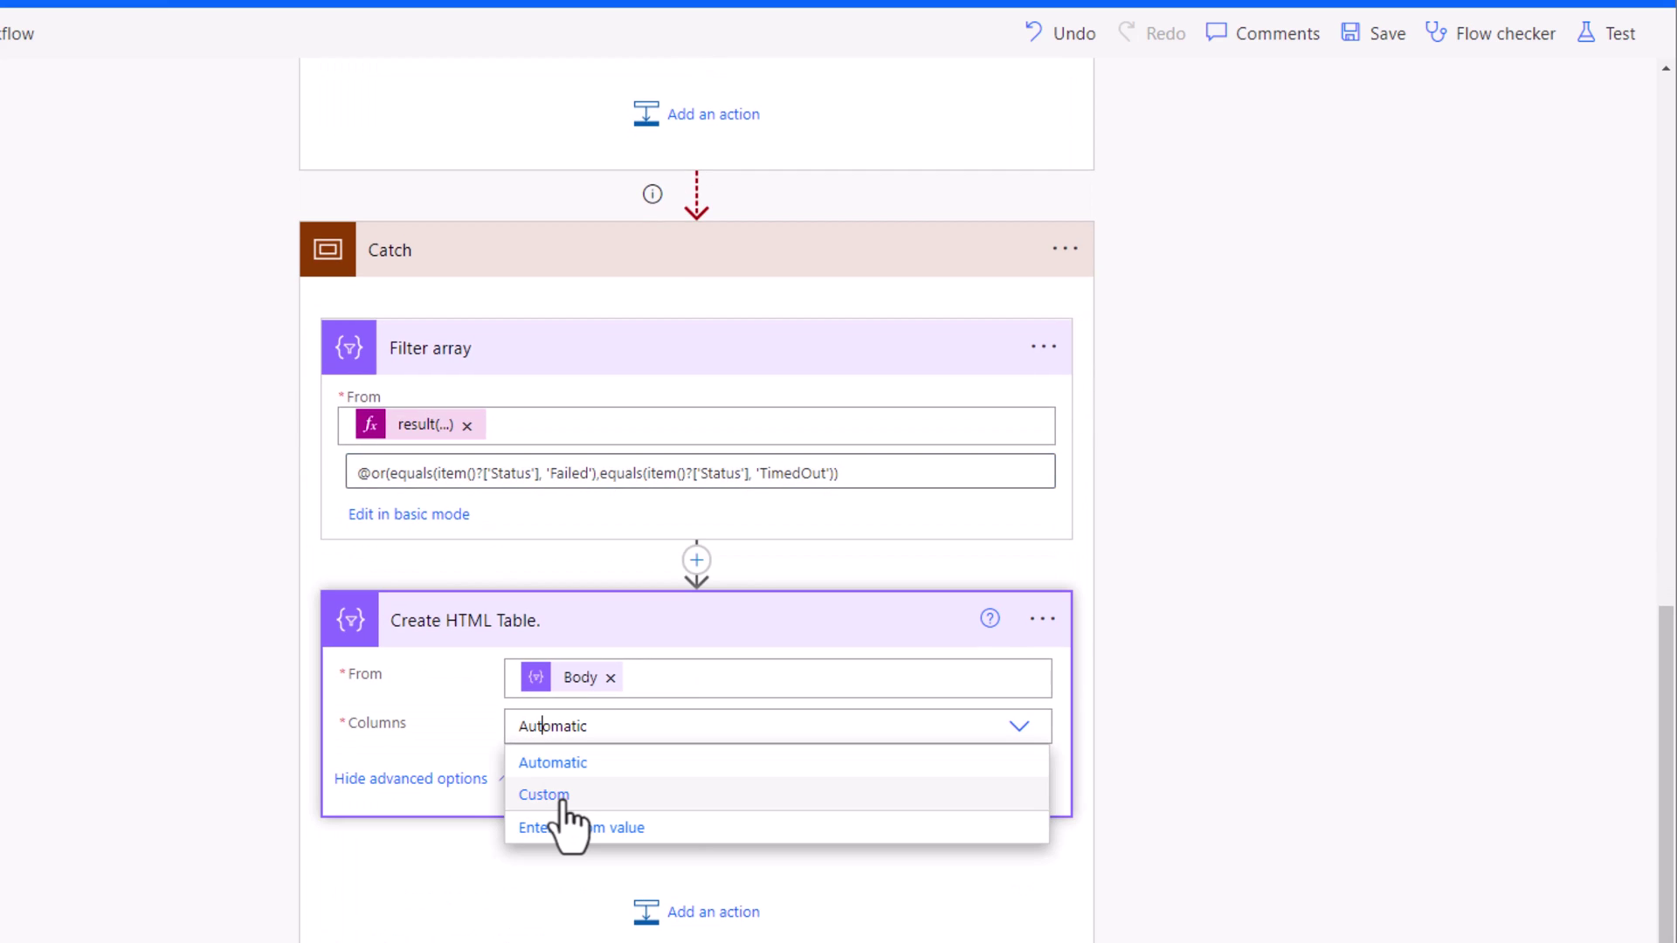
pyautogui.click(543, 795)
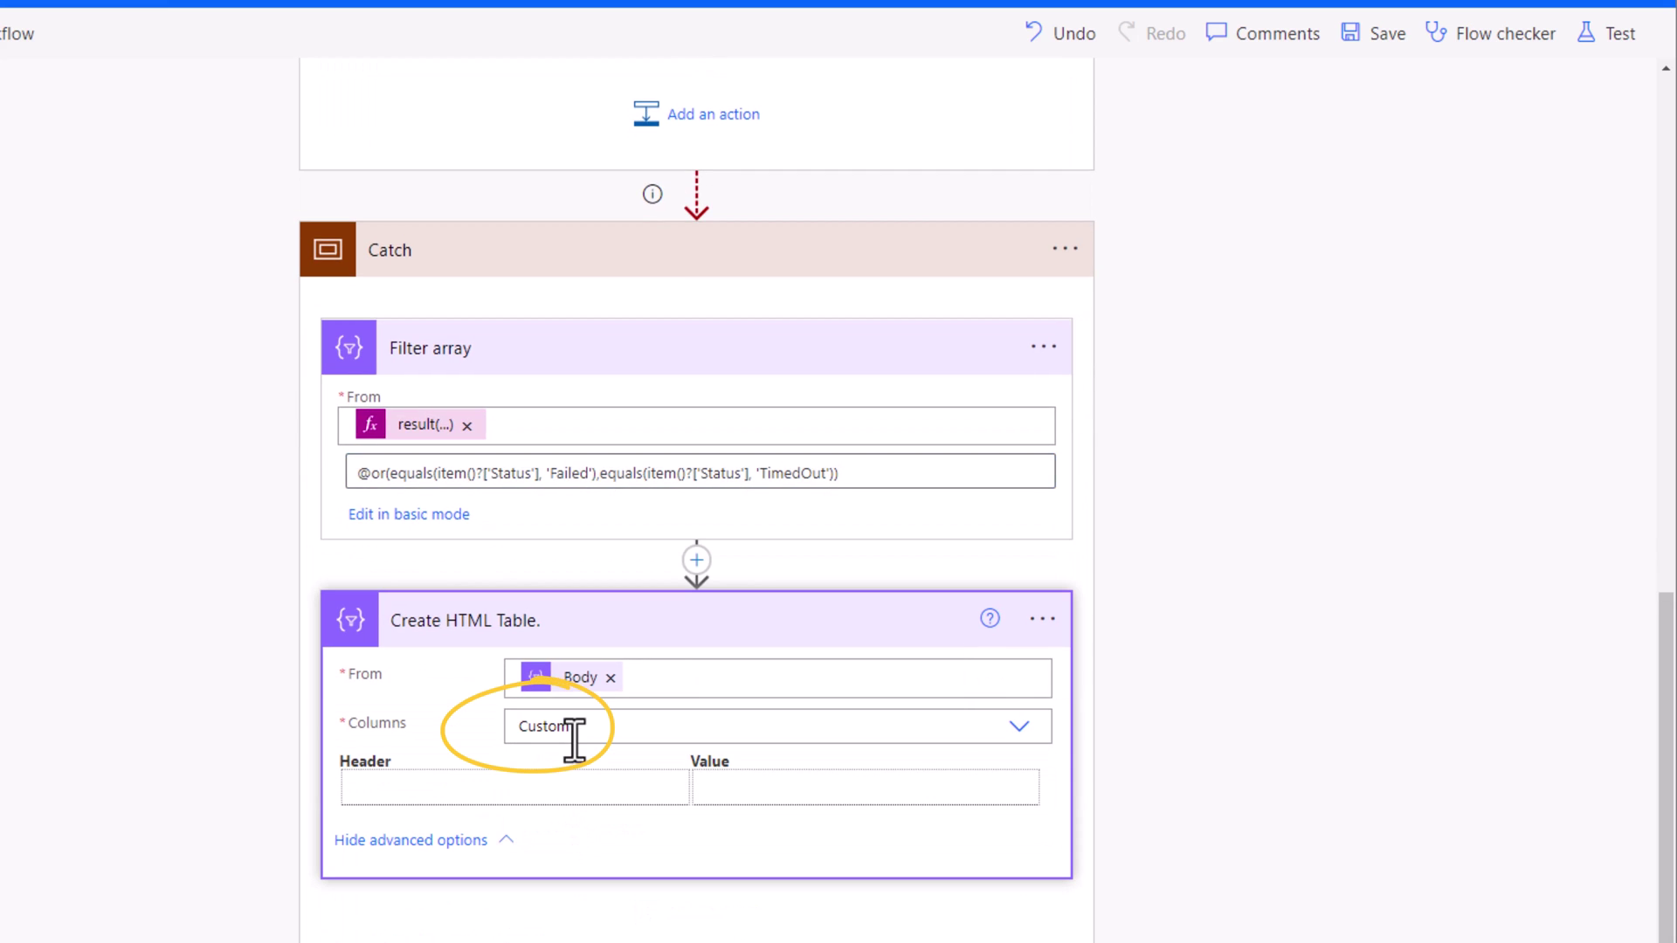
pyautogui.click(440, 791)
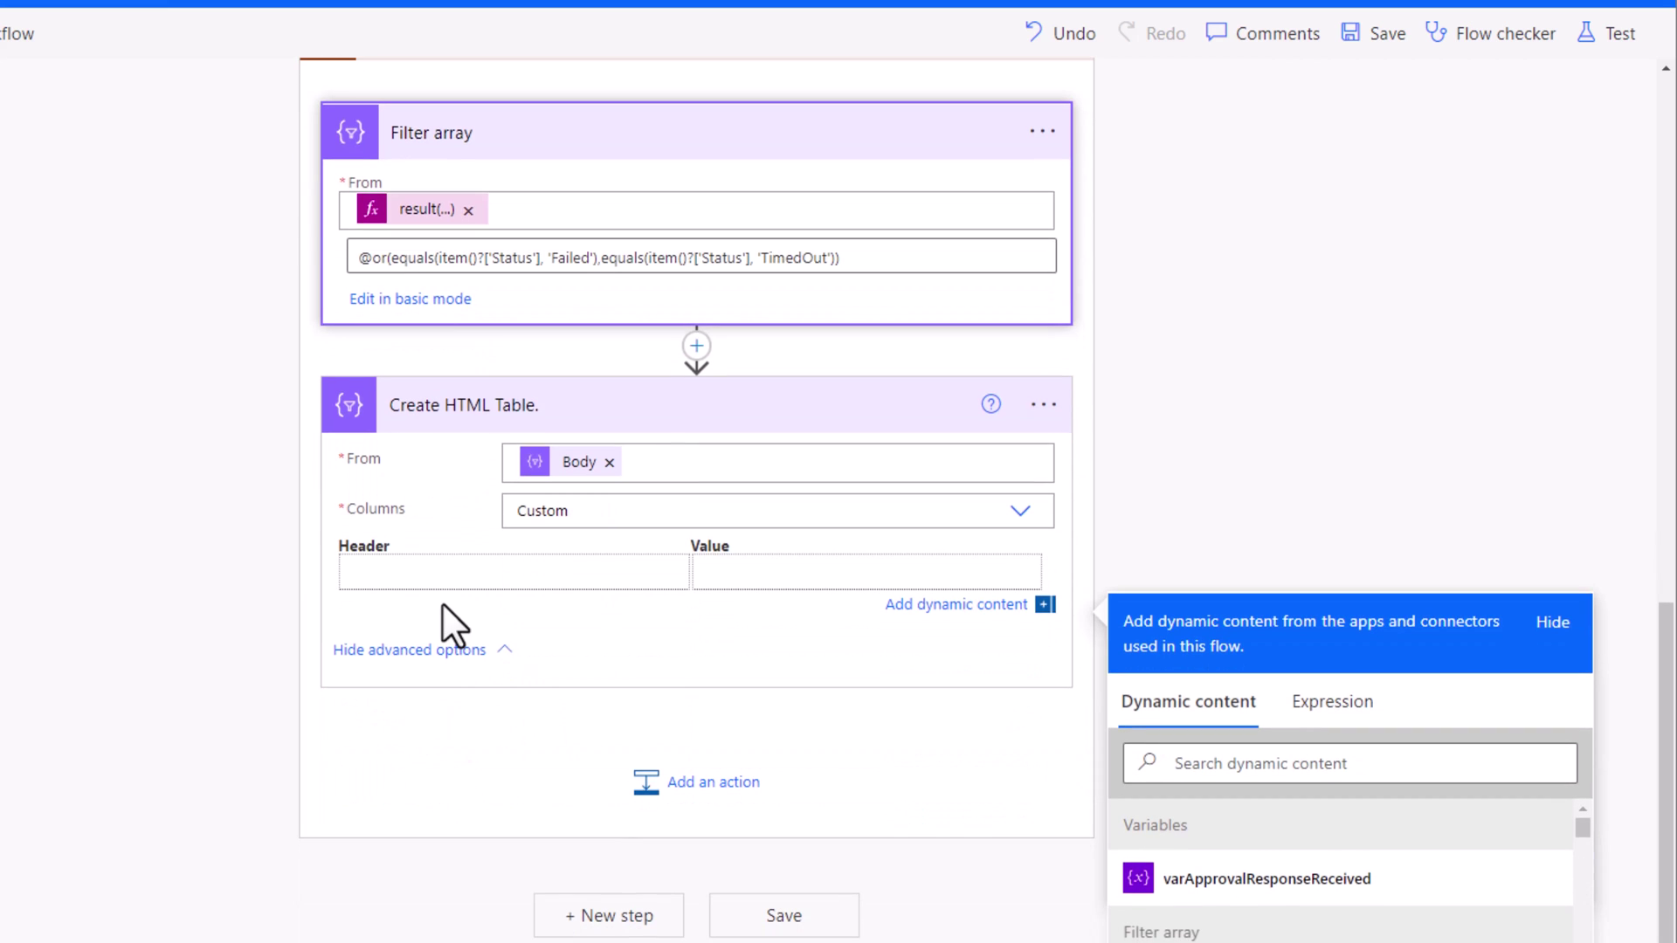
pyautogui.write('Action')
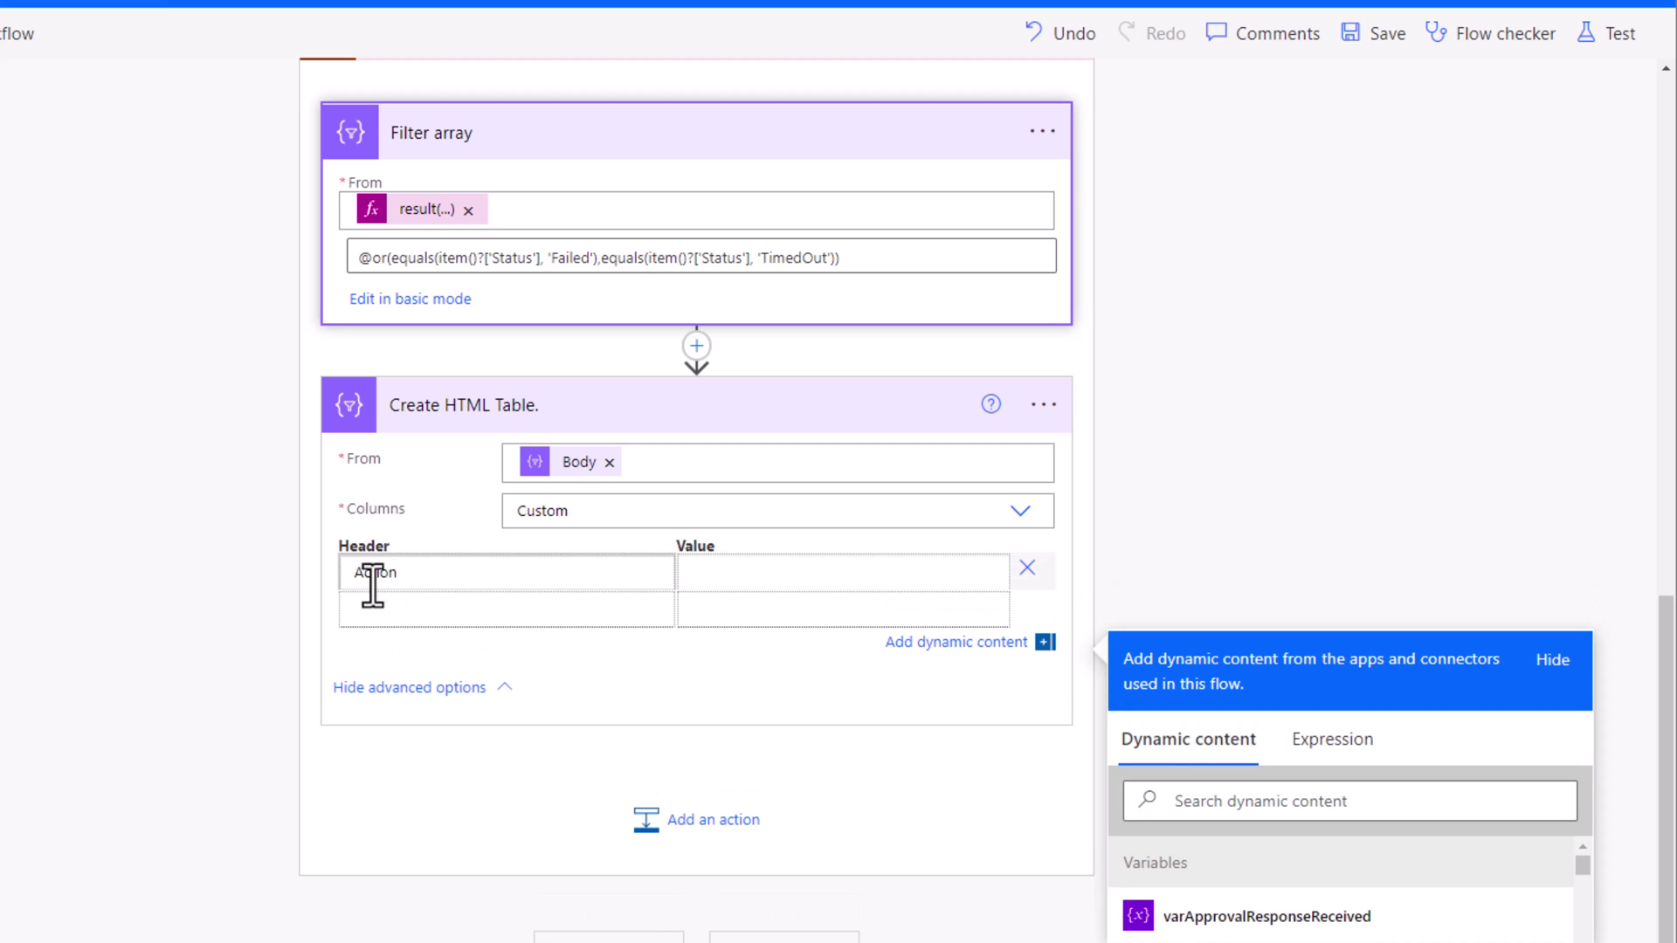
pyautogui.click(798, 570)
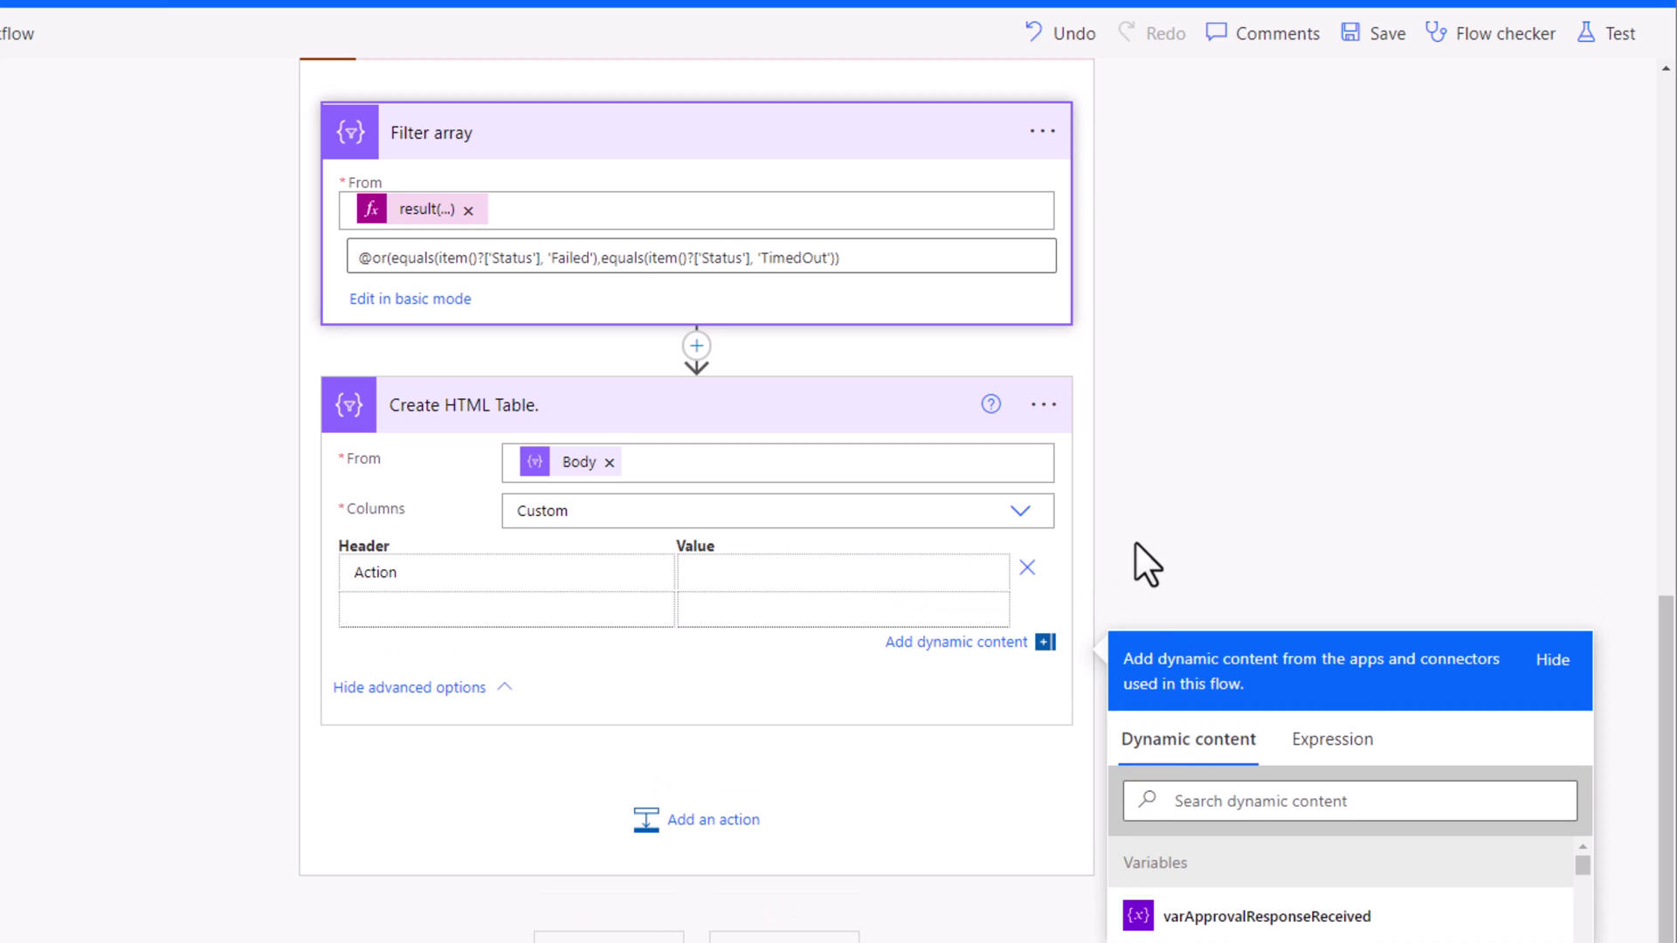
pyautogui.scroll(-2, 1135, 559)
pyautogui.click(1363, 601)
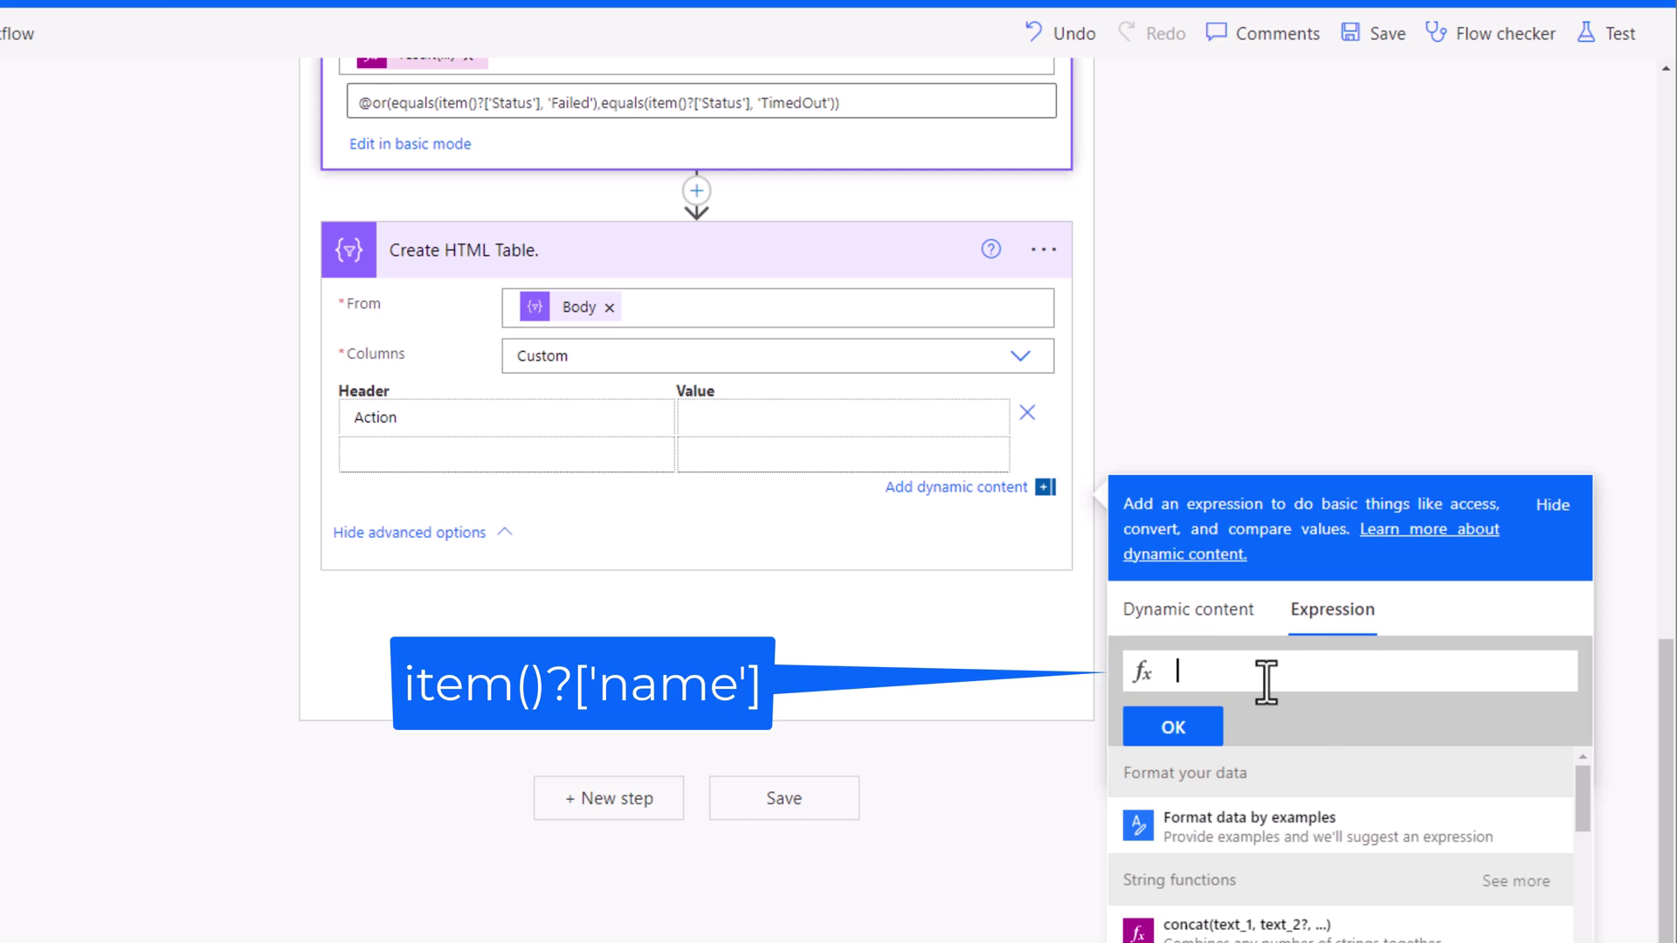
pyautogui.write("item()?['name")
pyautogui.hotkey('ctrl', 'a')
pyautogui.click(1386, 671)
pyautogui.click(1174, 727)
# Add a Status column whose value is the pasted status expression.
pyautogui.click(465, 456)
pyautogui.write('Stat')
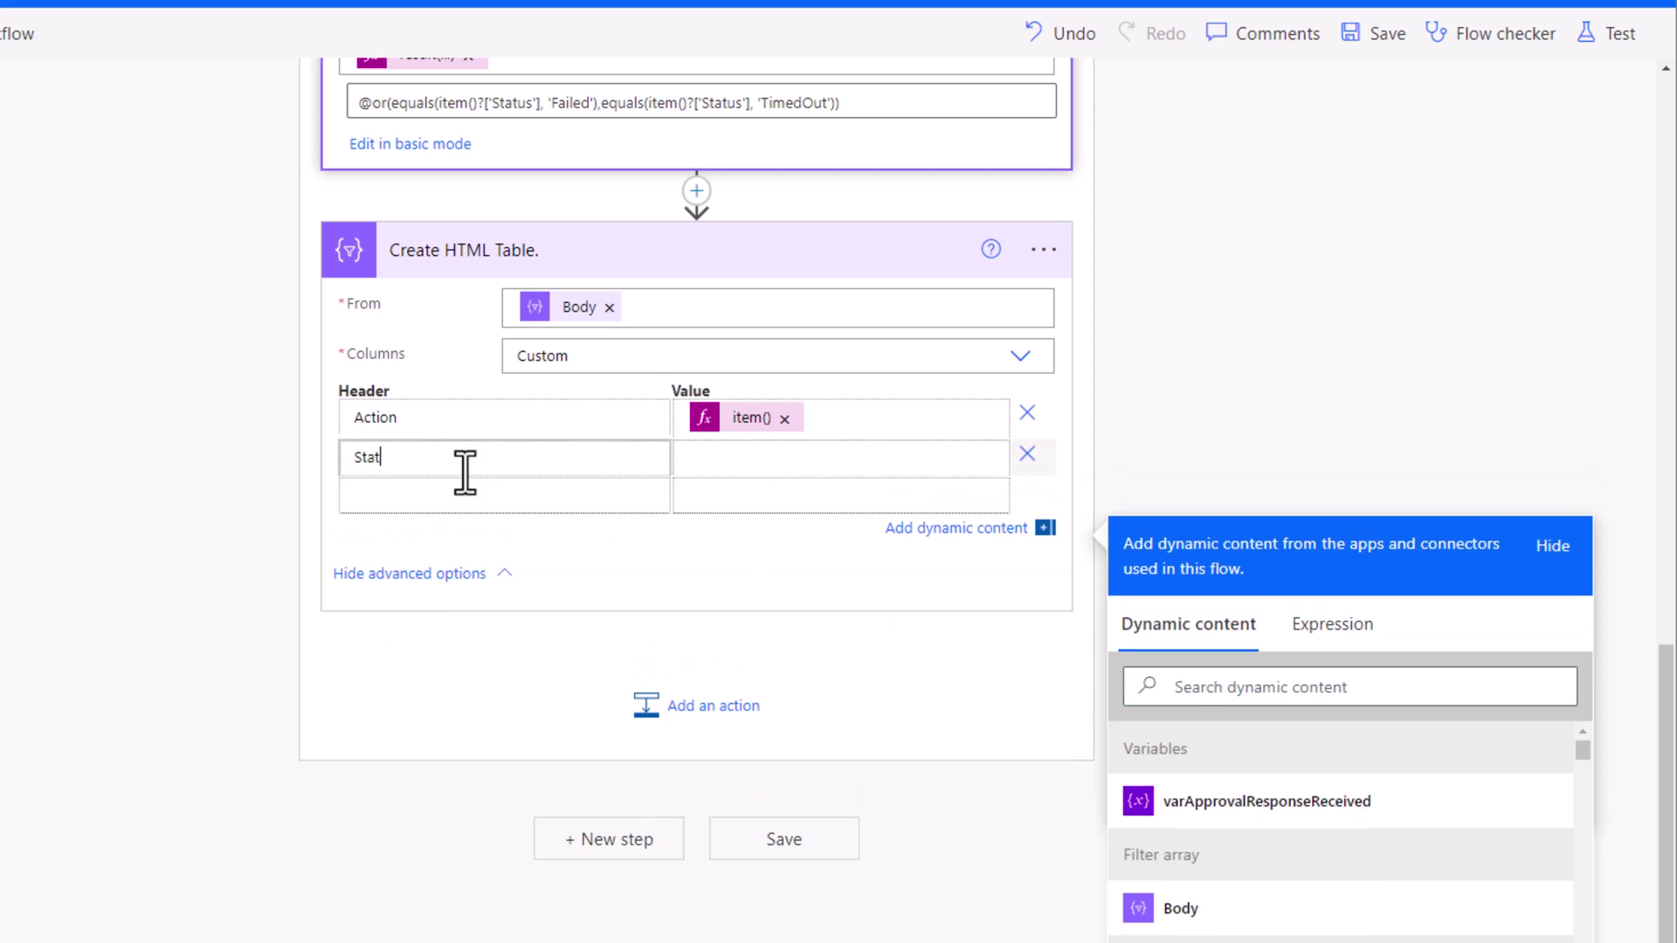
pyautogui.click(682, 471)
pyautogui.click(1332, 623)
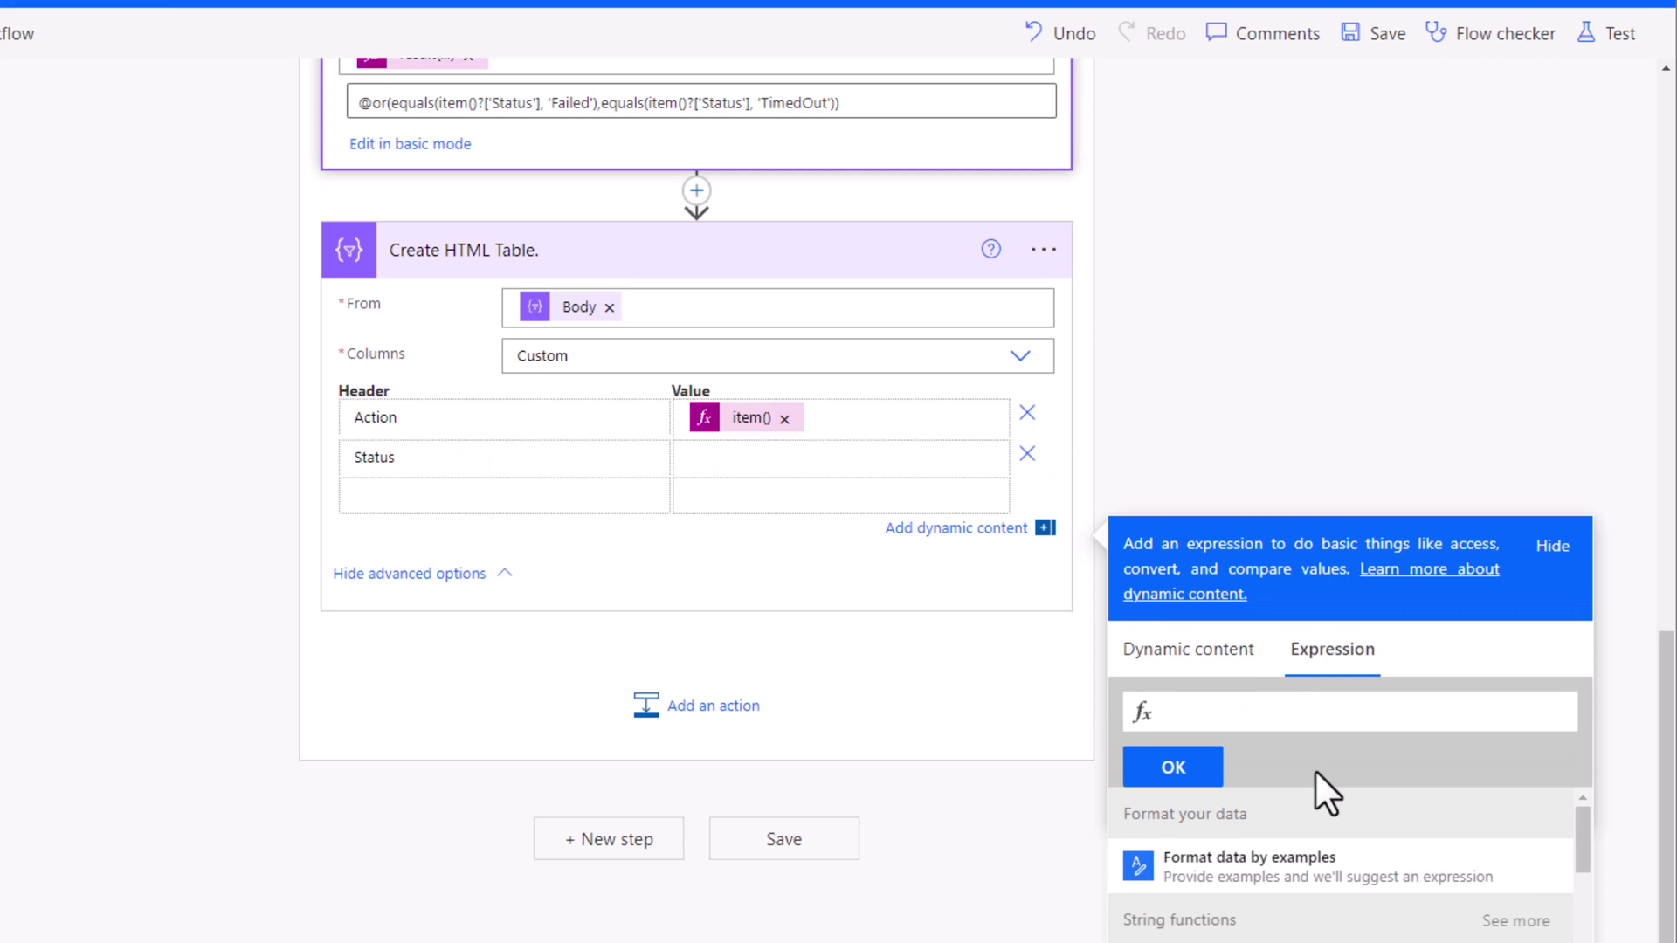
pyautogui.write("item()?['Status']")
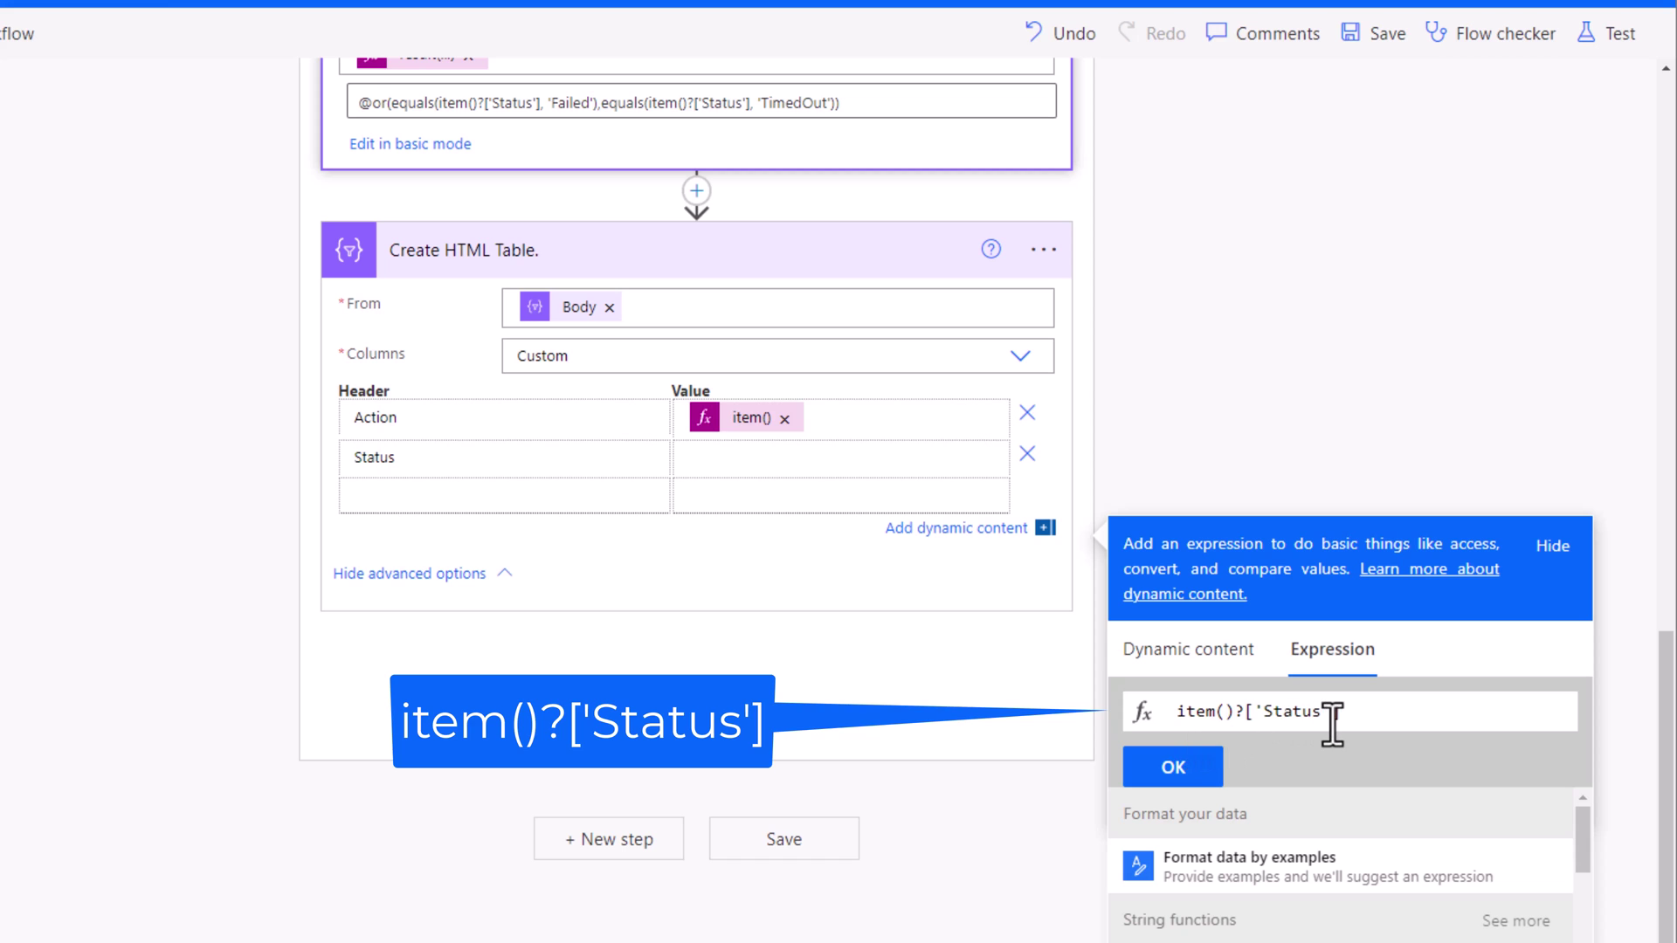
pyautogui.click(1174, 769)
# Add an ErrorMessage column with the expression item()?['error']?['message'].
pyautogui.click(429, 498)
pyautogui.write('ErrorMessage')
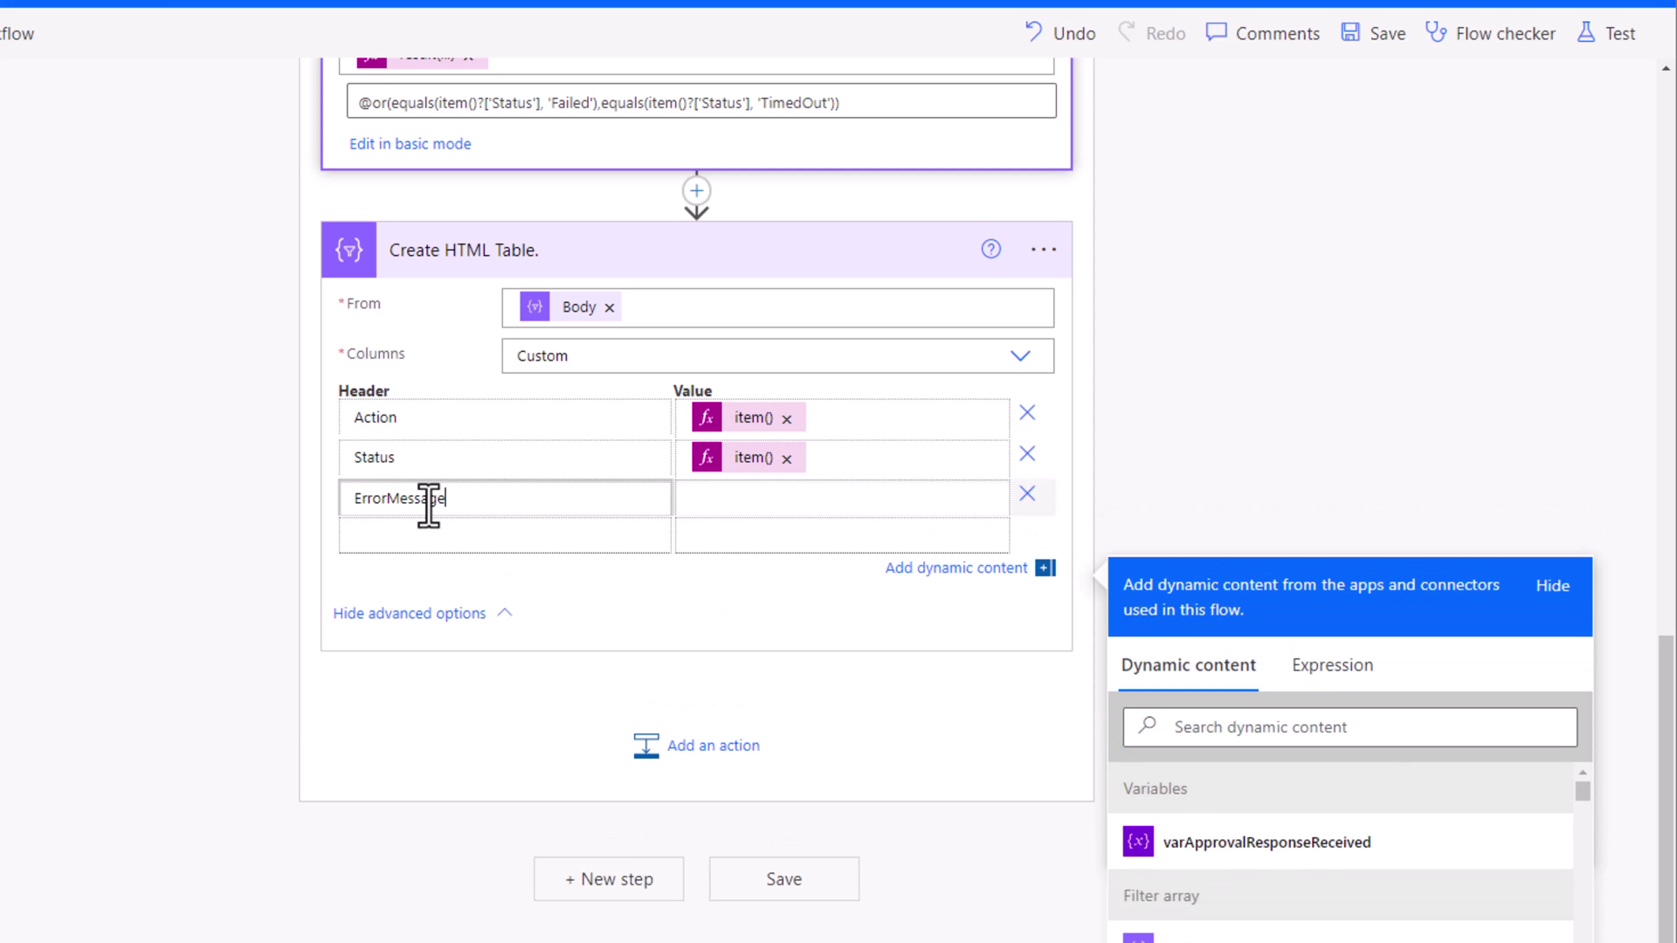
pyautogui.press('Tab')
pyautogui.click(1321, 667)
pyautogui.write("item()?['error']?['message']")
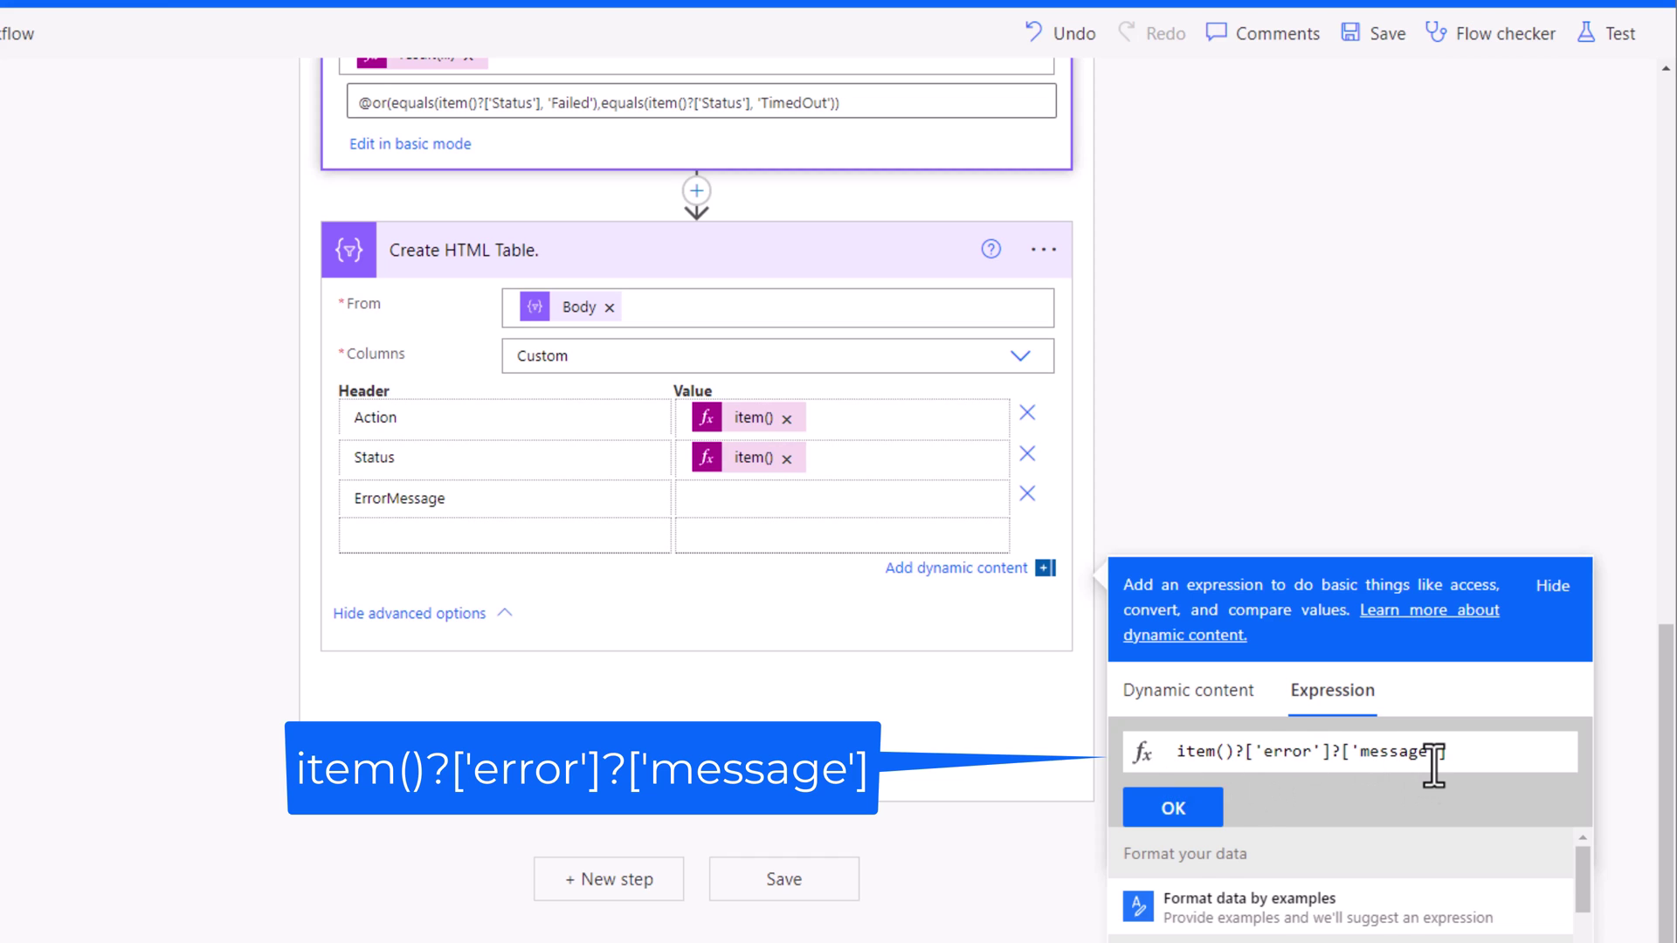
pyautogui.click(1173, 808)
pyautogui.scroll(-2, 699, 612)
# Add a Send an email (V2) action addressed to a suggested colleague and the item's Created By Email.
pyautogui.click(690, 594)
pyautogui.write('send an email')
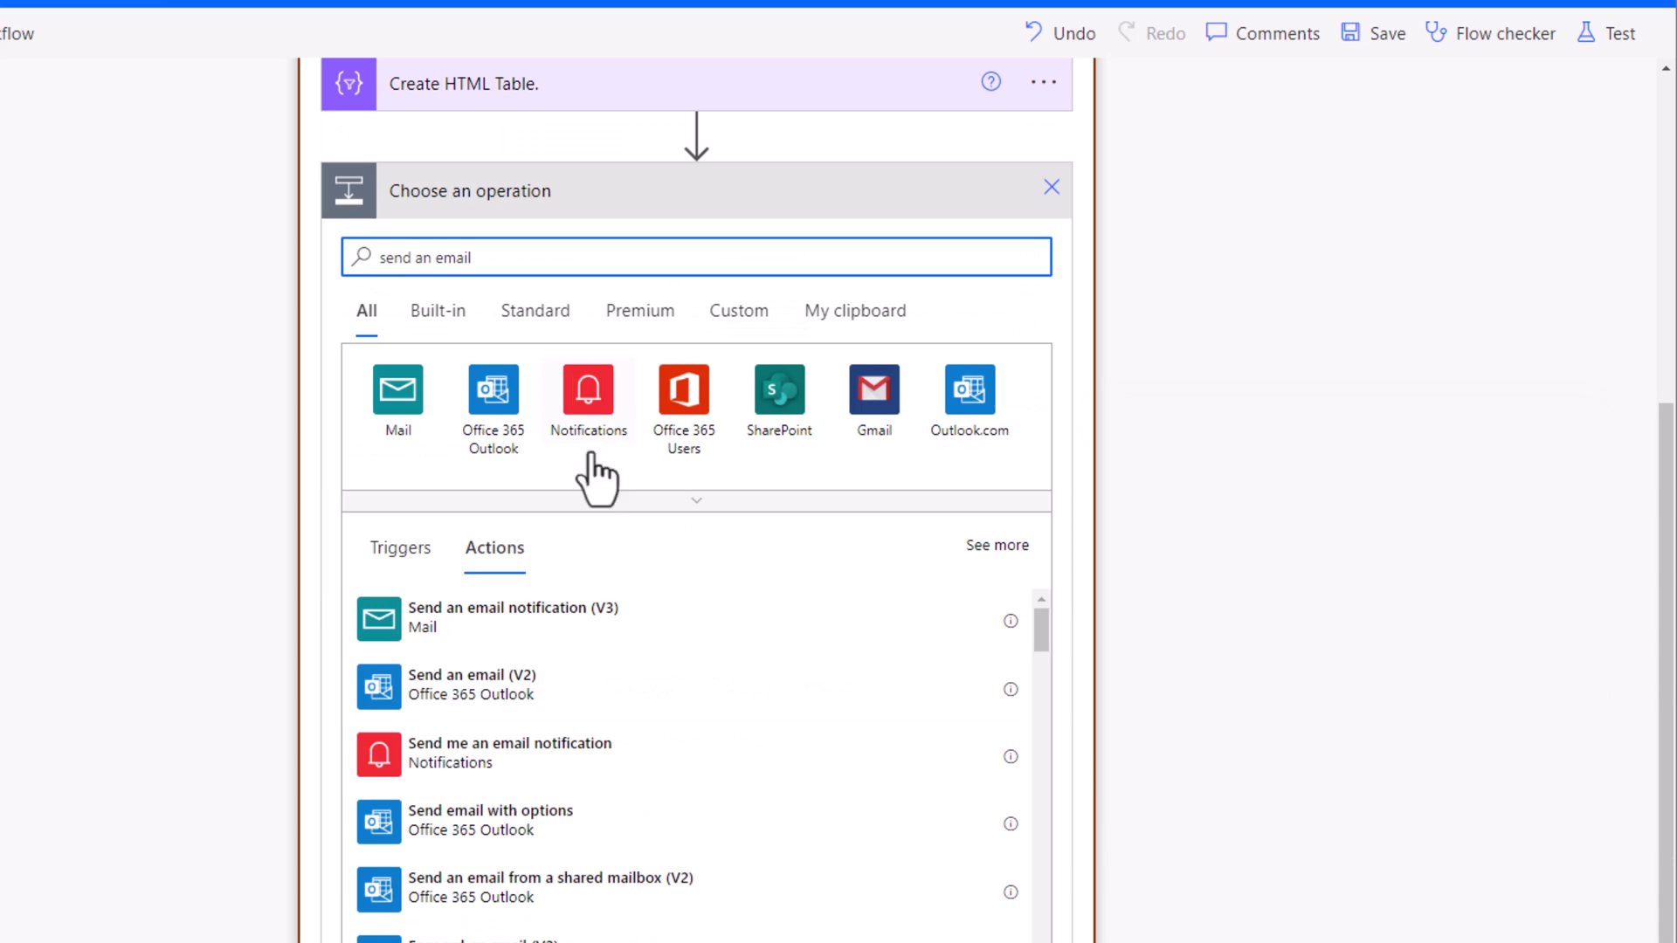
pyautogui.click(547, 692)
pyautogui.scroll(1, 1286, 529)
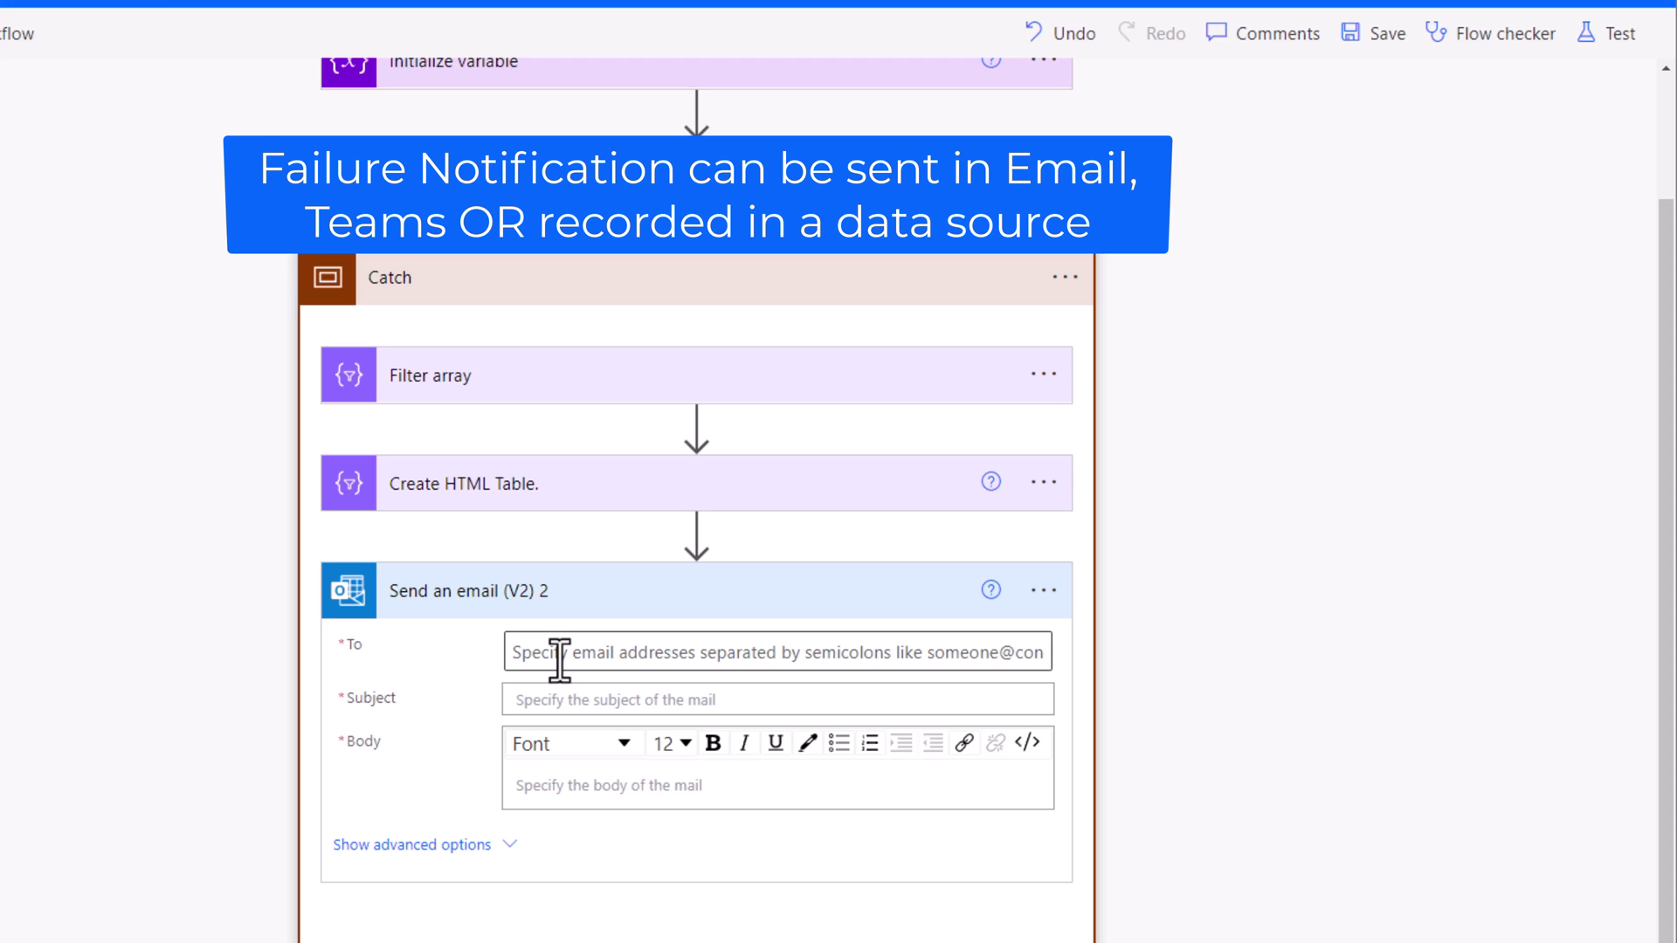
pyautogui.click(560, 655)
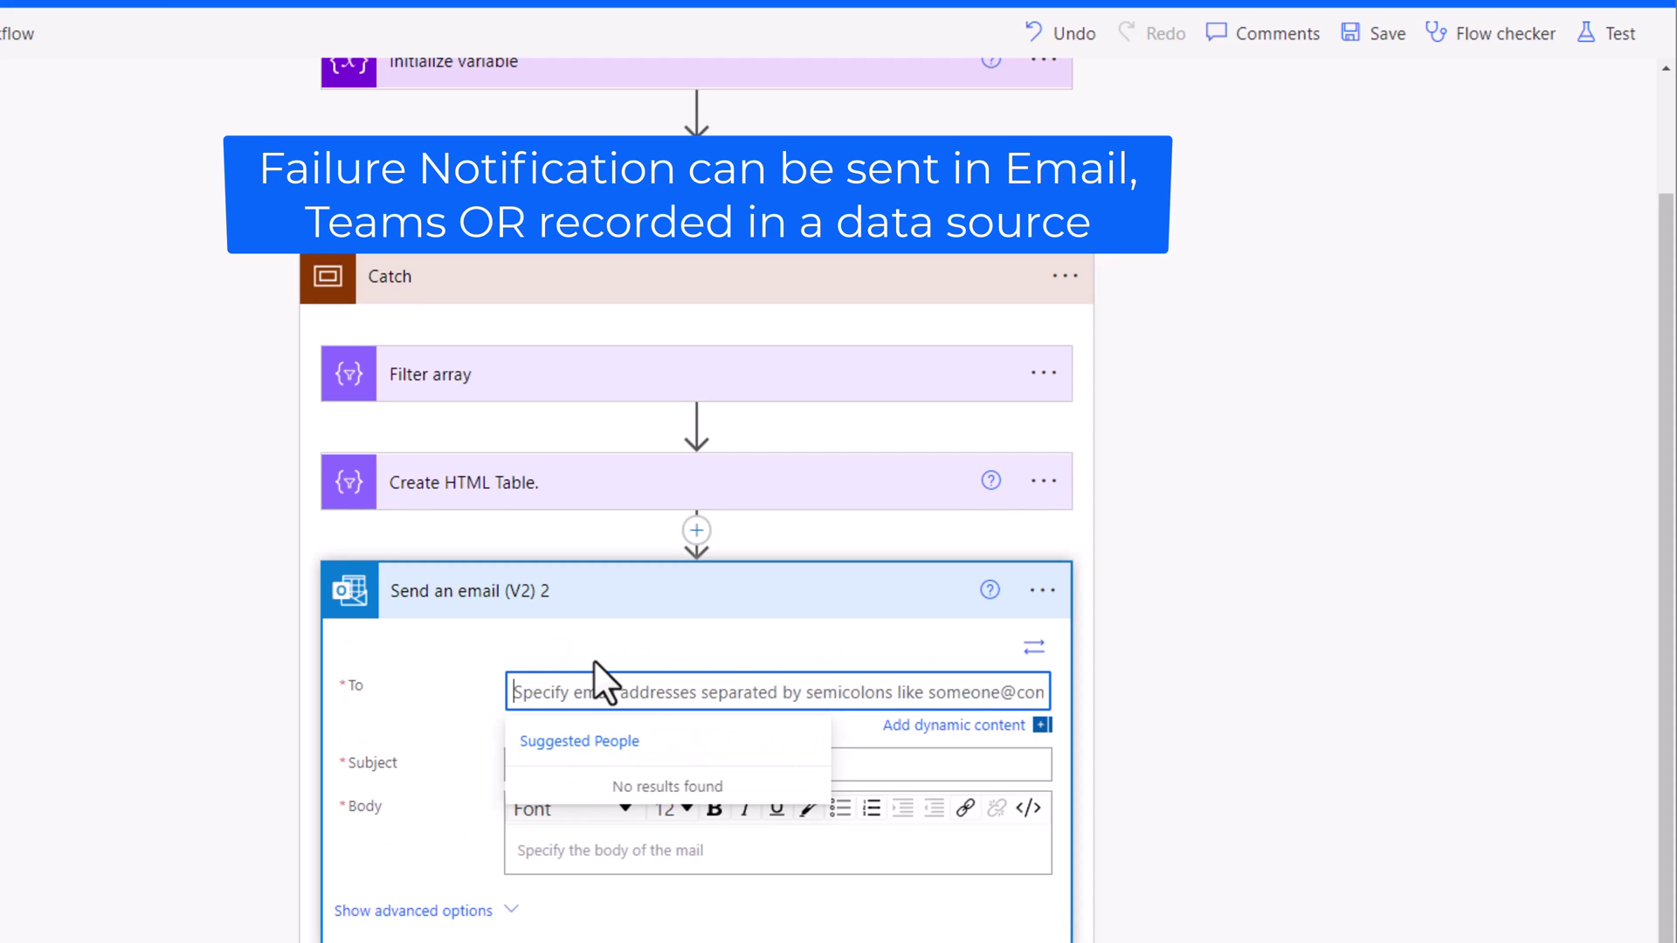
pyautogui.write('reza')
pyautogui.click(629, 794)
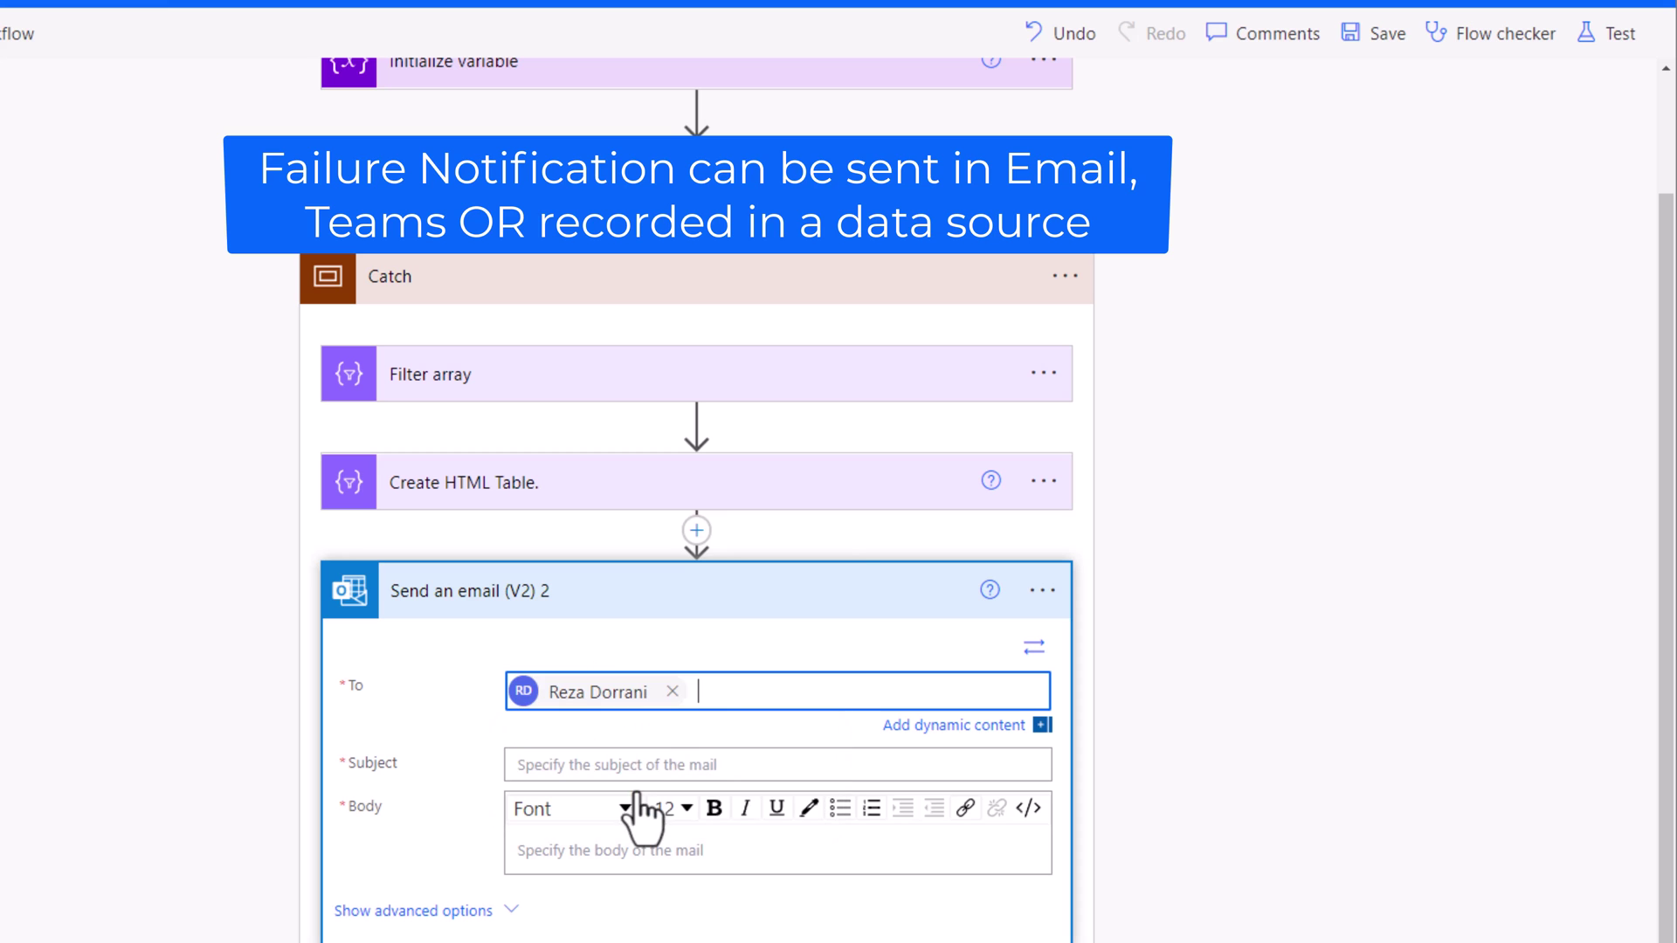
pyautogui.click(1034, 647)
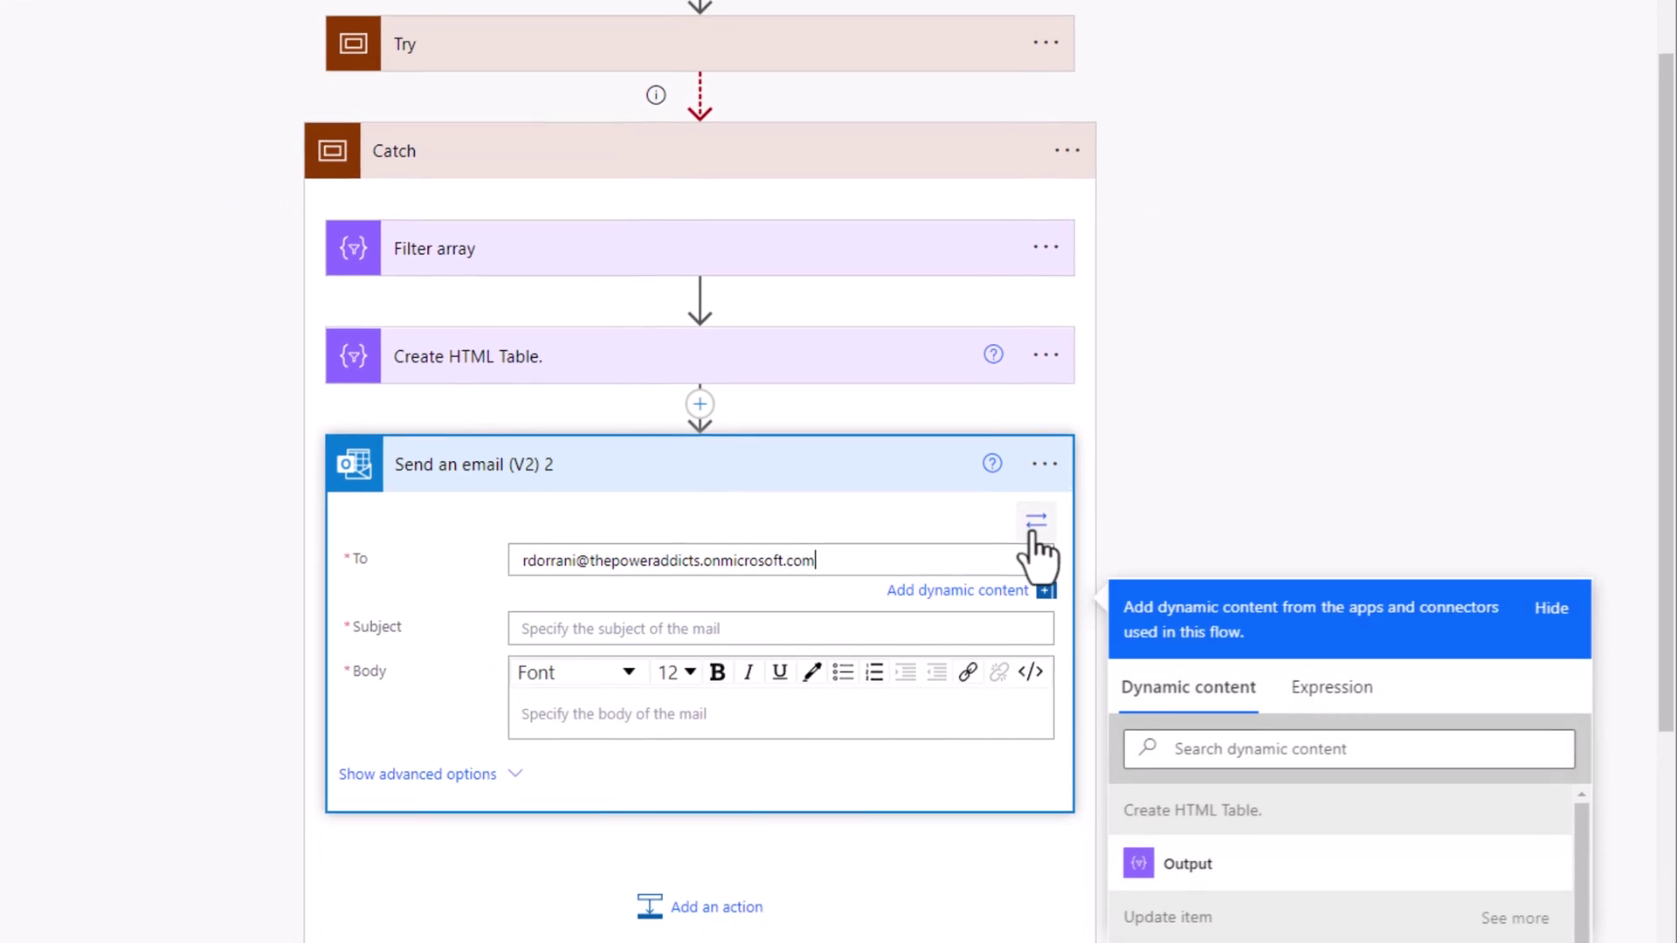
pyautogui.scroll(-4, 1103, 376)
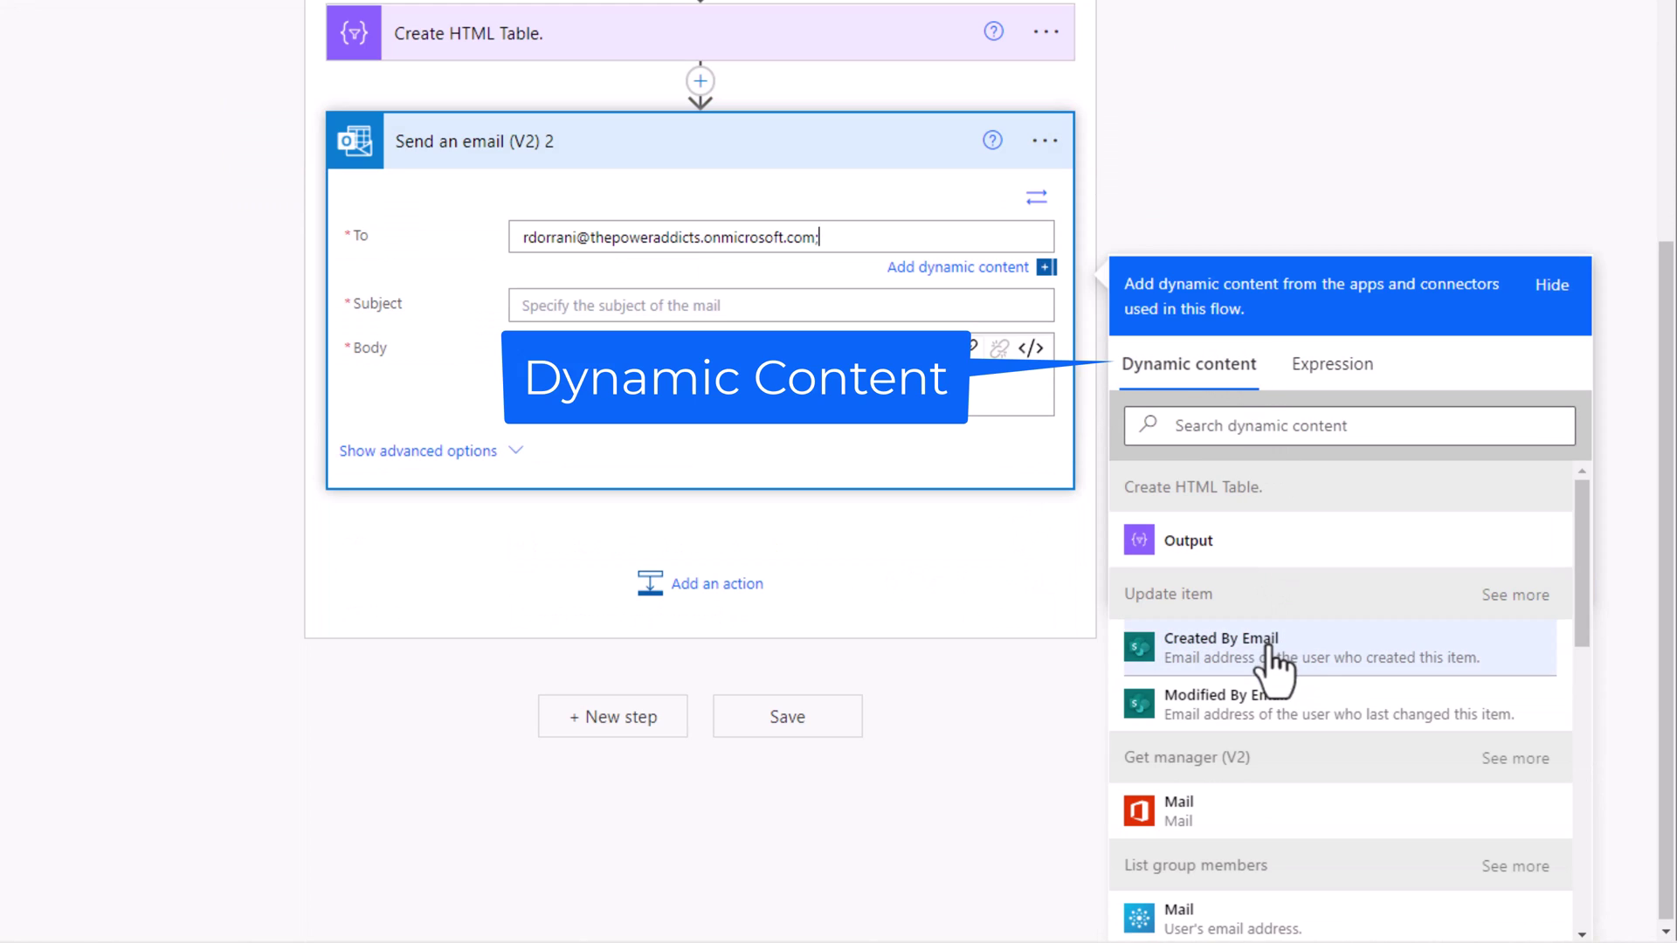
pyautogui.scroll(-5, 1269, 664)
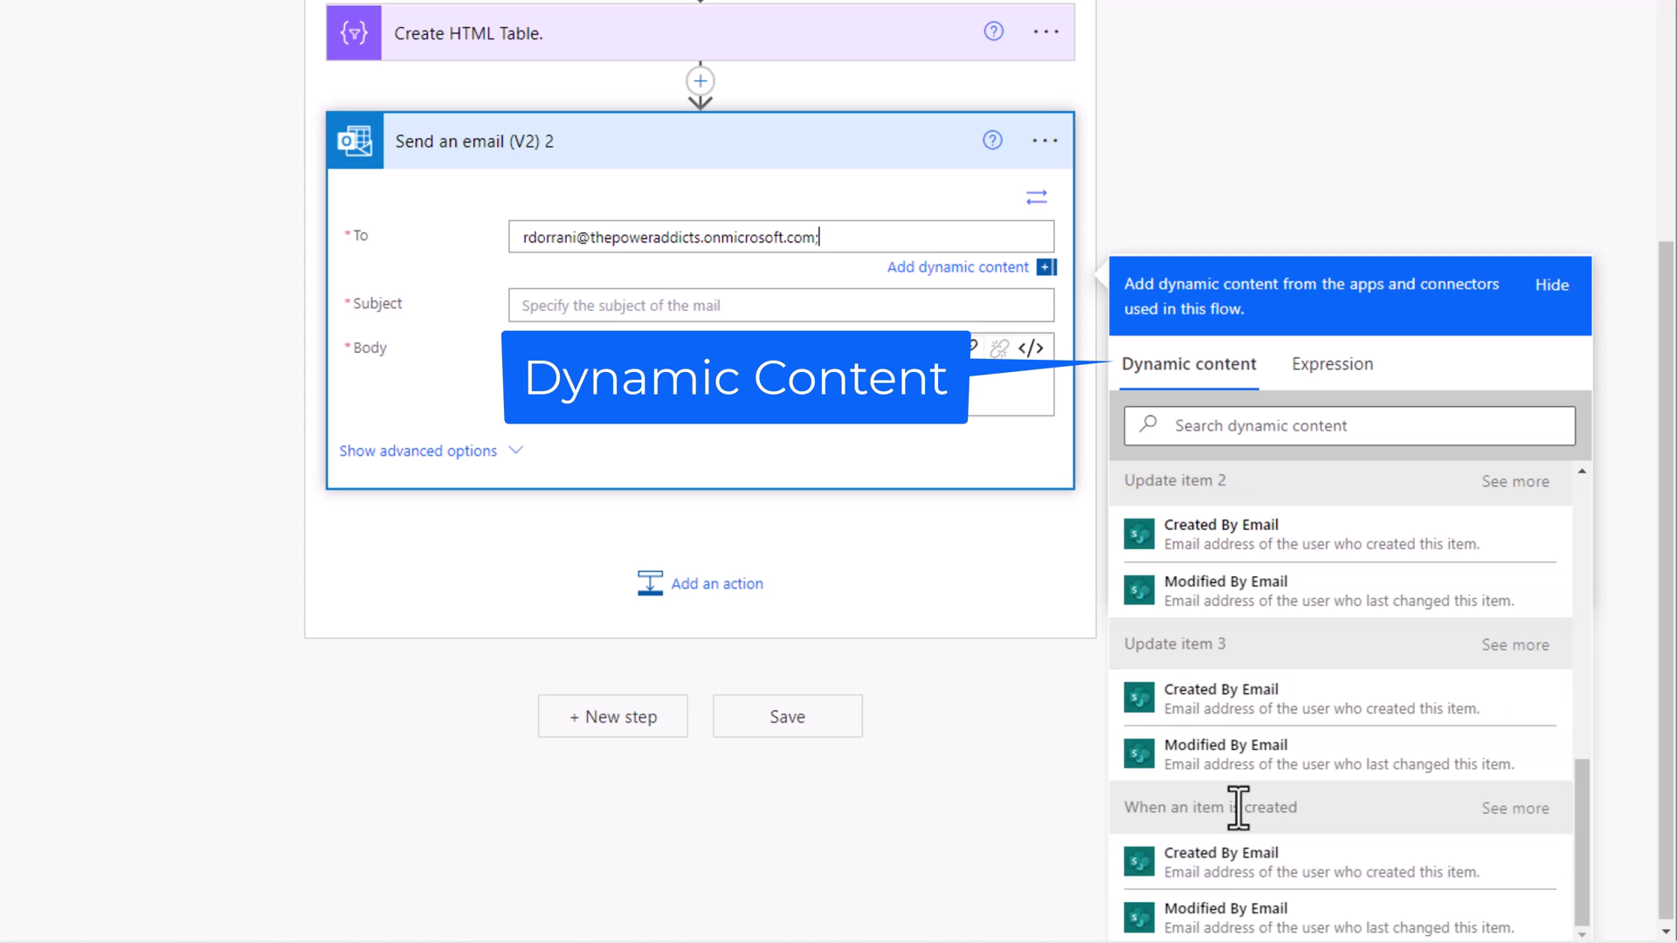
pyautogui.click(1264, 873)
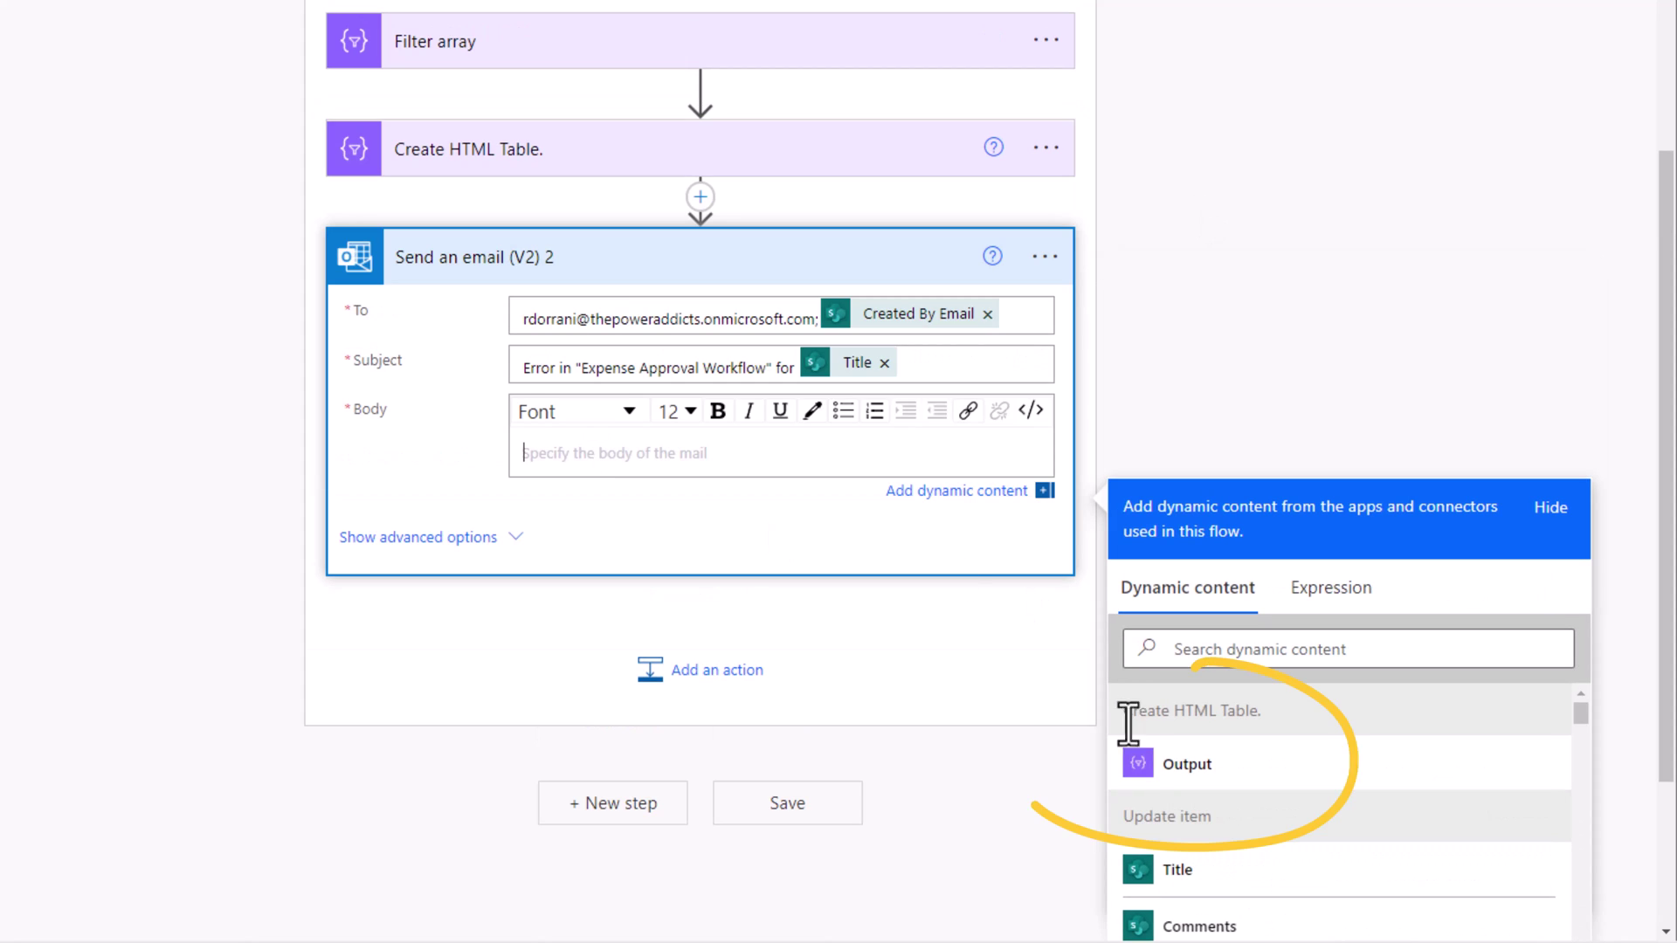
# Fill the email body in code view with the HTML table Output, a flow-run link and a table style block.
pyautogui.click(1179, 773)
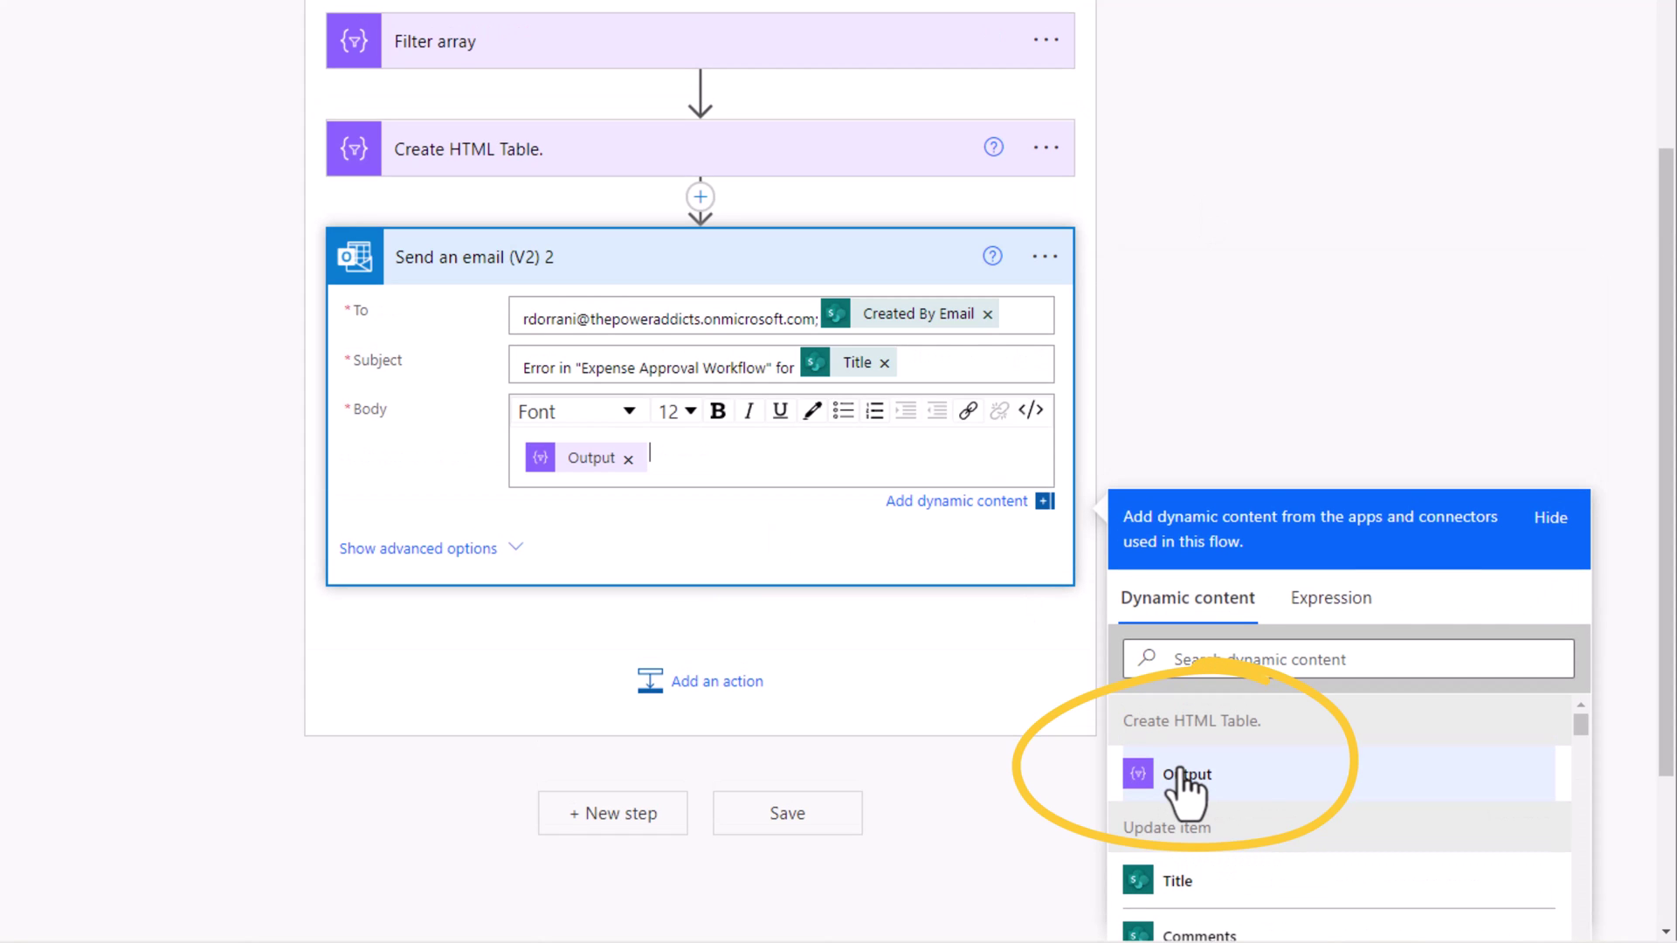
pyautogui.scroll(1, 955, 566)
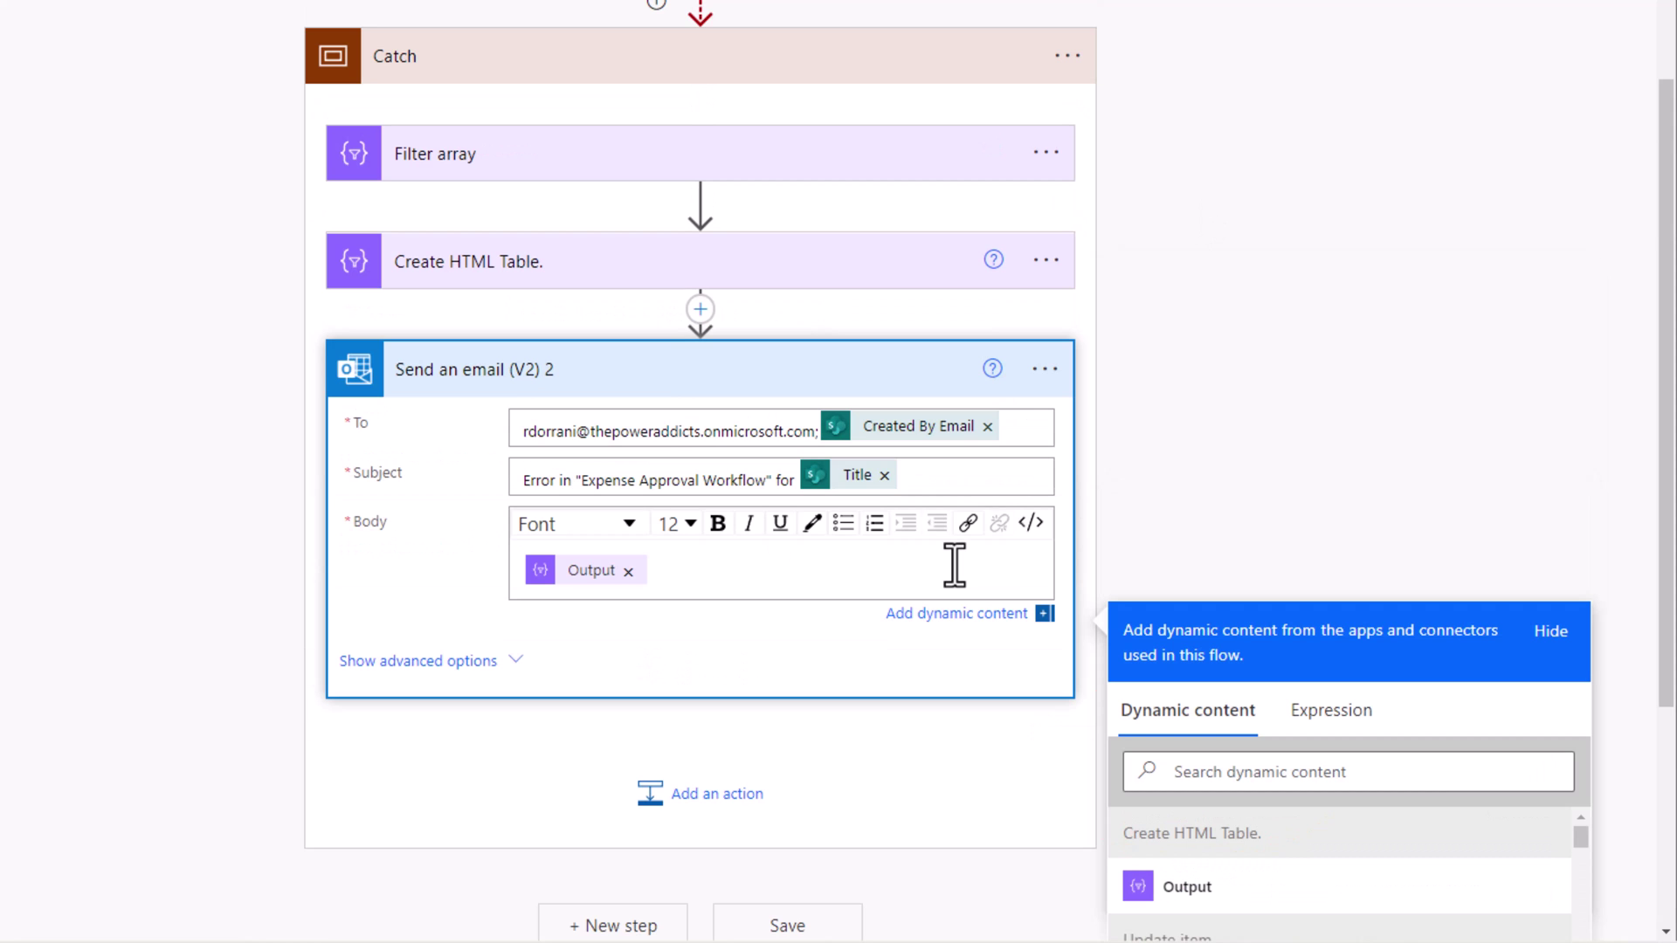
pyautogui.click(1031, 530)
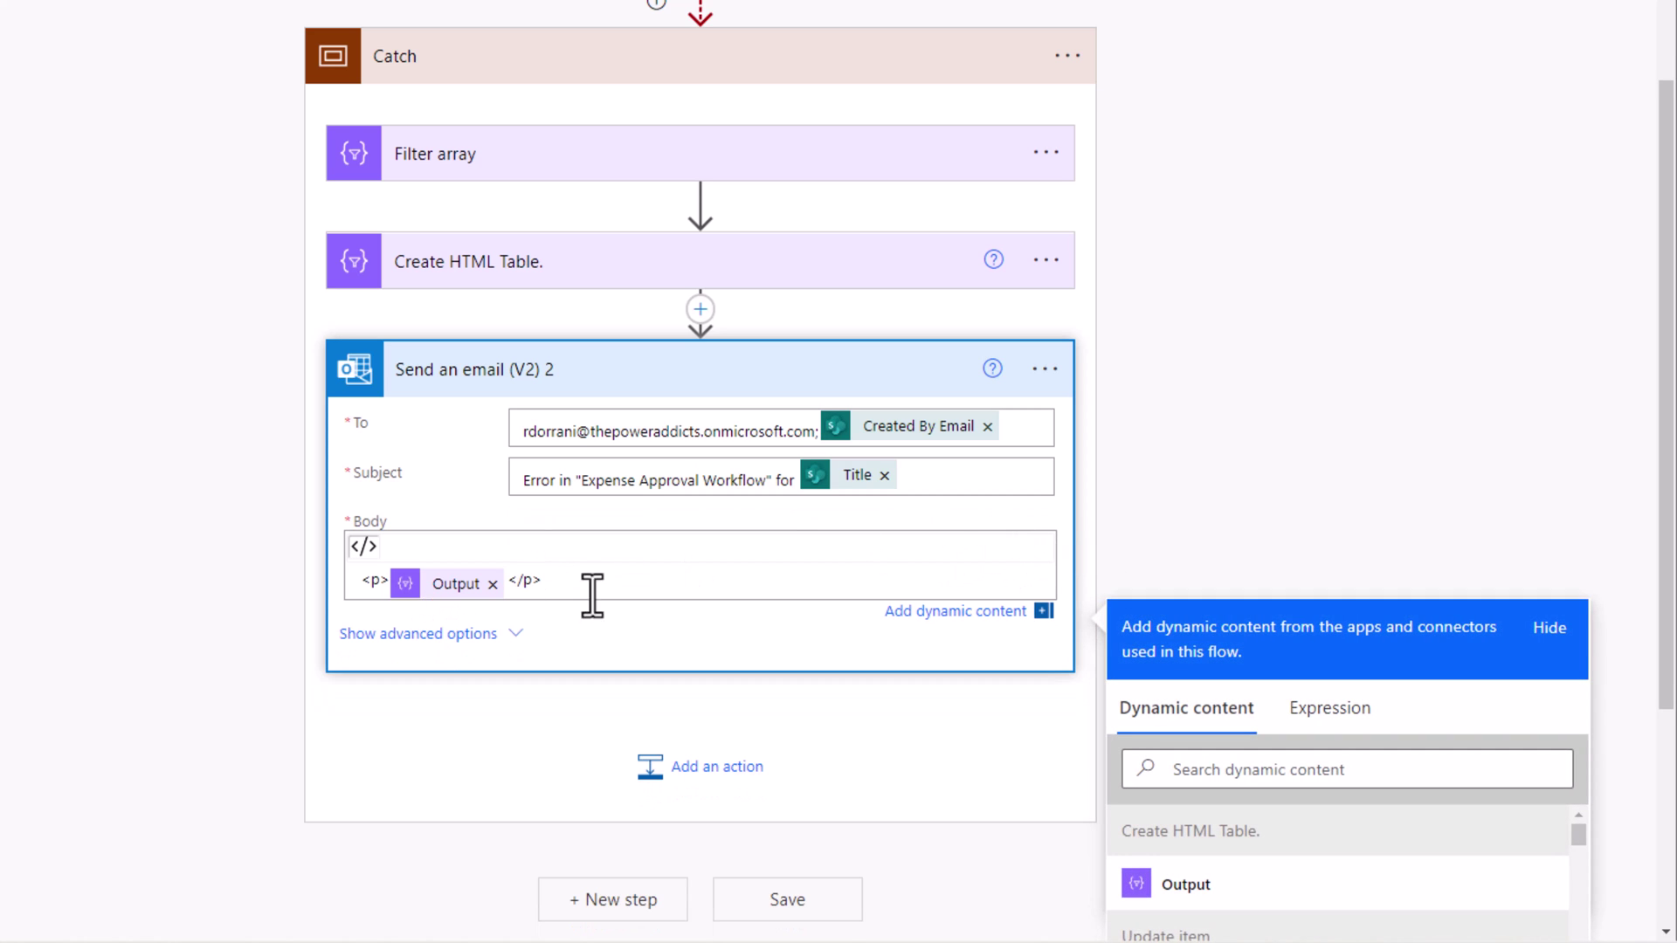
pyautogui.write("<a href='concat(...)'>😟Check flow Run</a>")
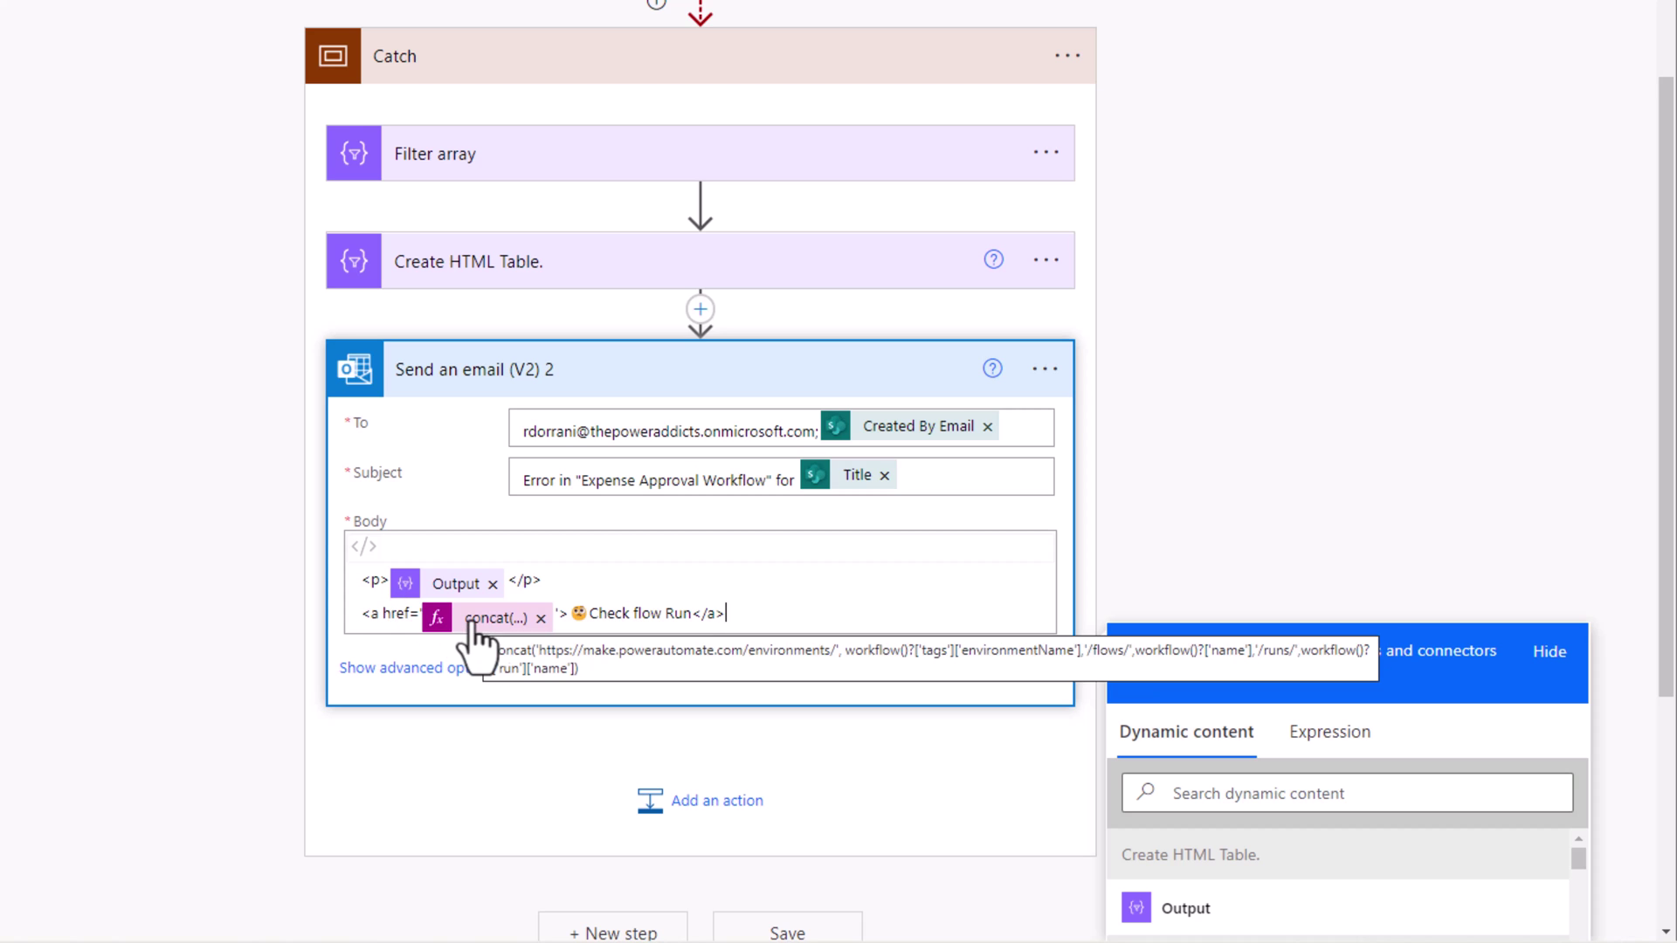
pyautogui.write('<style> table, td, th {   border: 1px solid #ddd;   text-align: left; }  table {   border-collapse: collapse;   width: 100%; }  th, td {   padding: 15px; } </style>')
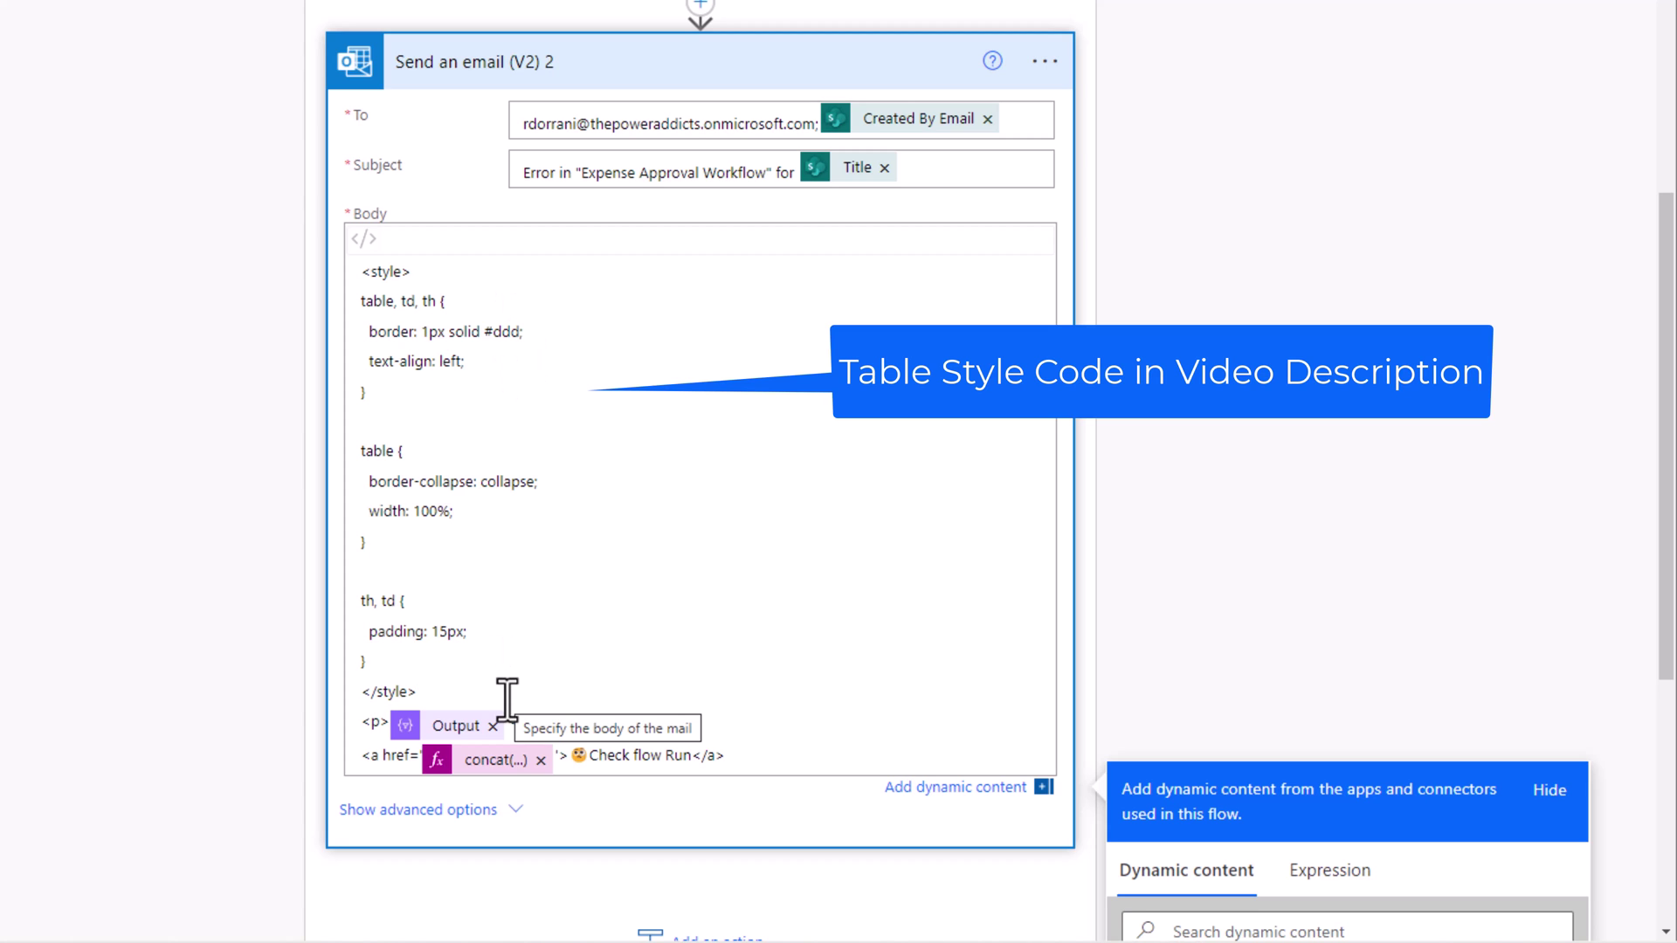
pyautogui.click(1066, 555)
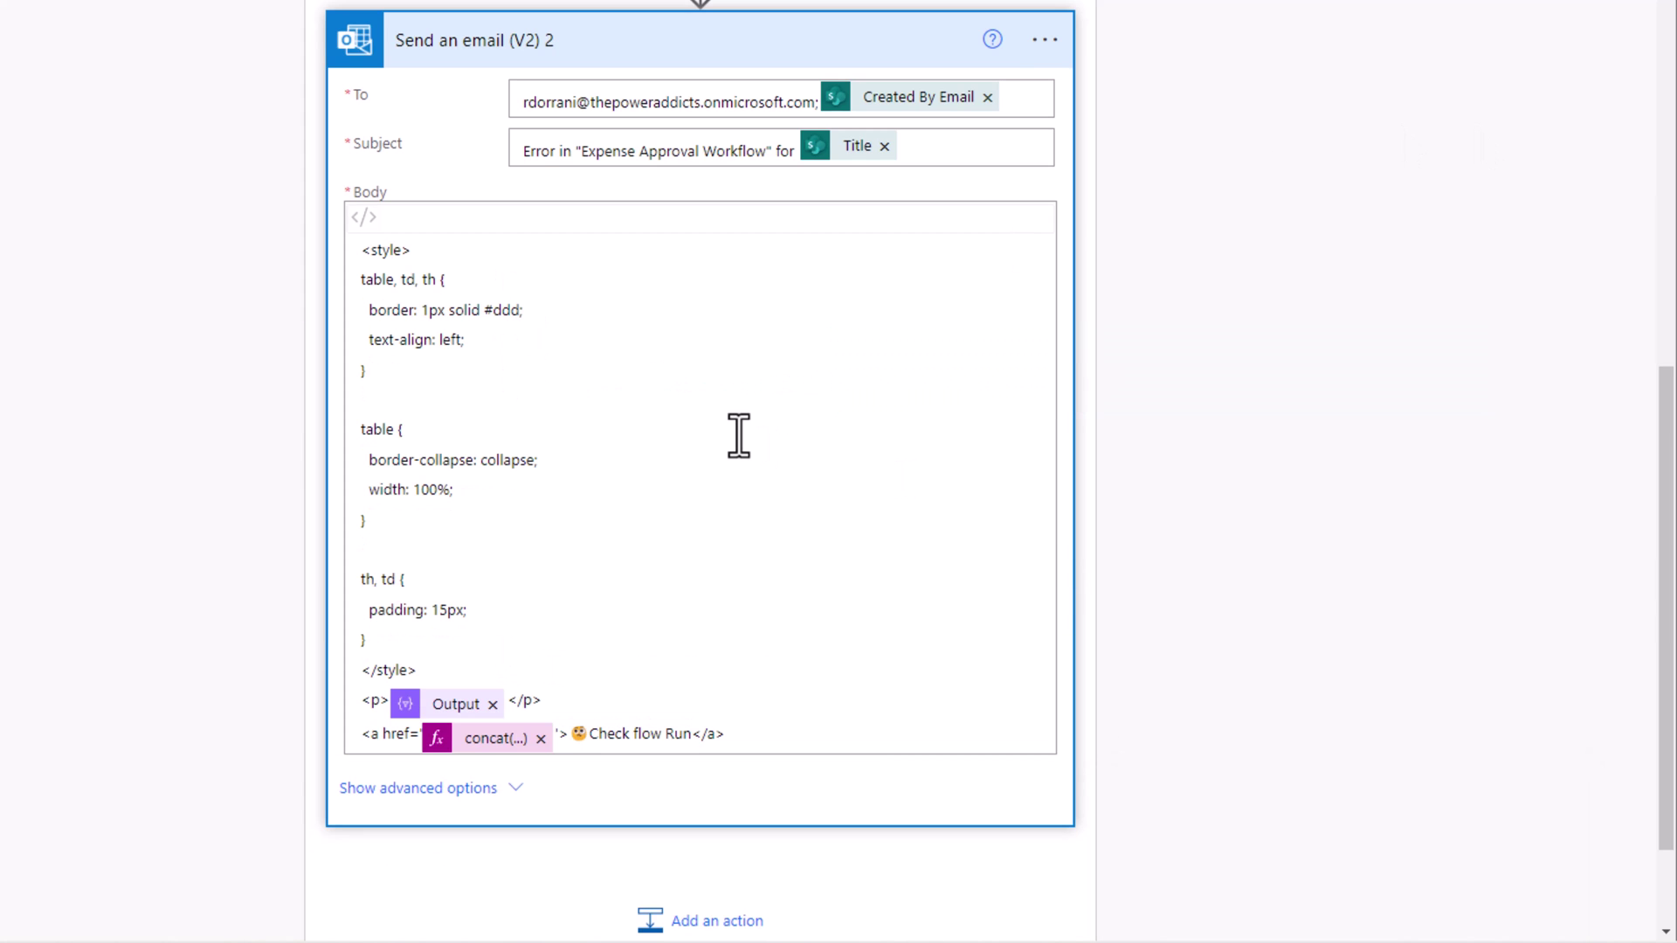
# Add a Terminate action with Status Failed after the email, then save and test the flow.
pyautogui.scroll(-2, 738, 434)
pyautogui.click(681, 762)
pyautogui.write('termin')
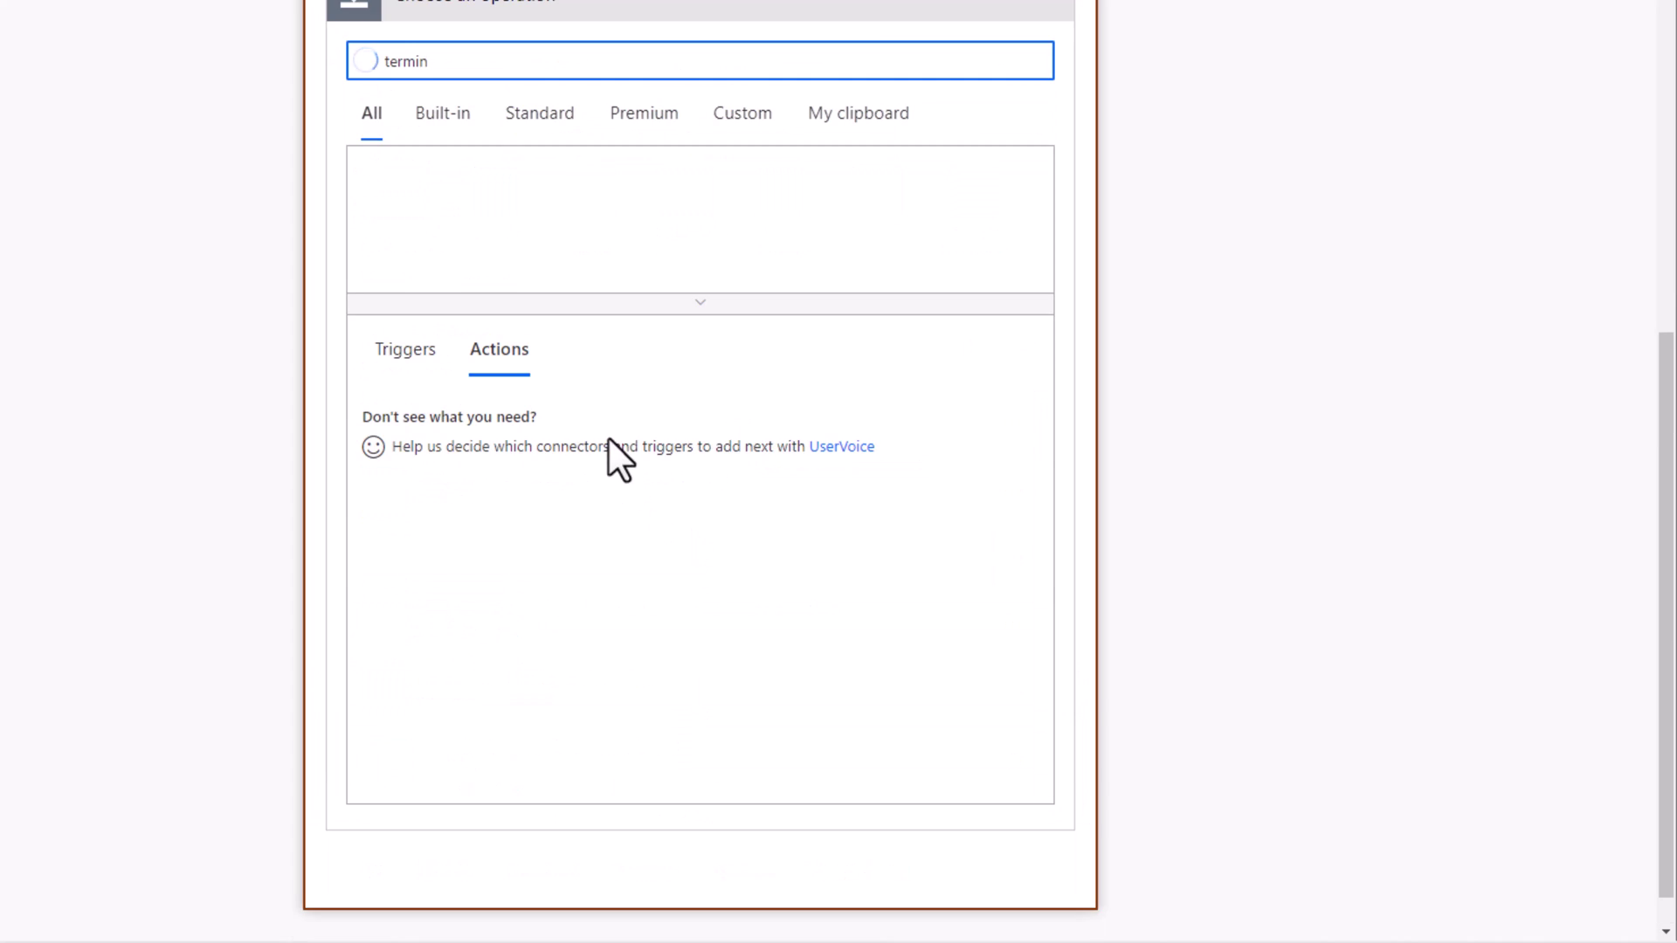
pyautogui.click(480, 432)
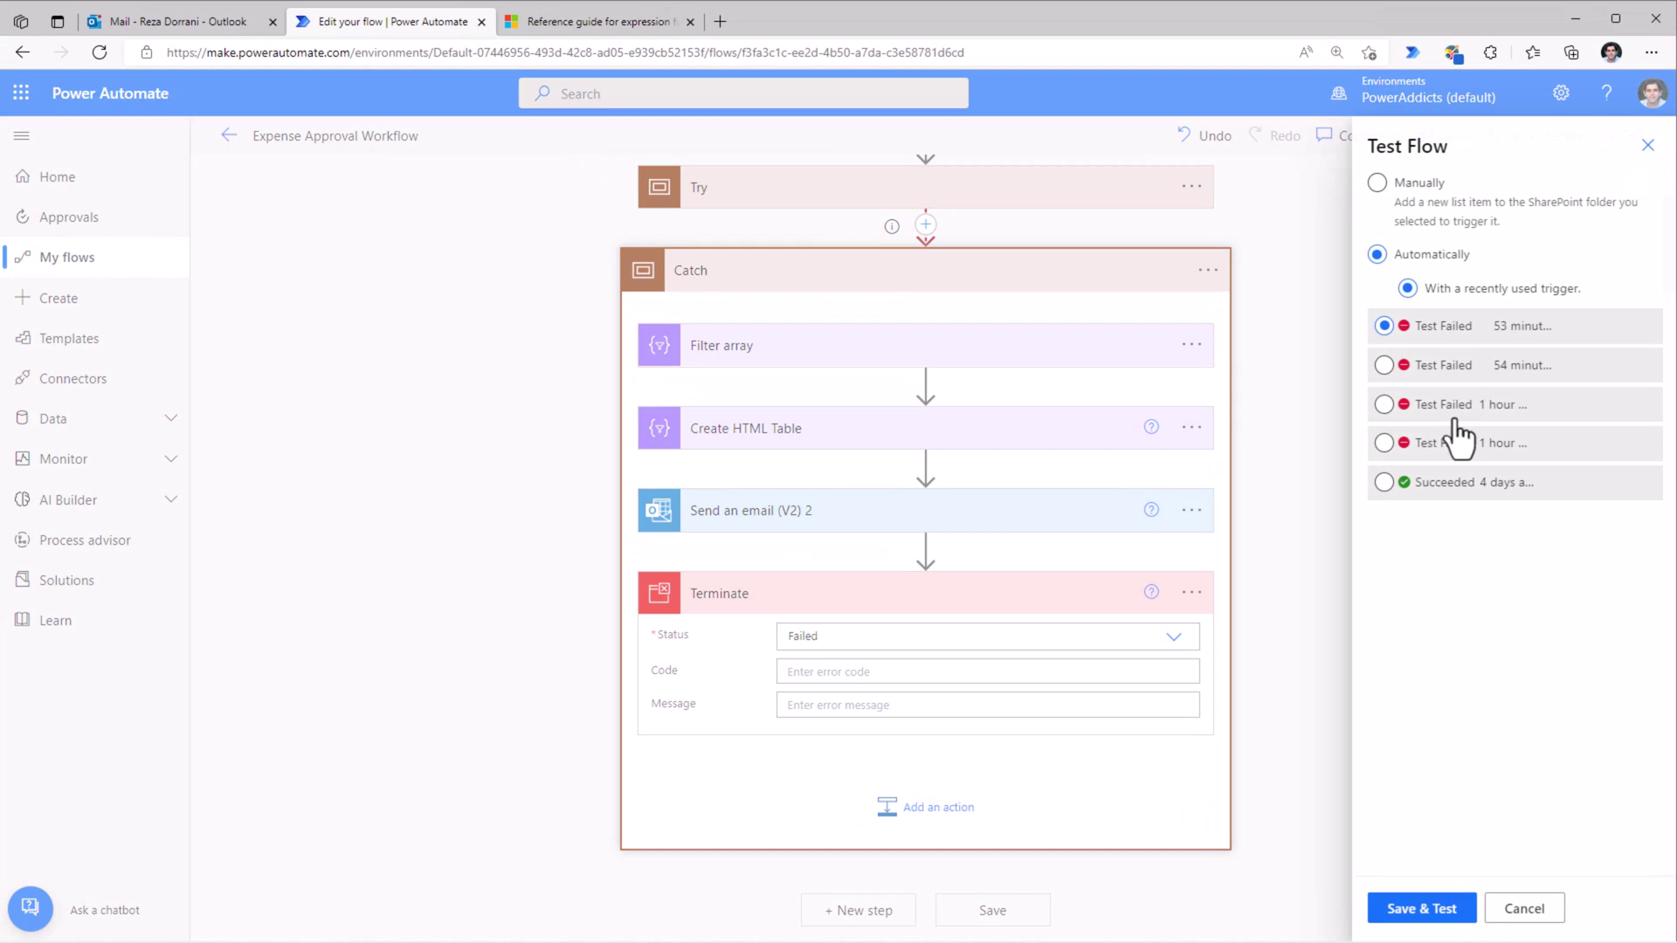
pyautogui.click(1412, 906)
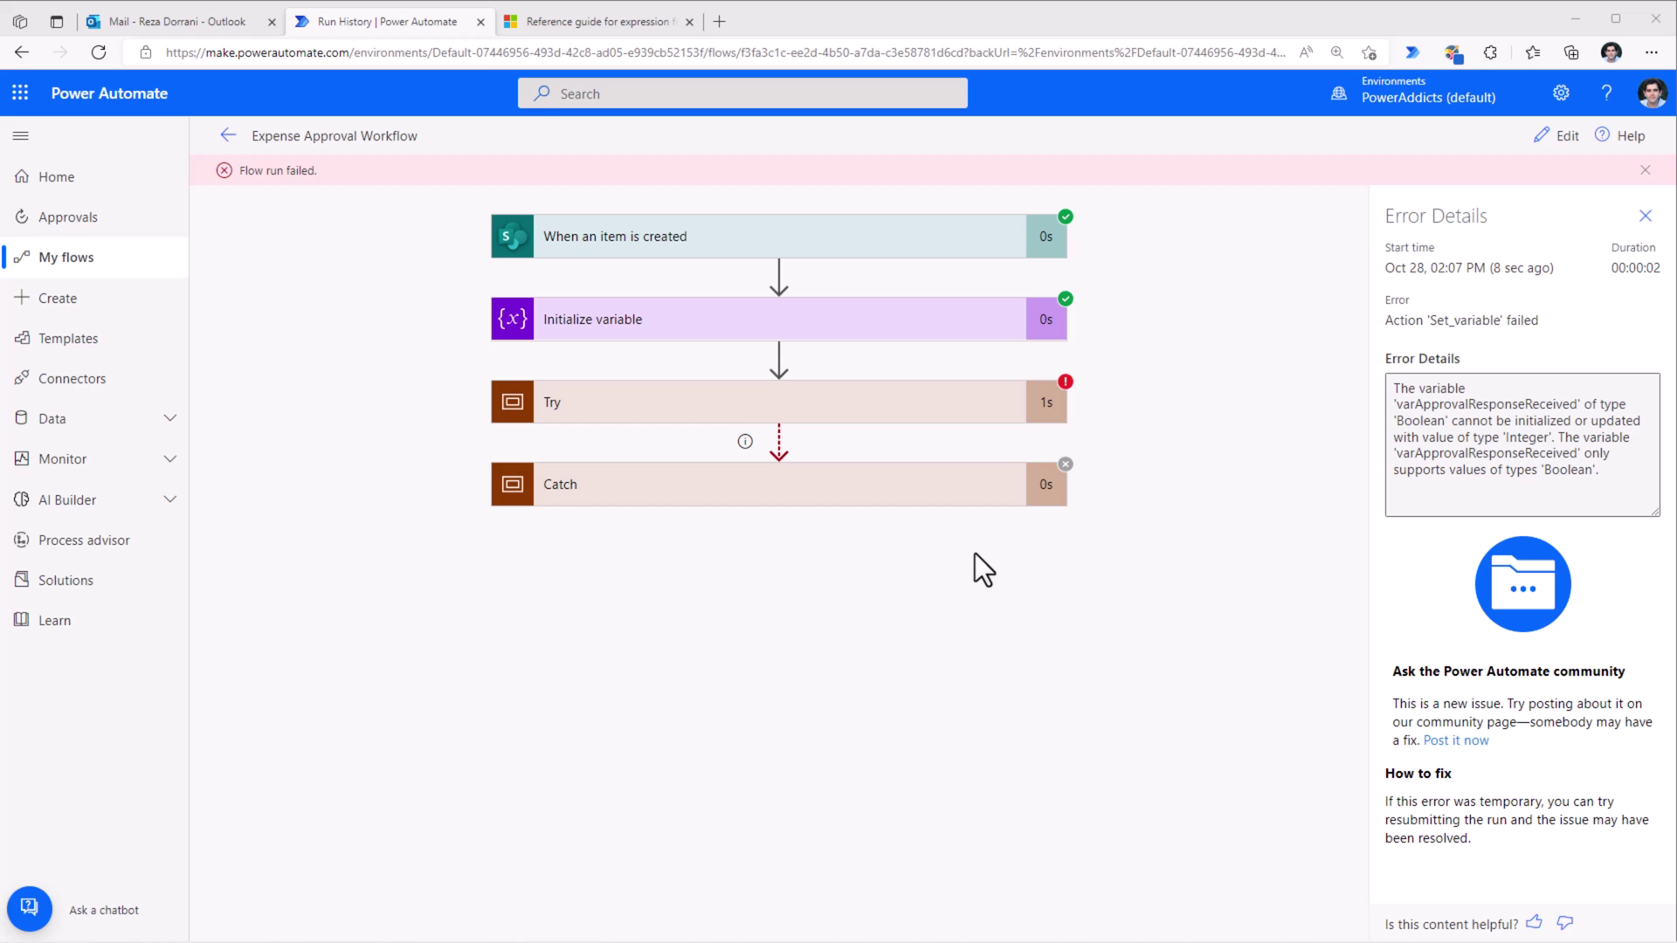
# Expand the failed run's Try scope and view the Filter array raw outputs.
pyautogui.click(756, 410)
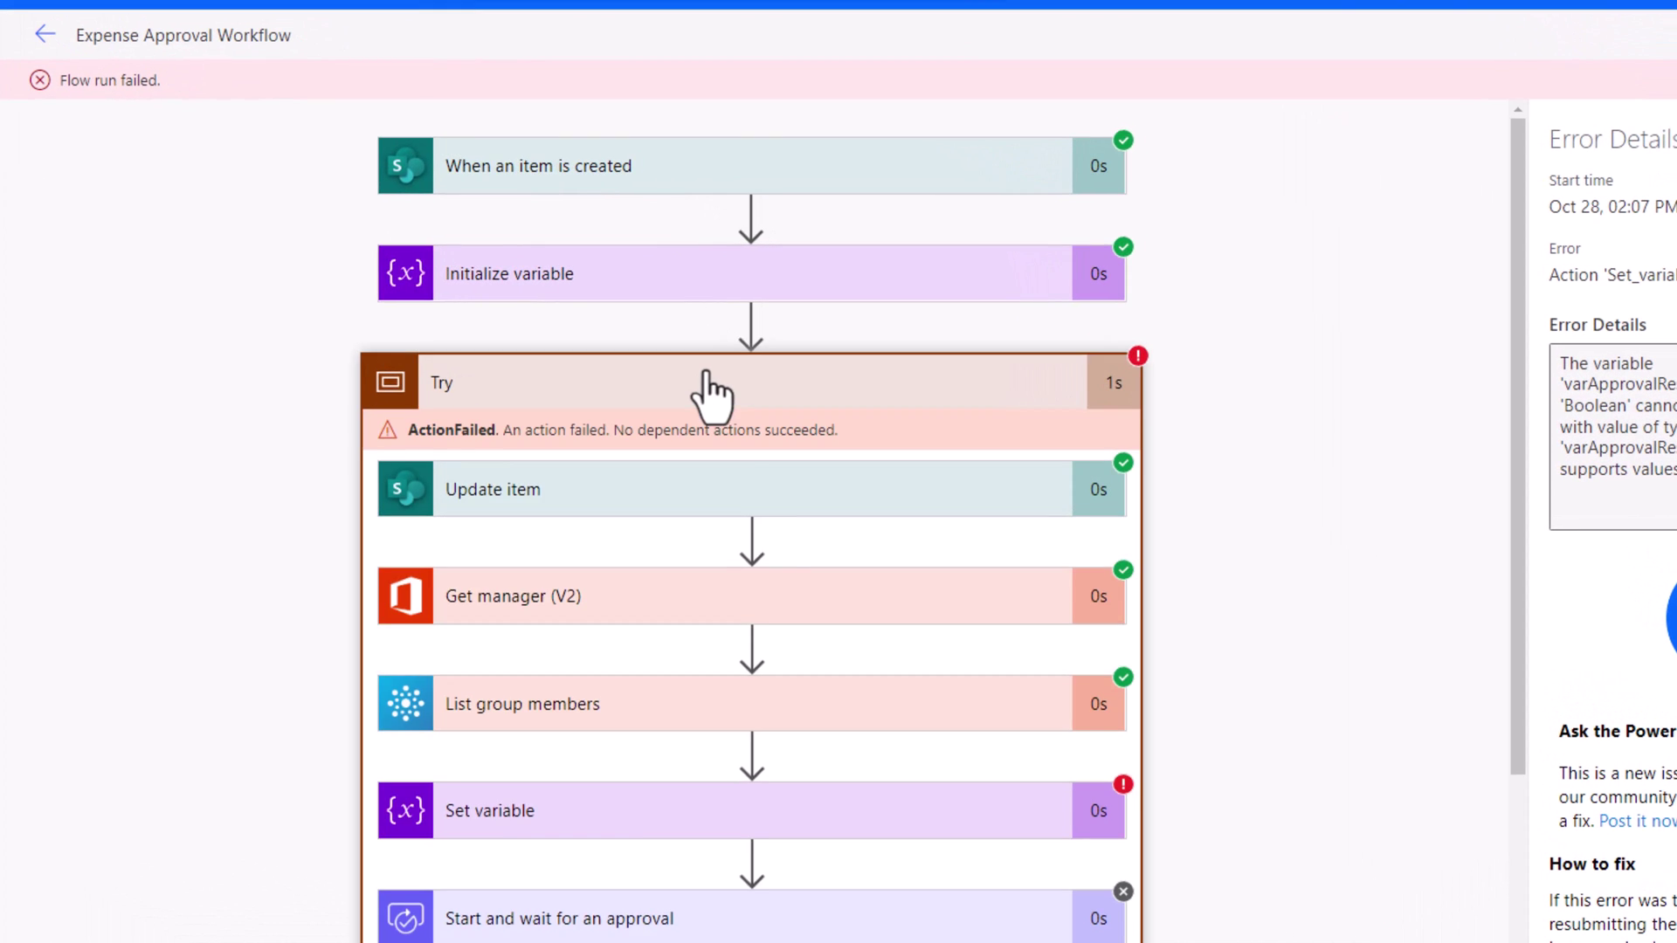
pyautogui.scroll(-3, 729, 419)
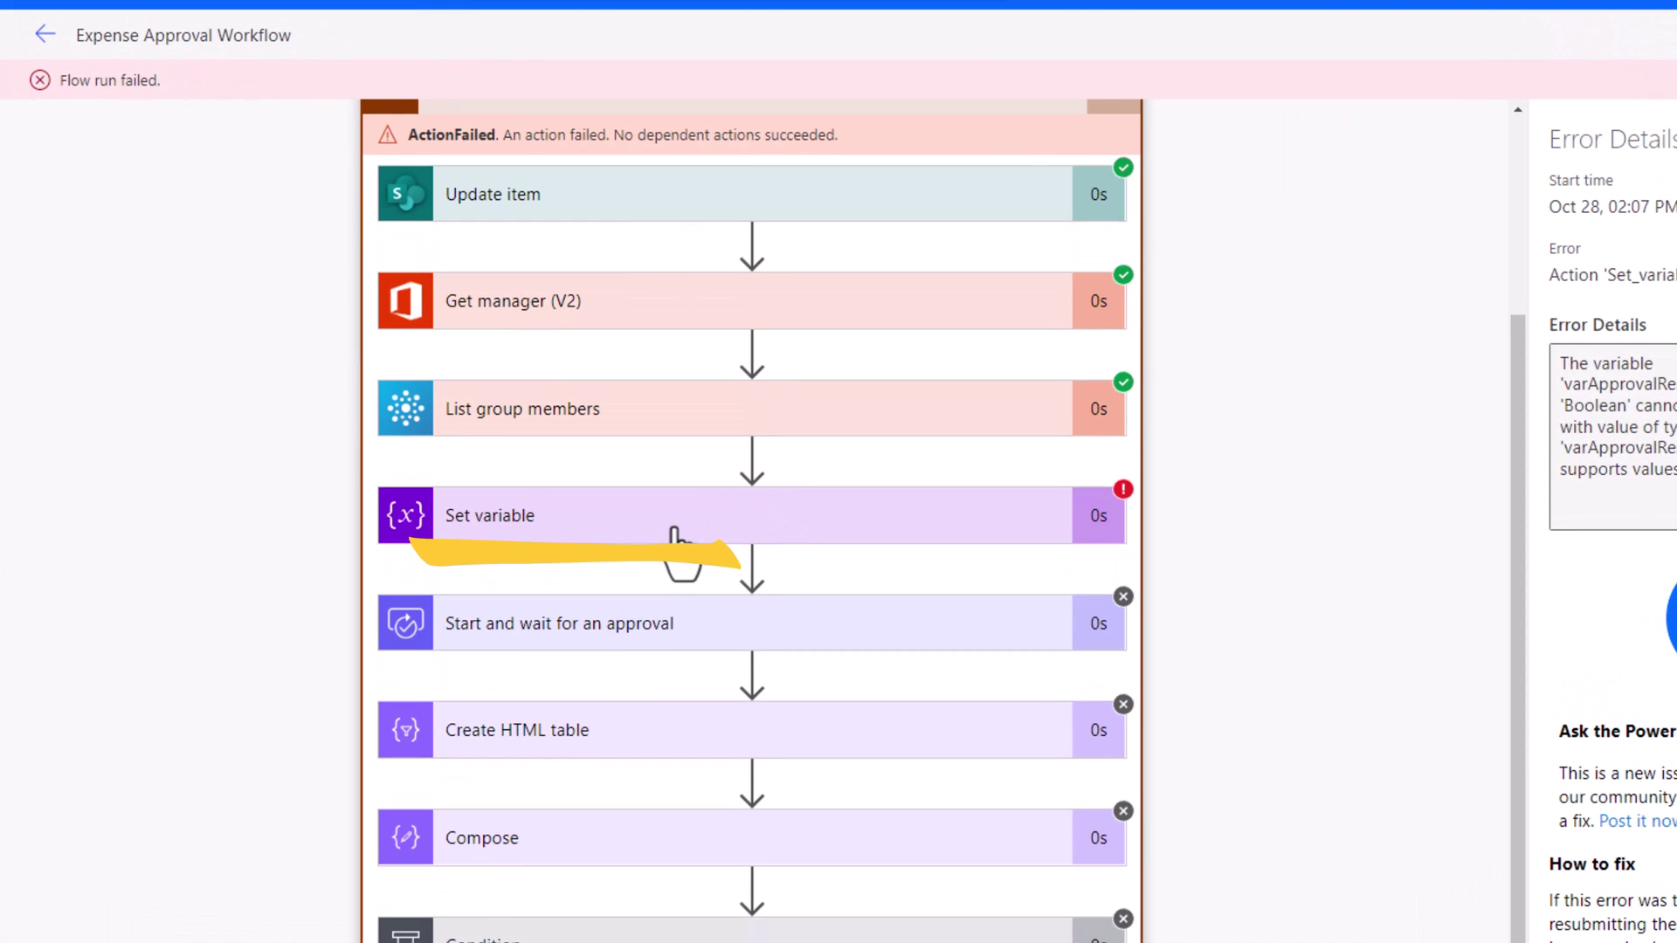
pyautogui.scroll(-1, 680, 551)
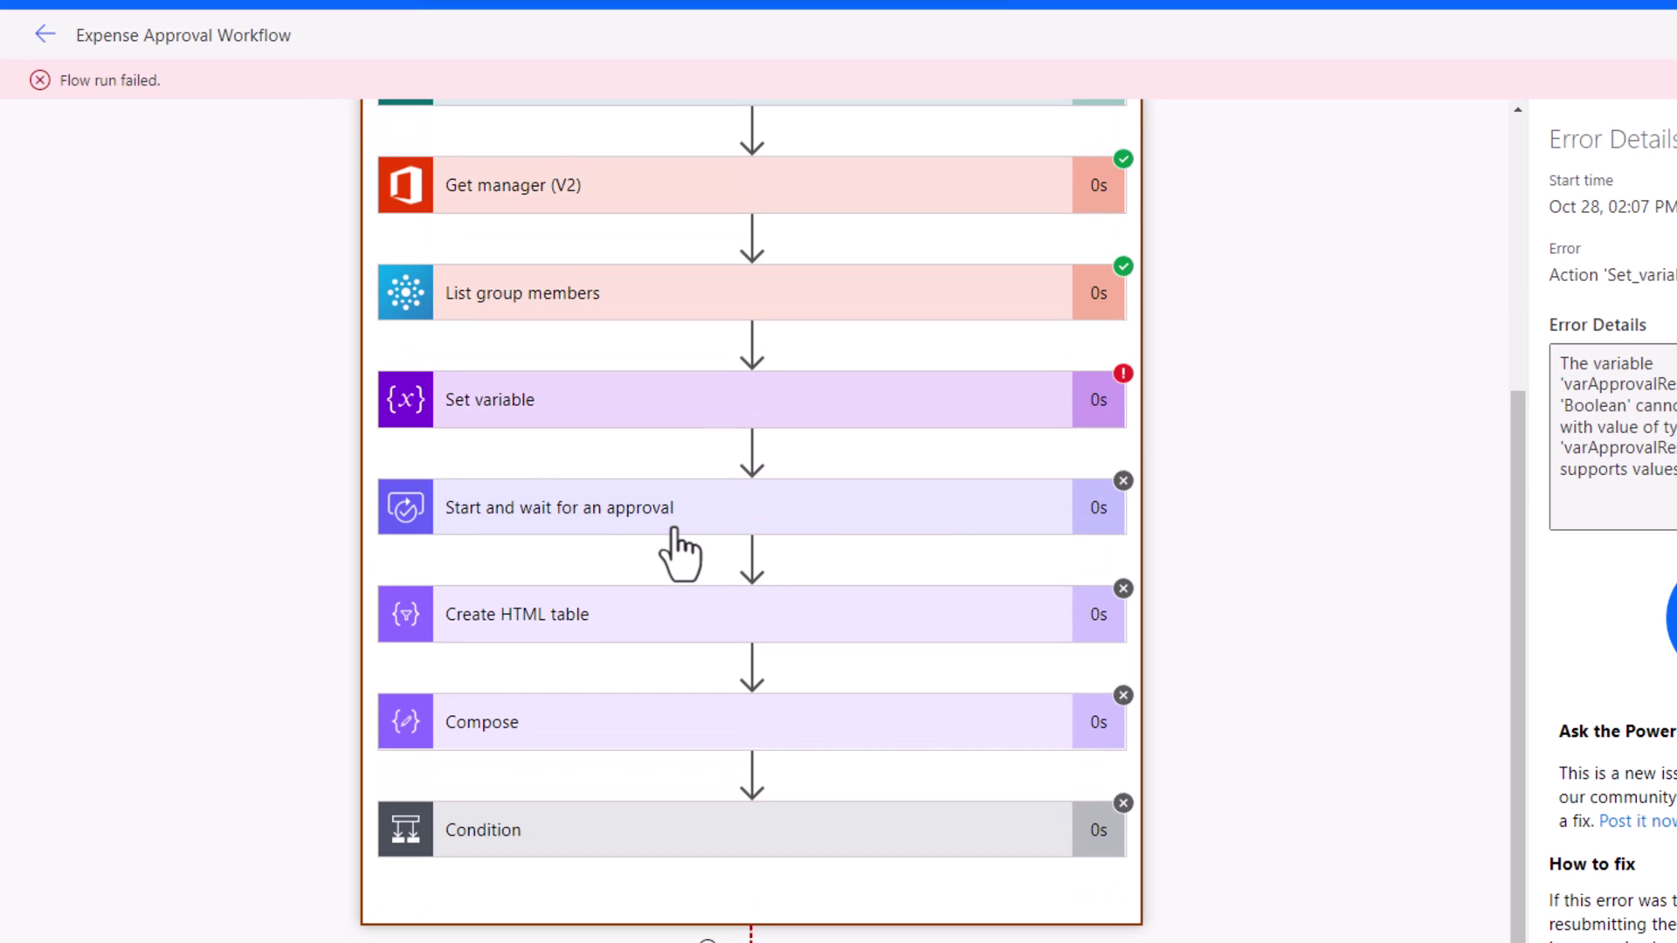
pyautogui.scroll(-5, 674, 531)
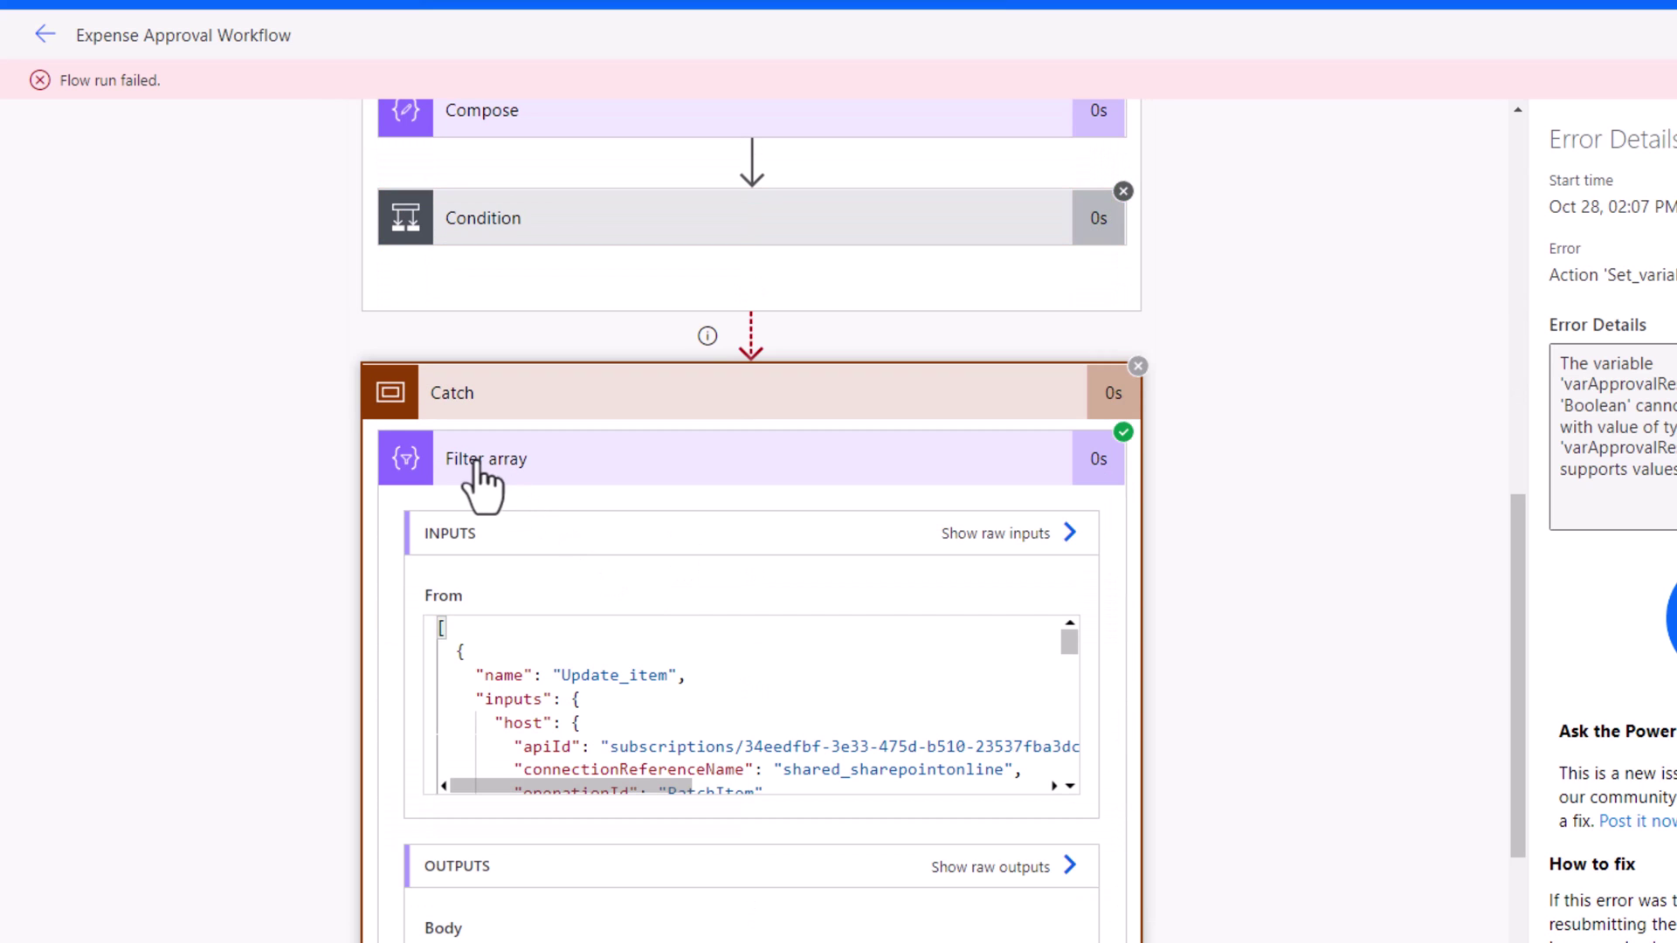
pyautogui.scroll(-1, 525, 493)
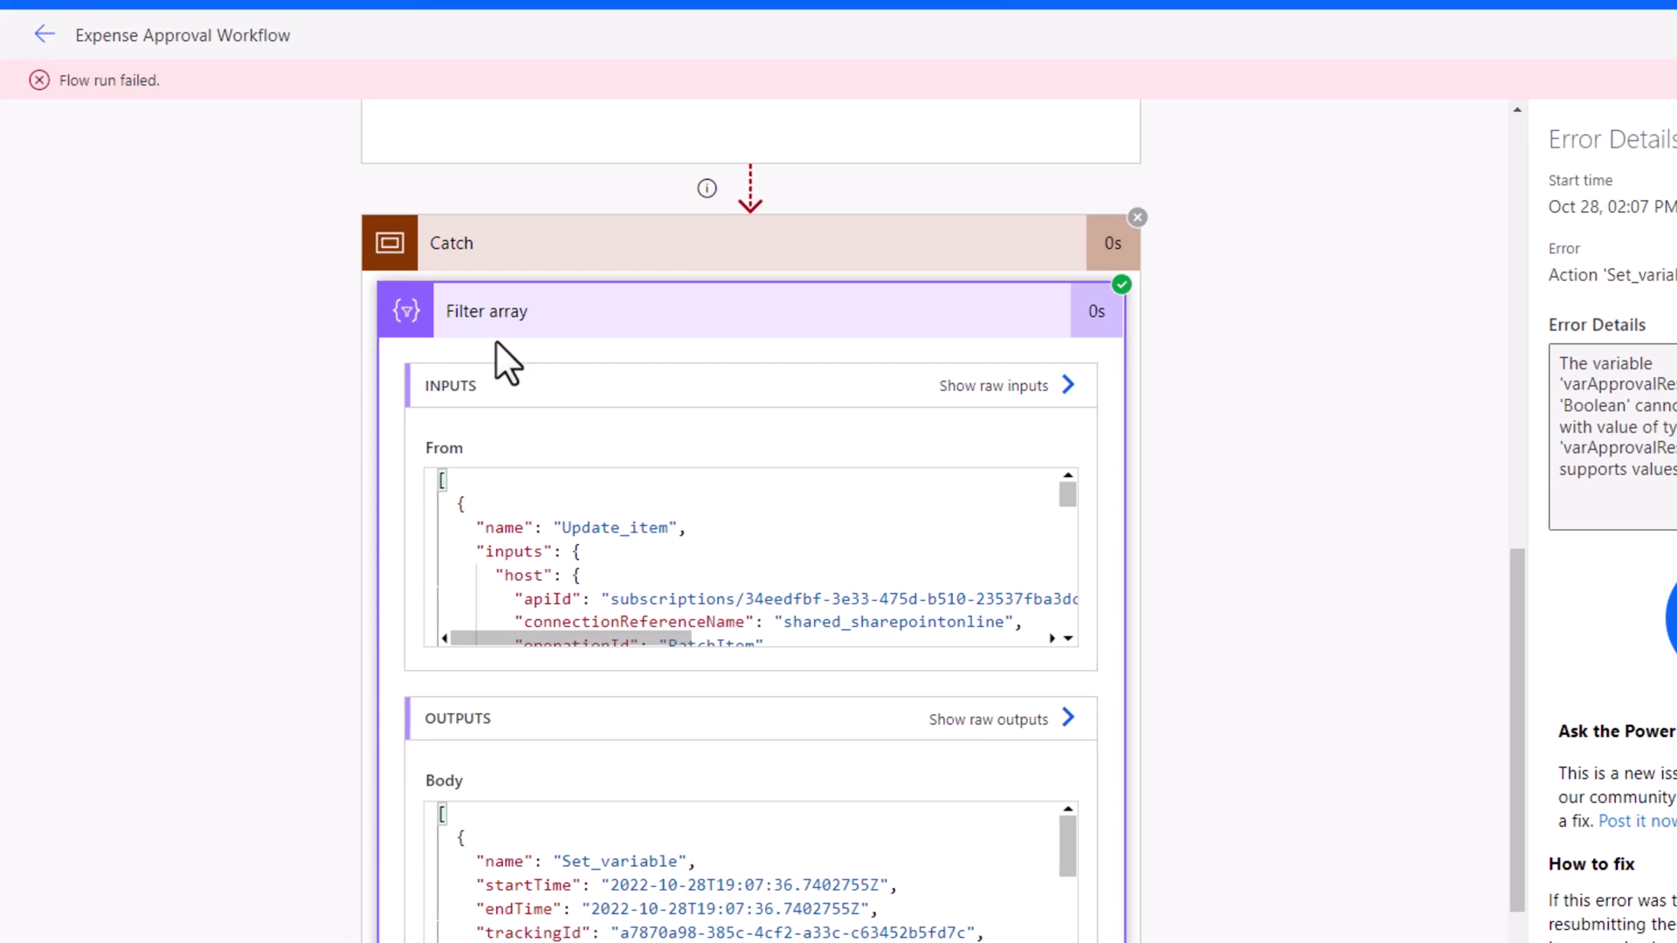
pyautogui.click(1069, 718)
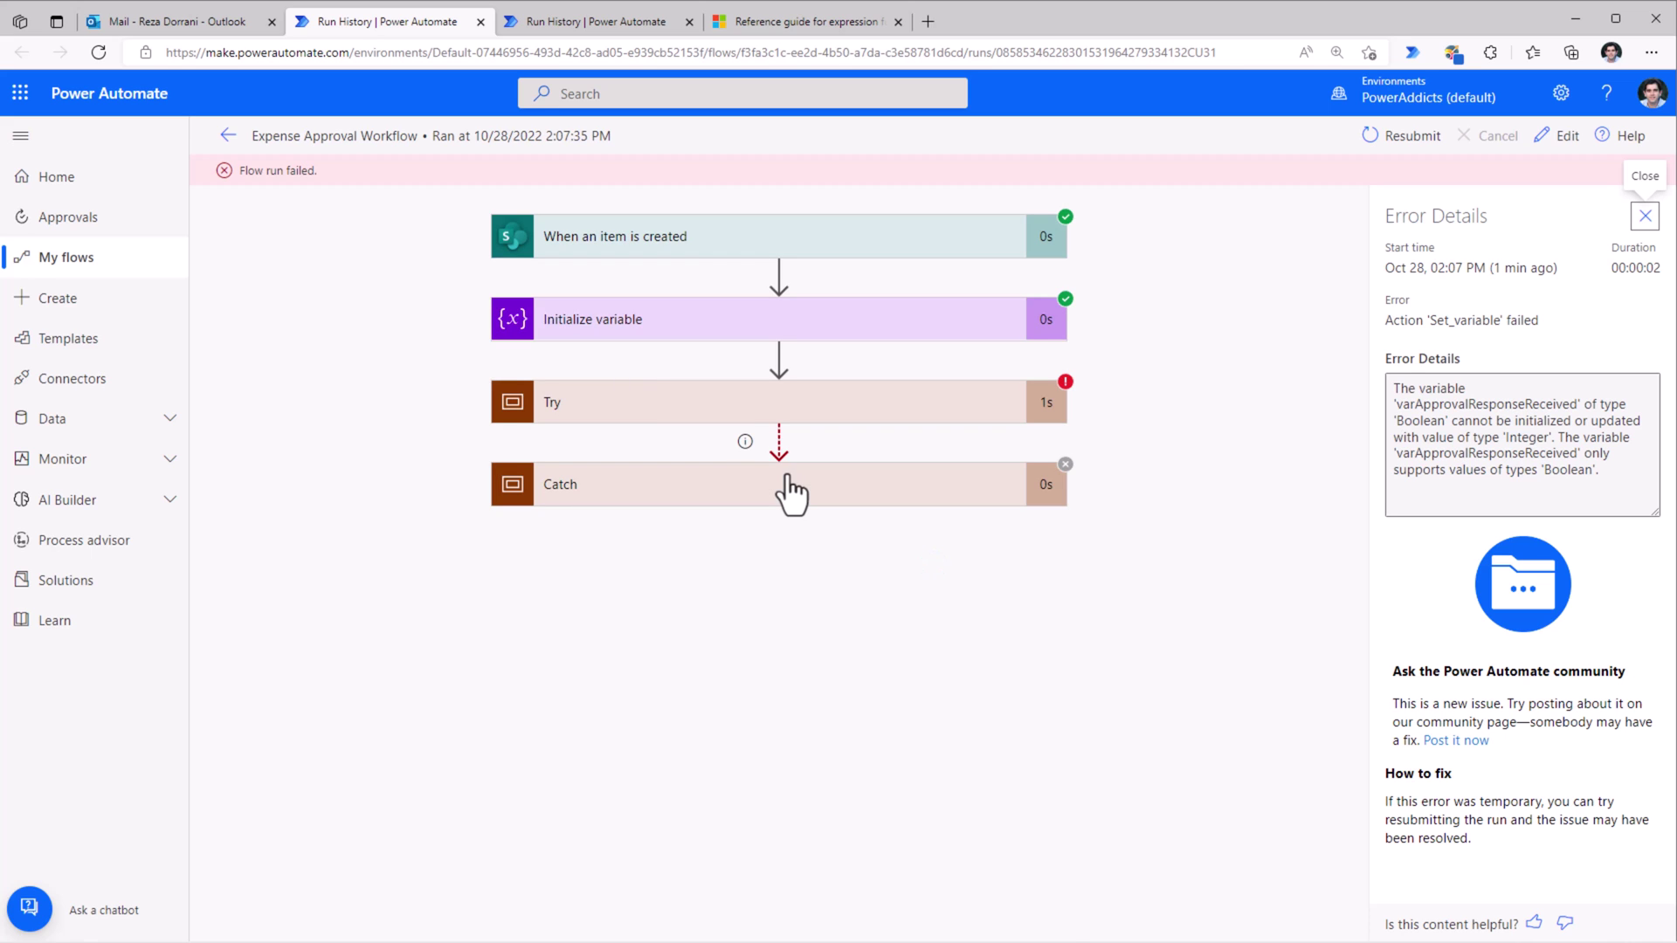
# Expand the run's Catch and Try scopes and show the Set variable error details.
pyautogui.click(792, 493)
pyautogui.click(786, 397)
pyautogui.click(653, 620)
pyautogui.scroll(-1, 657, 629)
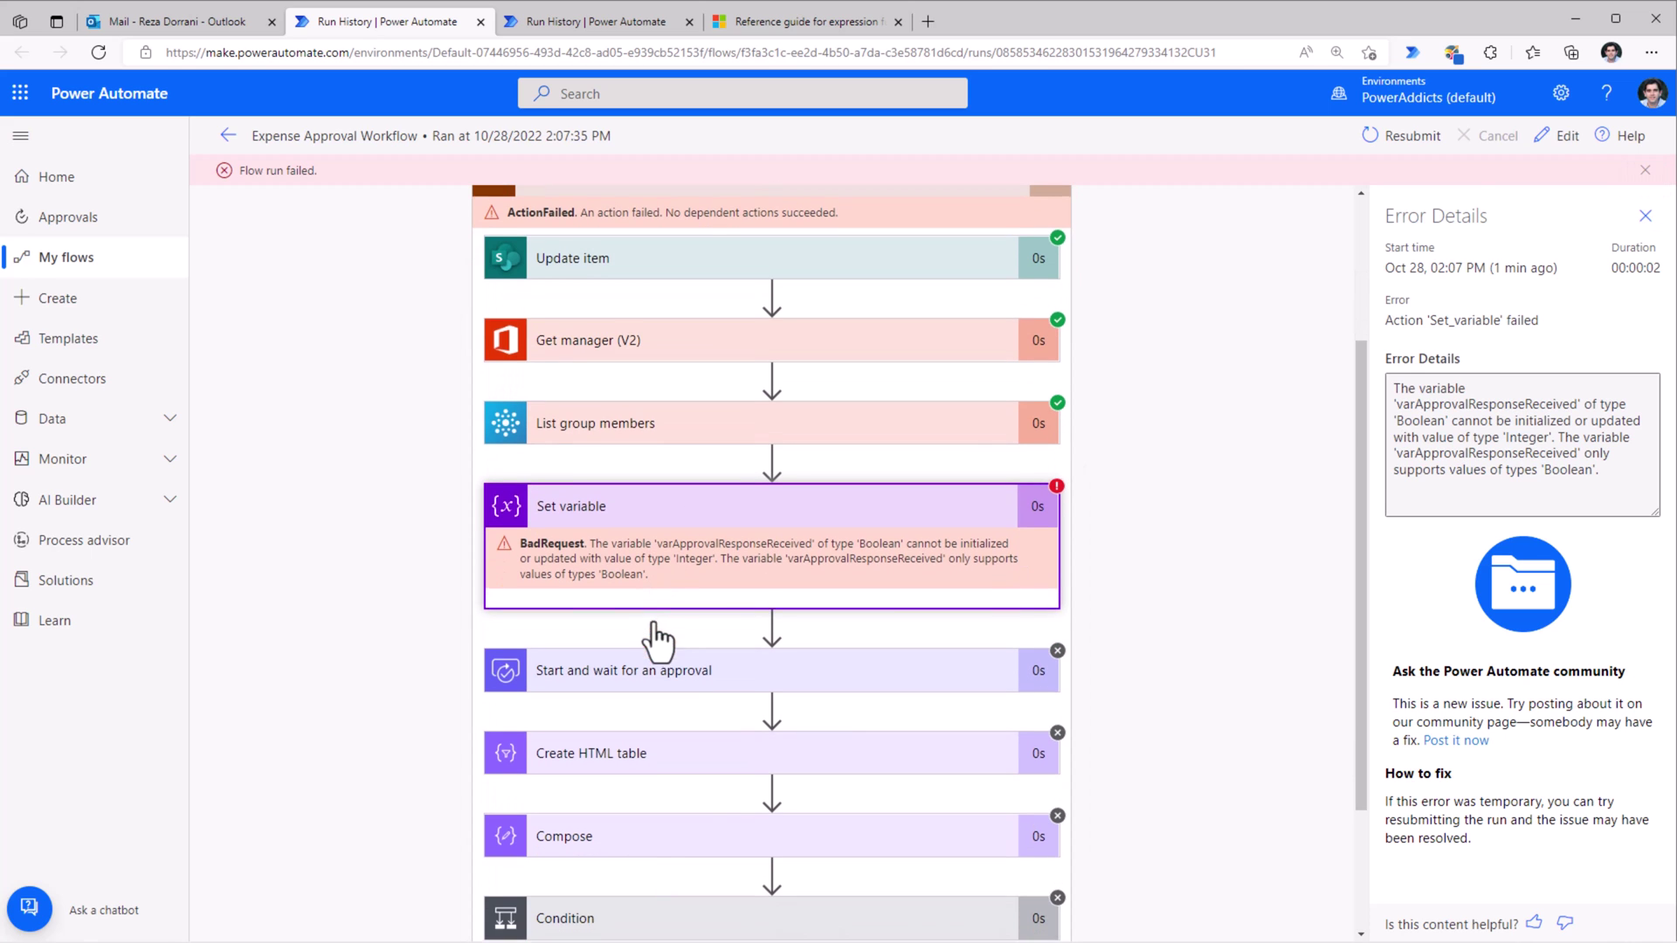
# In the editor, set the Set variable step's value to the expression true.
pyautogui.click(1555, 138)
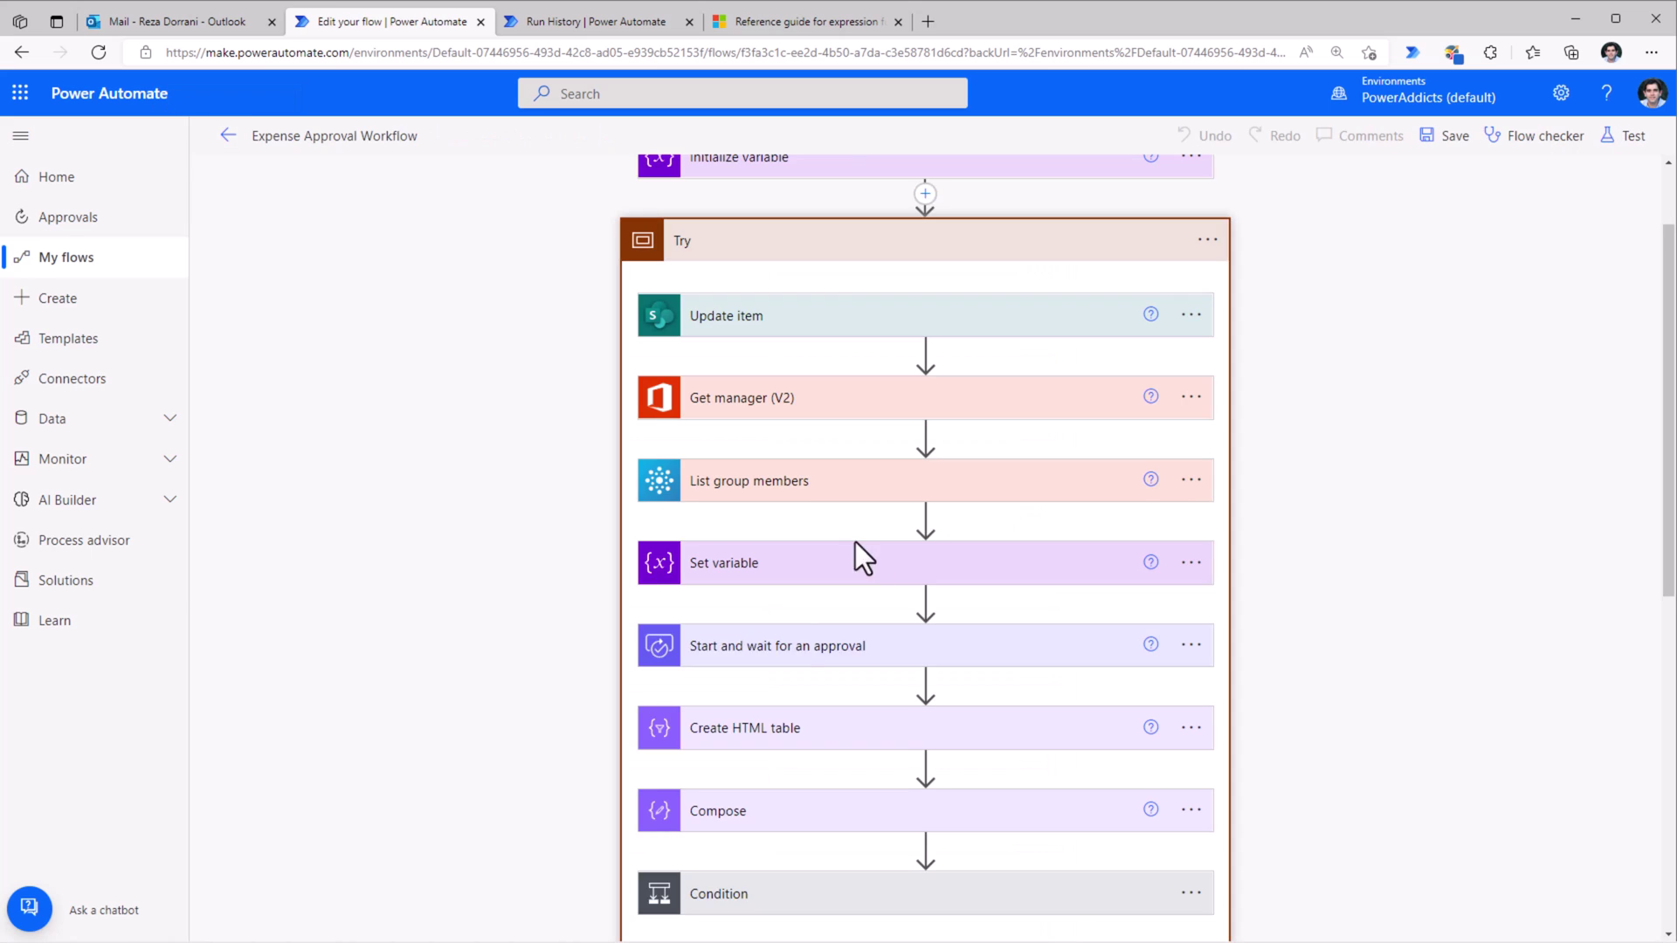
pyautogui.click(859, 564)
pyautogui.click(888, 638)
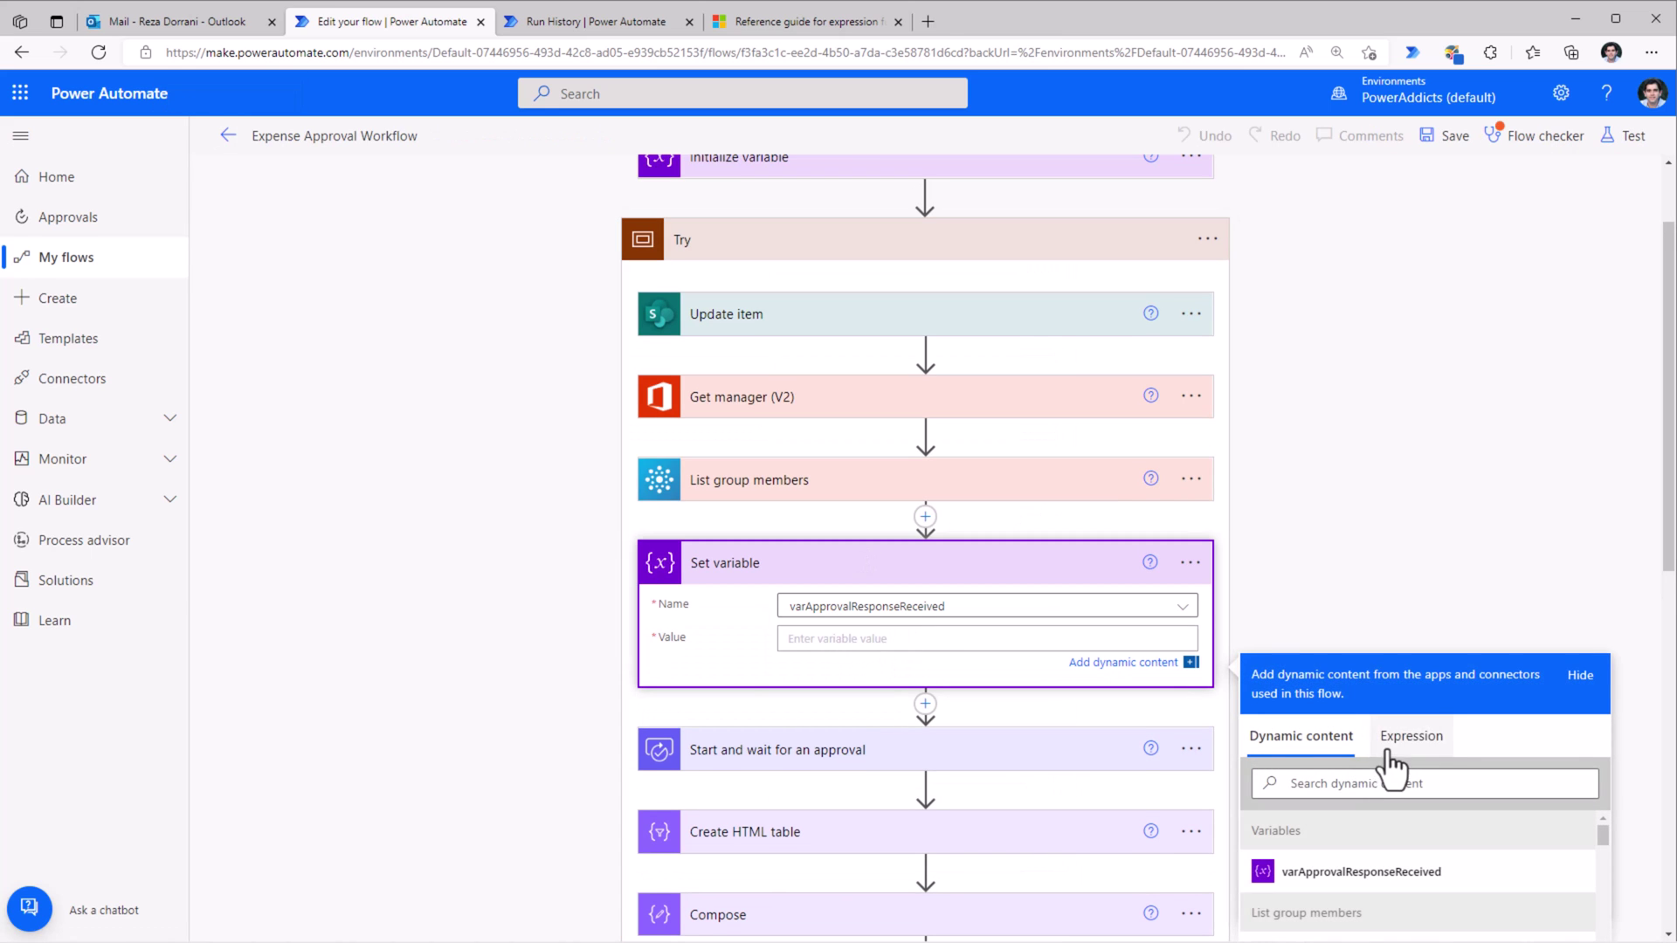
pyautogui.click(1408, 736)
pyautogui.write('true')
pyautogui.click(1327, 841)
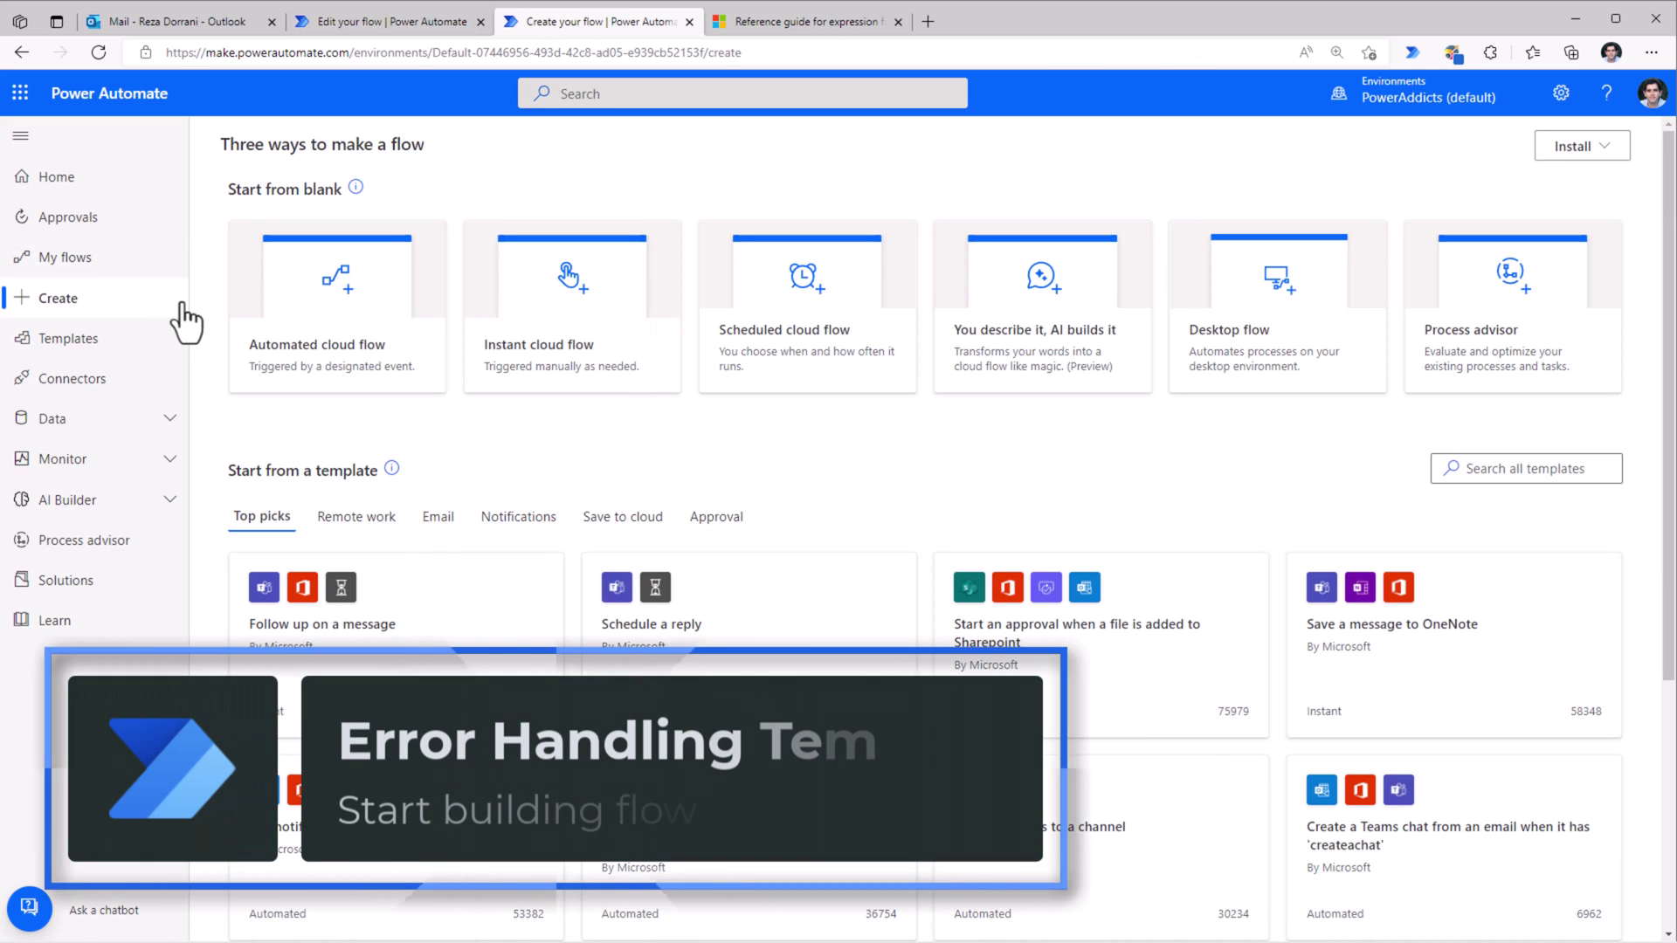
# Start an automated cloud flow with the When an item is created trigger.
pyautogui.click(329, 346)
pyautogui.click(898, 559)
pyautogui.click(1118, 754)
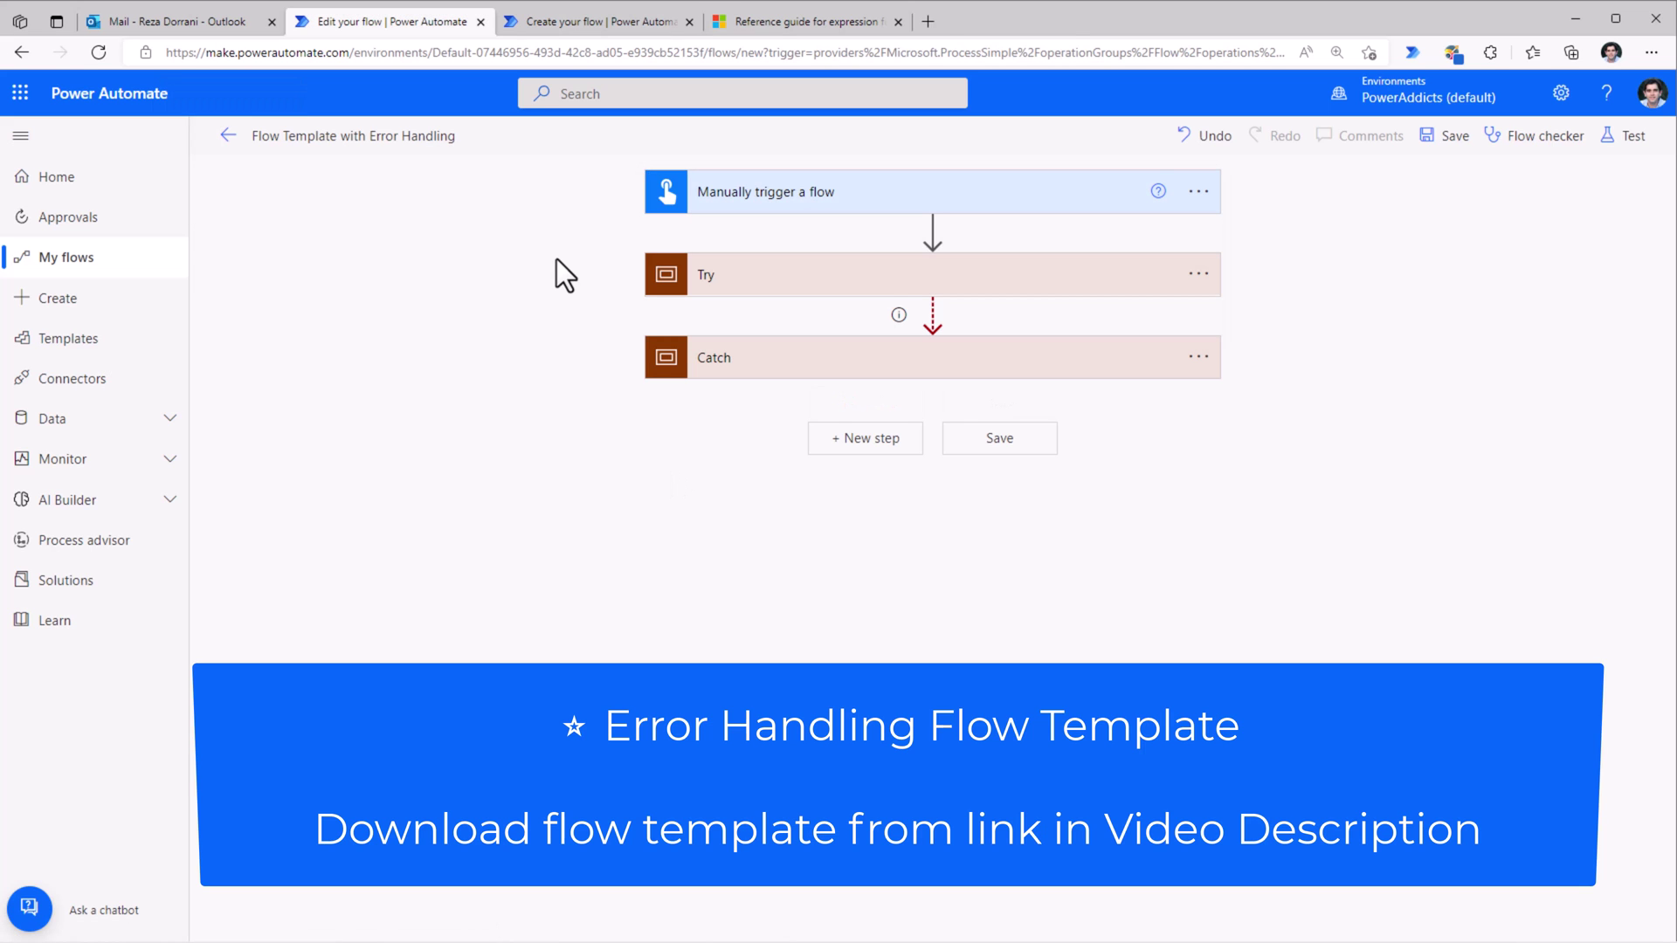
# Expand Try, Catch, Filter array and Create HTML Table to review the template's steps.
pyautogui.click(703, 288)
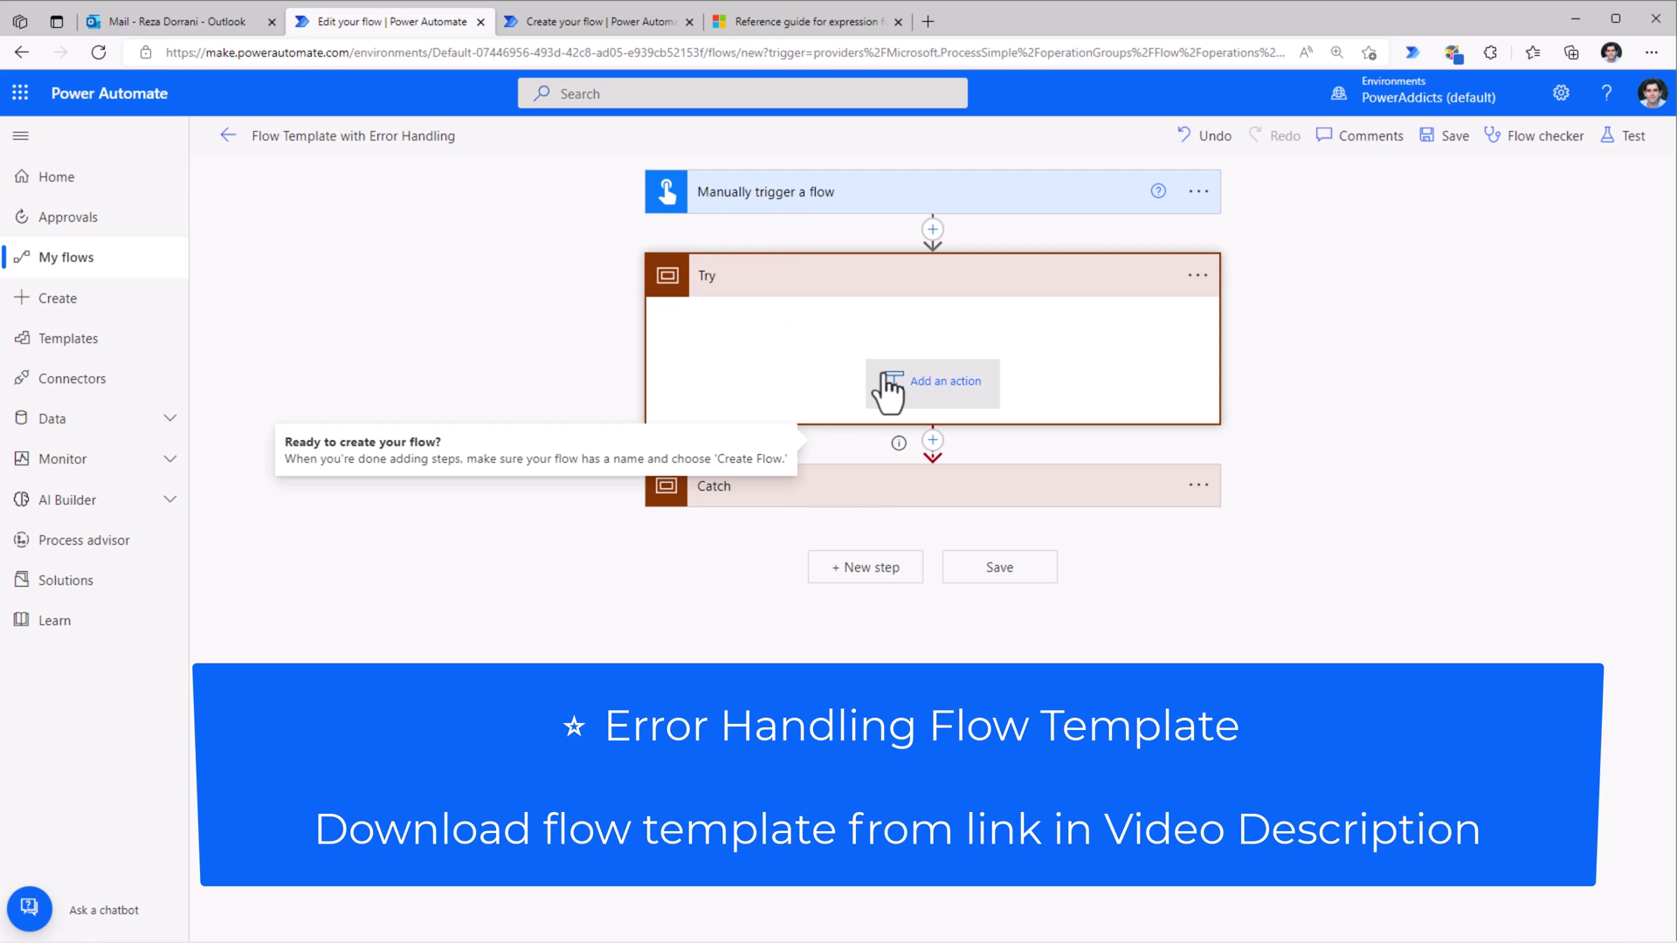
pyautogui.click(828, 489)
pyautogui.scroll(-3, 808, 364)
pyautogui.click(791, 332)
pyautogui.click(790, 330)
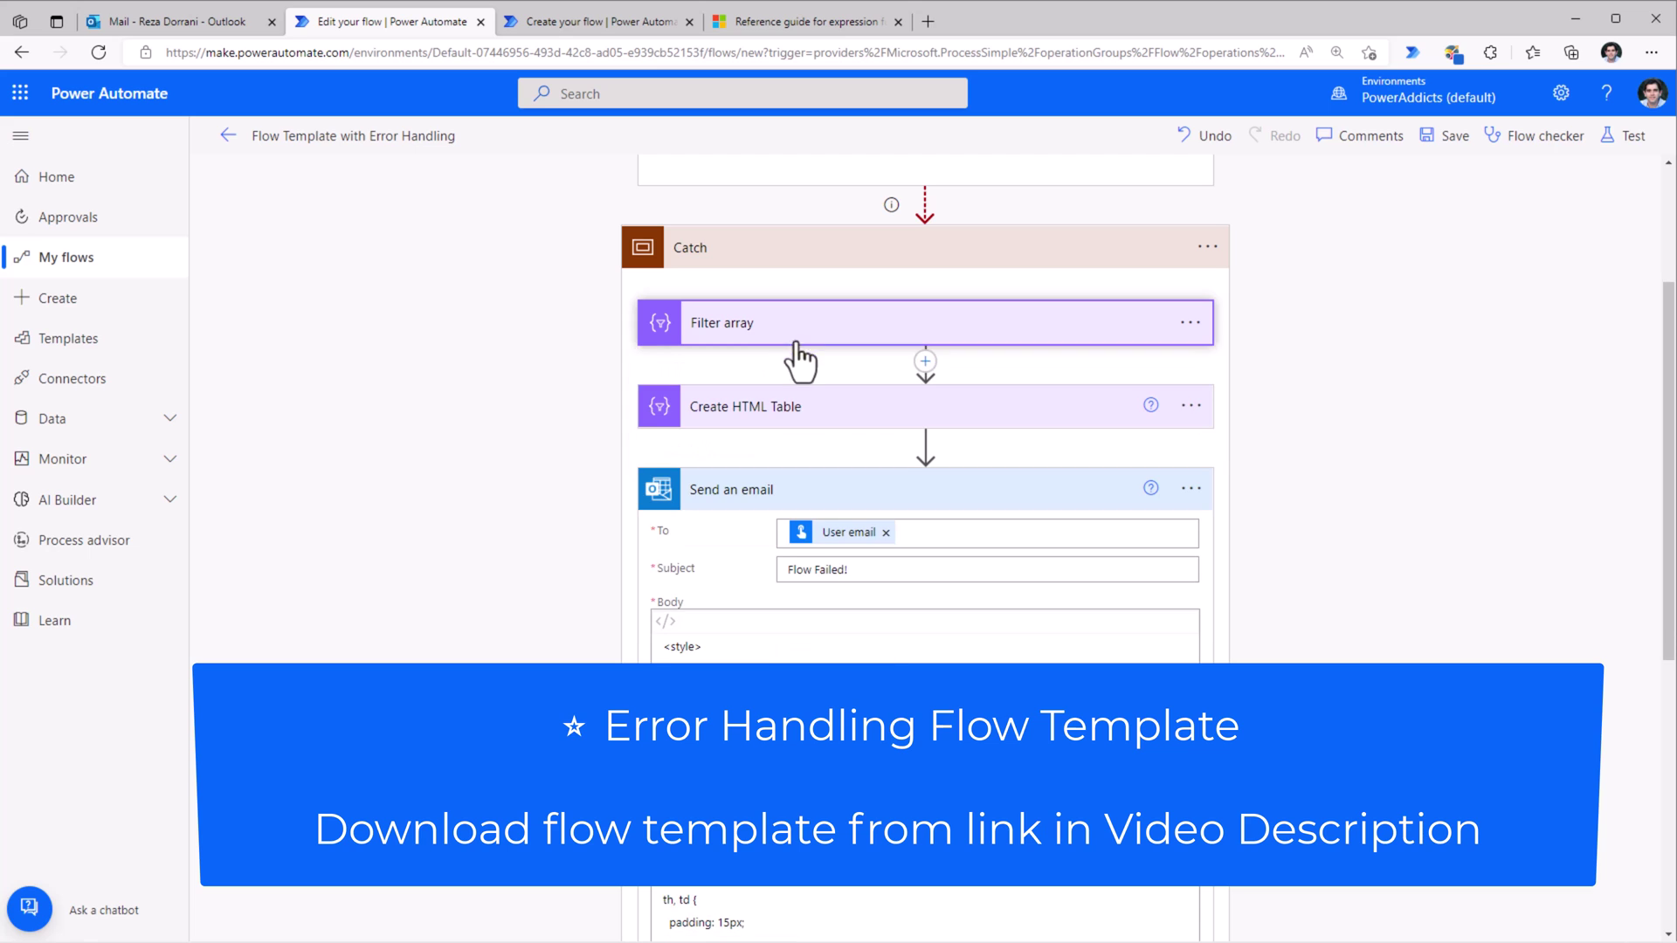
pyautogui.click(797, 411)
pyautogui.click(797, 407)
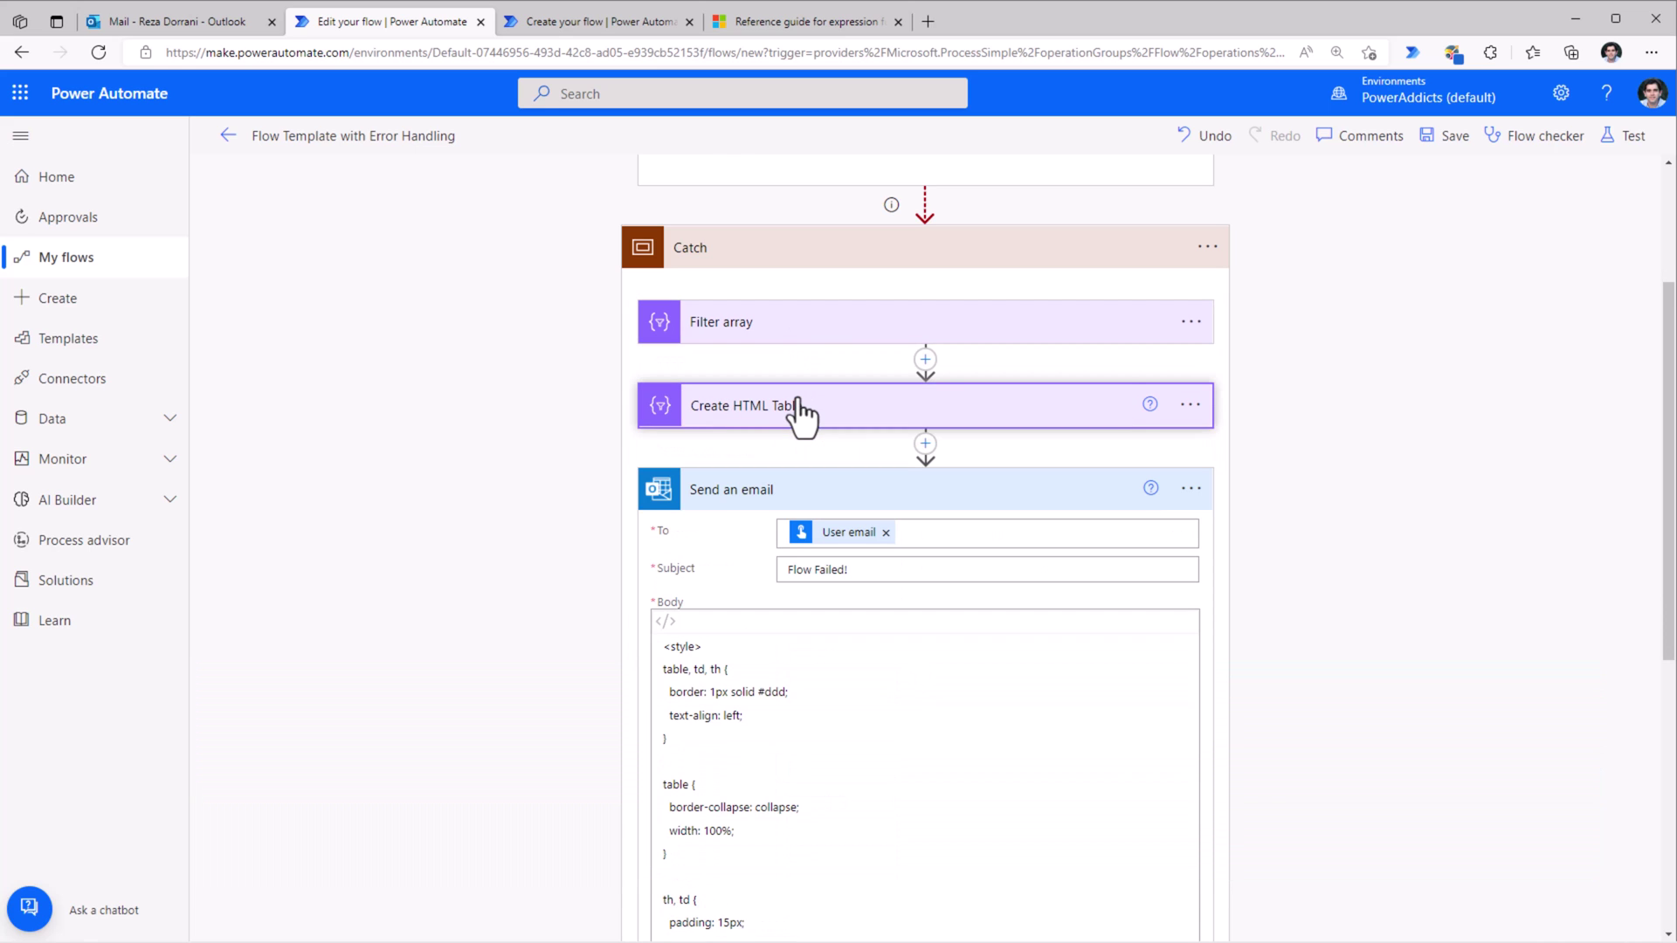
pyautogui.scroll(-3, 791, 494)
pyautogui.scroll(-3, 791, 500)
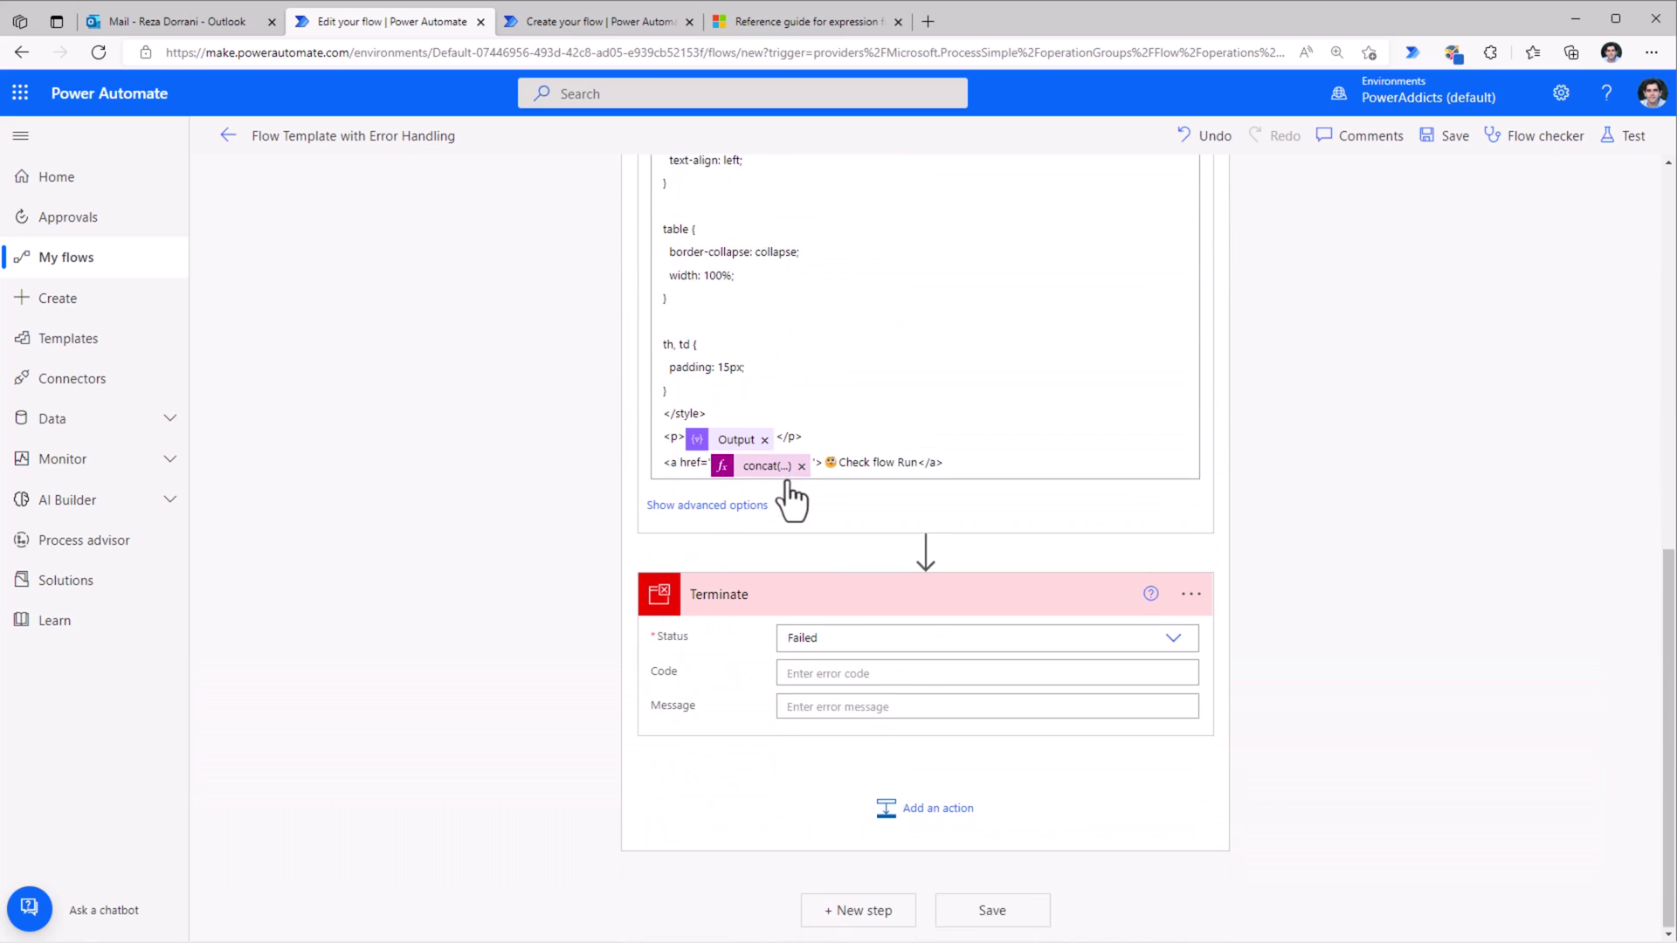
pyautogui.scroll(6, 787, 480)
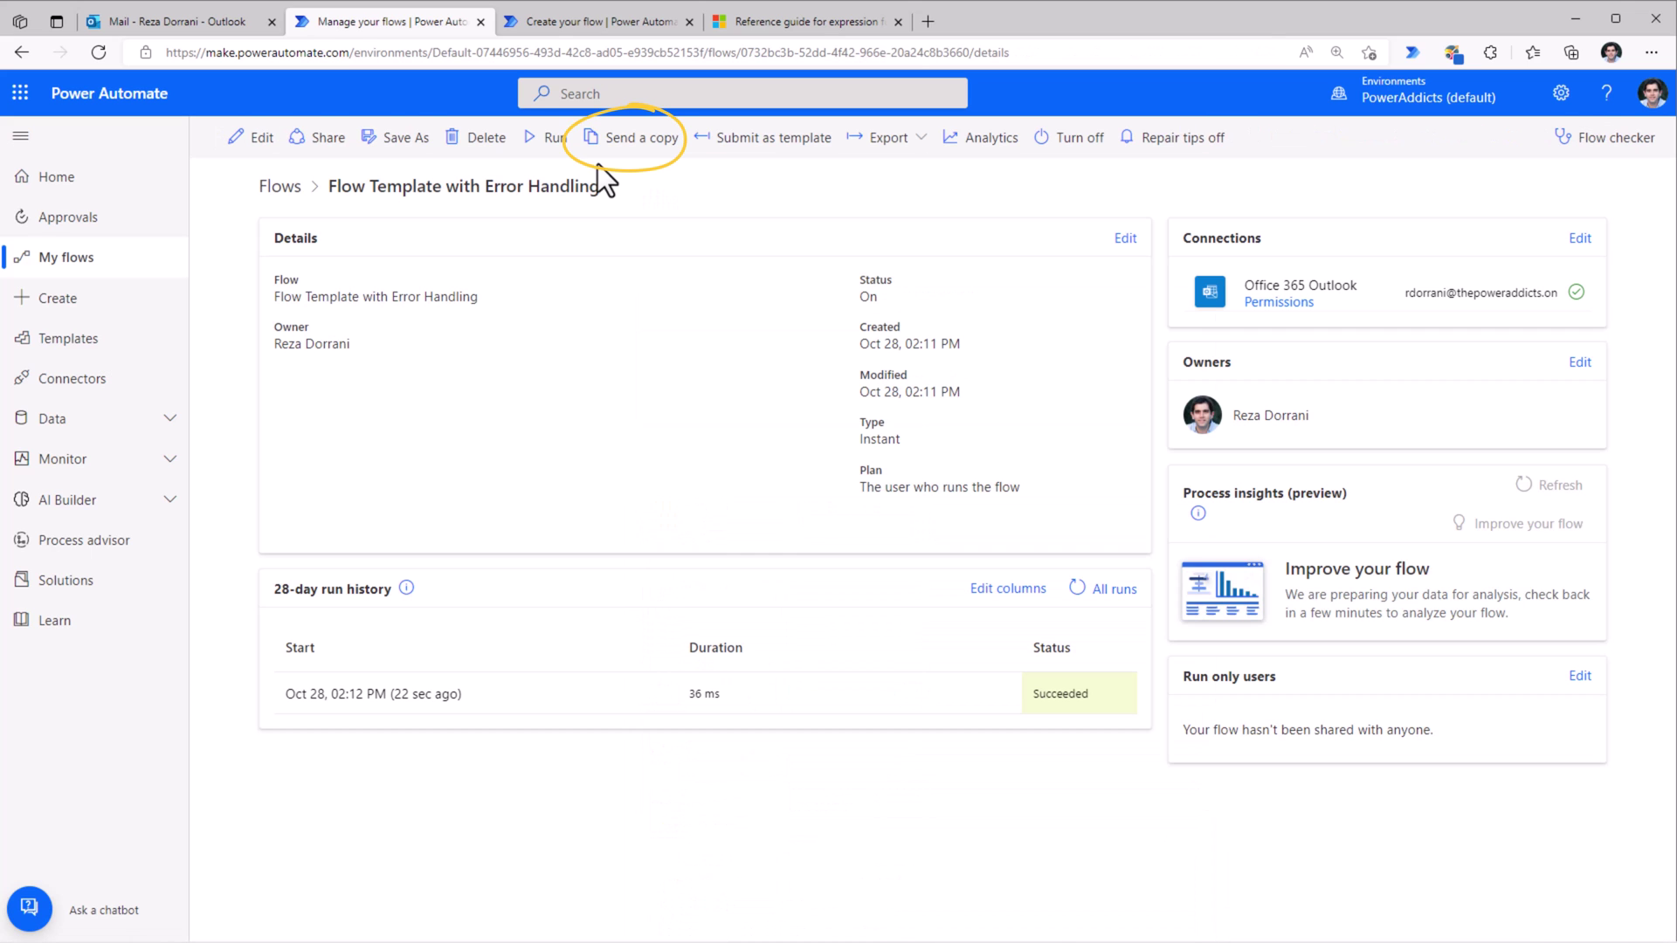
# Send a copy of the flow to a colleague chosen from the recipient suggestions.
pyautogui.click(640, 147)
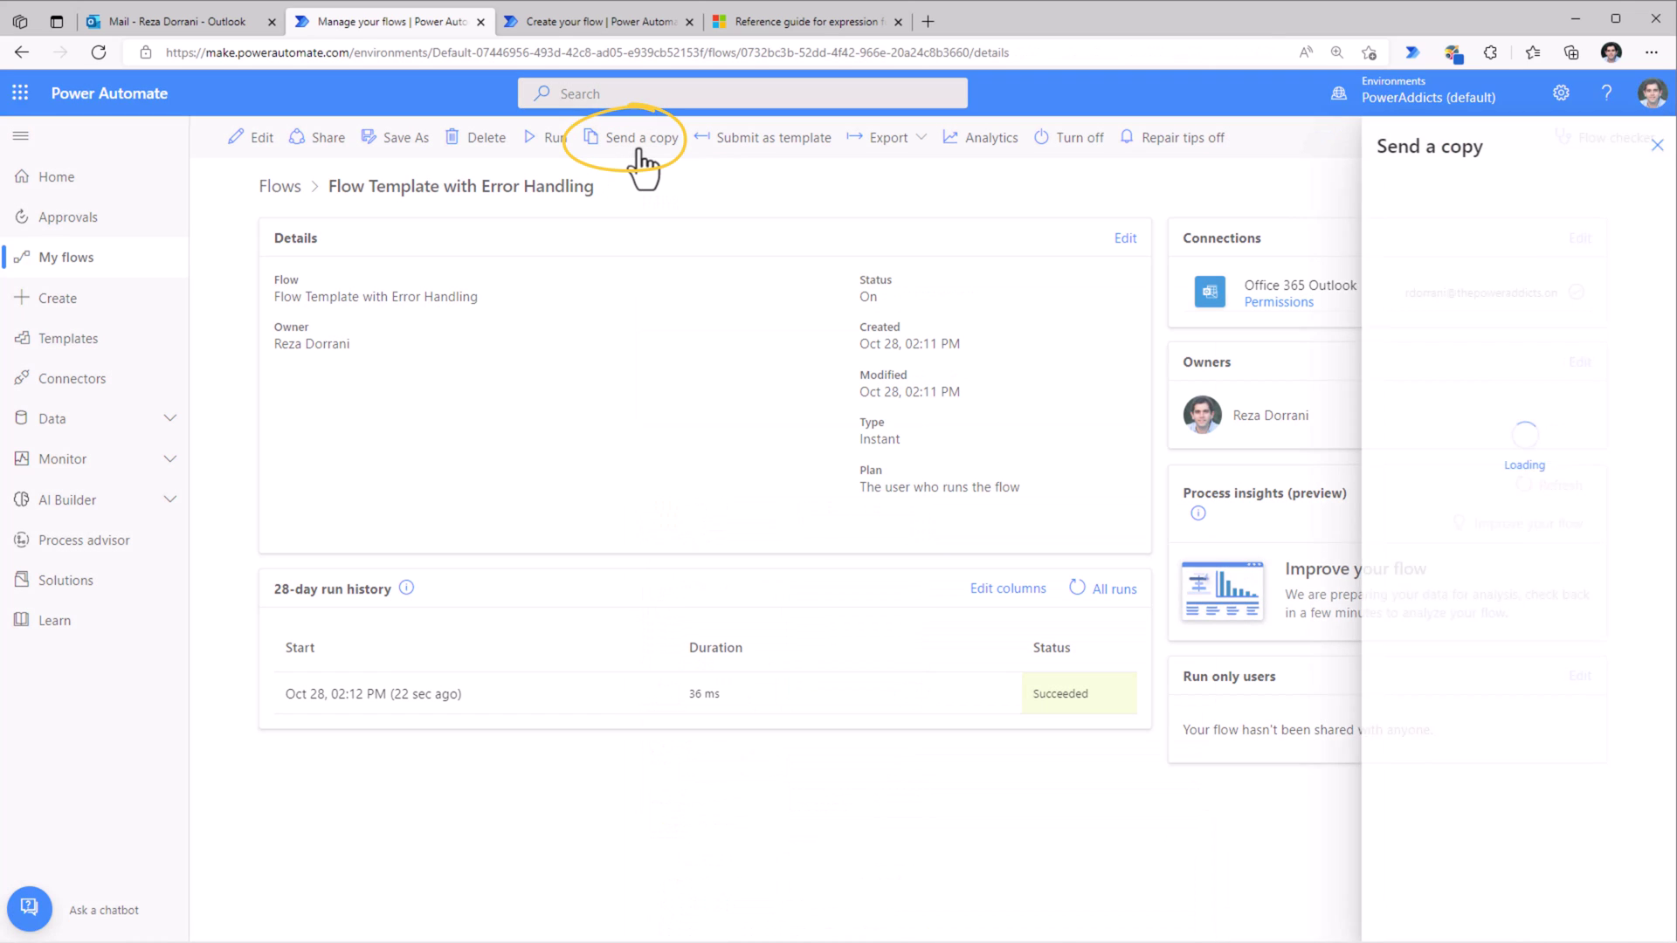
pyautogui.click(1426, 391)
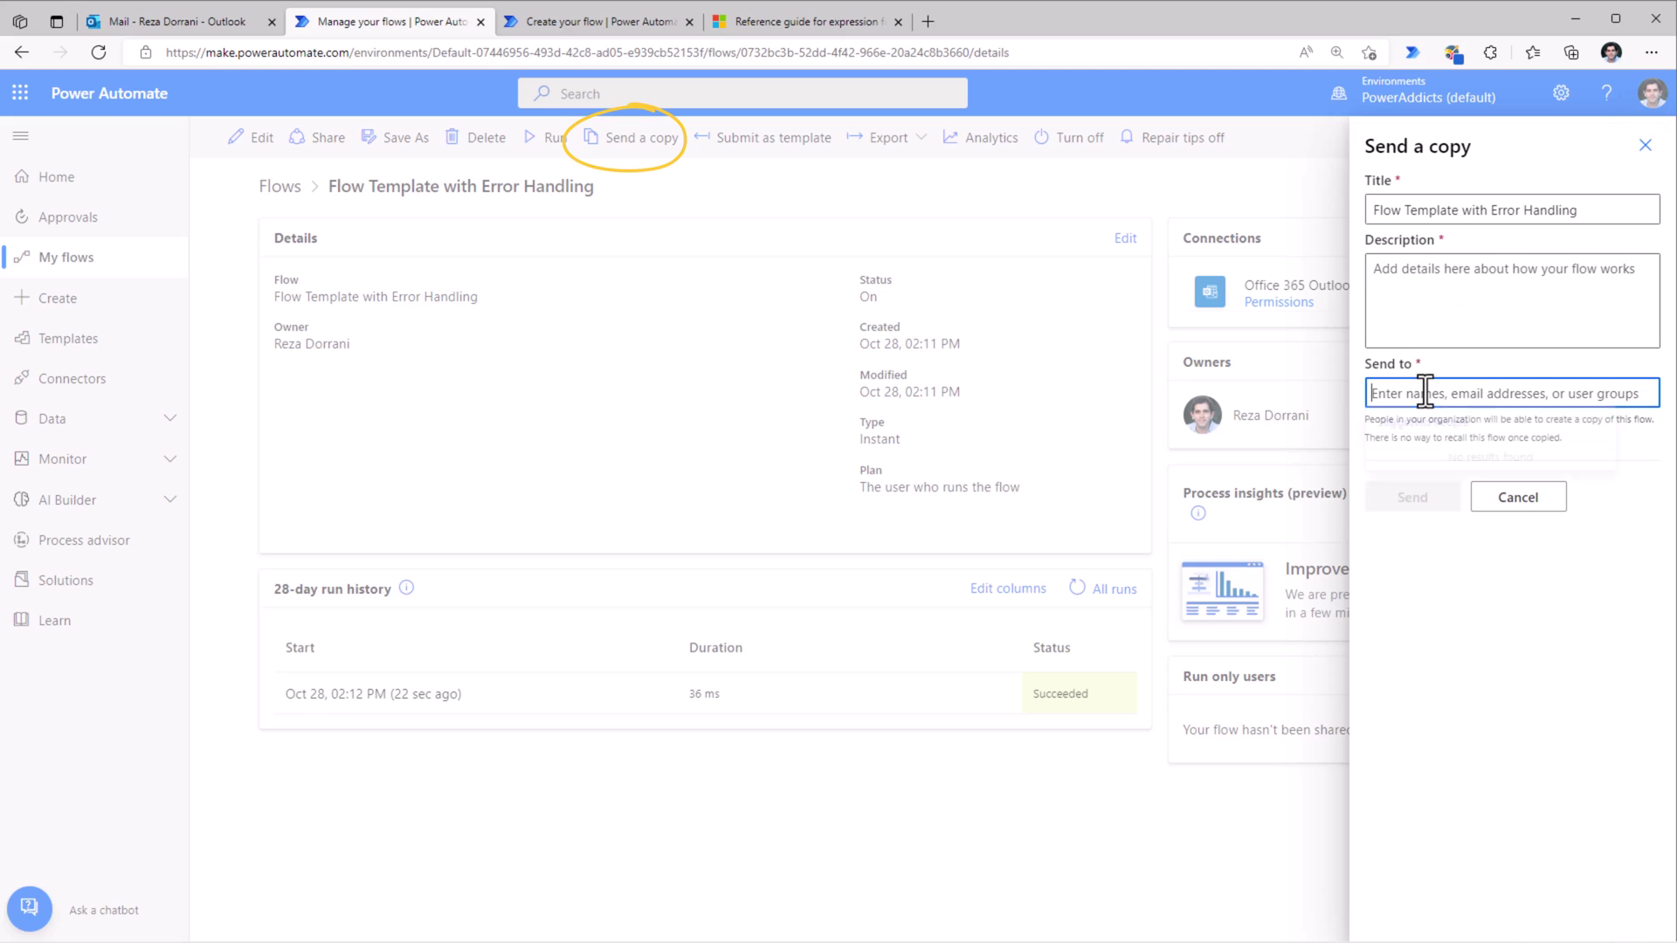
pyautogui.write('sarah')
pyautogui.click(1450, 466)
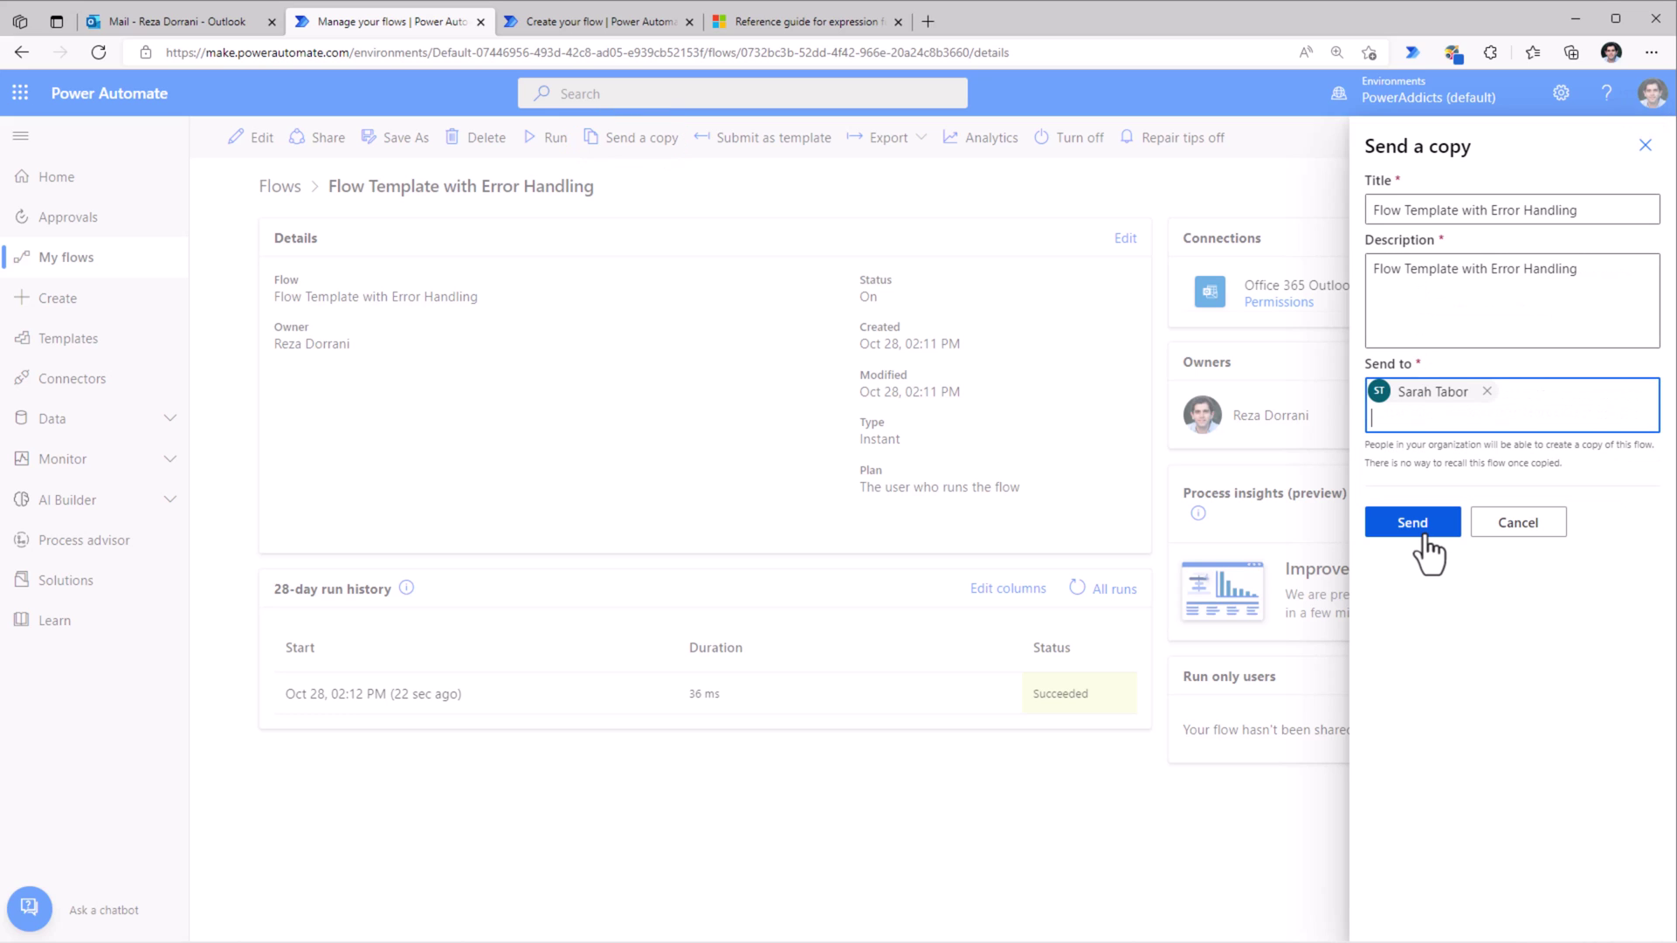
pyautogui.click(1424, 531)
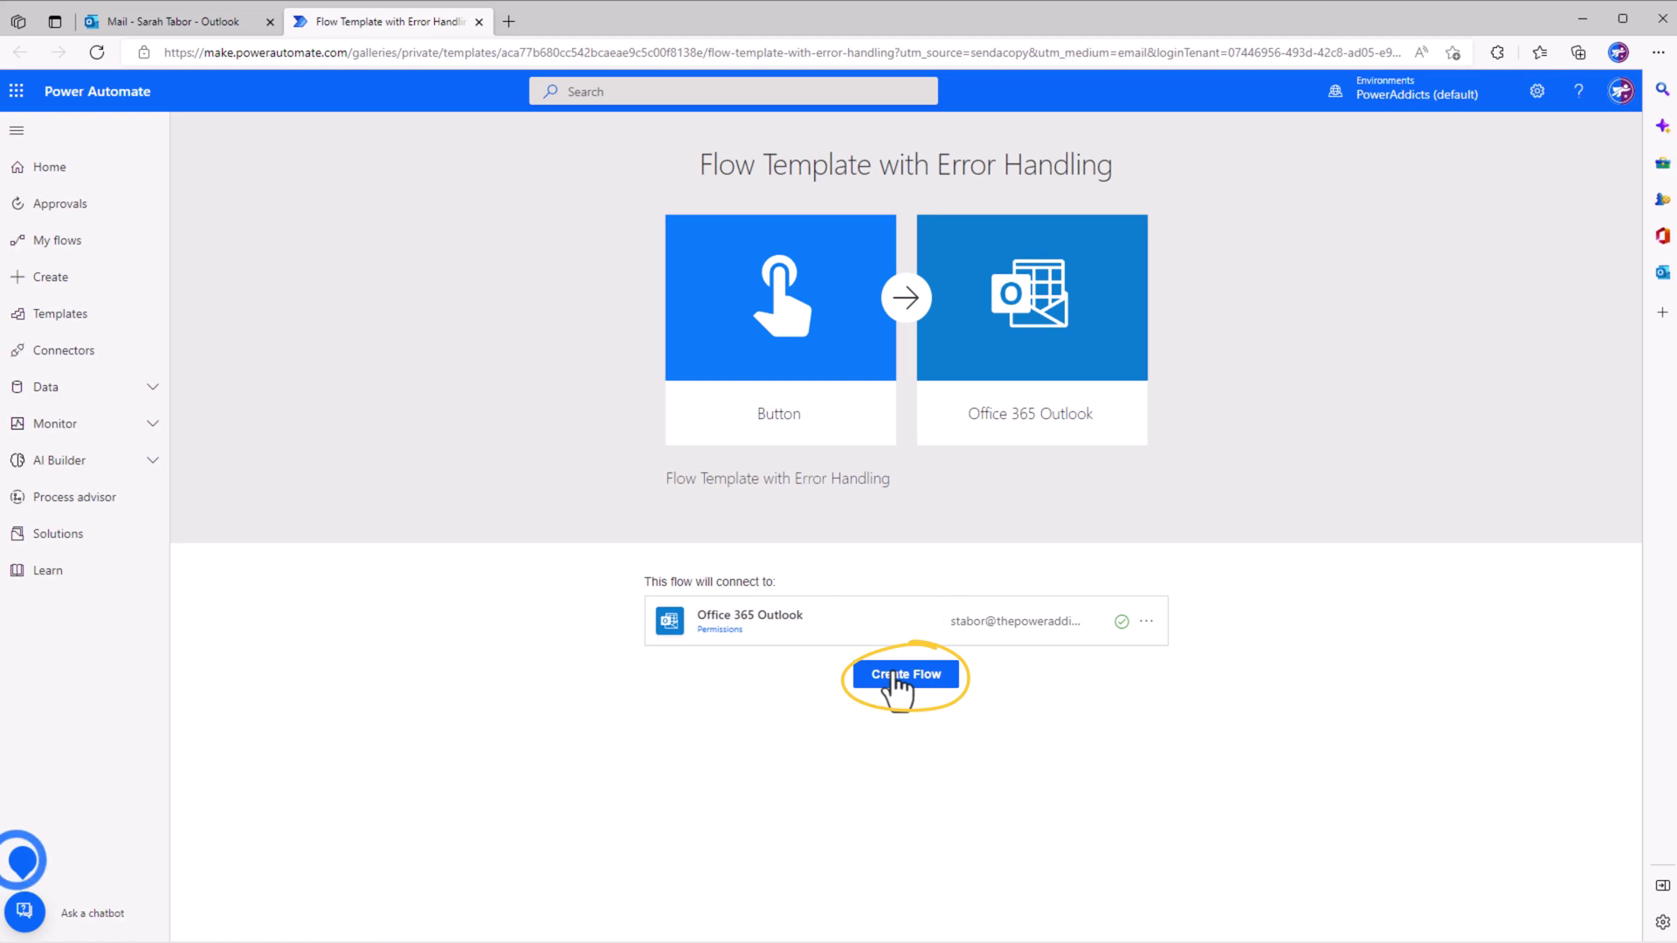
# Create the flow from the template, delete its manual trigger, and add SharePoint 'When an item is created'.
pyautogui.click(903, 684)
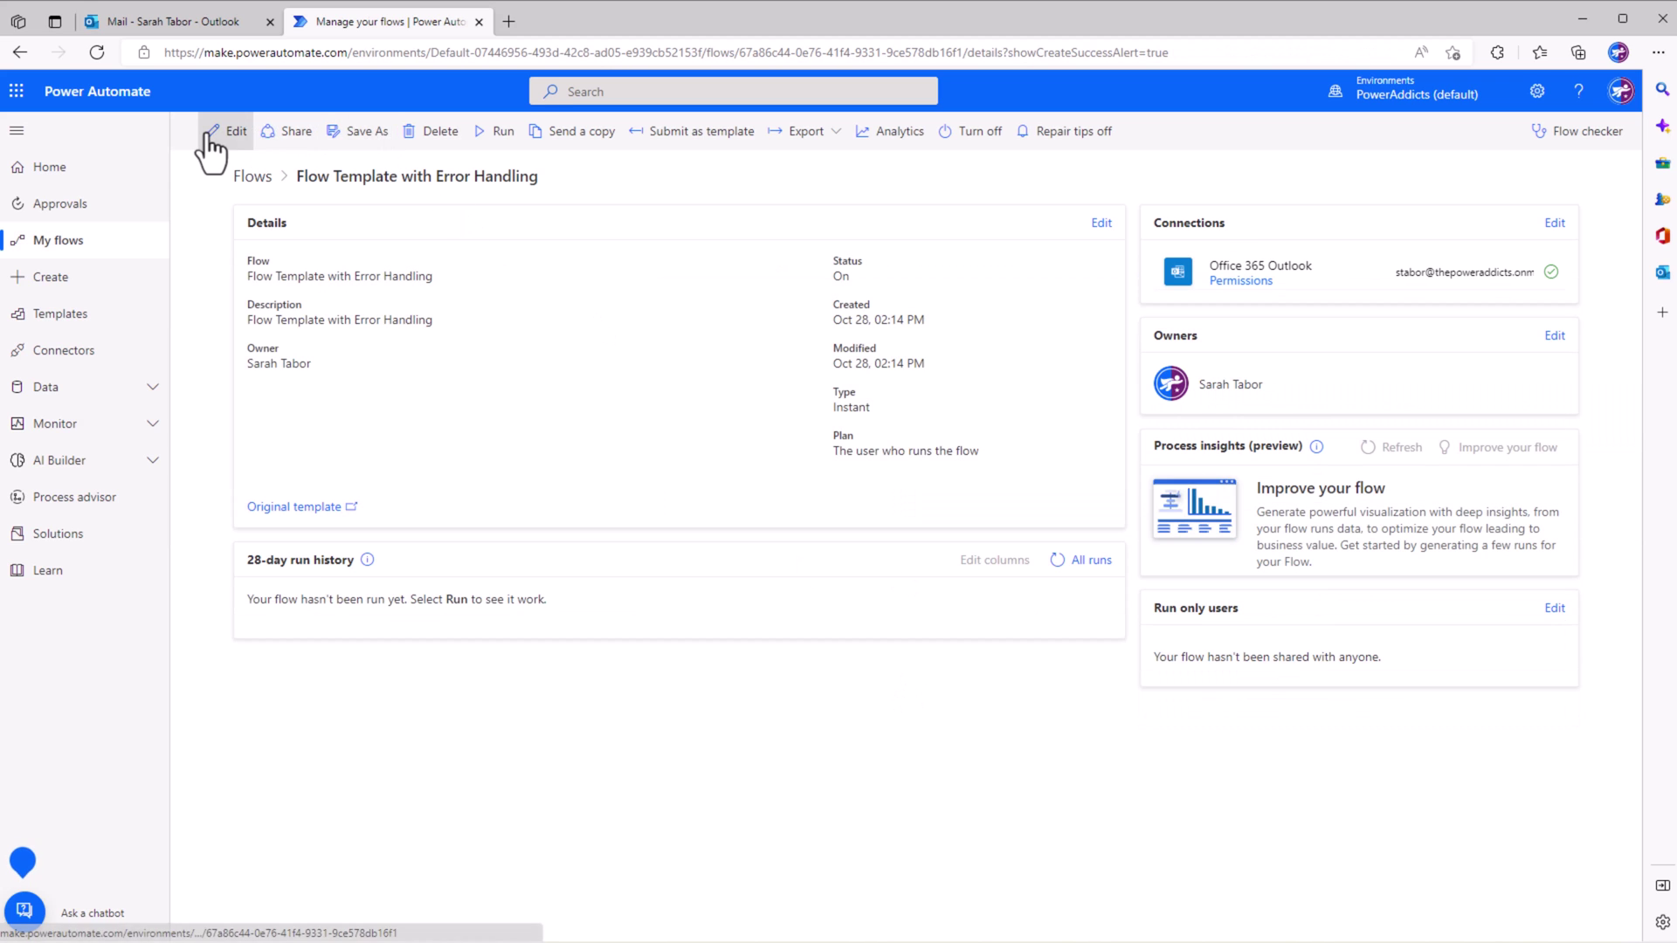
pyautogui.click(209, 140)
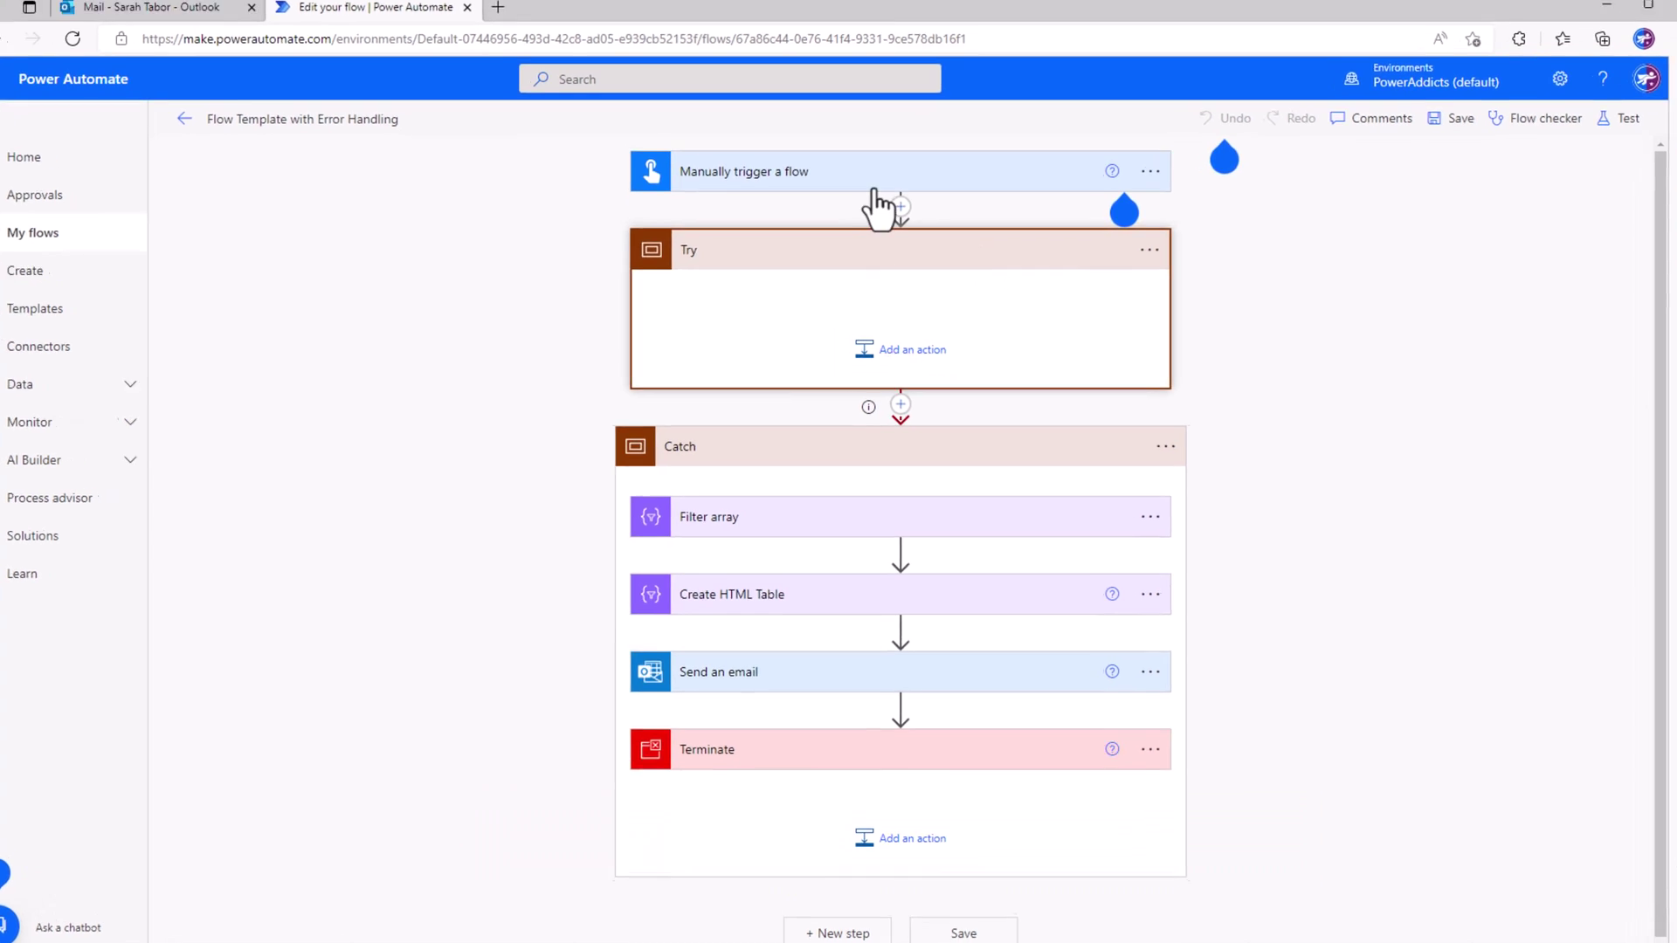
pyautogui.click(1151, 171)
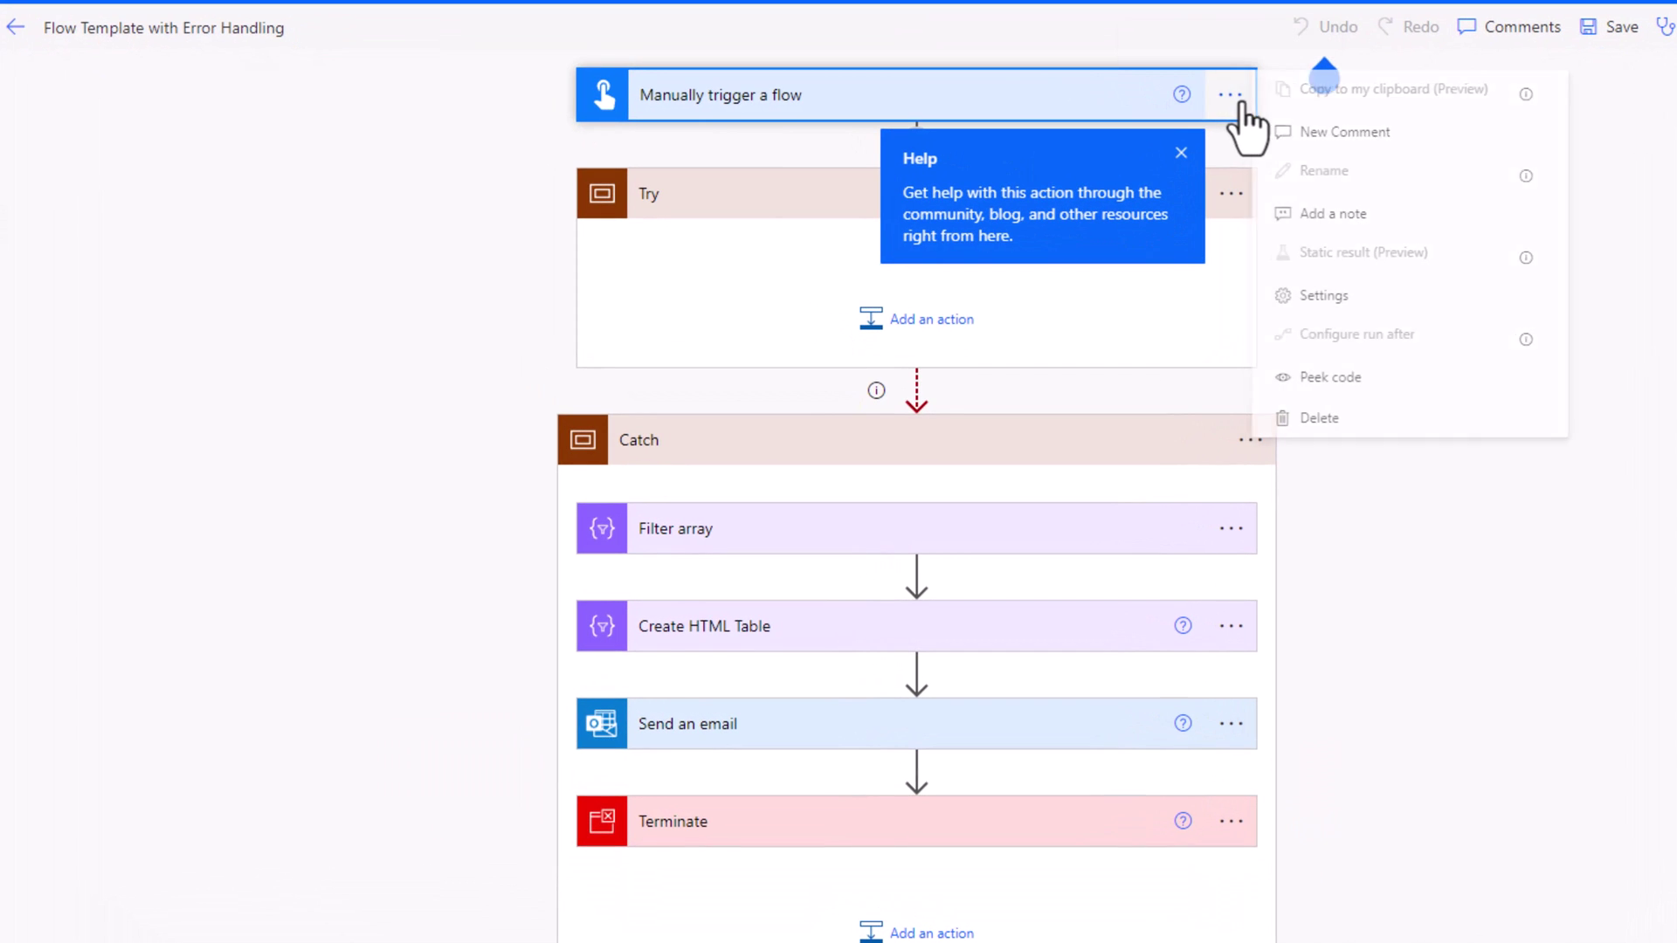
pyautogui.click(1372, 415)
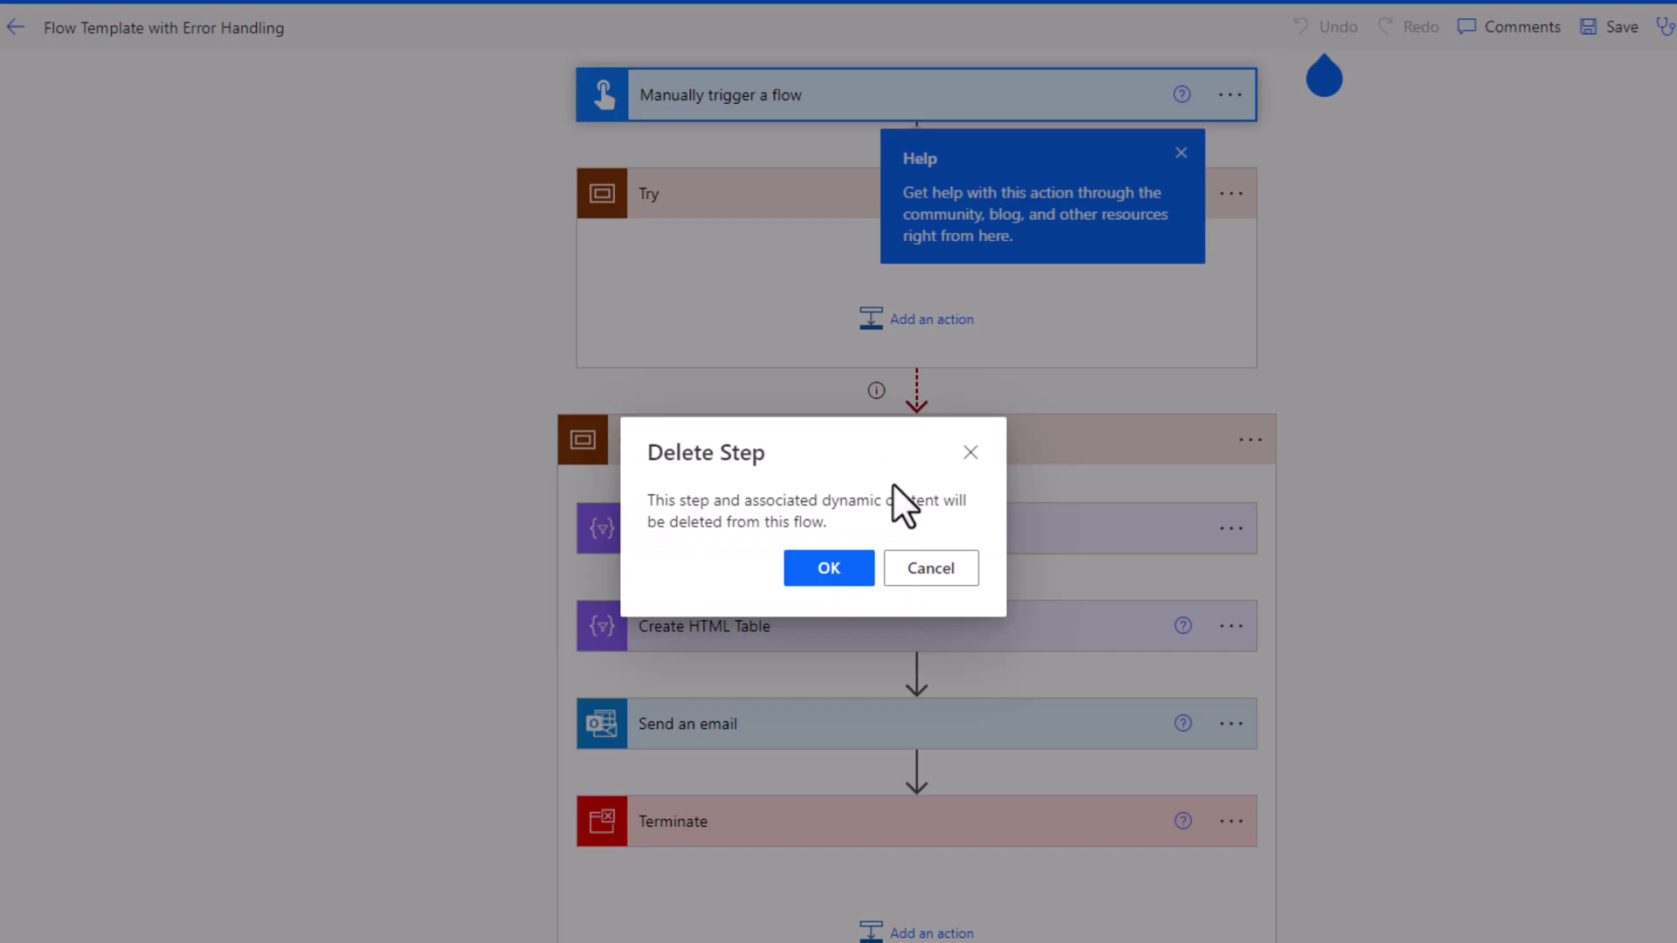
pyautogui.click(830, 569)
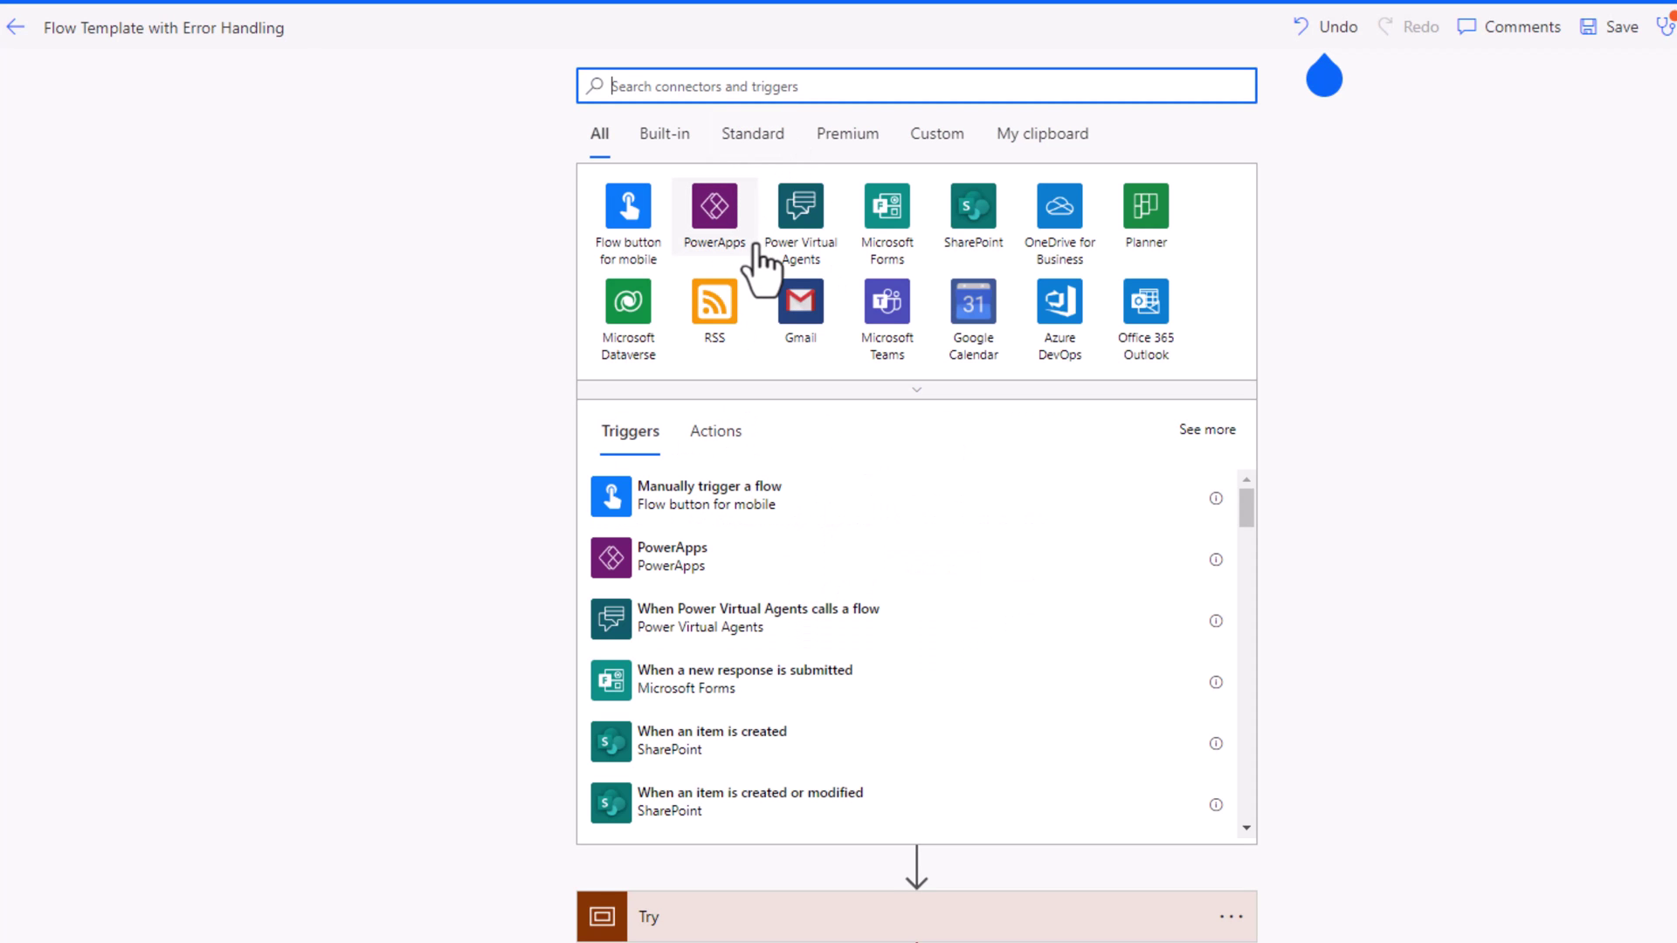
pyautogui.click(731, 753)
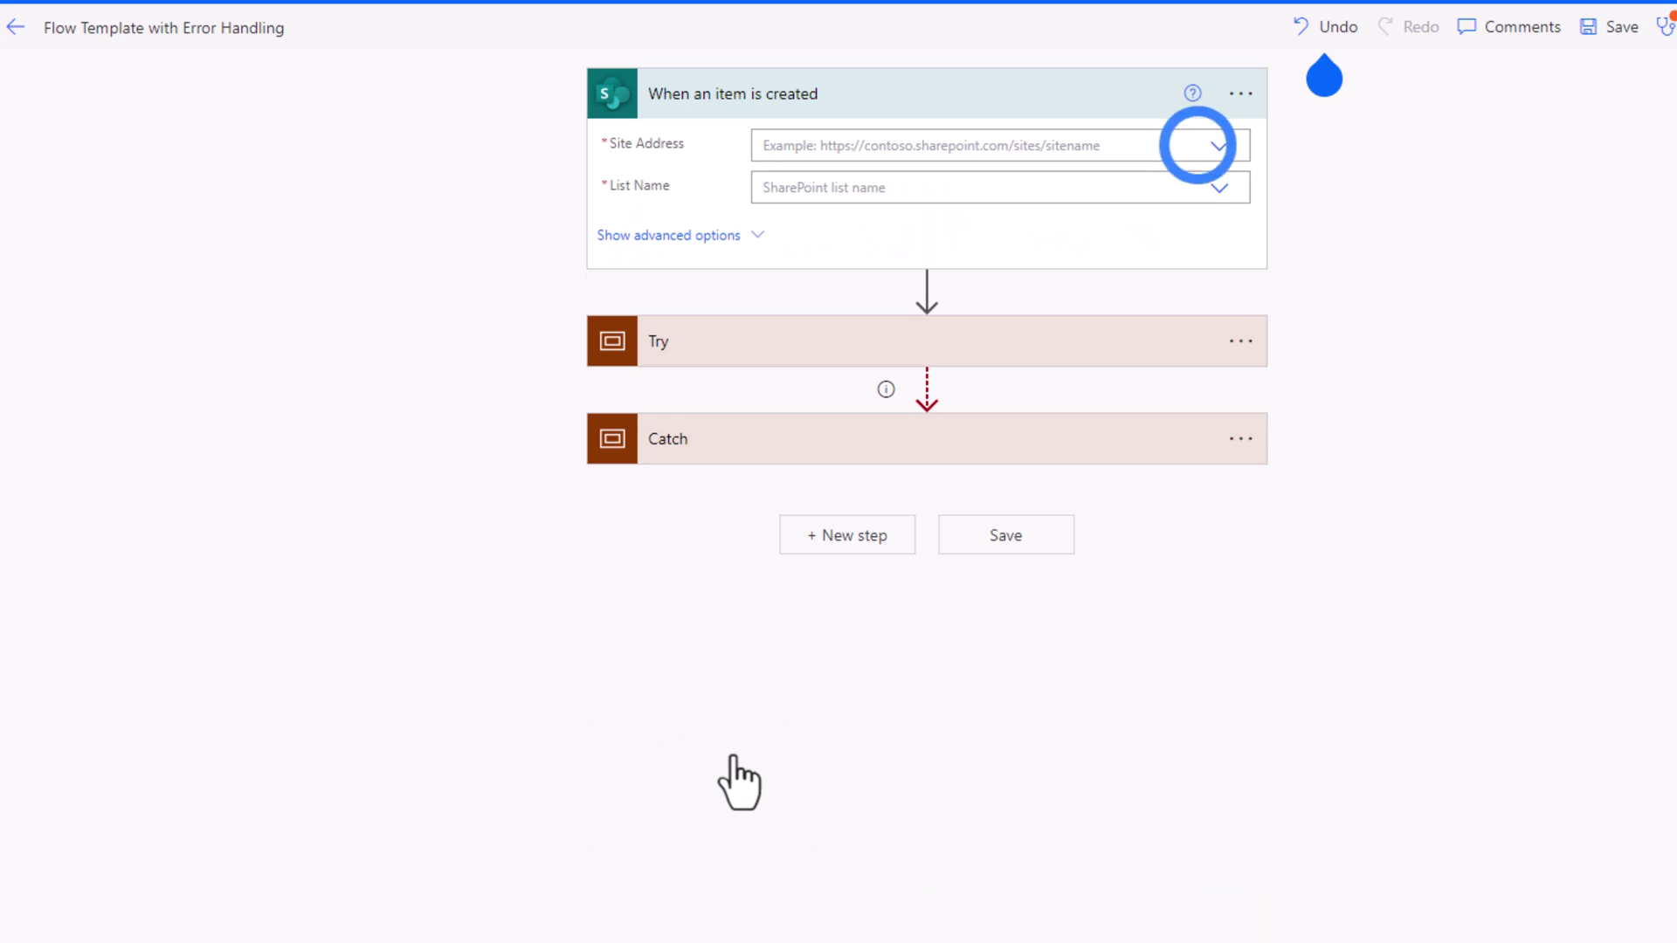
pyautogui.click(850, 341)
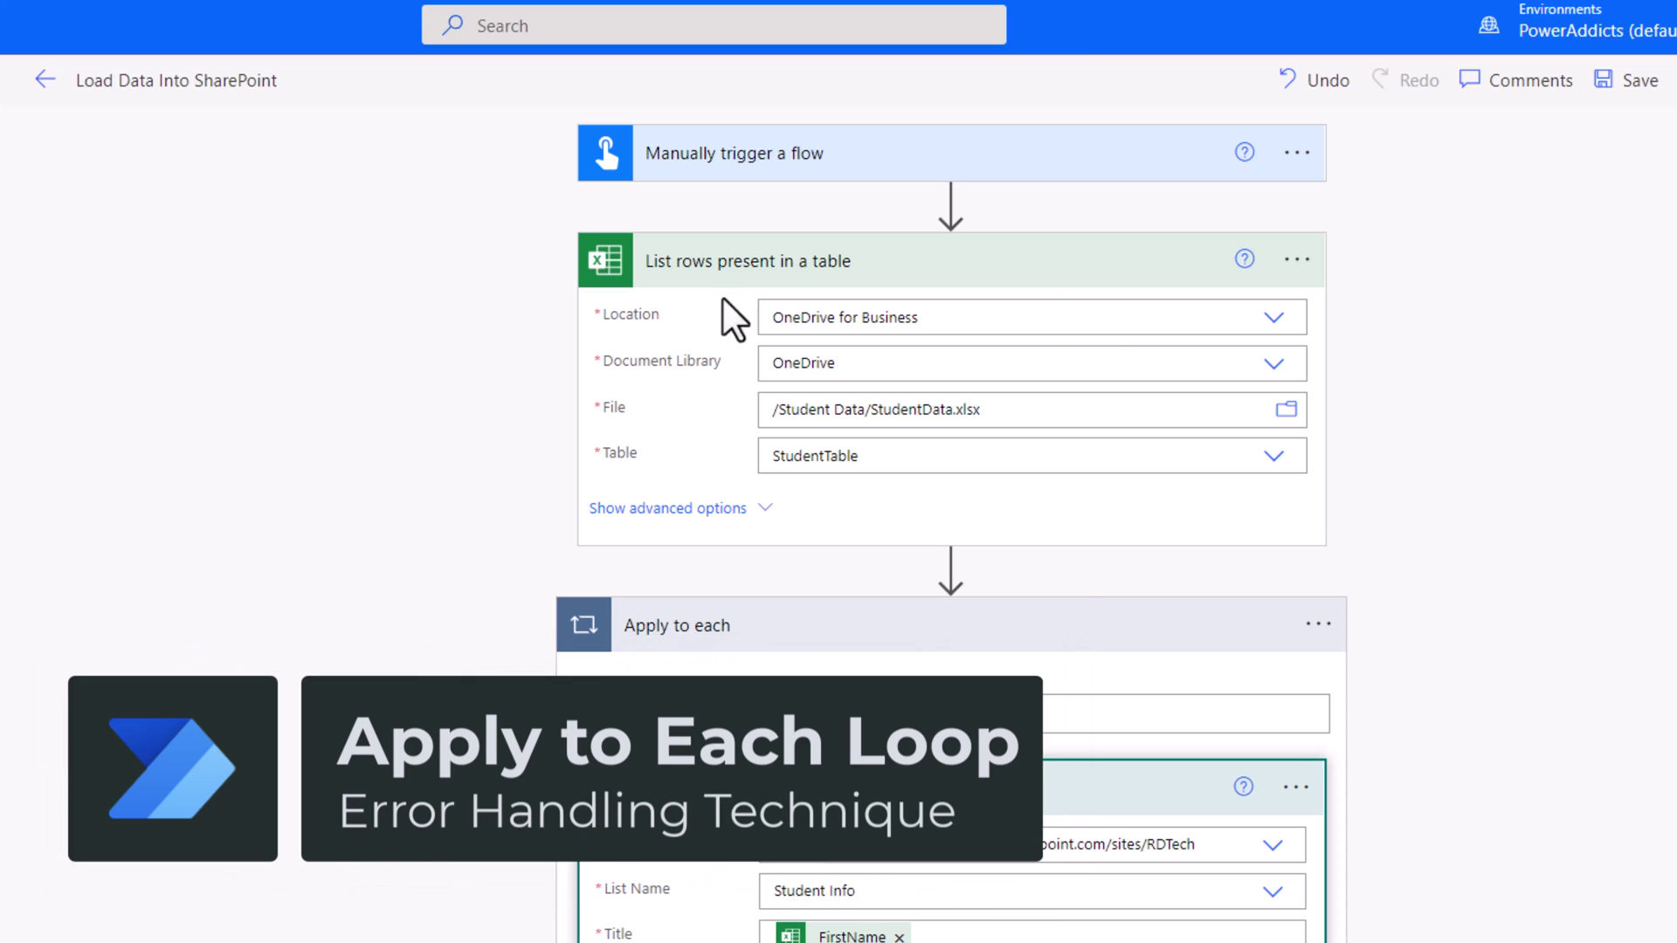
# Select the StudentData table A1:D6 to review names, subjects and scores, then clear the selection.
pyautogui.scroll(-4, 1064, 348)
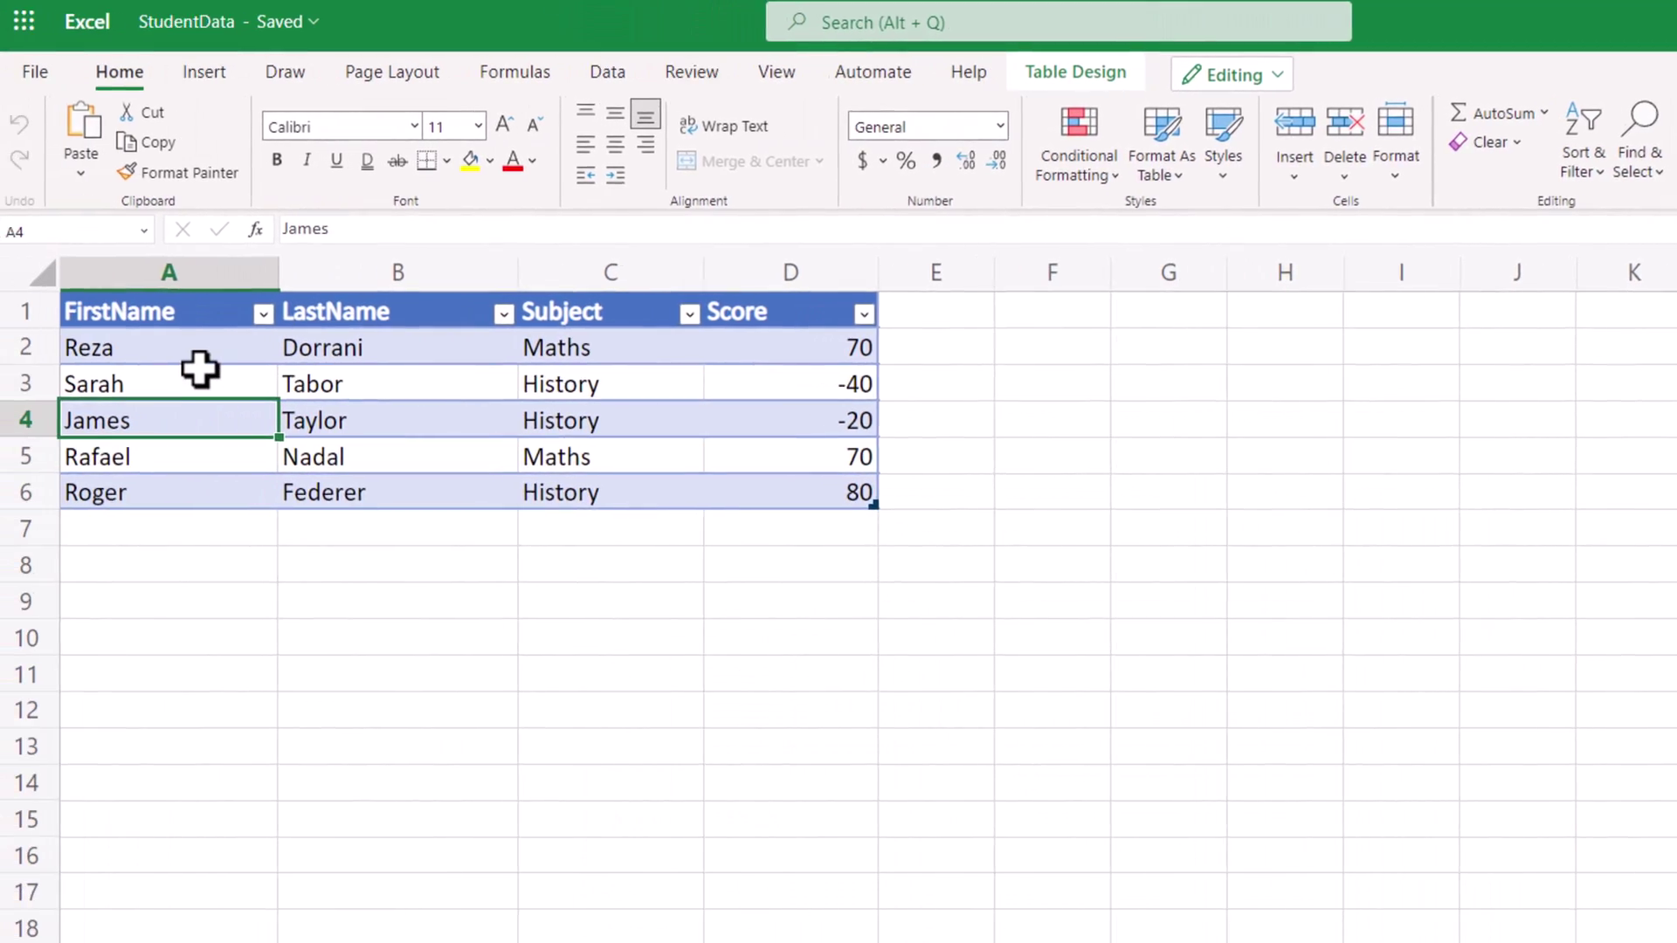
pyautogui.moveTo(126, 313)
pyautogui.mouseDown()
pyautogui.moveTo(775, 356)
pyautogui.moveTo(870, 479)
pyautogui.mouseUp()
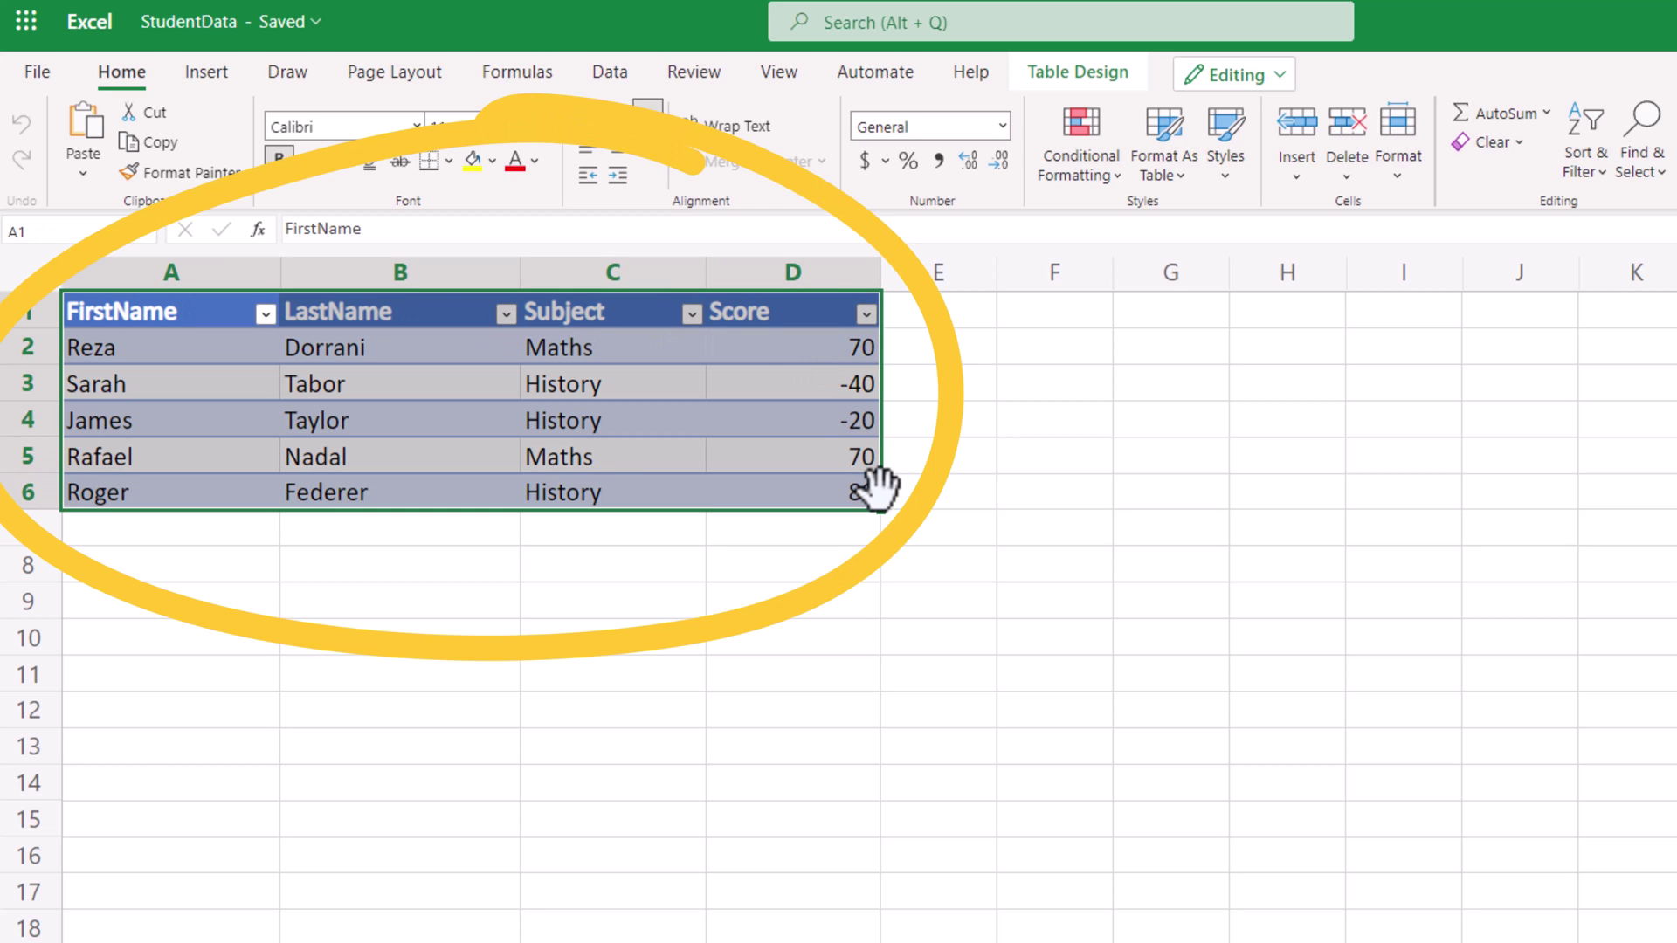
pyautogui.click(207, 348)
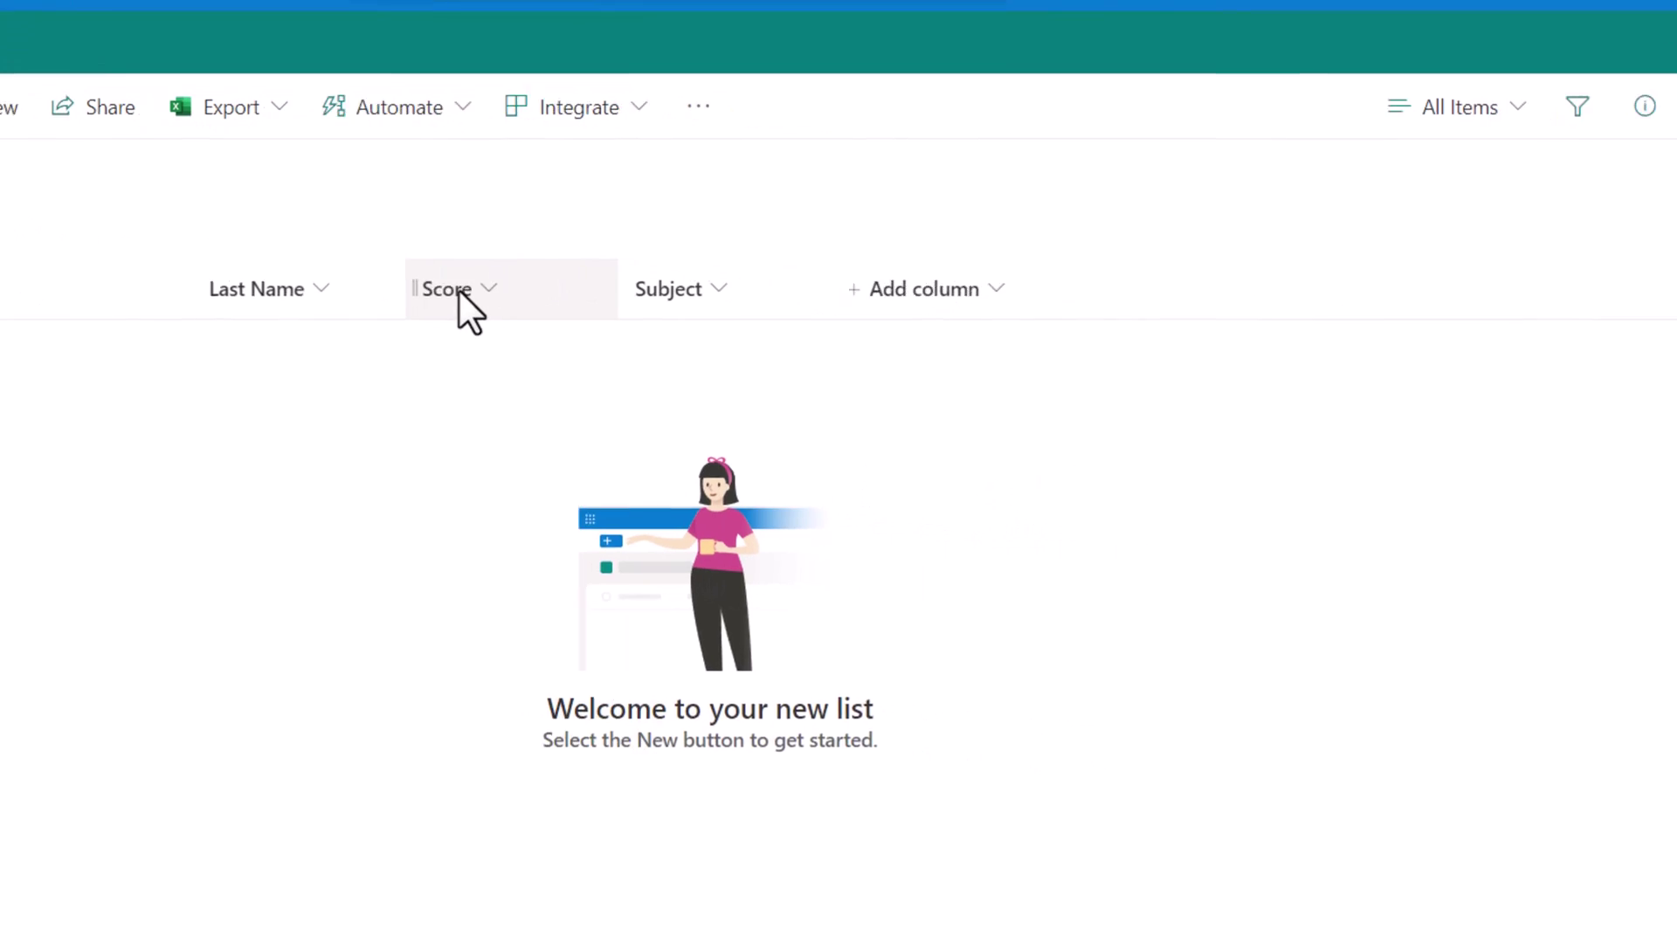
# Open the Score column's edit settings to show its Number type and minimum allowed value of 0.
pyautogui.click(458, 291)
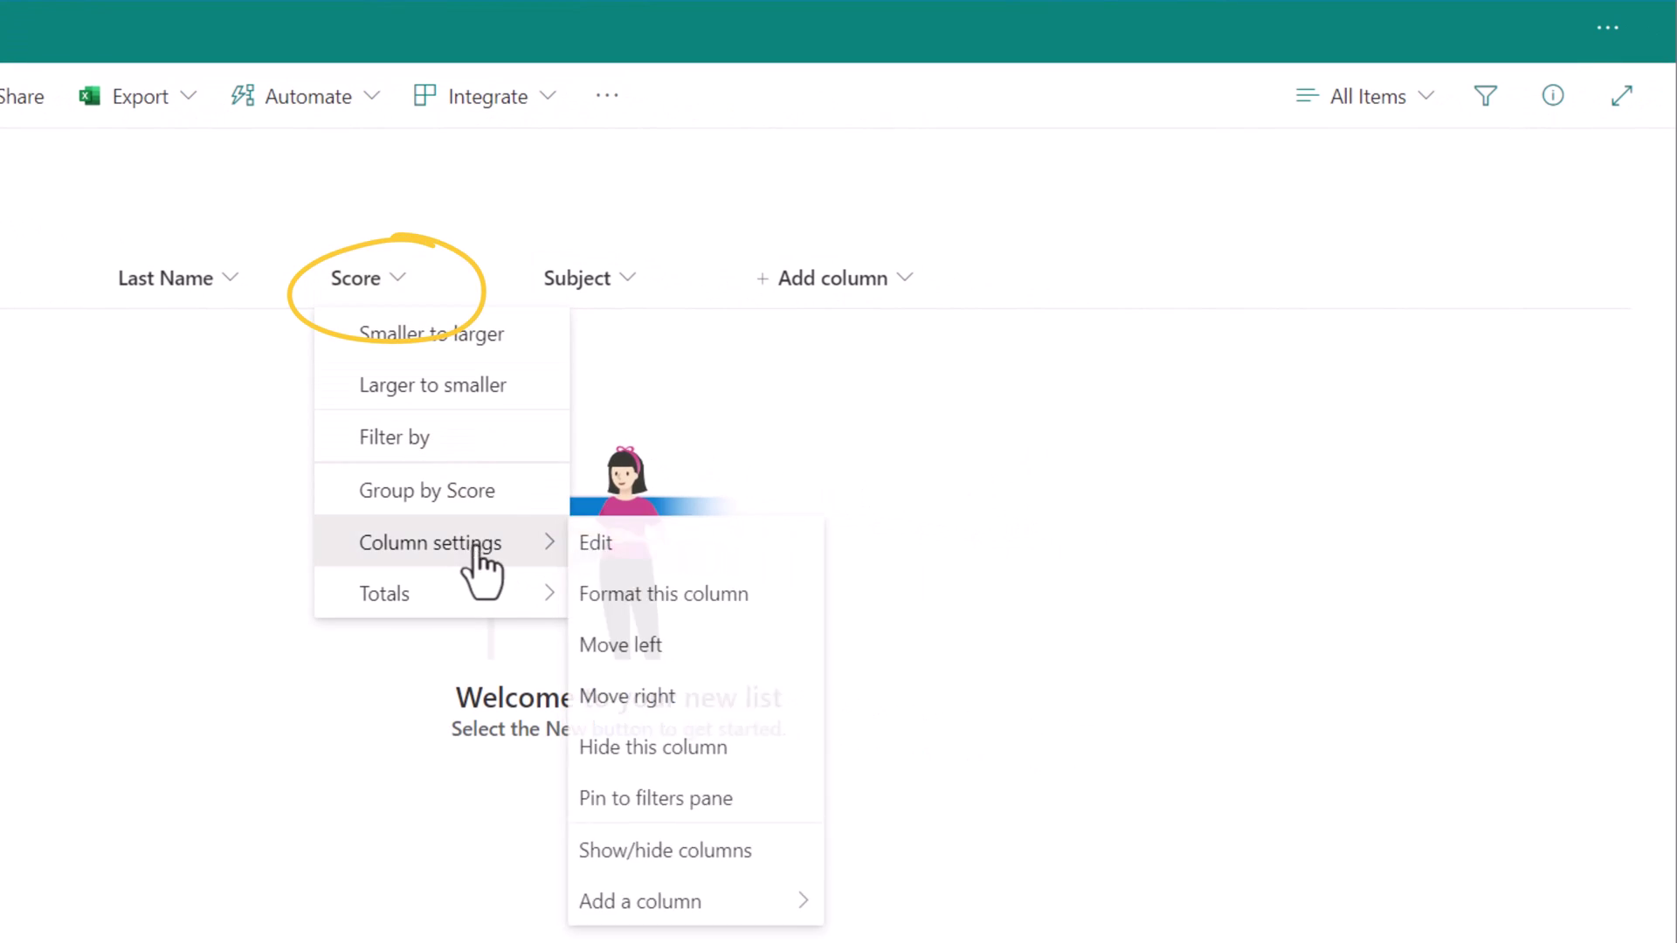
pyautogui.click(1116, 430)
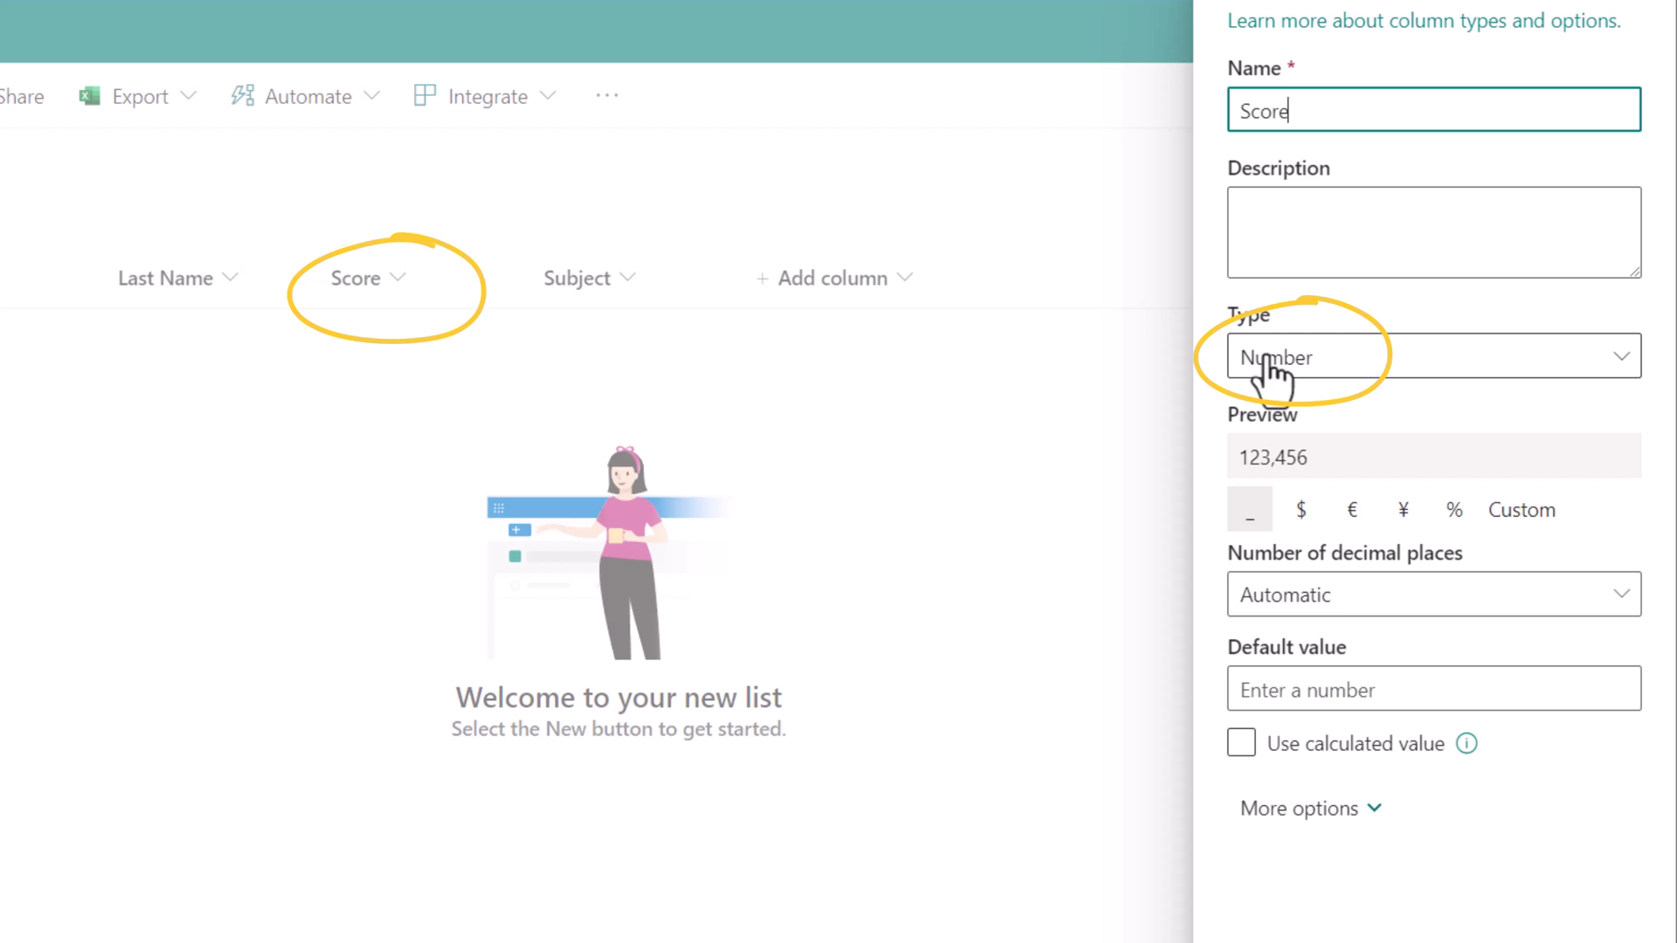
pyautogui.click(1371, 810)
pyautogui.scroll(-5, 1374, 760)
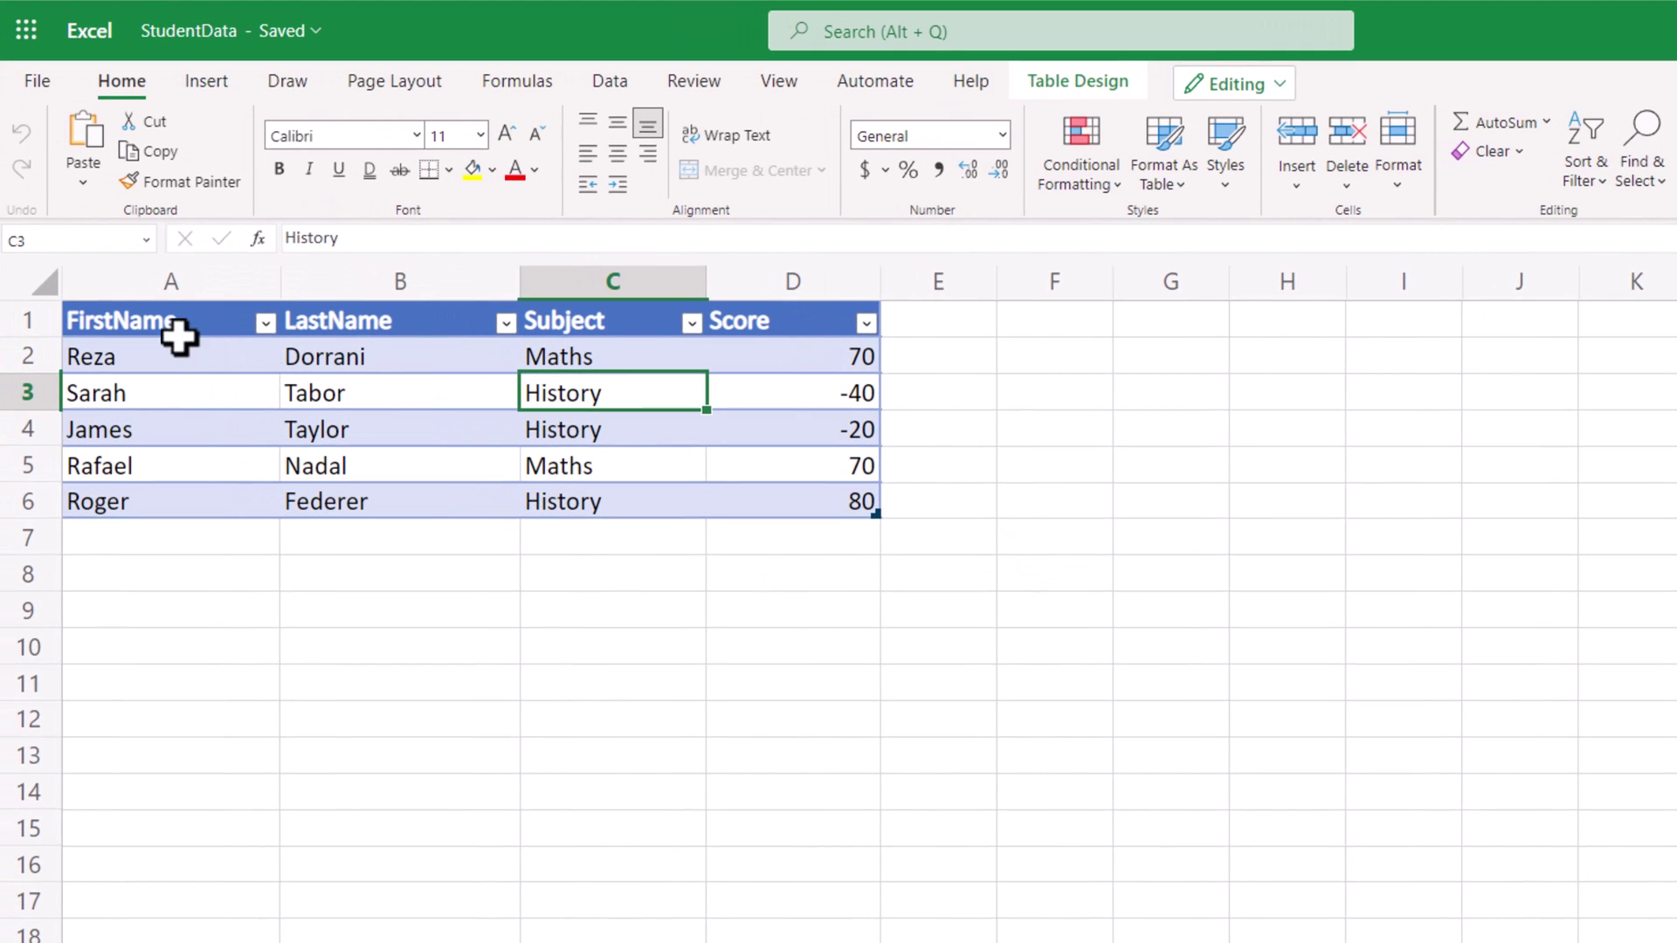
# Highlight the negative scores -40 and -20 in D3:D4, then select the whole student table.
pyautogui.moveTo(175, 329); pyautogui.dragTo(864, 507)
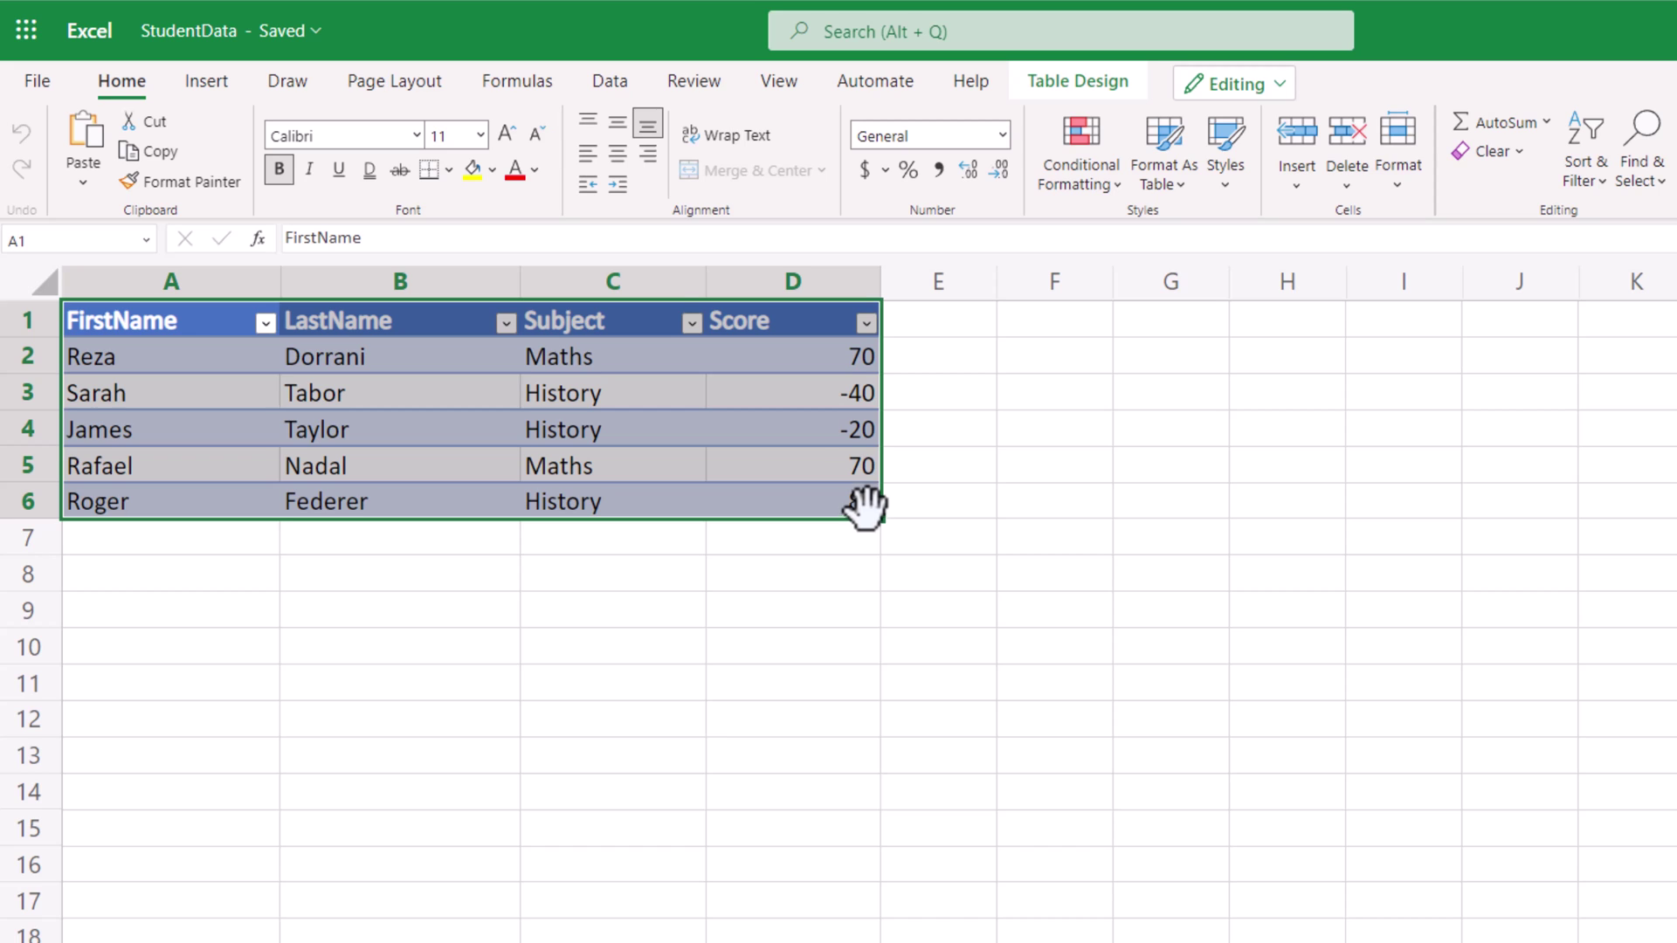
pyautogui.click(808, 394)
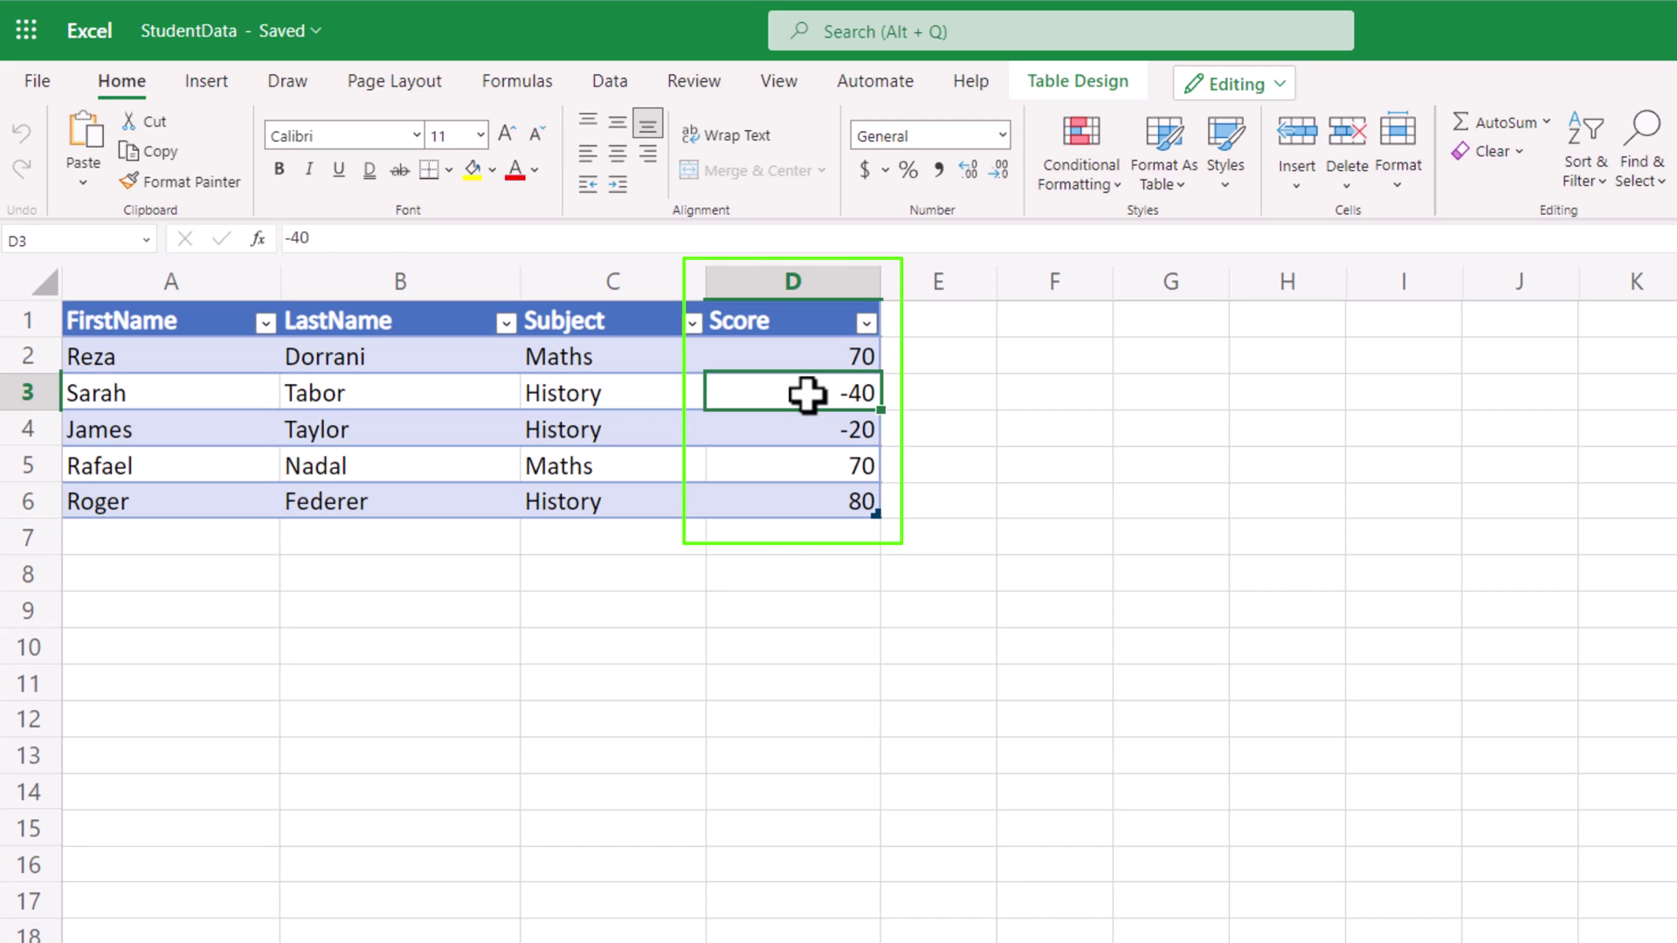
pyautogui.click(816, 426)
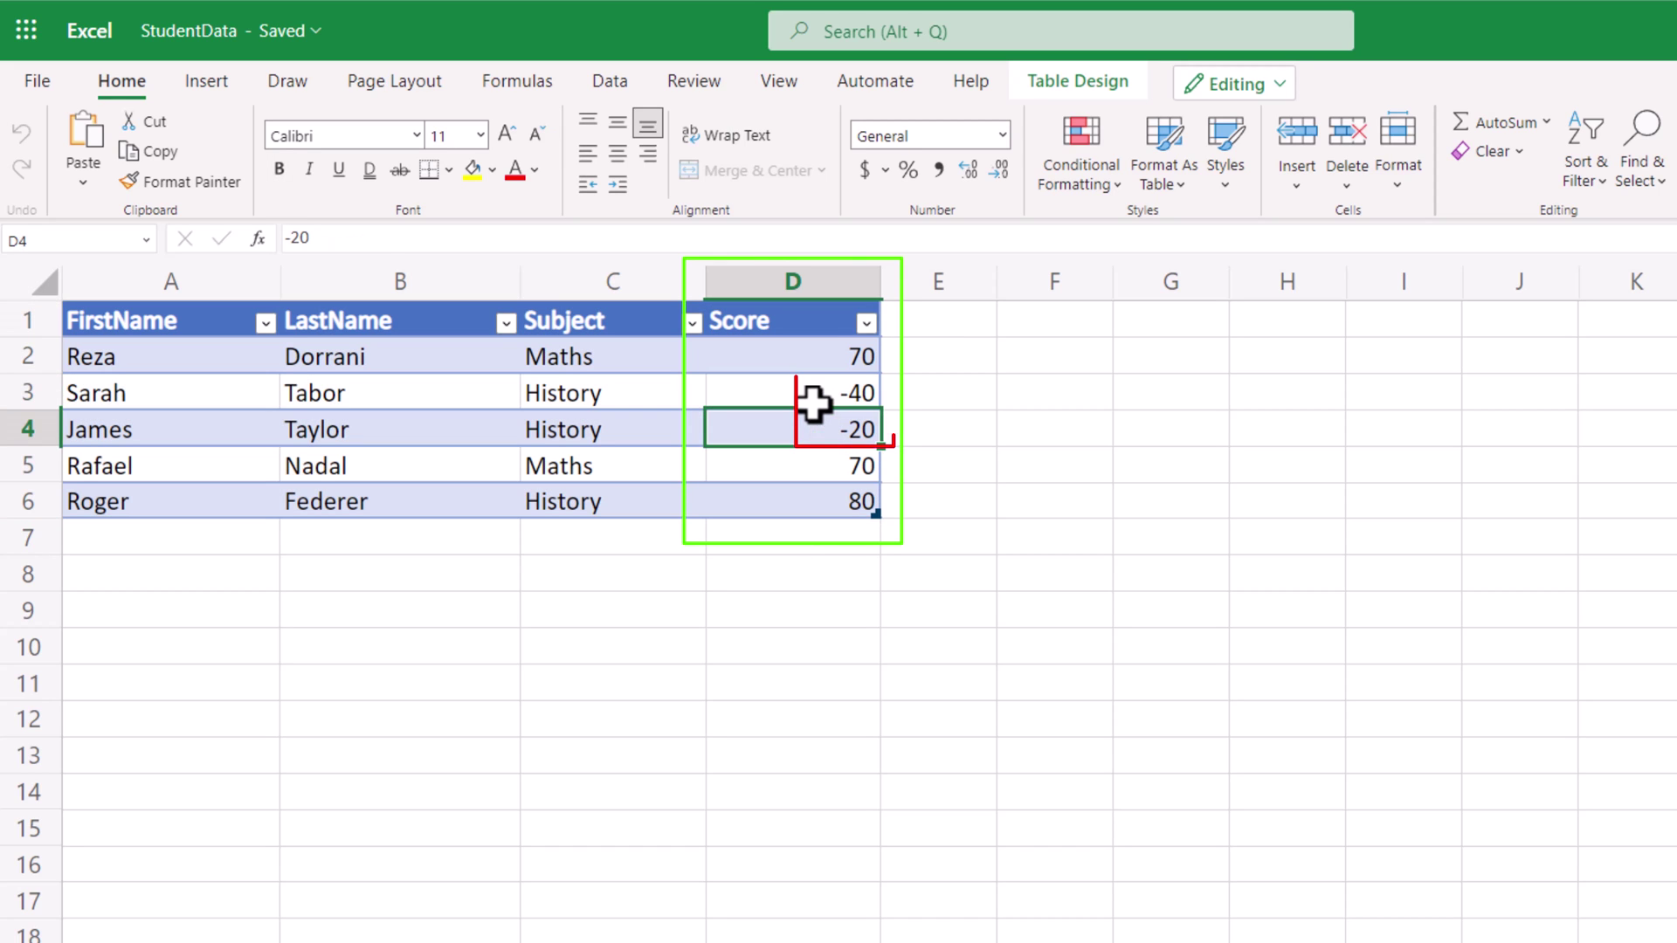
pyautogui.moveTo(820, 390); pyautogui.dragTo(842, 428)
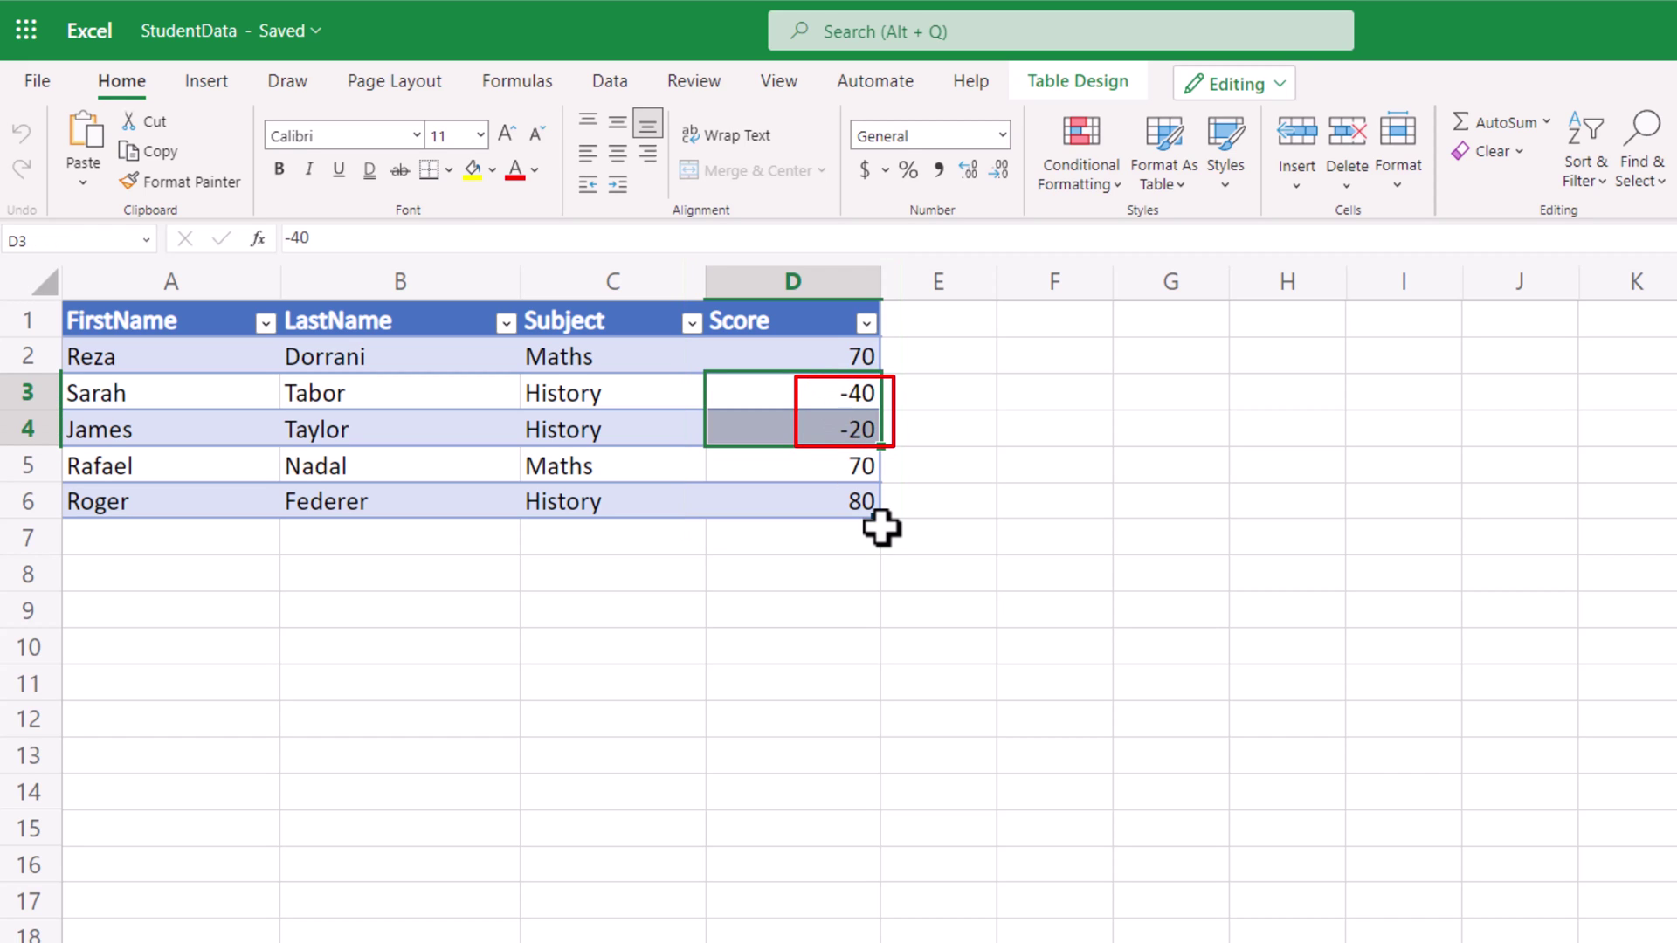
pyautogui.click(773, 426)
pyautogui.moveTo(131, 321); pyautogui.dragTo(777, 498)
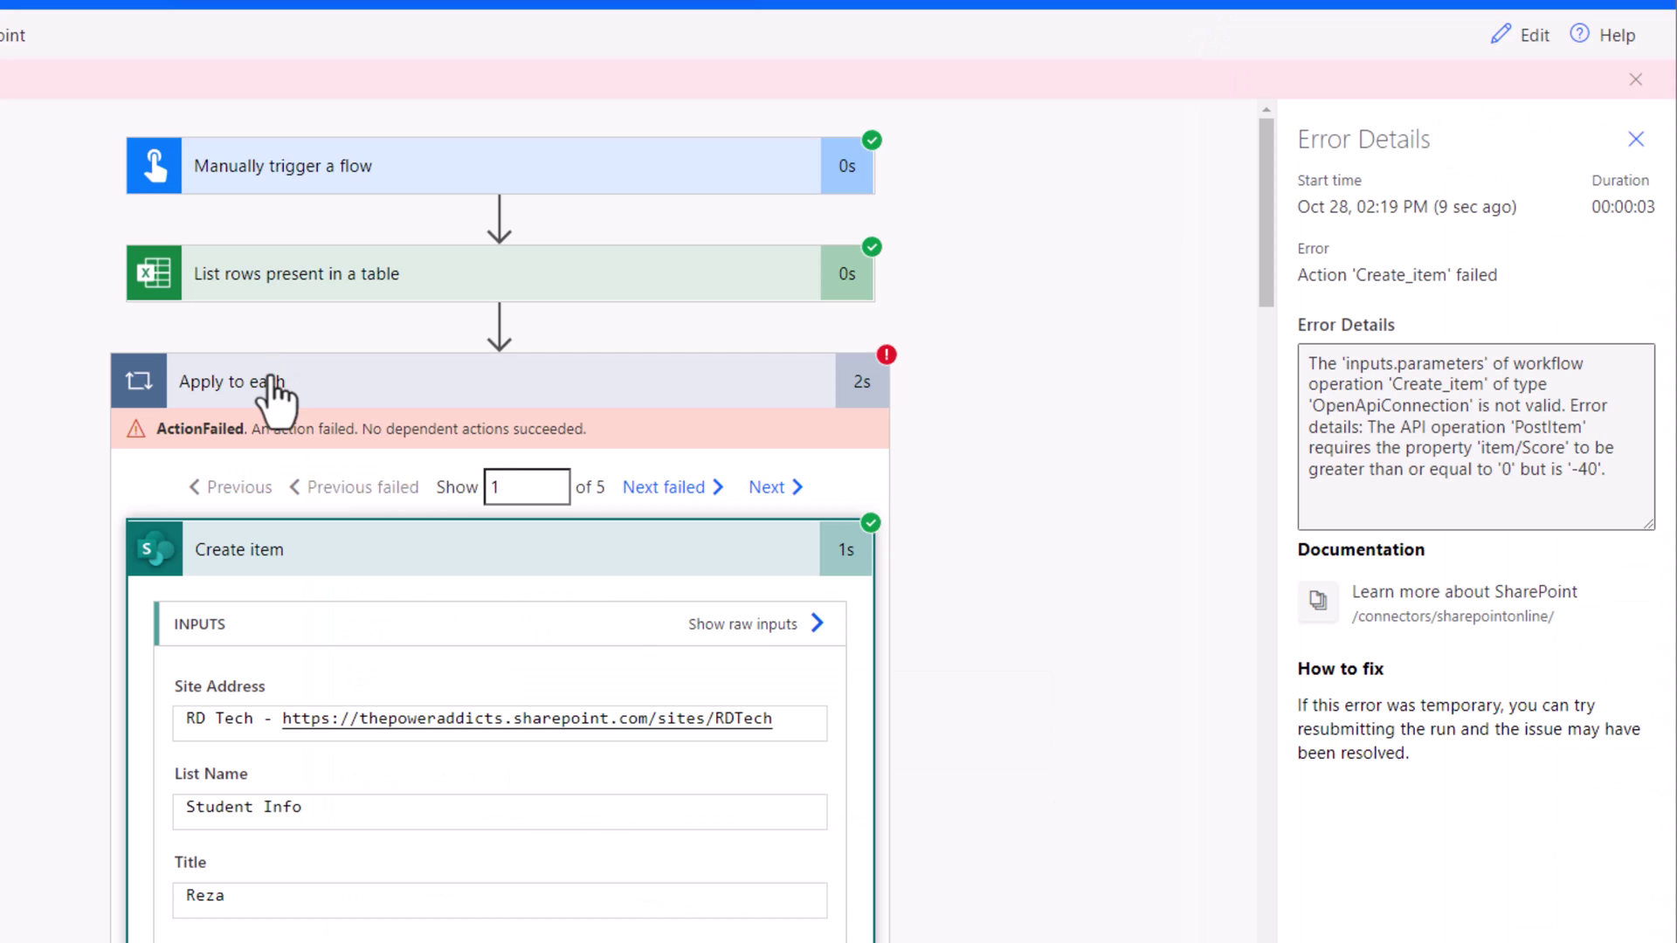
# Show the failed loop iteration and highlight -40 in the Create item error message.
pyautogui.scroll(-2, 477, 373)
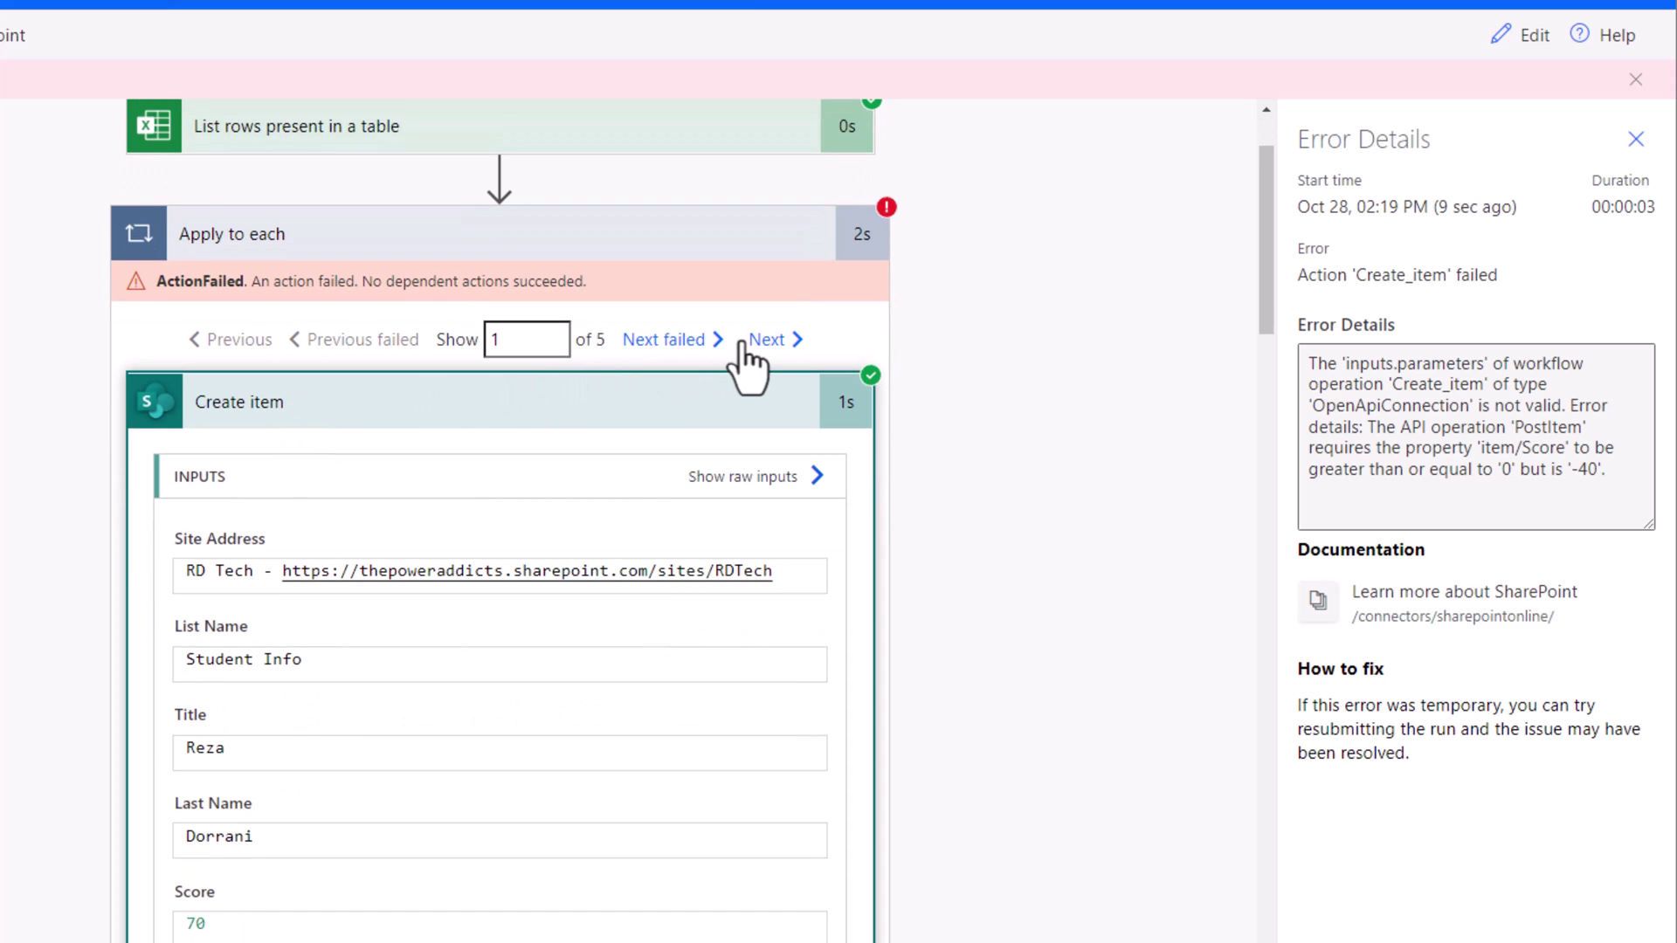
pyautogui.click(679, 346)
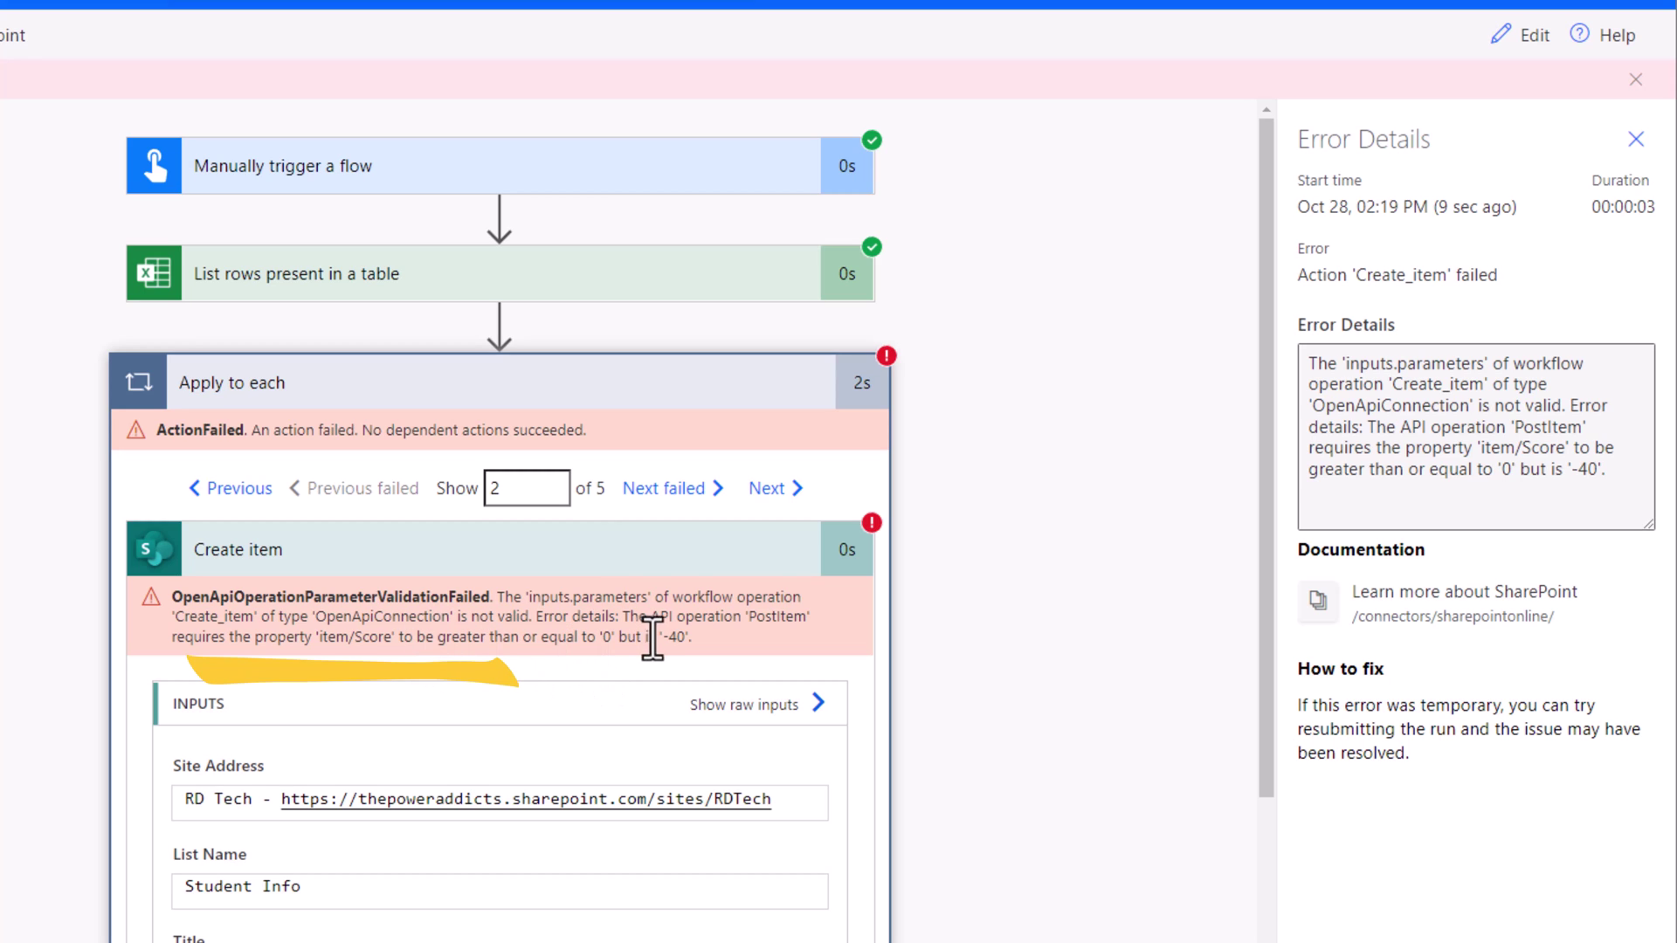
pyautogui.moveTo(663, 639); pyautogui.dragTo(684, 639)
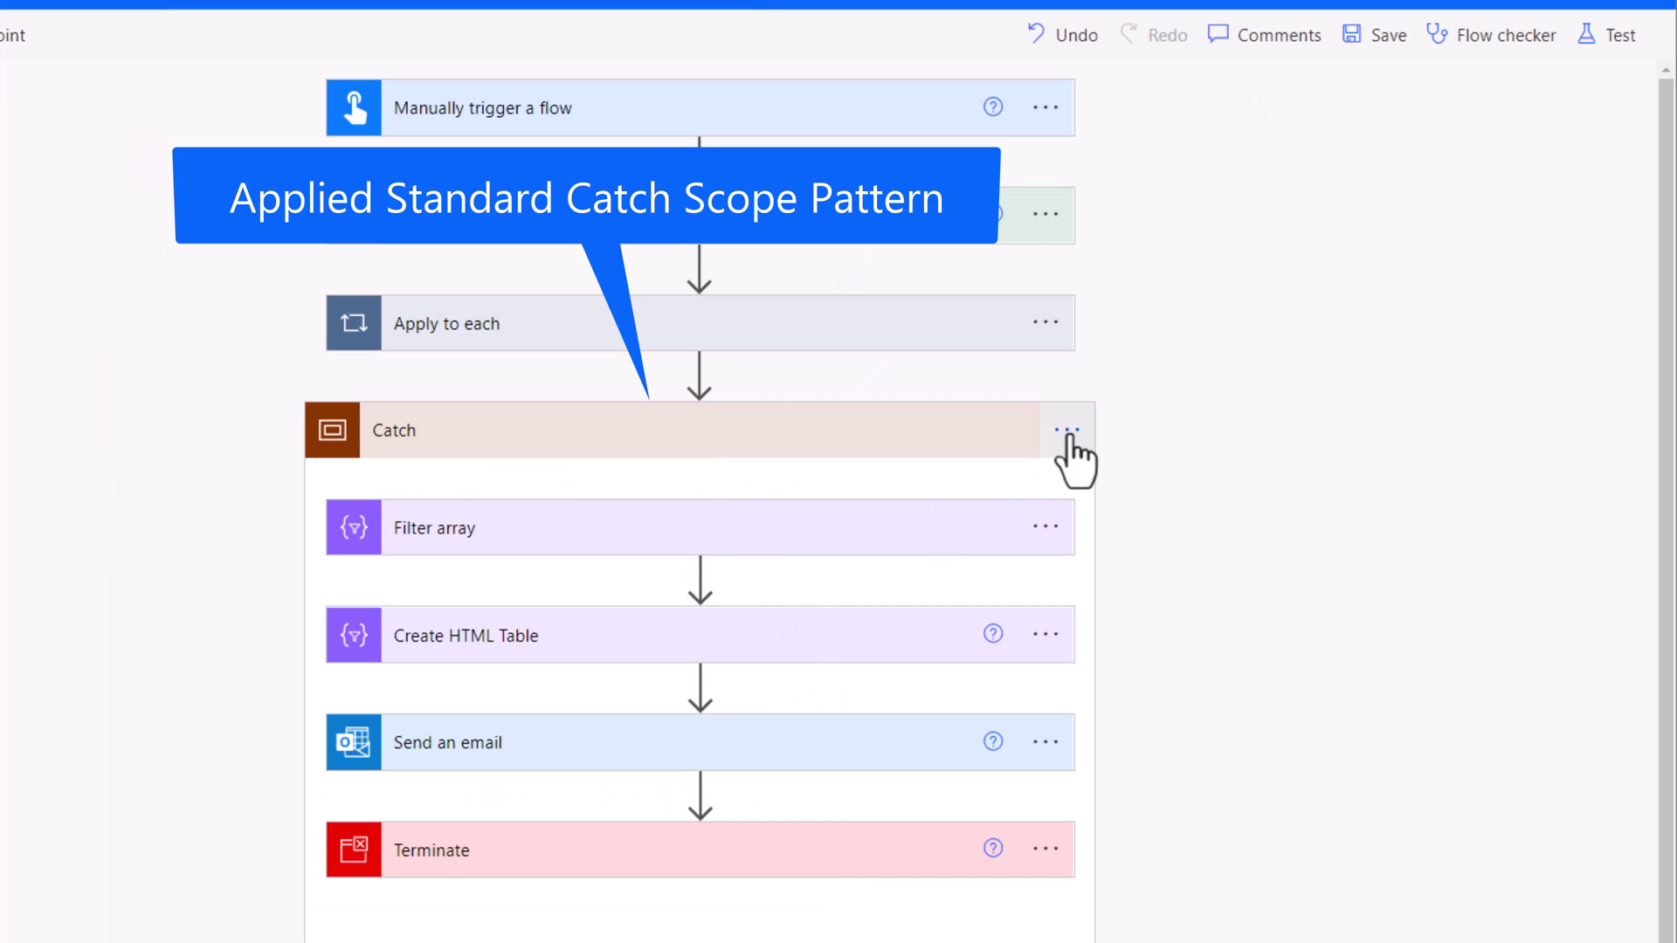
# Set the Catch scope to run only when the loop fails, not after success.
pyautogui.click(1068, 431)
pyautogui.click(1227, 695)
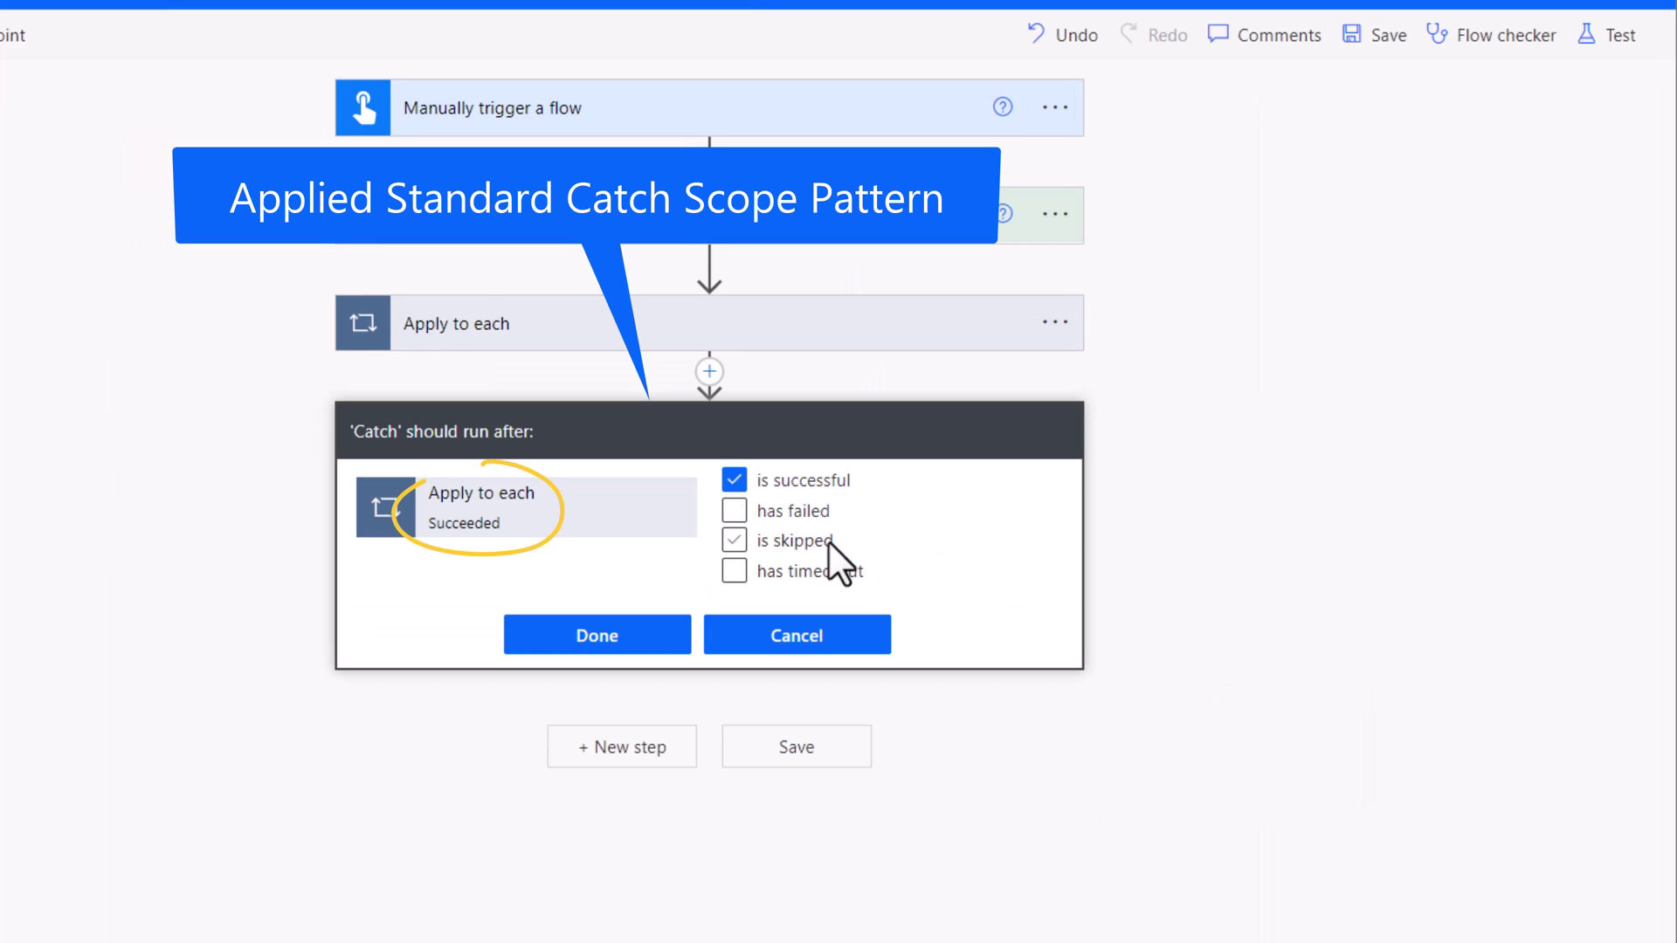
pyautogui.click(734, 479)
pyautogui.click(734, 510)
pyautogui.click(657, 648)
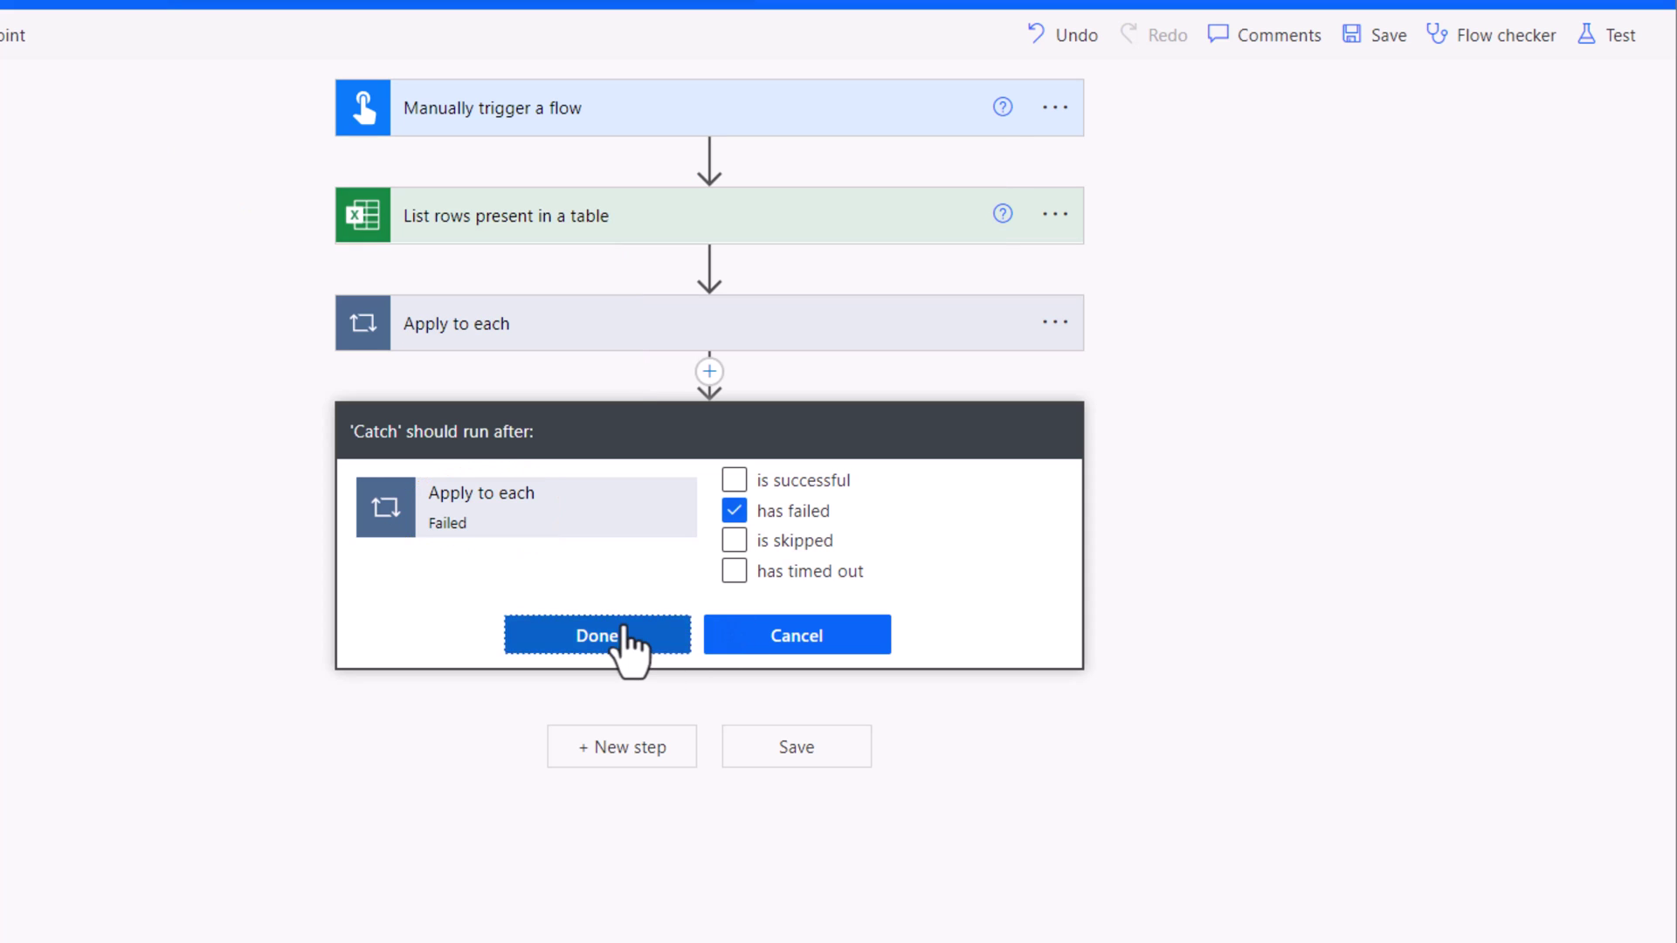
# Change the Filter array's From expression to result('Apply_to_each') and start a test run.
pyautogui.click(524, 529)
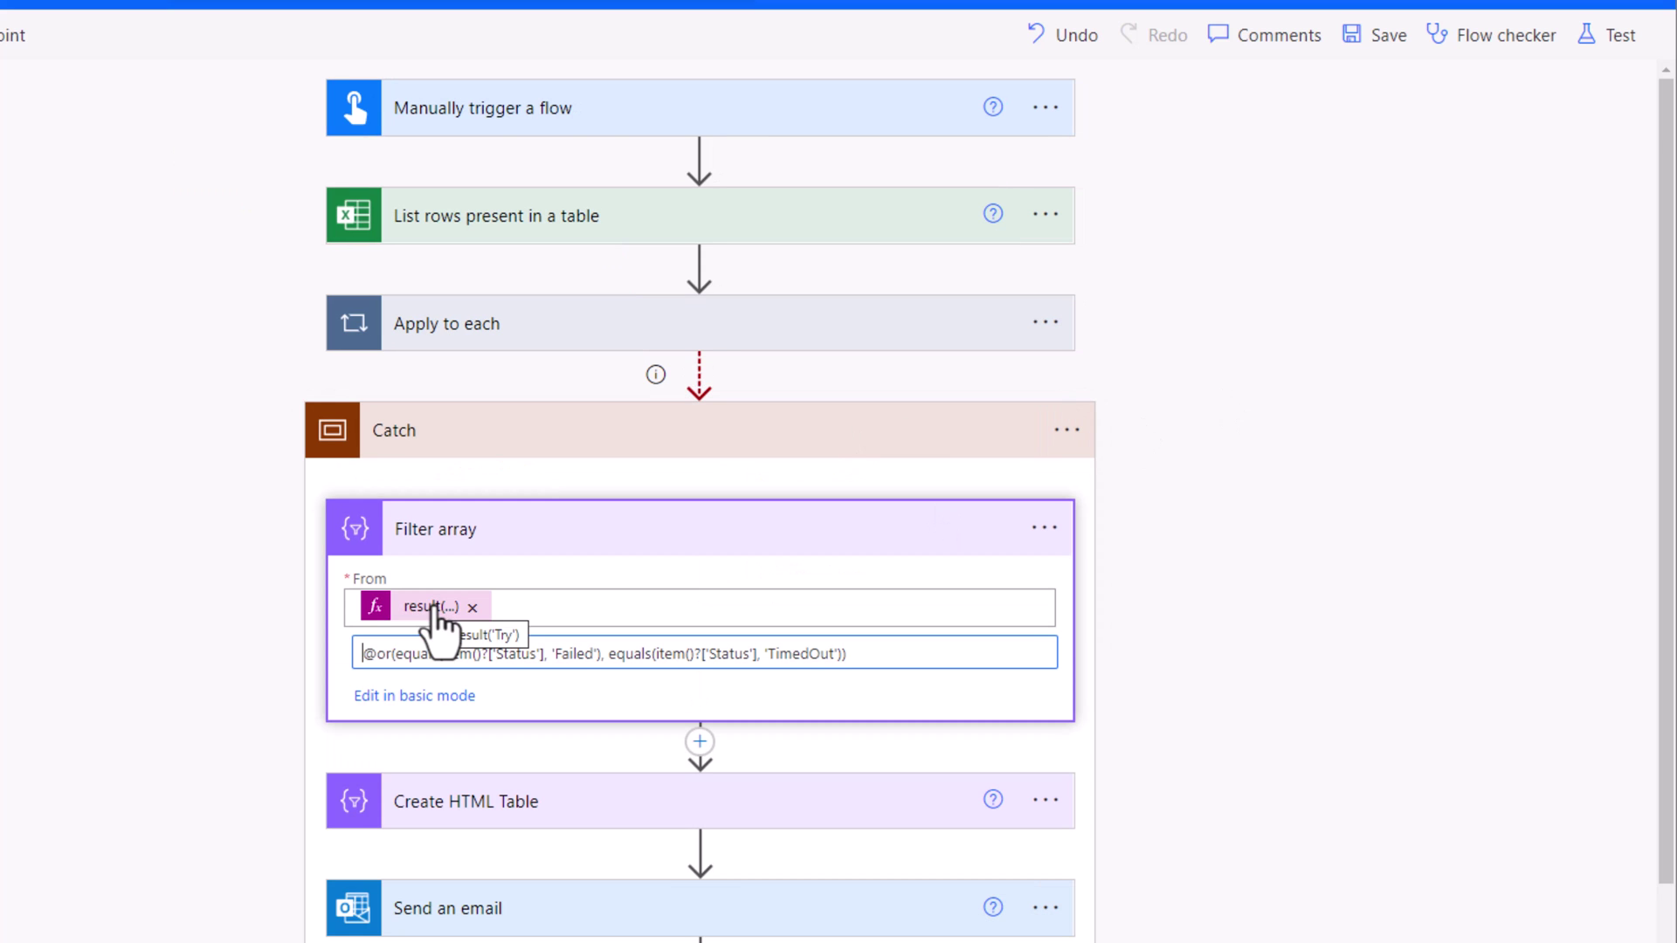
pyautogui.click(432, 607)
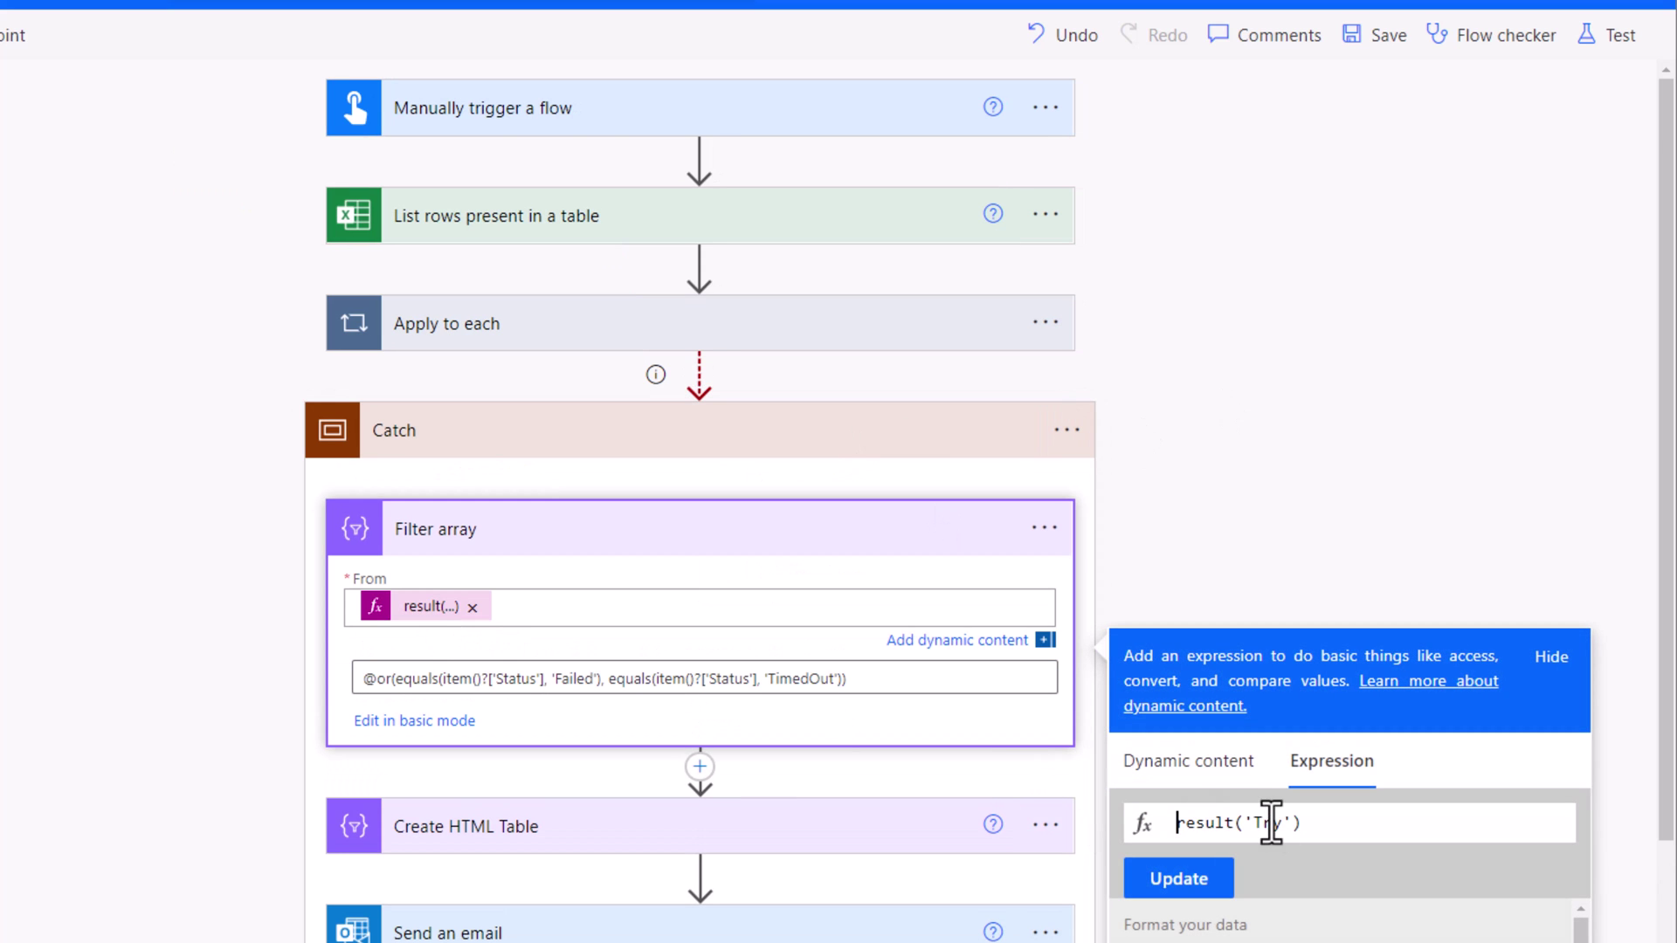
pyautogui.doubleClick(1271, 823)
pyautogui.press('BackSpace')
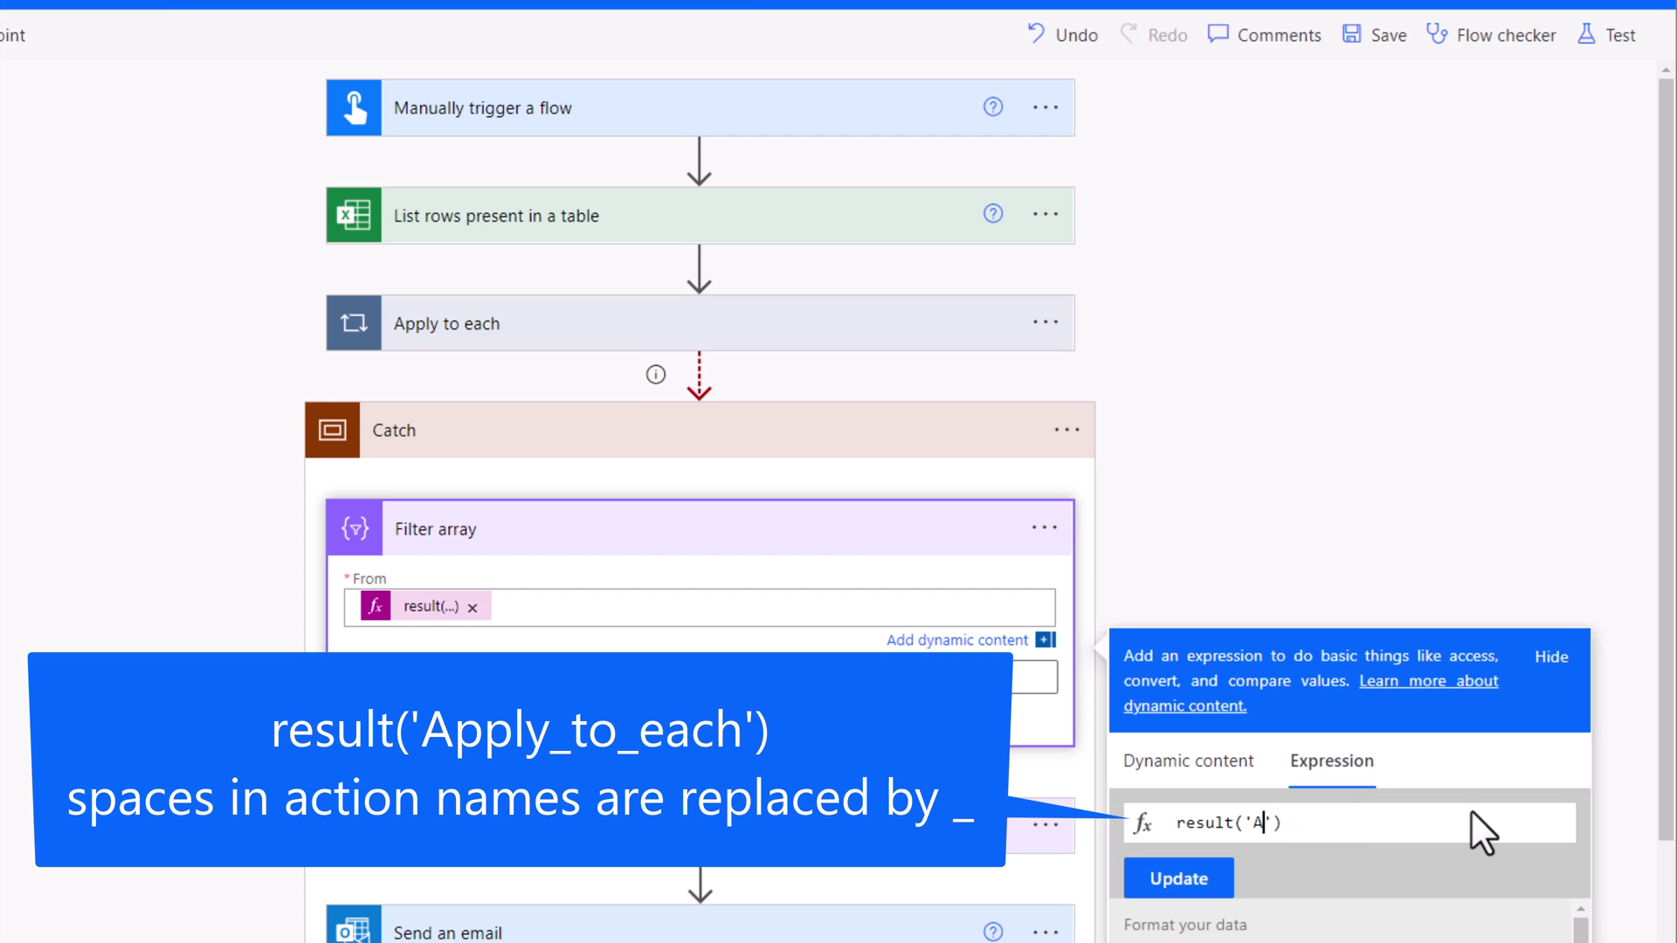
pyautogui.write('Apply_to_each')
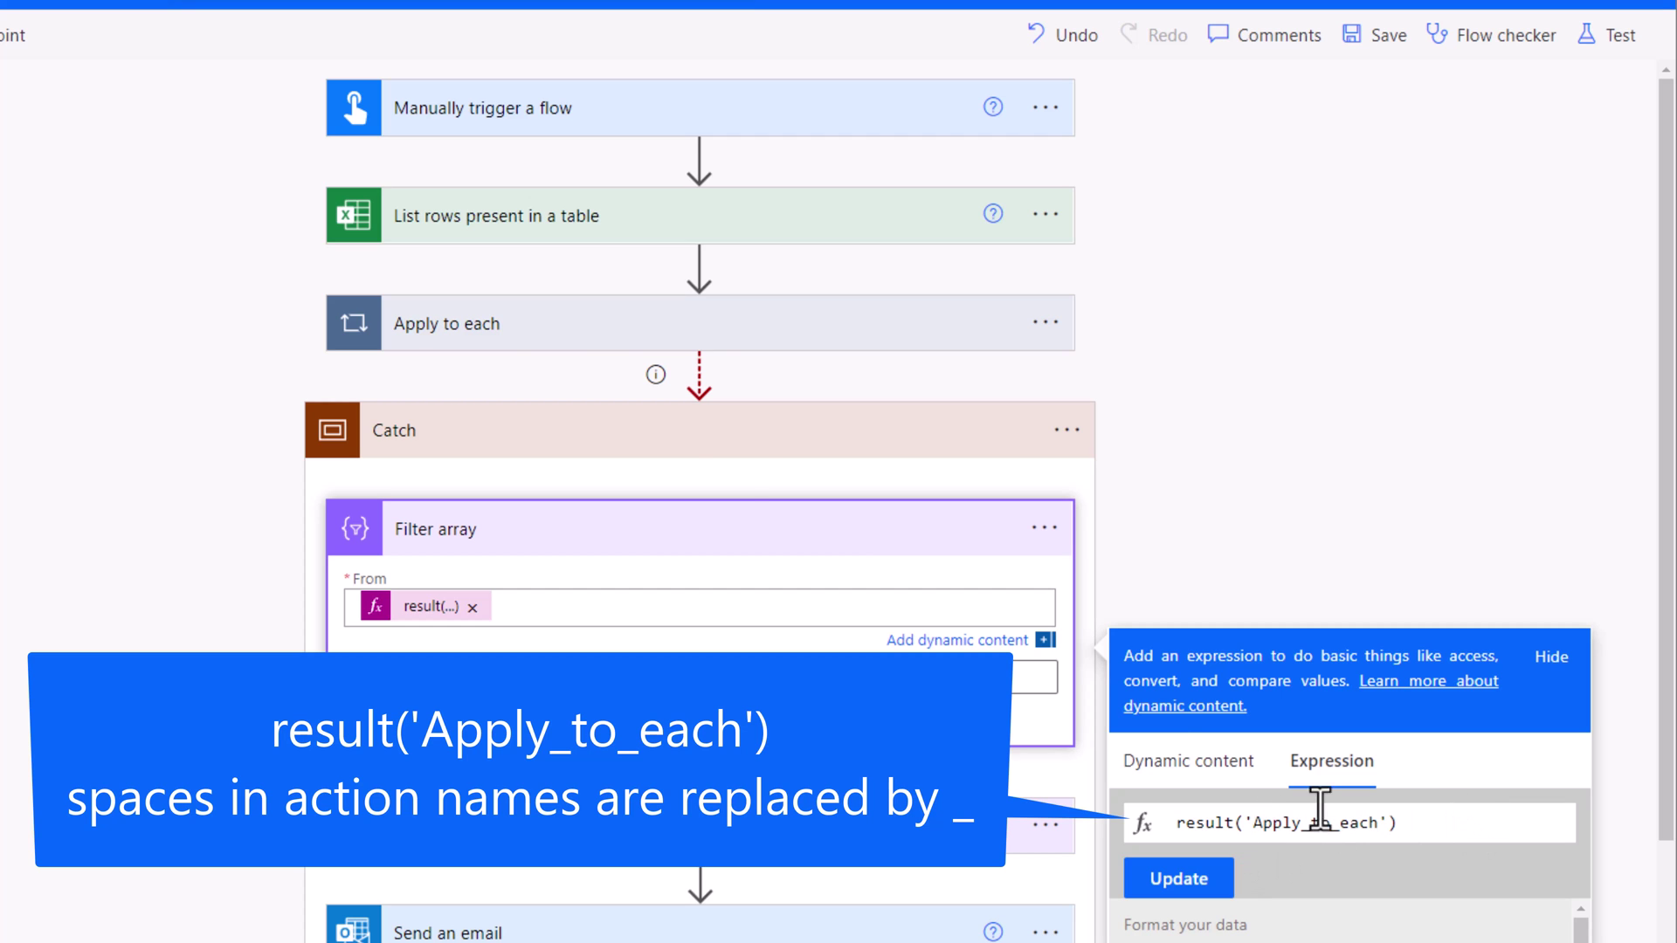
pyautogui.click(1175, 880)
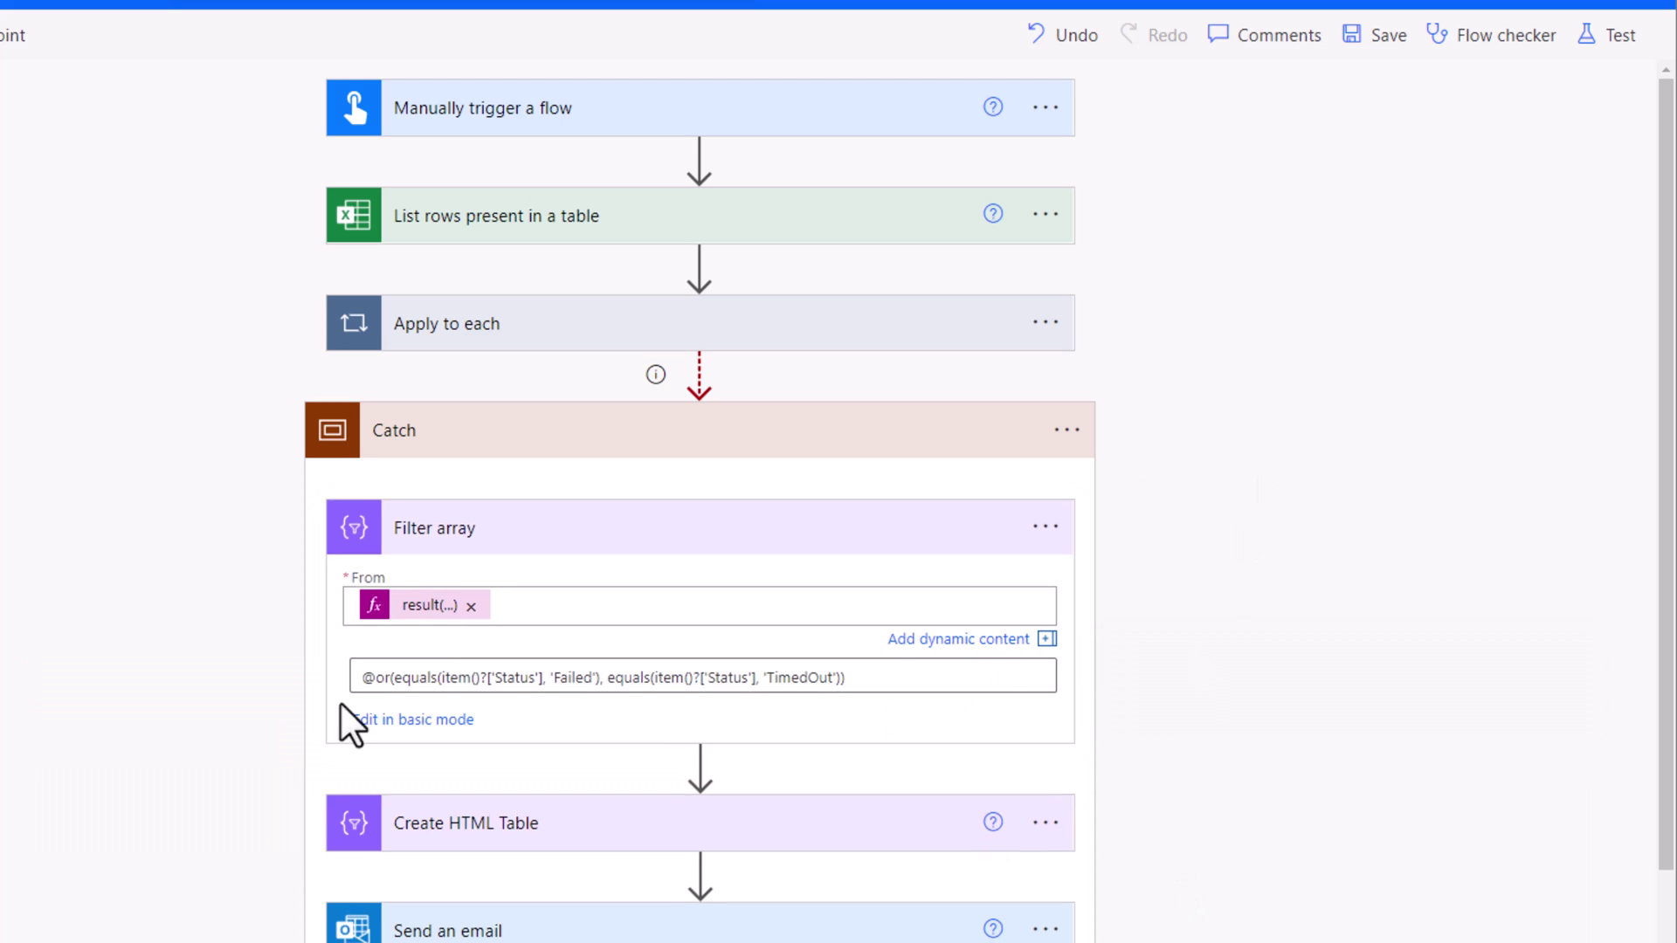
pyautogui.scroll(-3, 498, 666)
pyautogui.scroll(3, 520, 725)
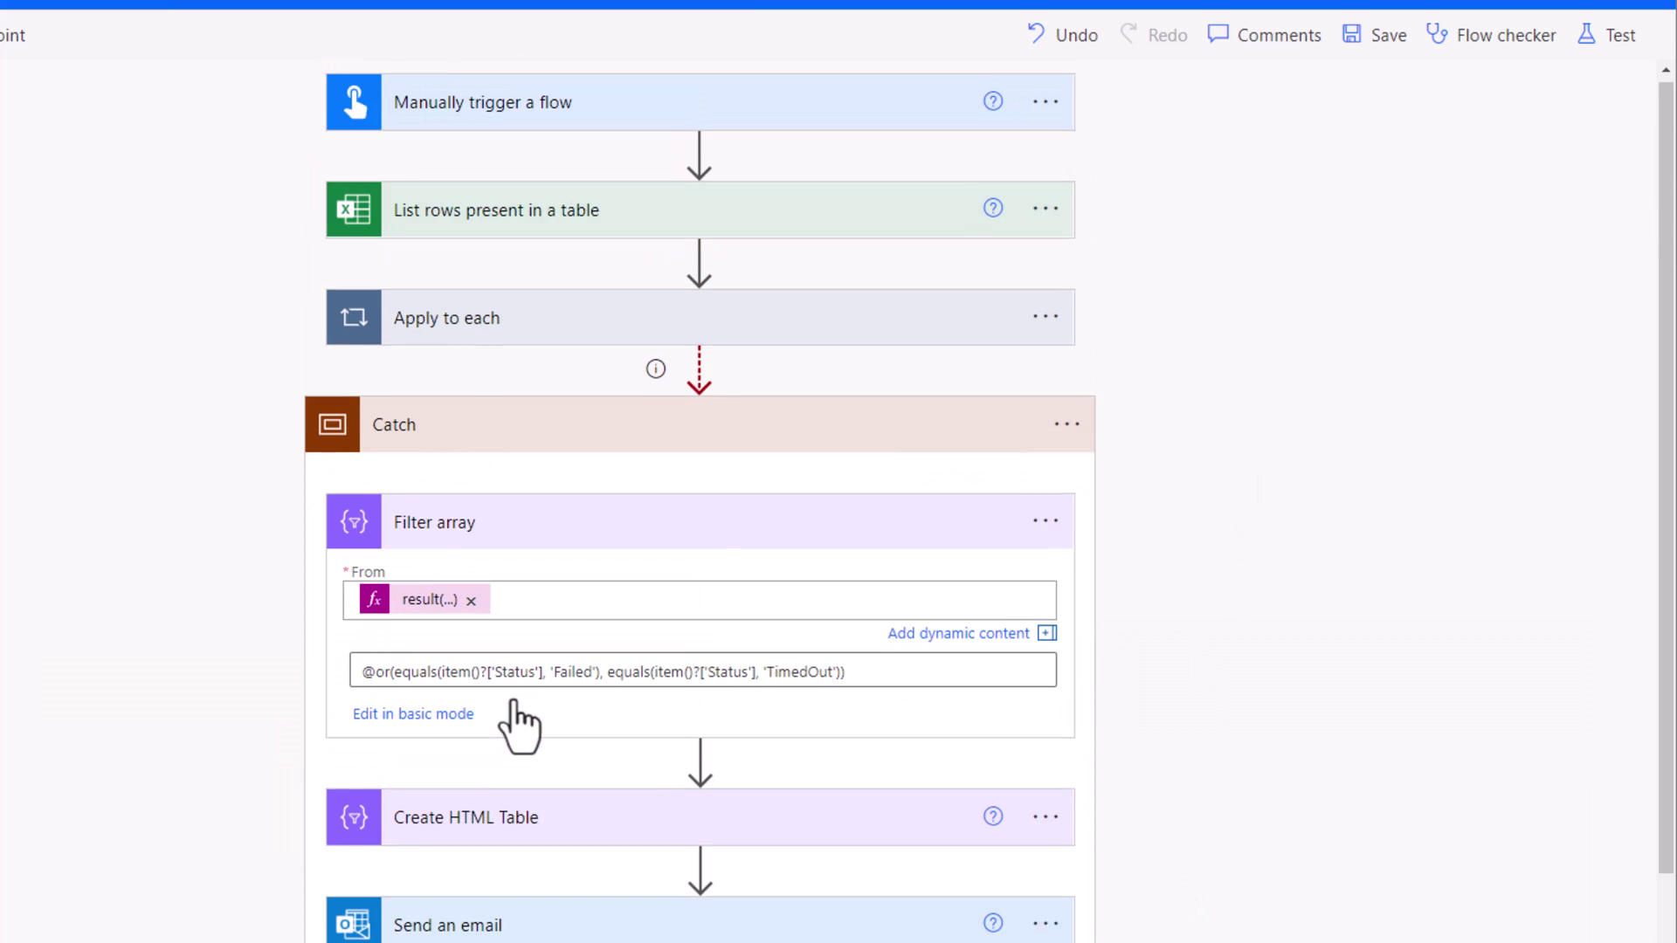
pyautogui.click(1616, 35)
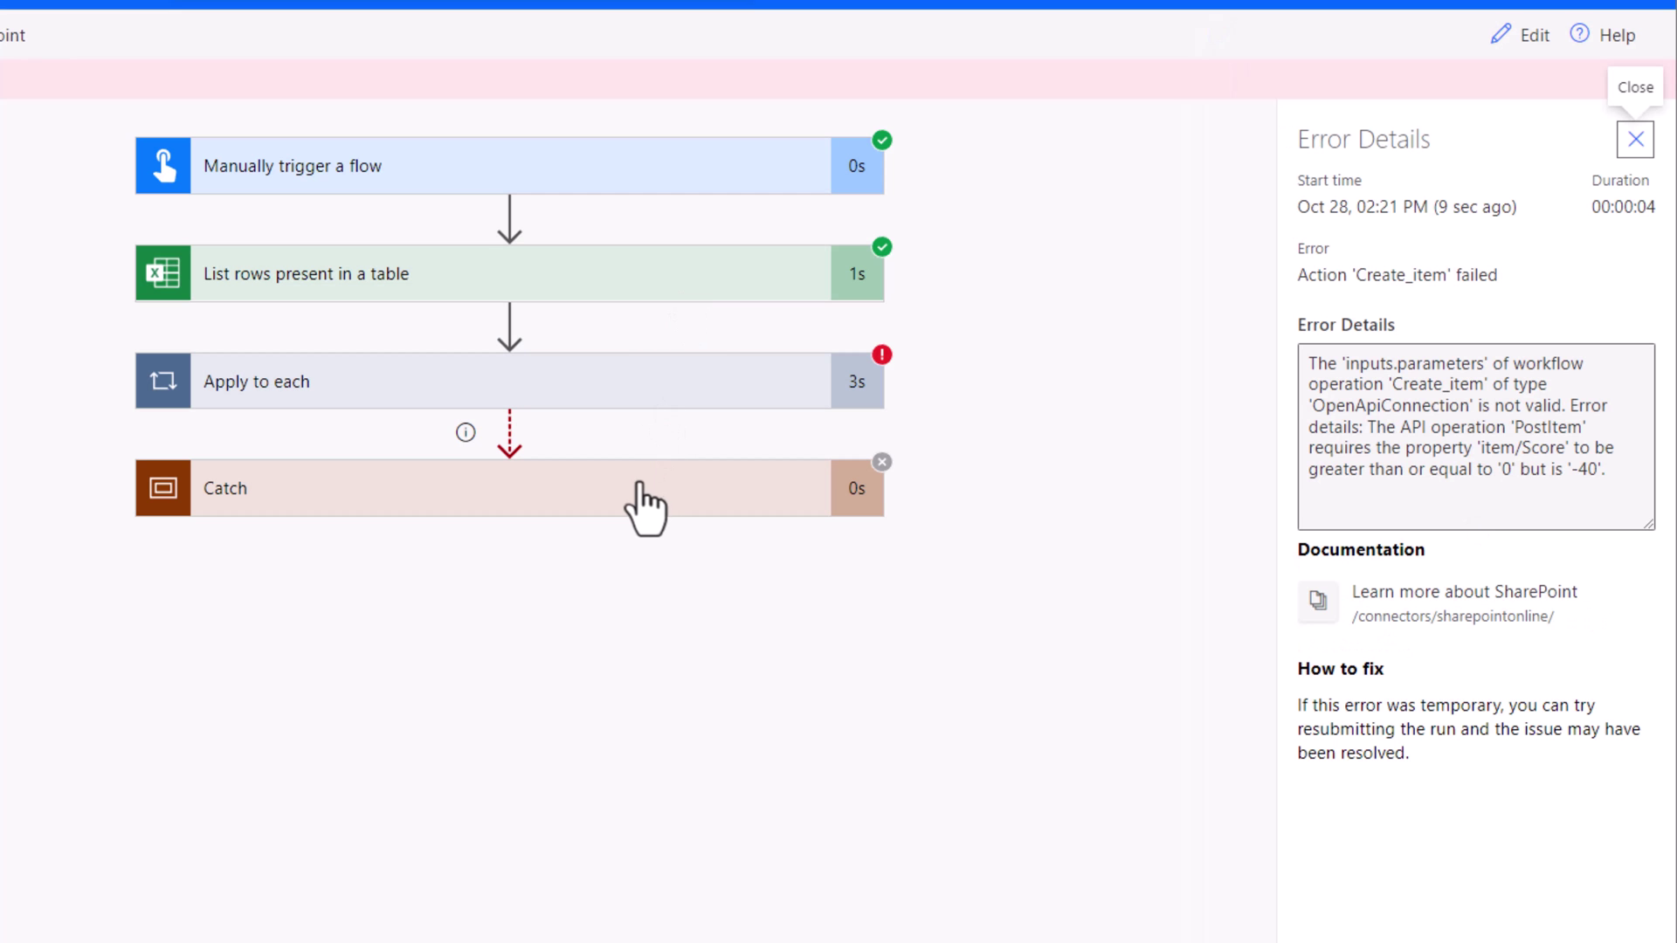
# Expand the Catch scope, Apply to each loop and Filter array run details to inspect their results.
pyautogui.click(640, 500)
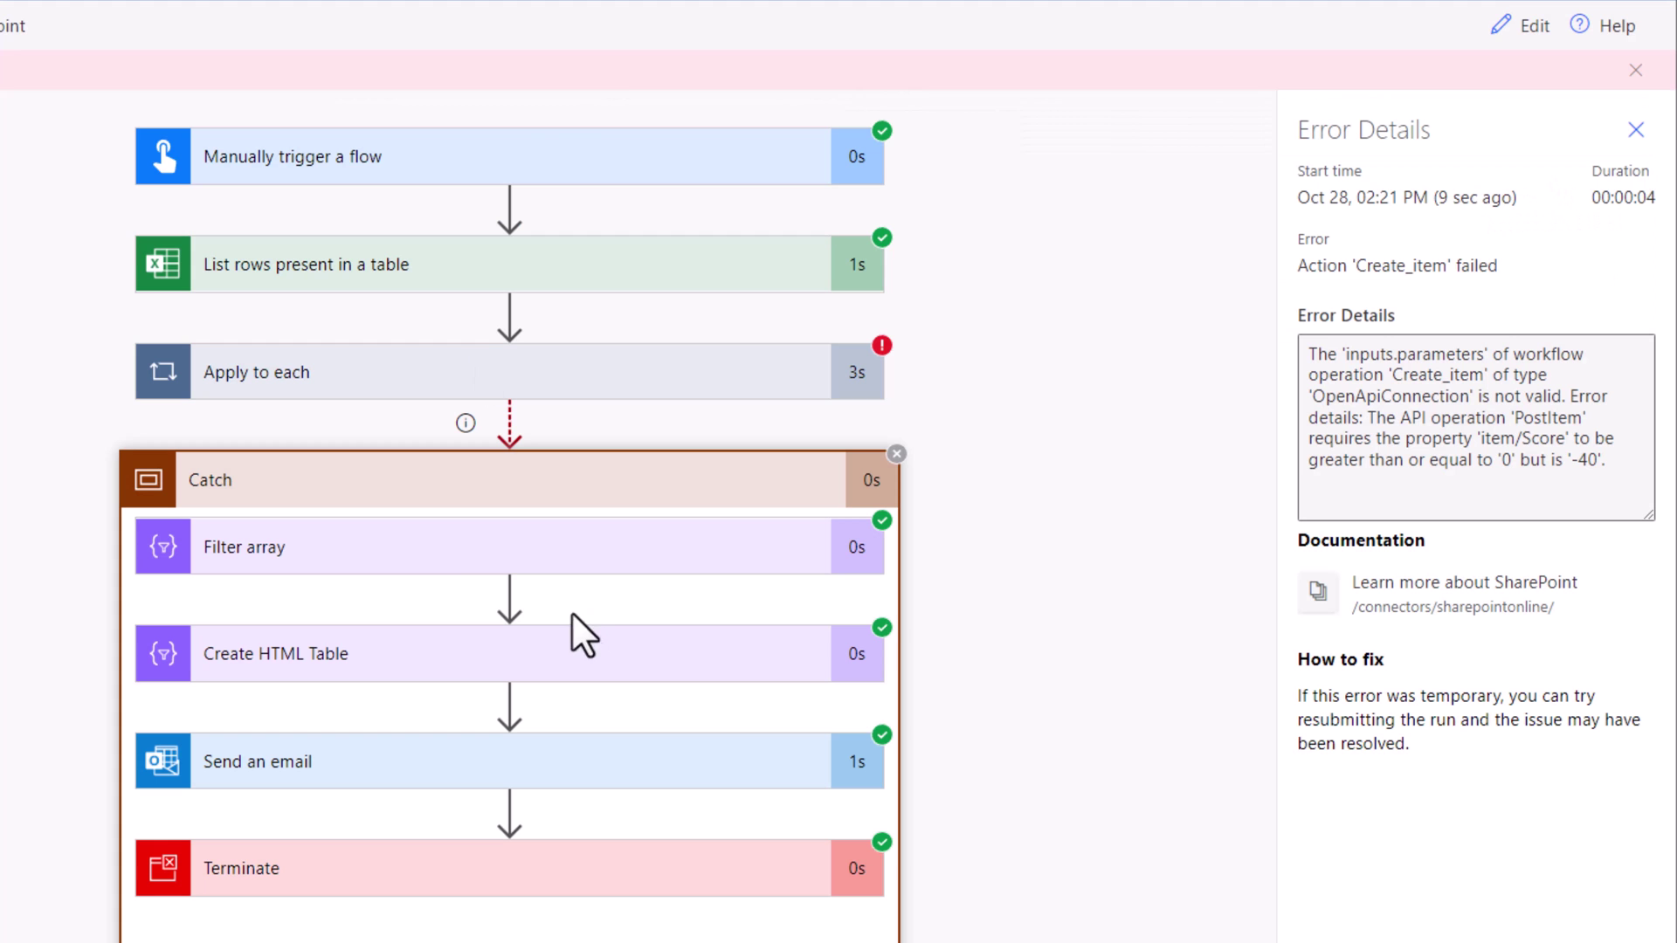
pyautogui.click(298, 380)
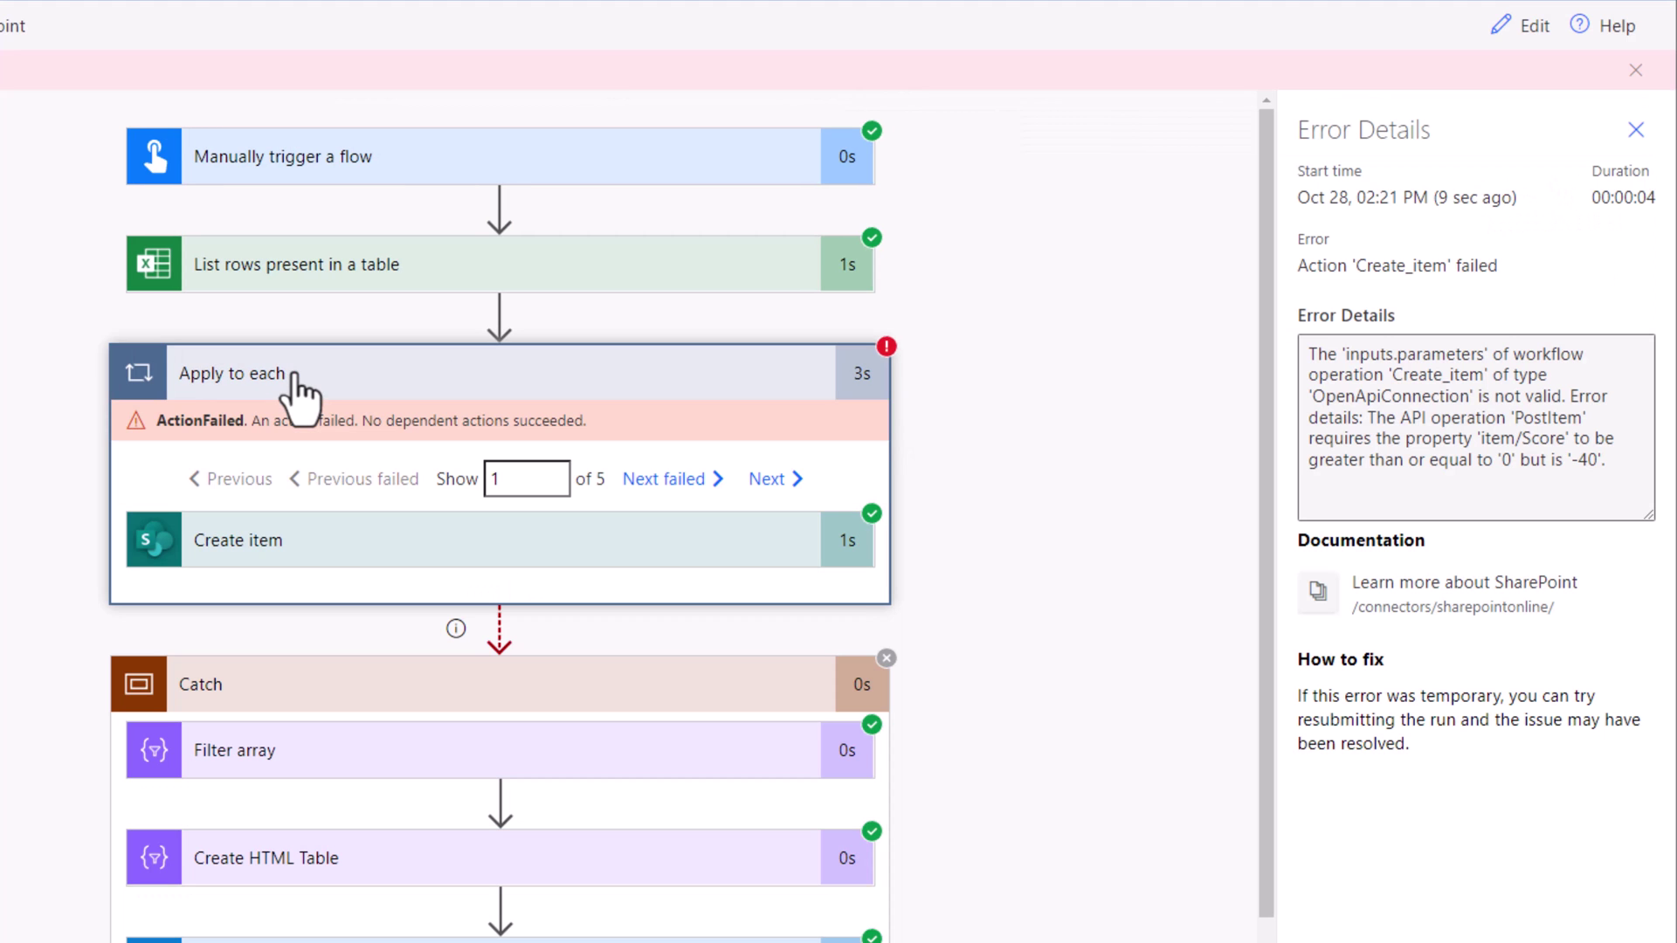
pyautogui.click(271, 753)
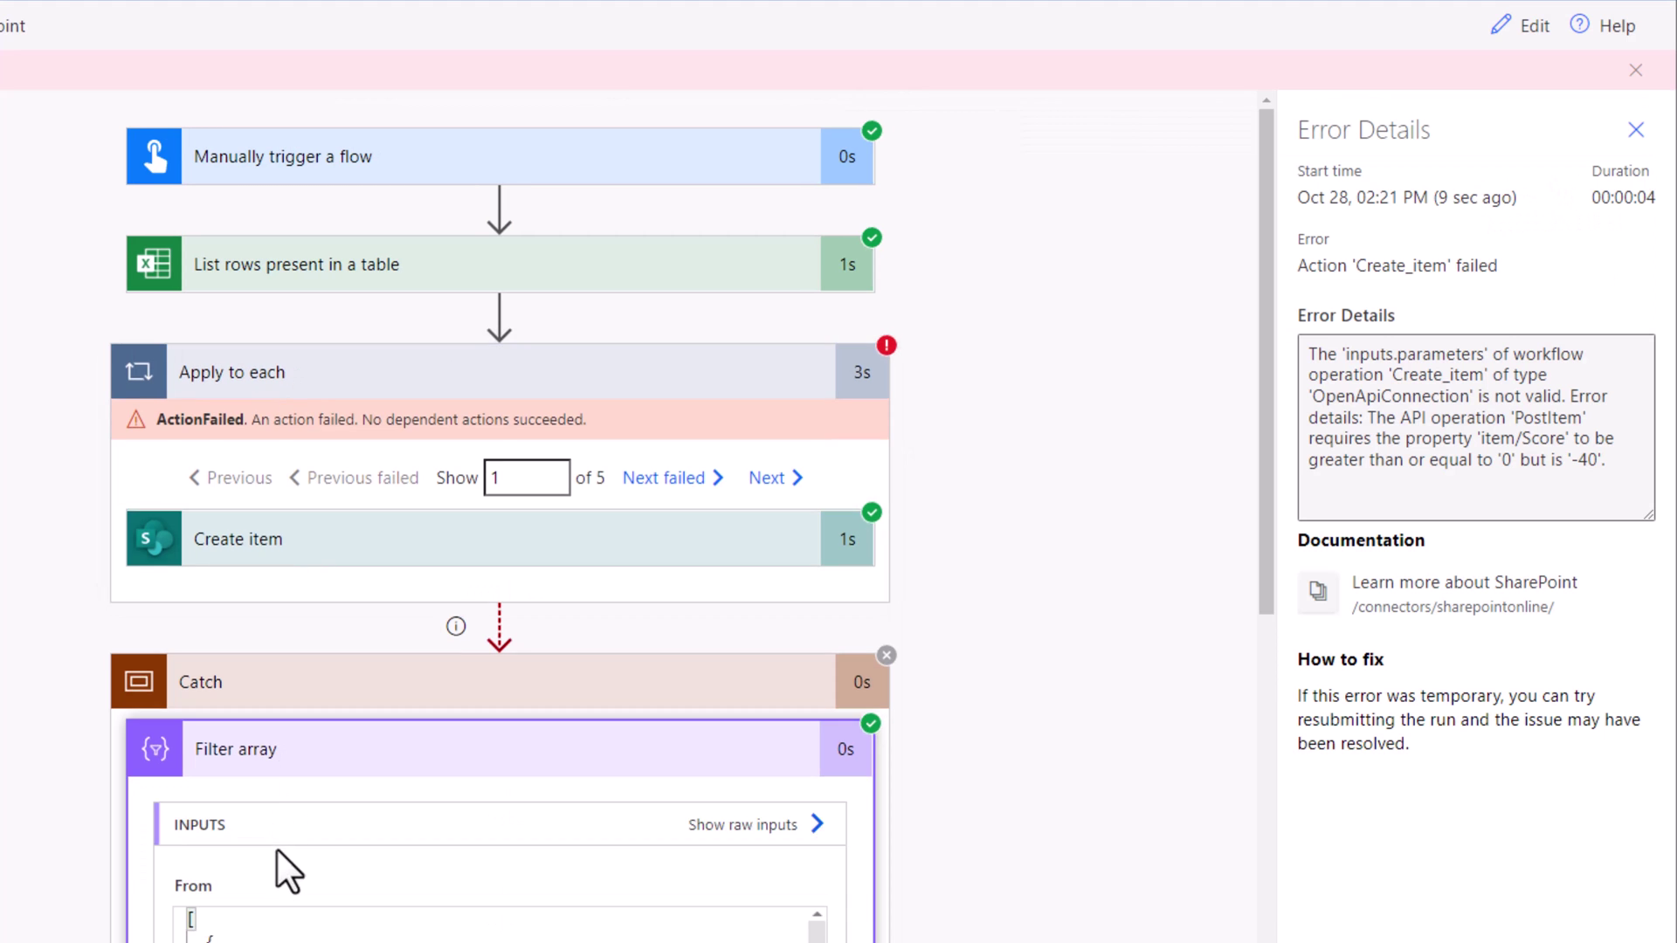
pyautogui.click(305, 751)
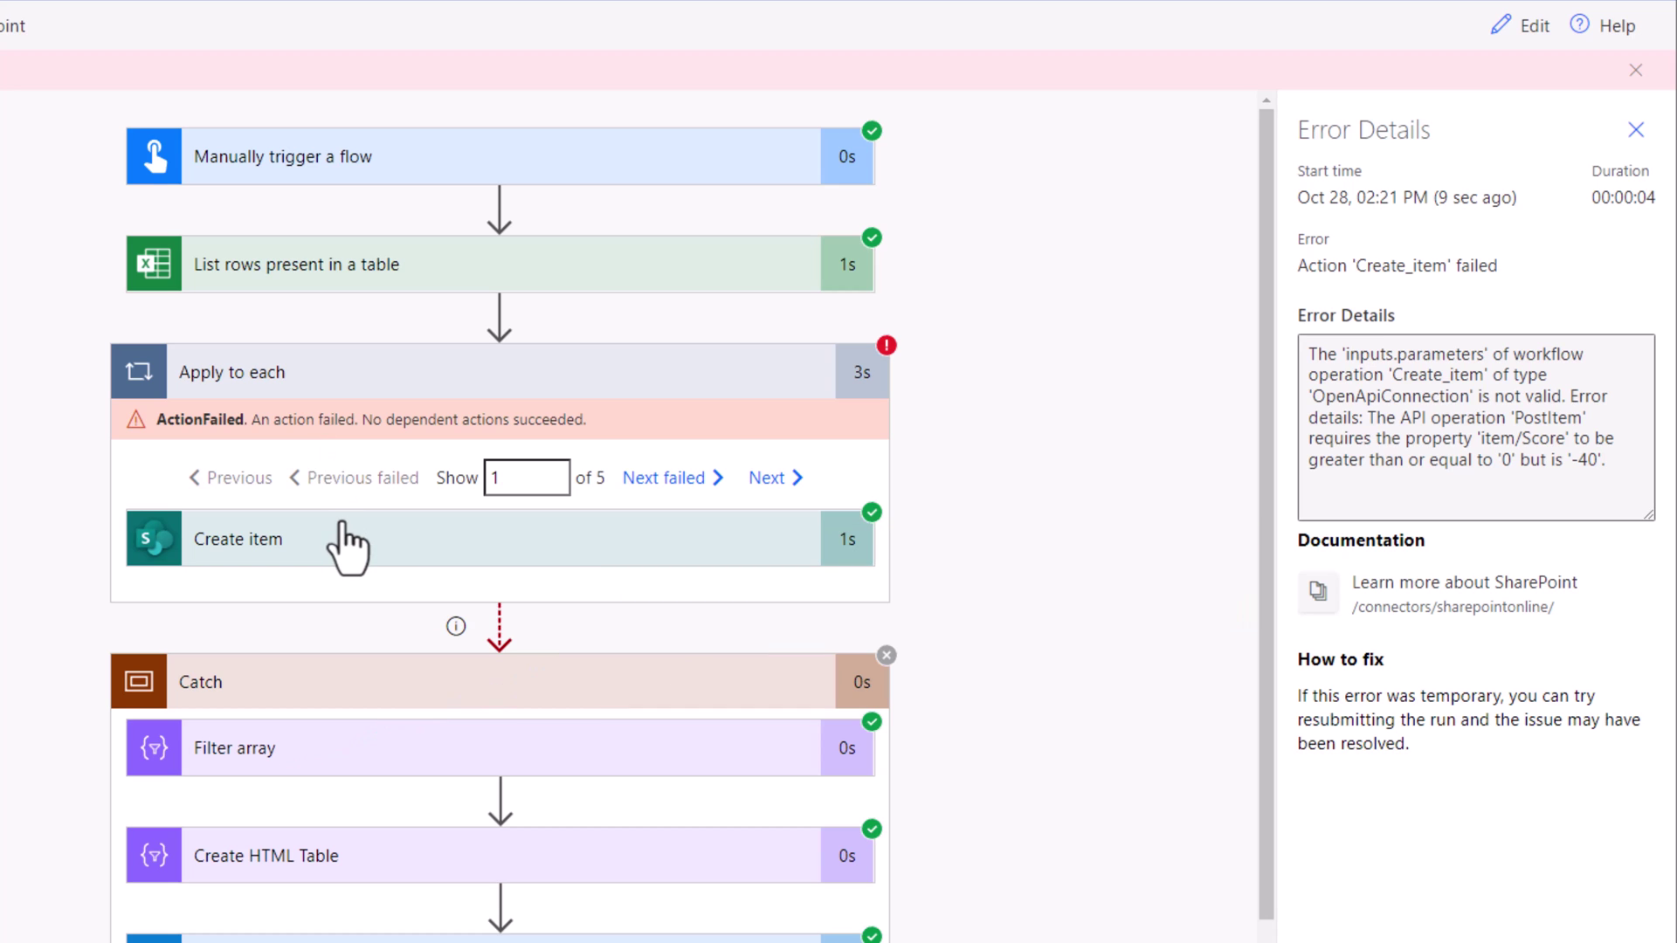
# Insert an Initialize variable step named varErrors of type Array before the loop.
pyautogui.scroll(-2, 348, 546)
pyautogui.click(1518, 26)
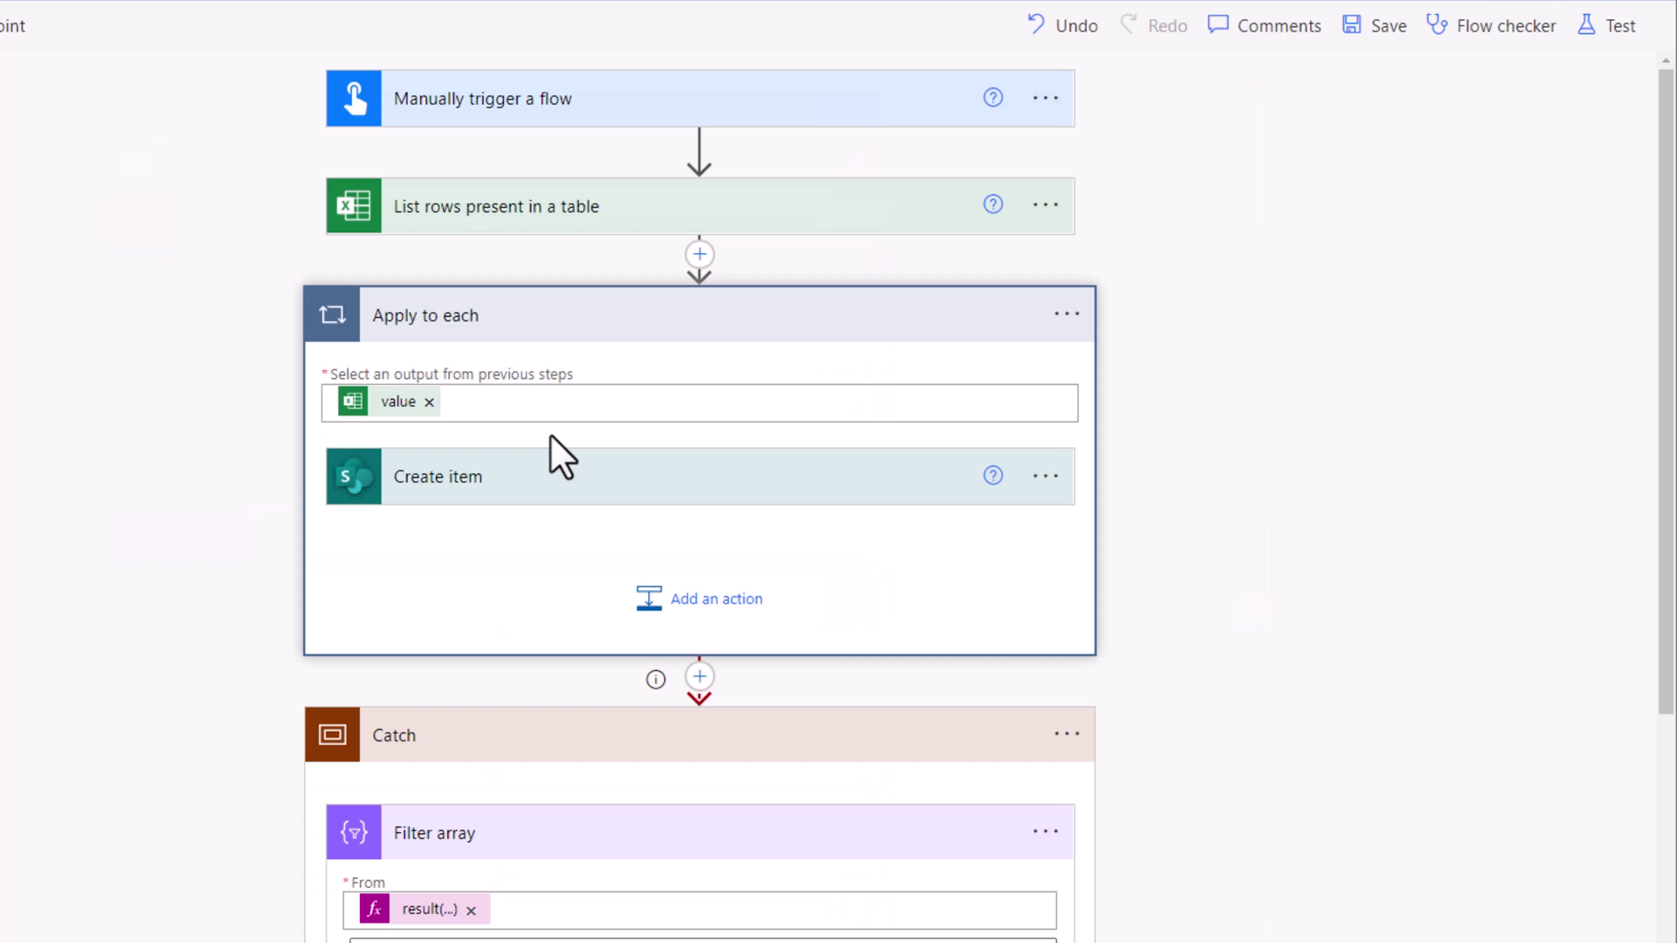
pyautogui.click(577, 487)
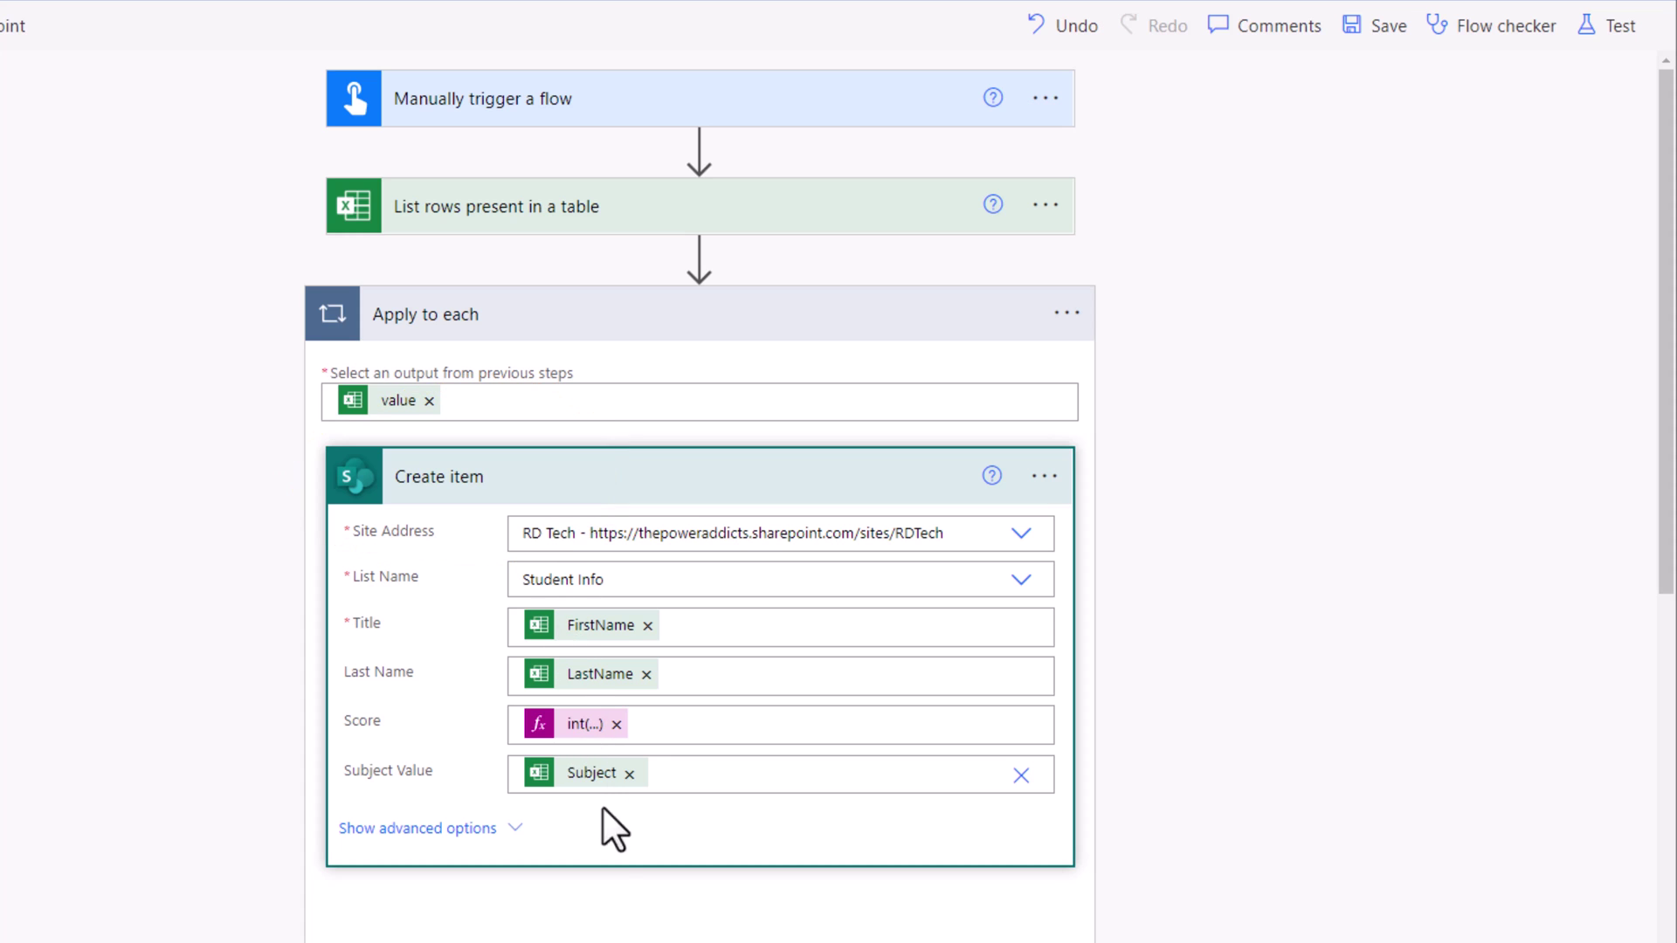
pyautogui.click(699, 260)
pyautogui.click(716, 294)
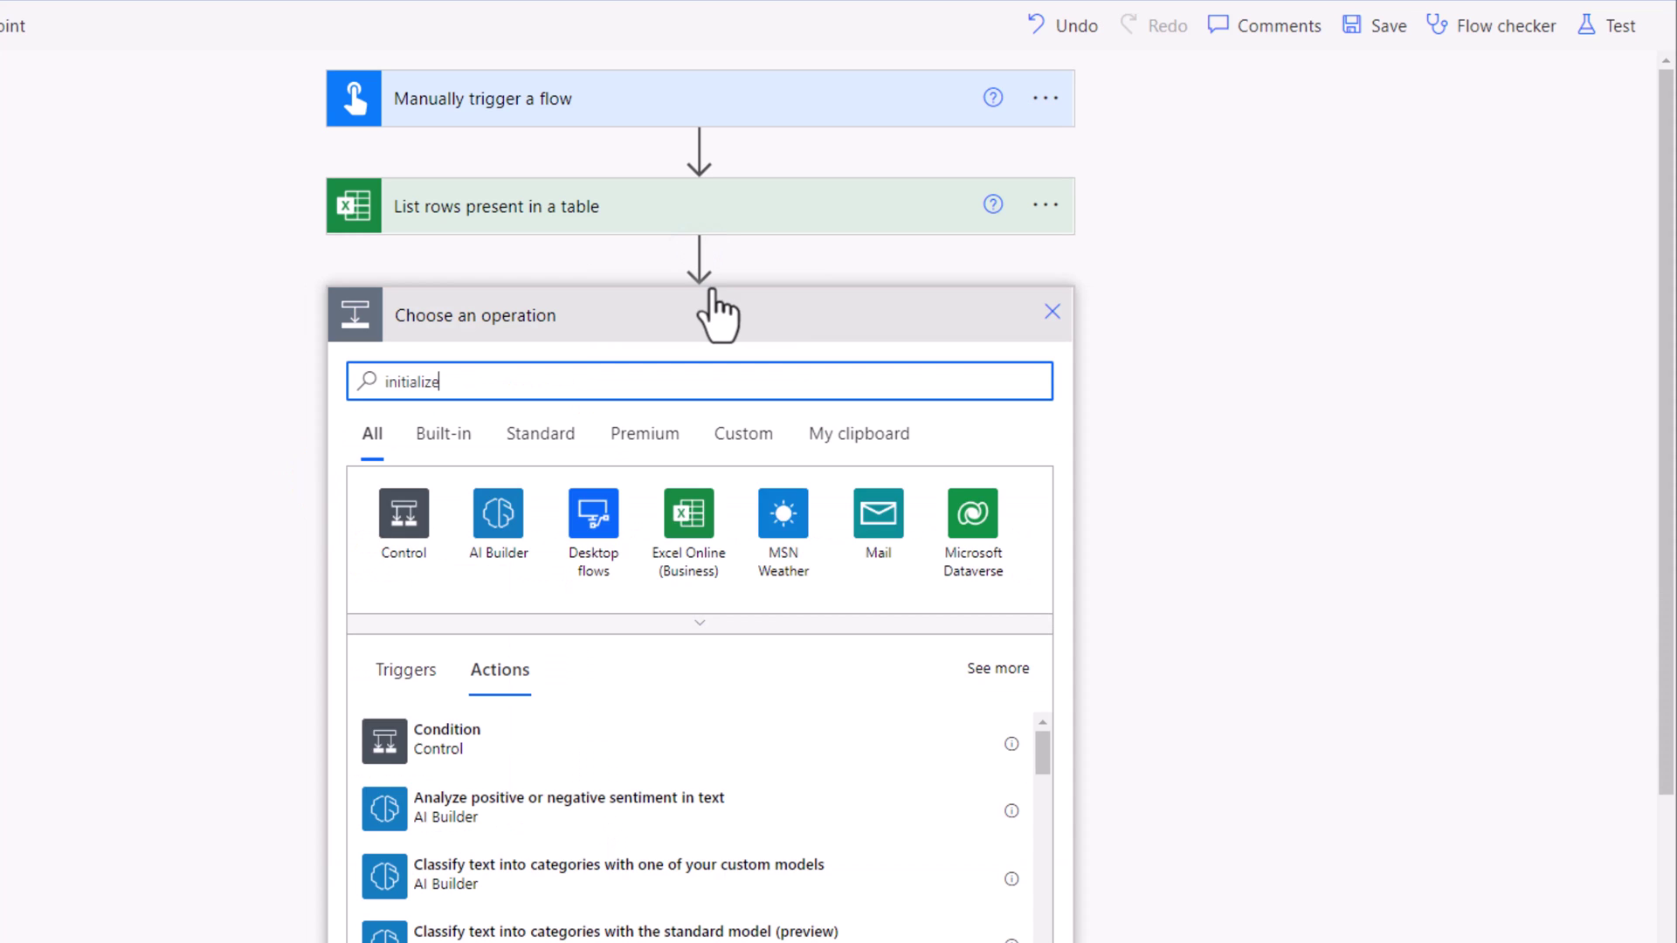
pyautogui.click(448, 738)
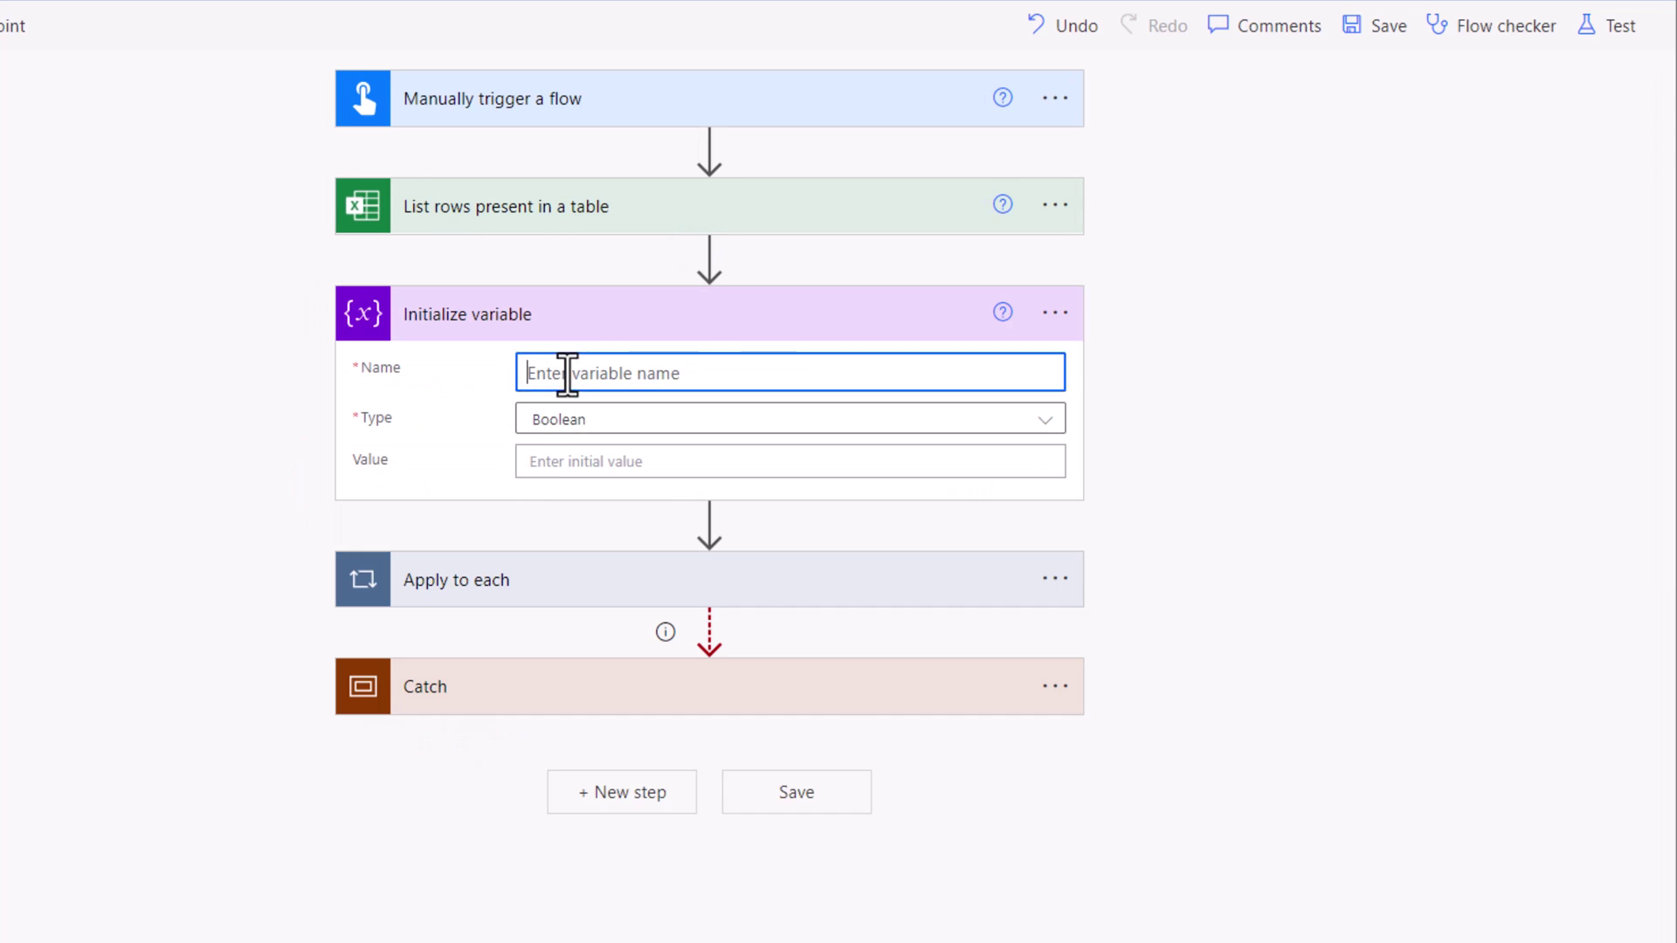
pyautogui.write('varErrors')
pyautogui.click(605, 423)
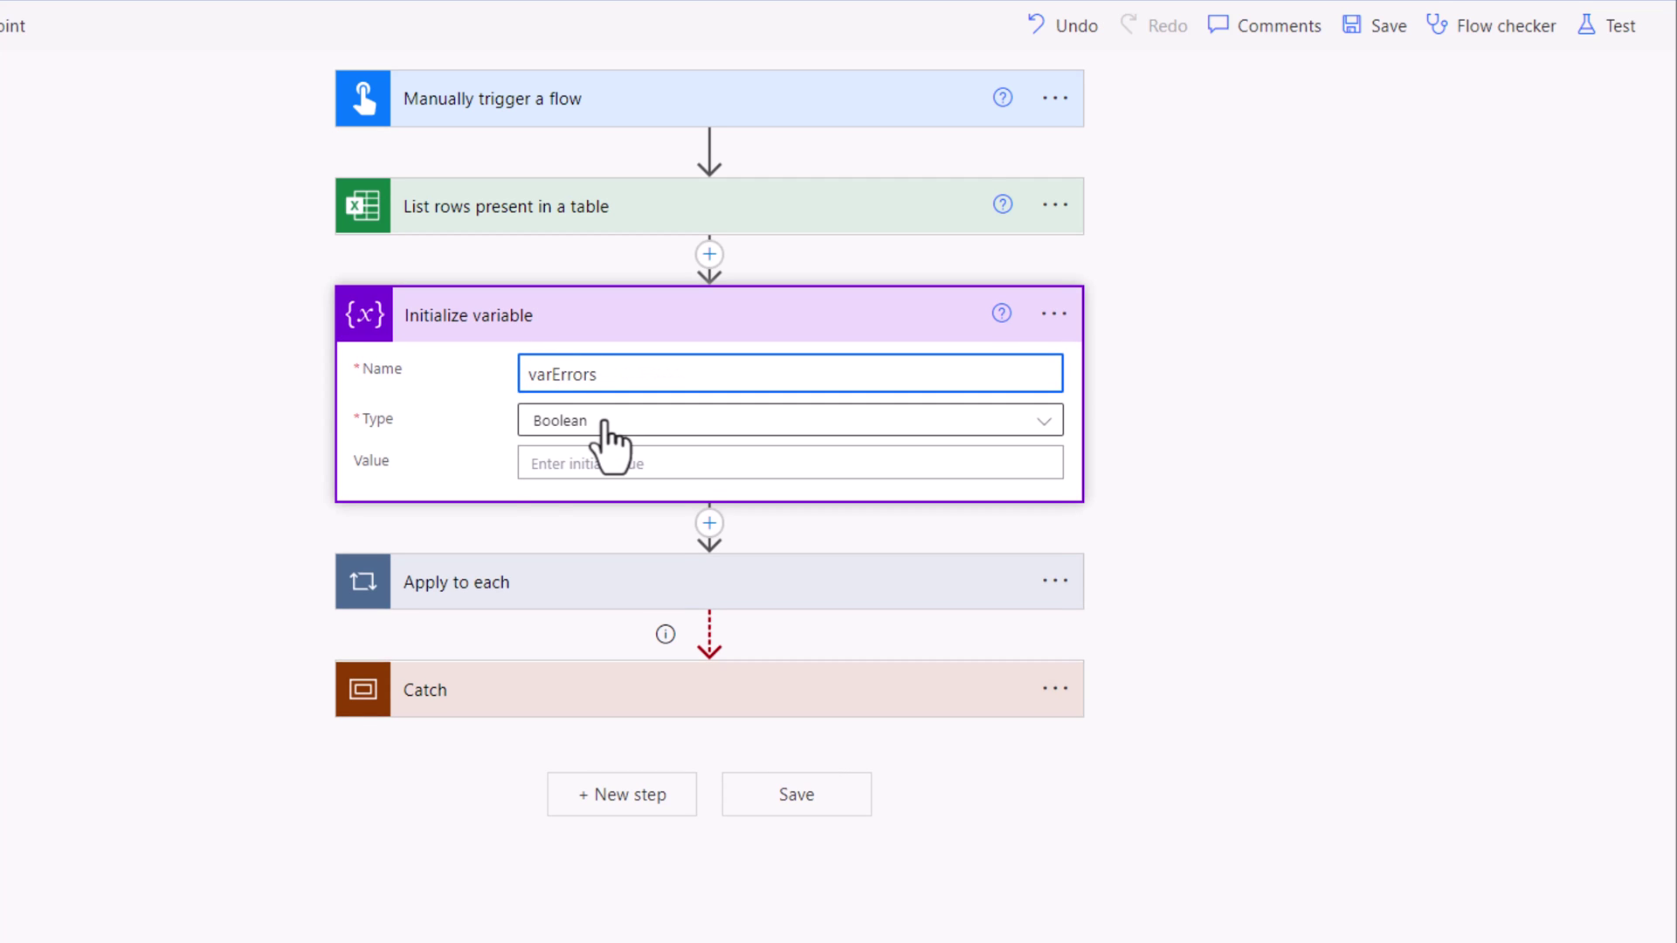
pyautogui.click(579, 683)
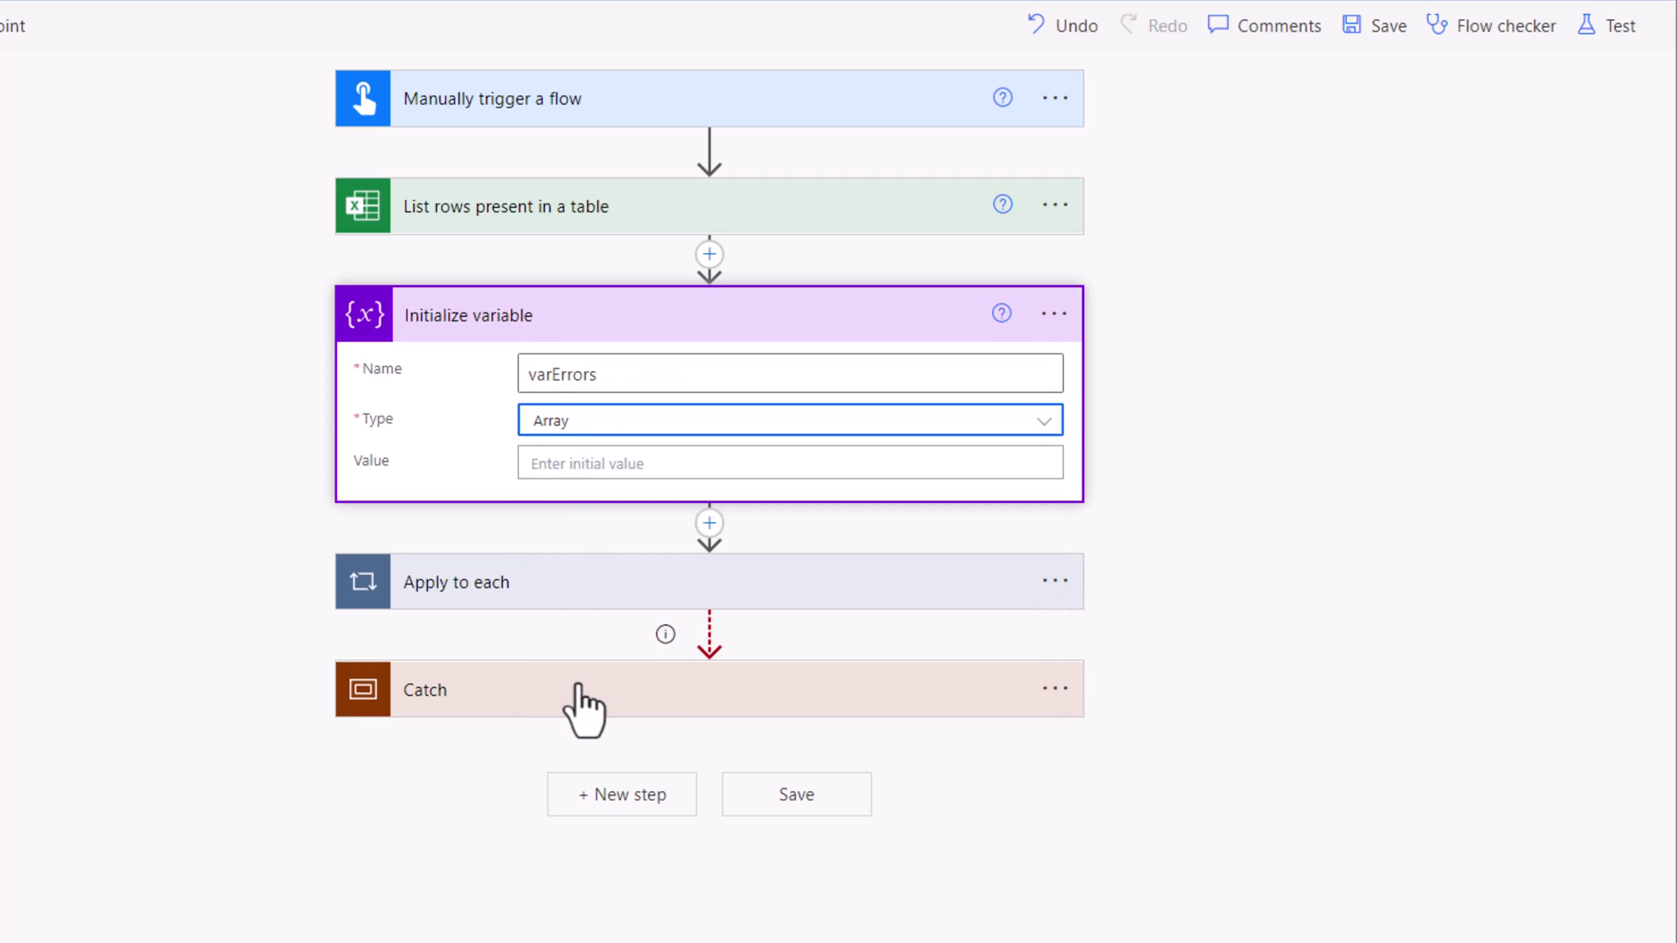
# Add an Append to array variable step inside the loop targeting varErrors.
pyautogui.click(543, 583)
pyautogui.scroll(-1, 538, 710)
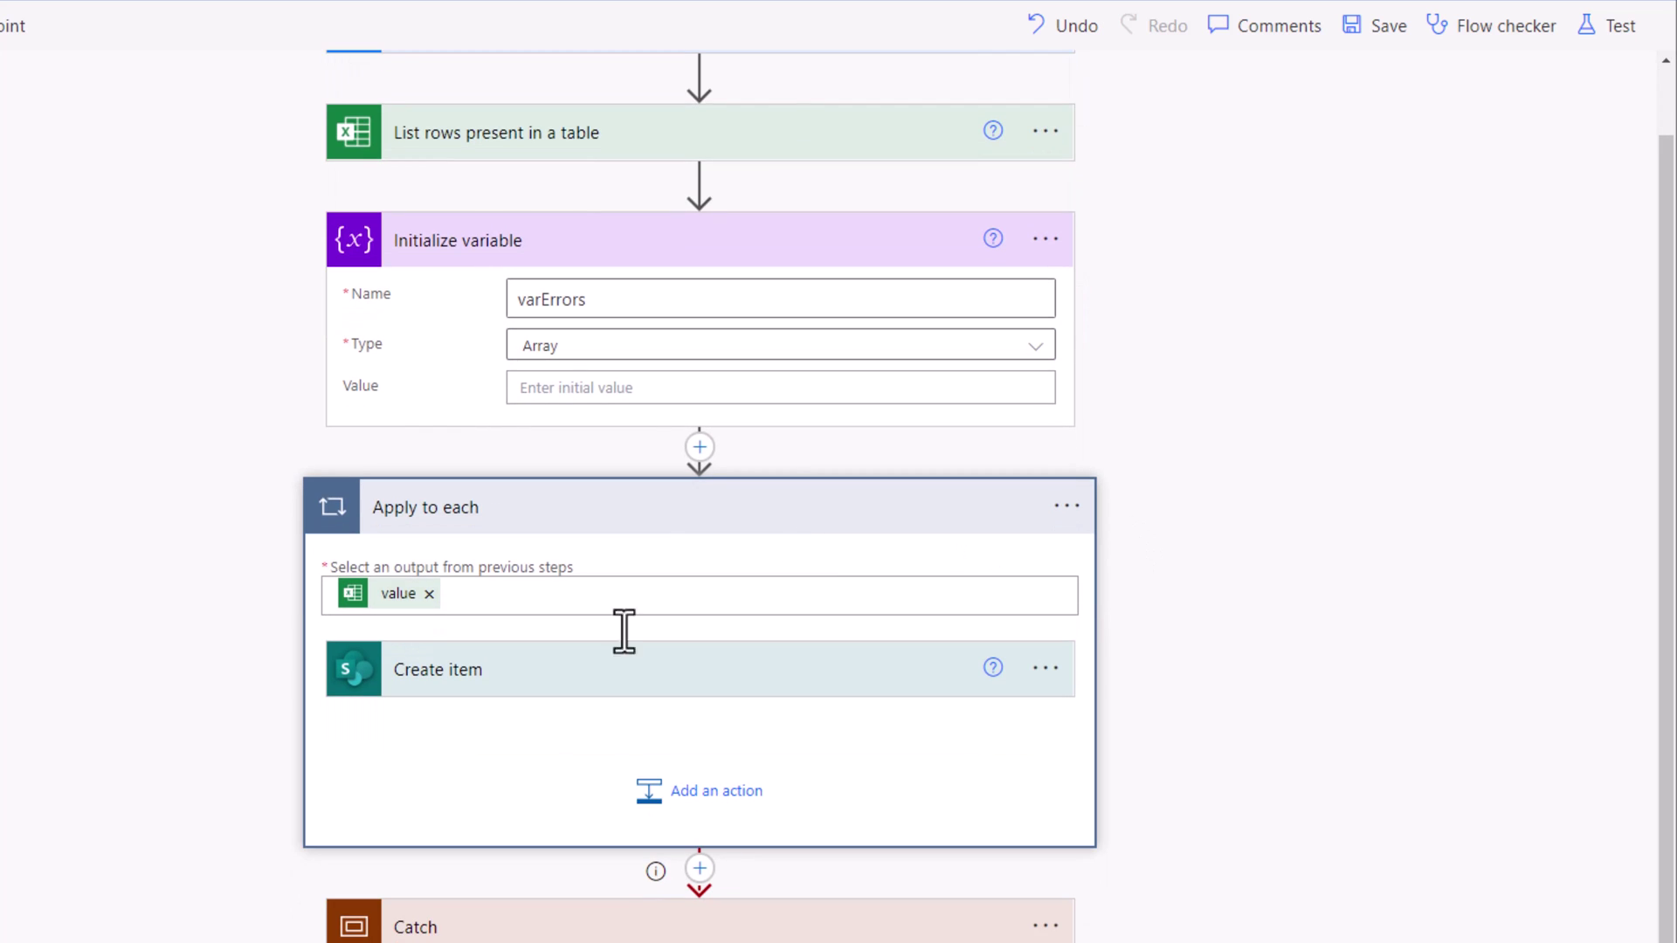
pyautogui.click(690, 791)
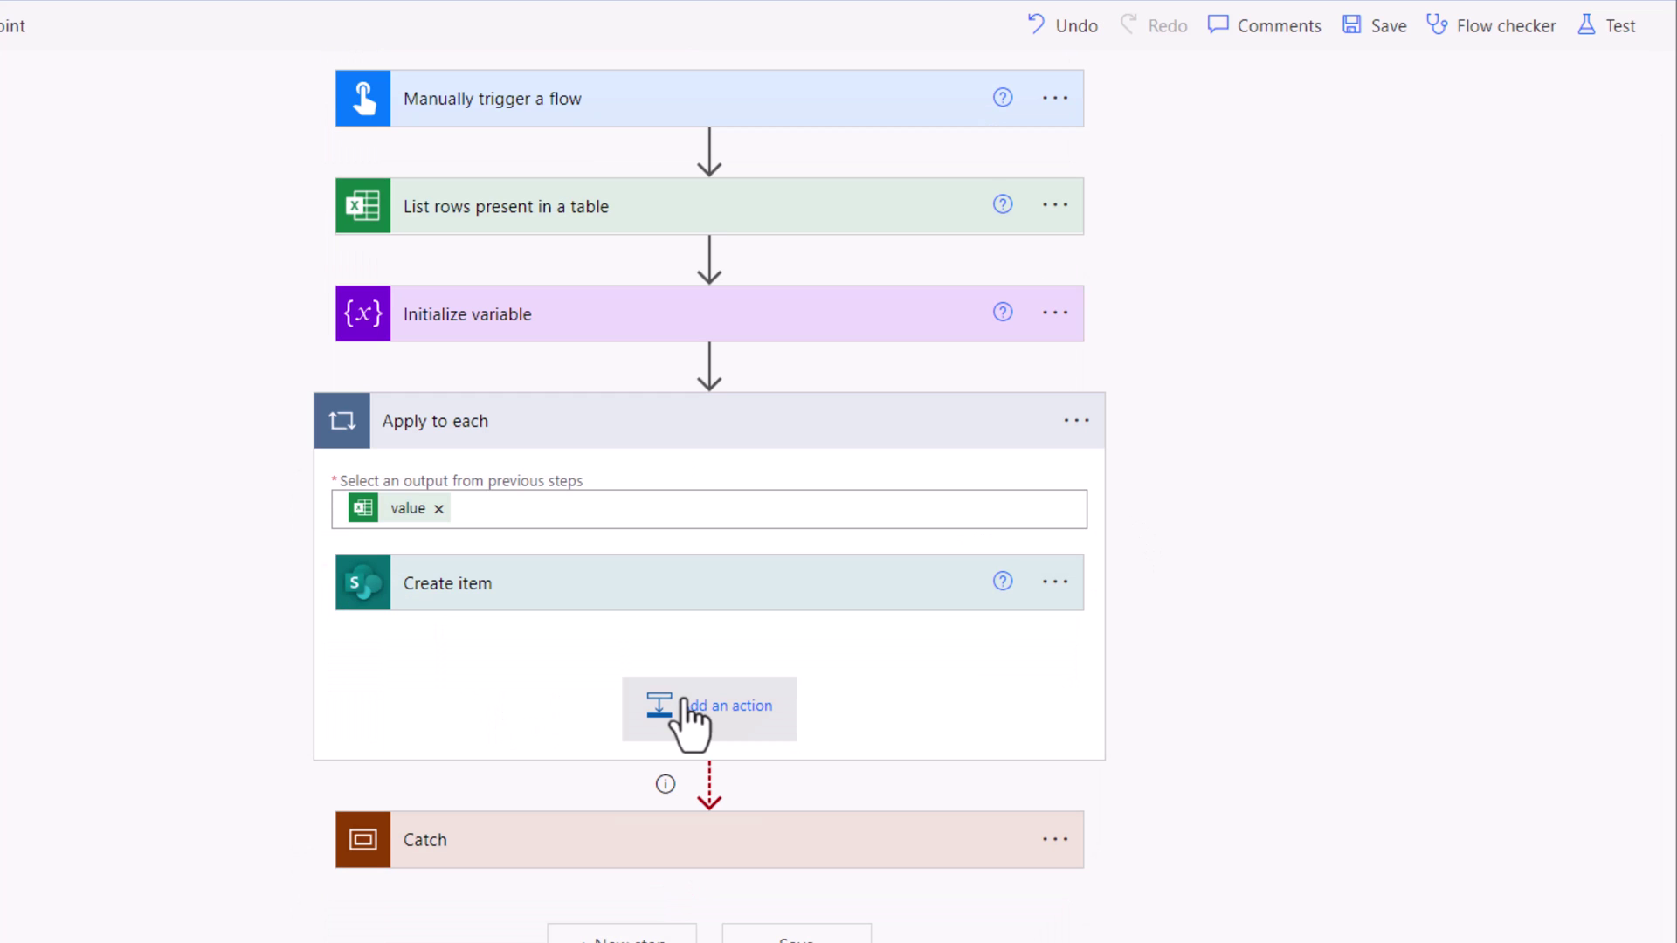
pyautogui.click(686, 707)
pyautogui.write('append')
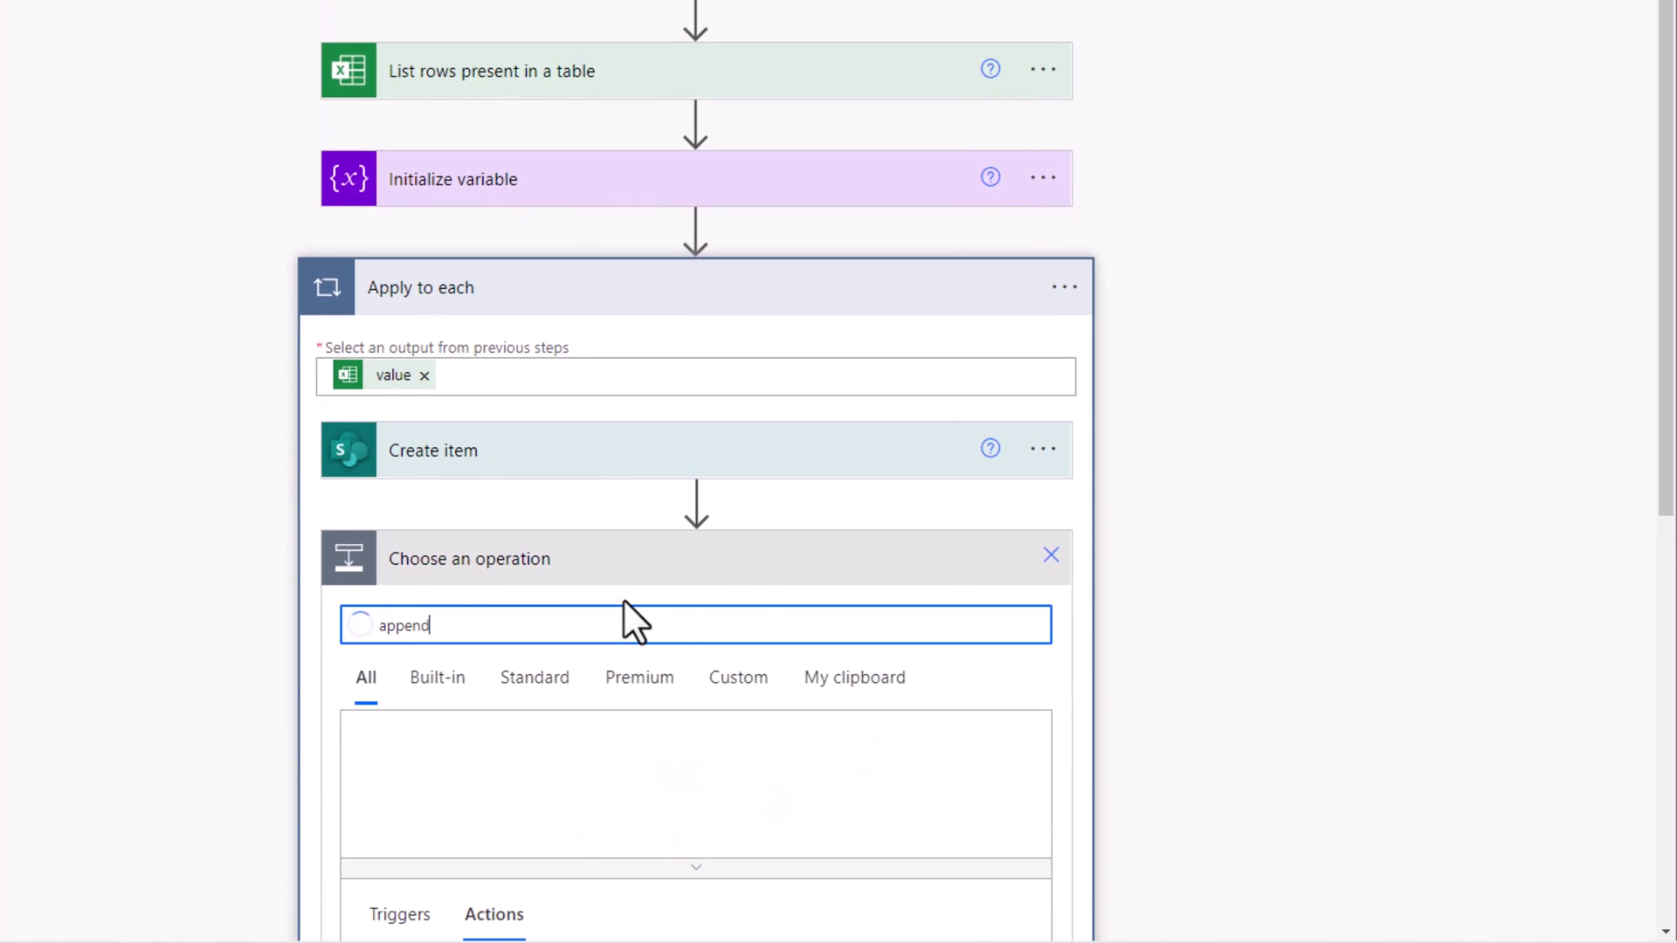
pyautogui.scroll(-4, 624, 601)
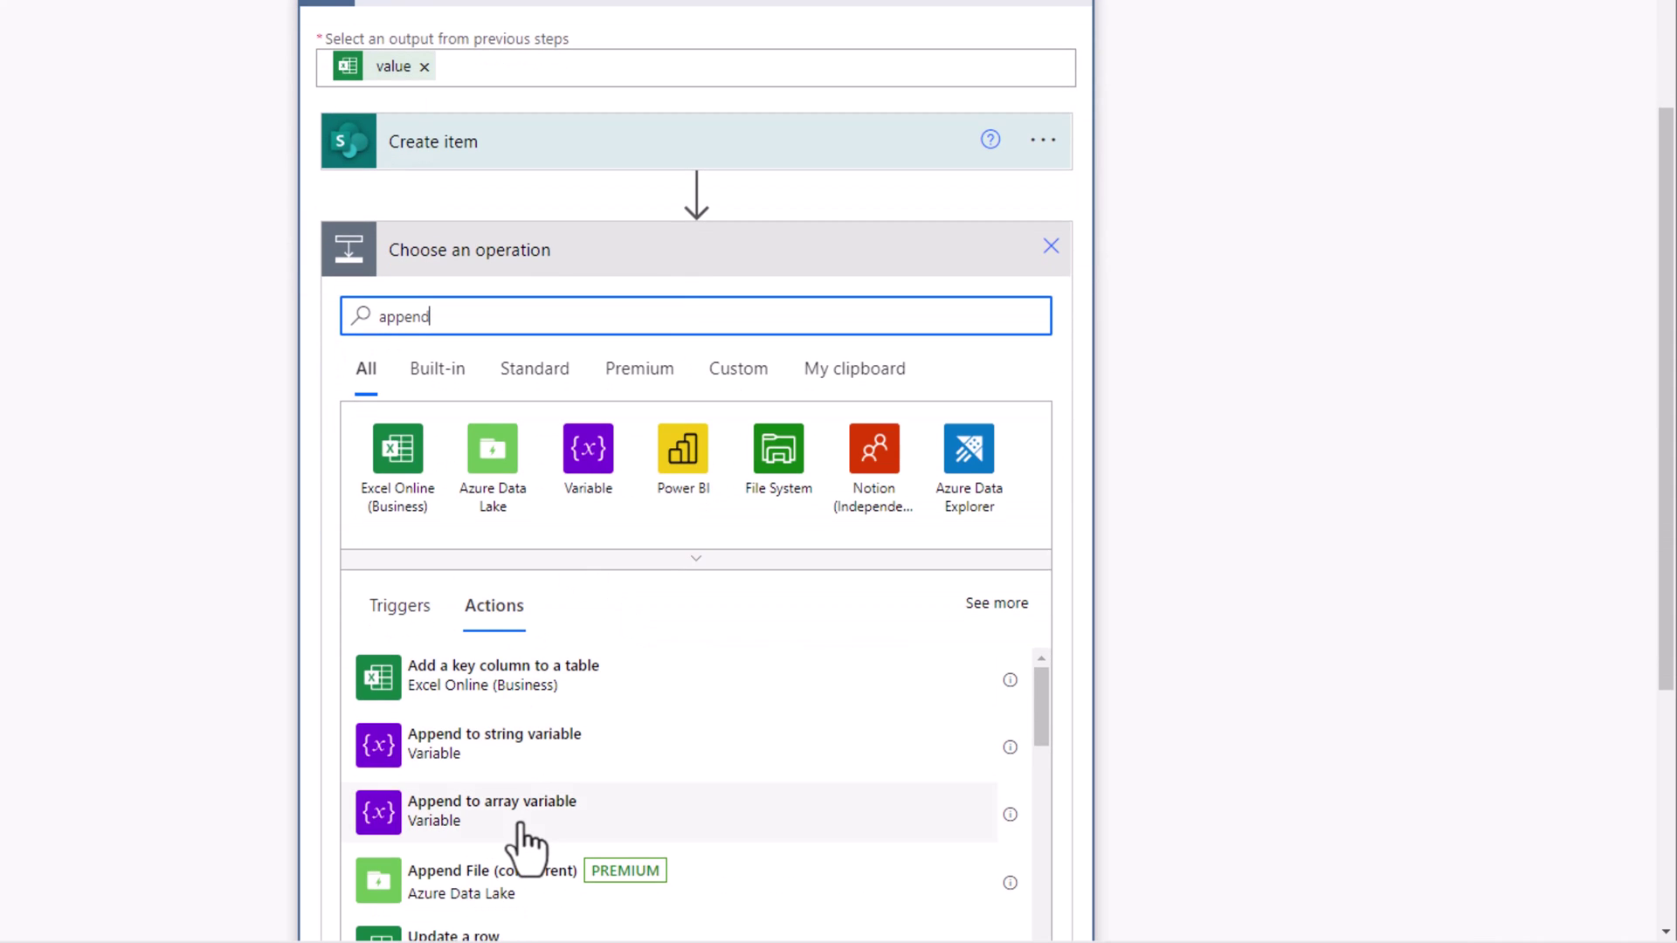
pyautogui.click(523, 812)
pyautogui.click(611, 497)
pyautogui.click(588, 578)
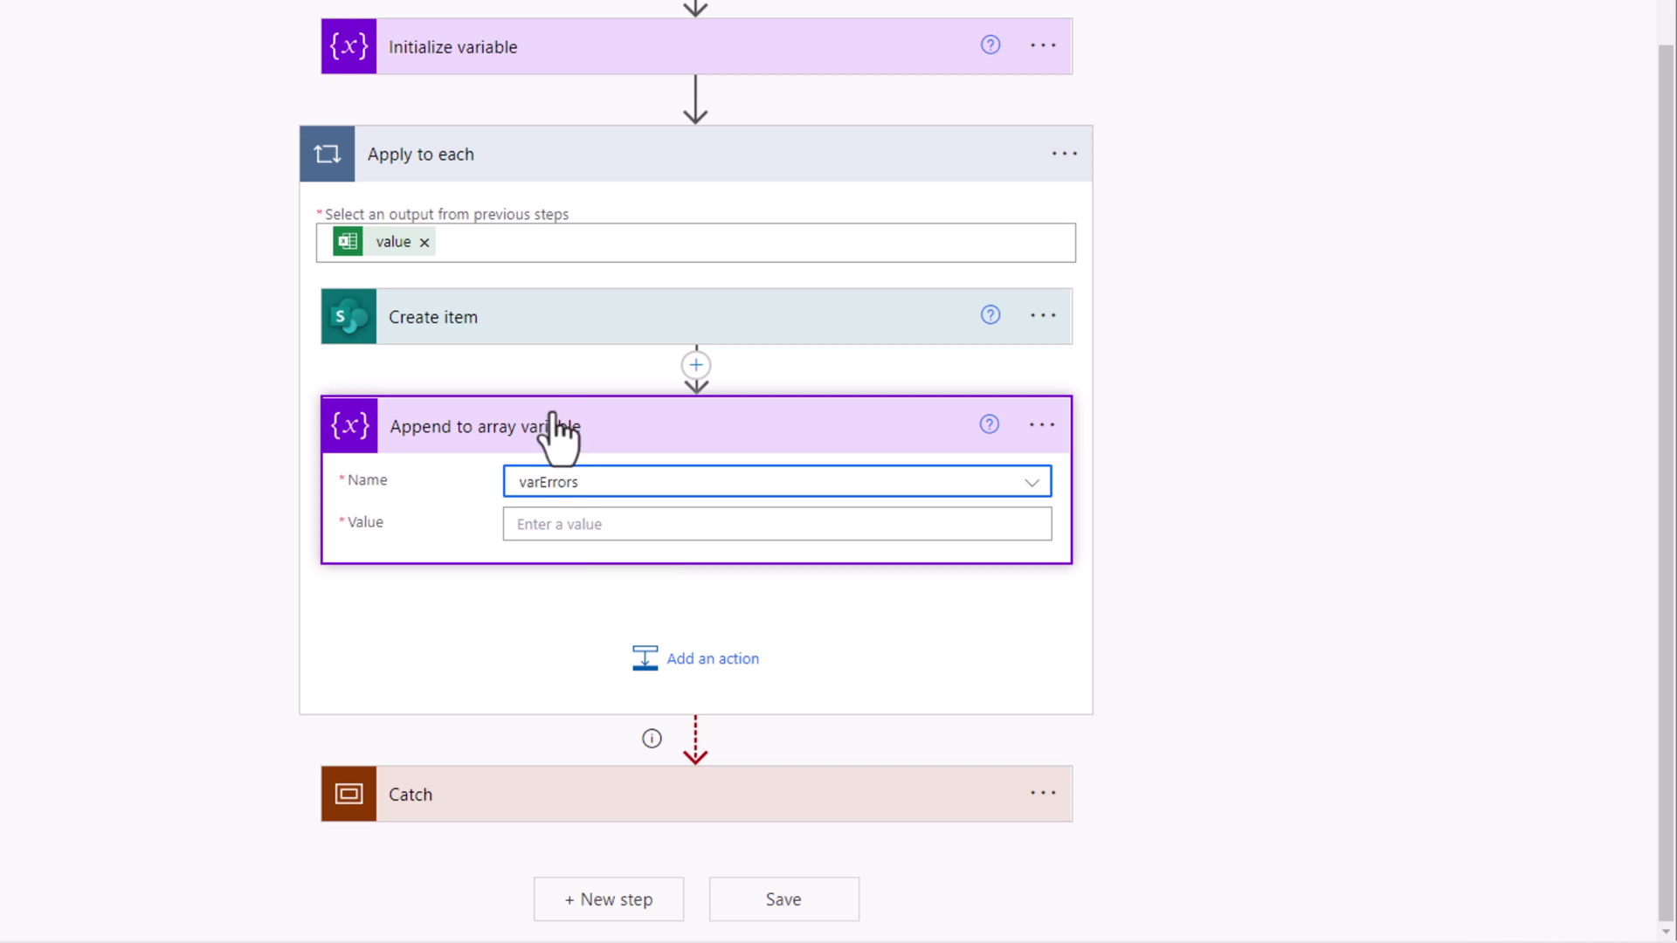
# Make the append step run only when Create item fails.
pyautogui.click(544, 325)
pyautogui.scroll(-4, 576, 376)
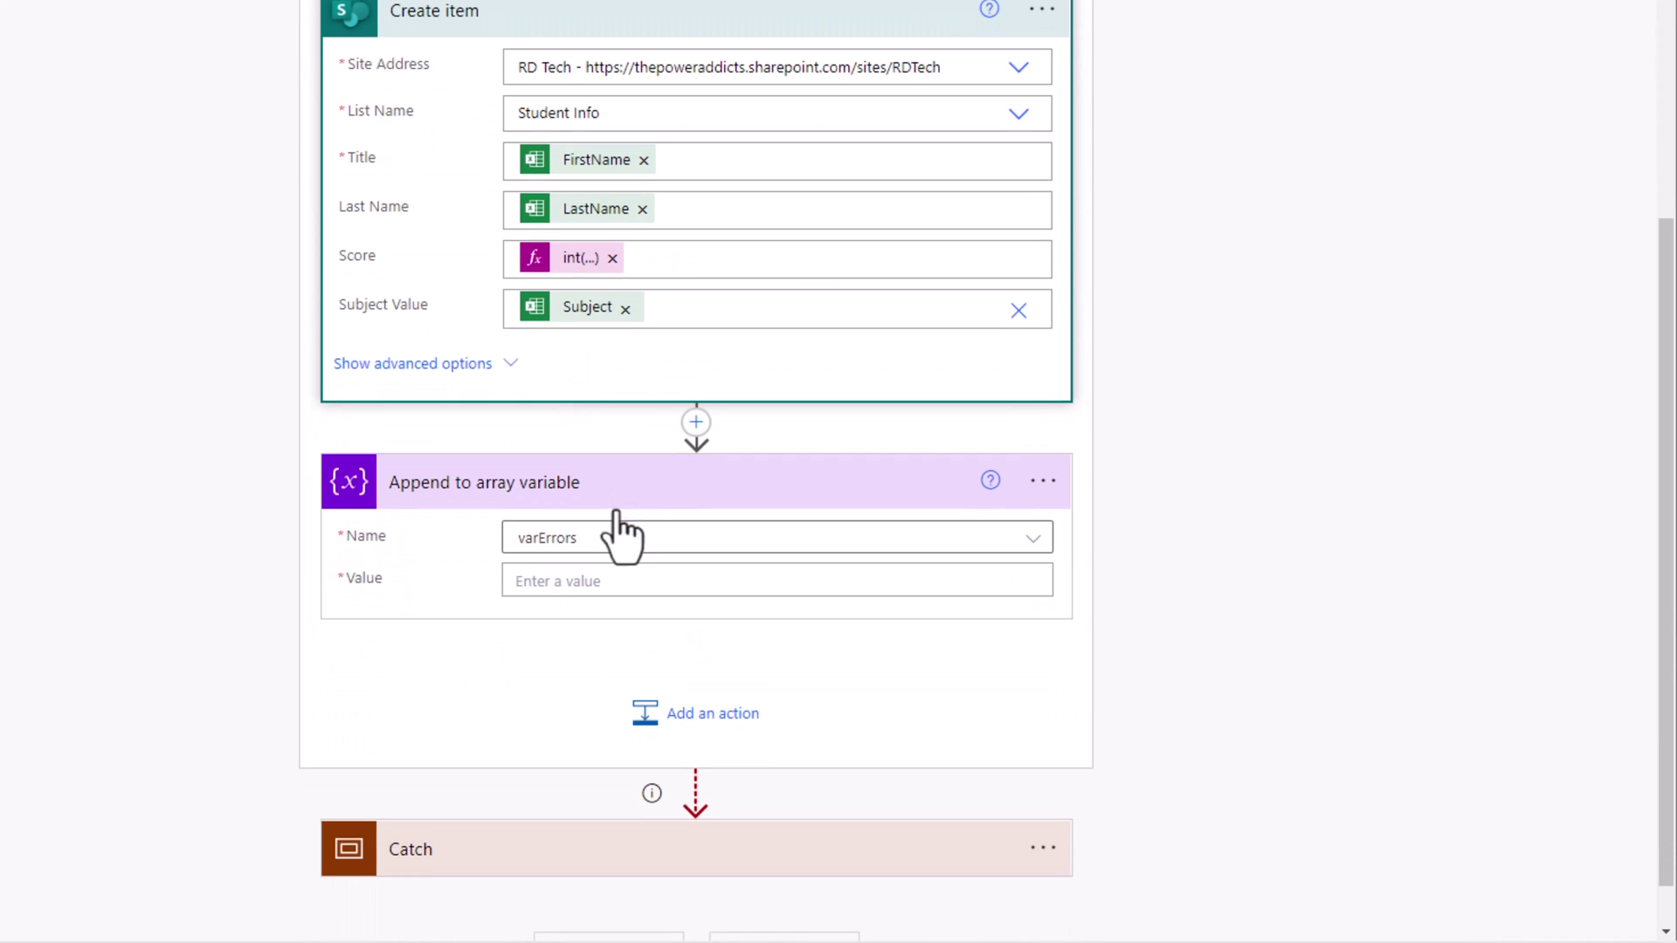
pyautogui.click(1041, 481)
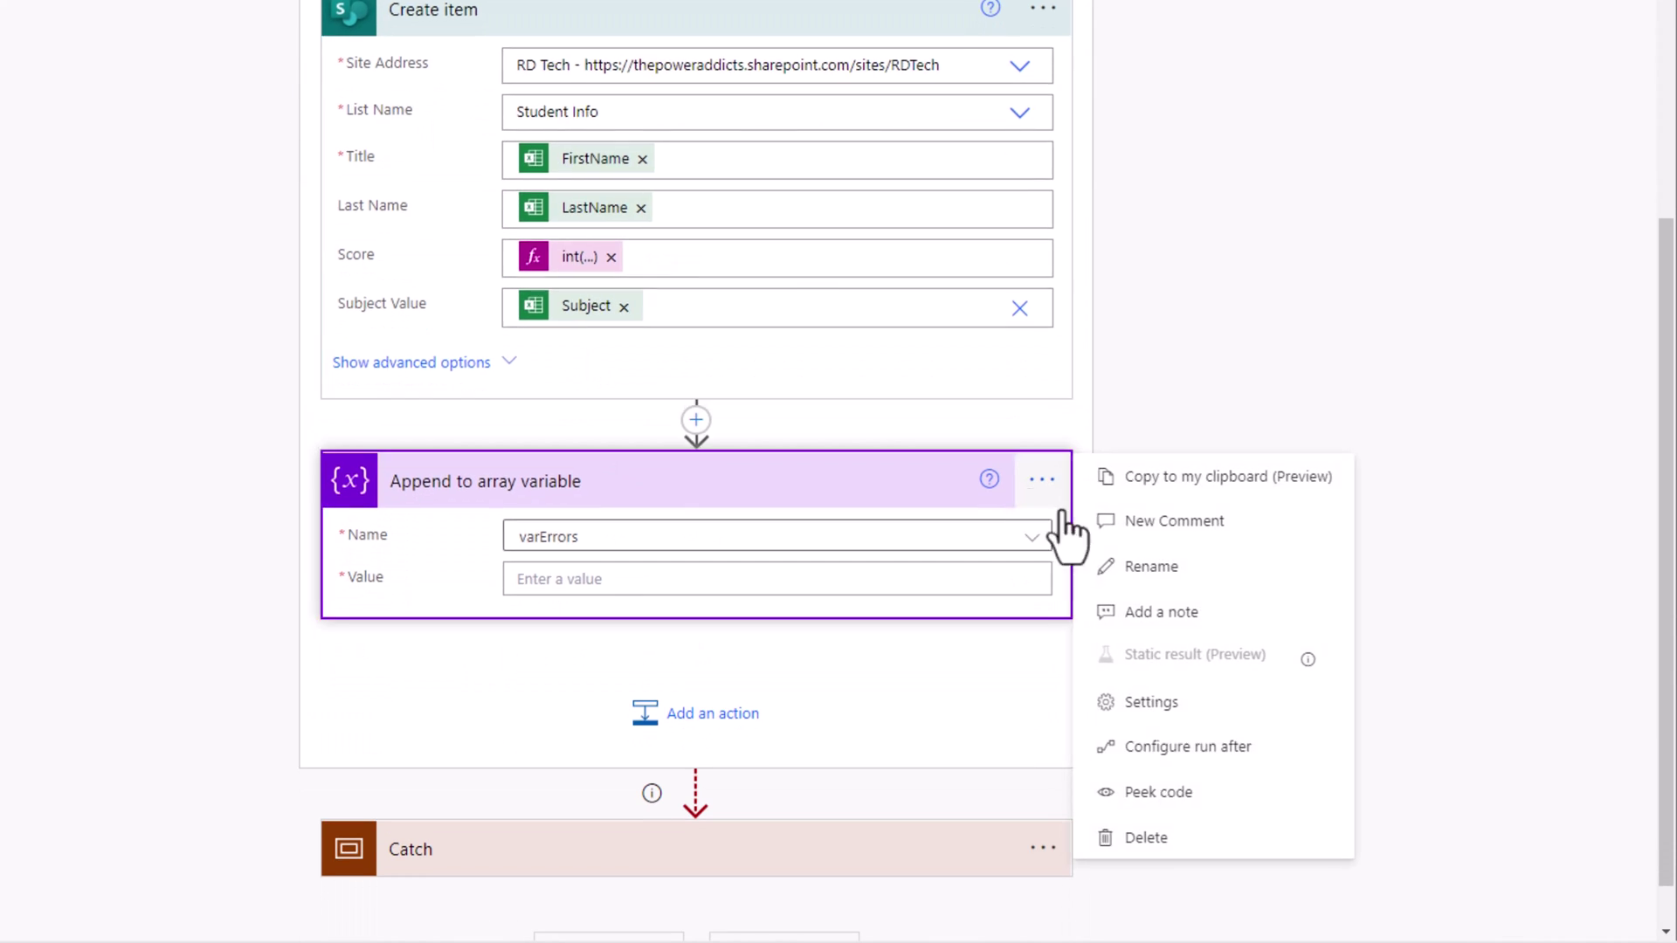
pyautogui.click(1175, 744)
pyautogui.click(722, 531)
pyautogui.click(721, 560)
pyautogui.click(631, 673)
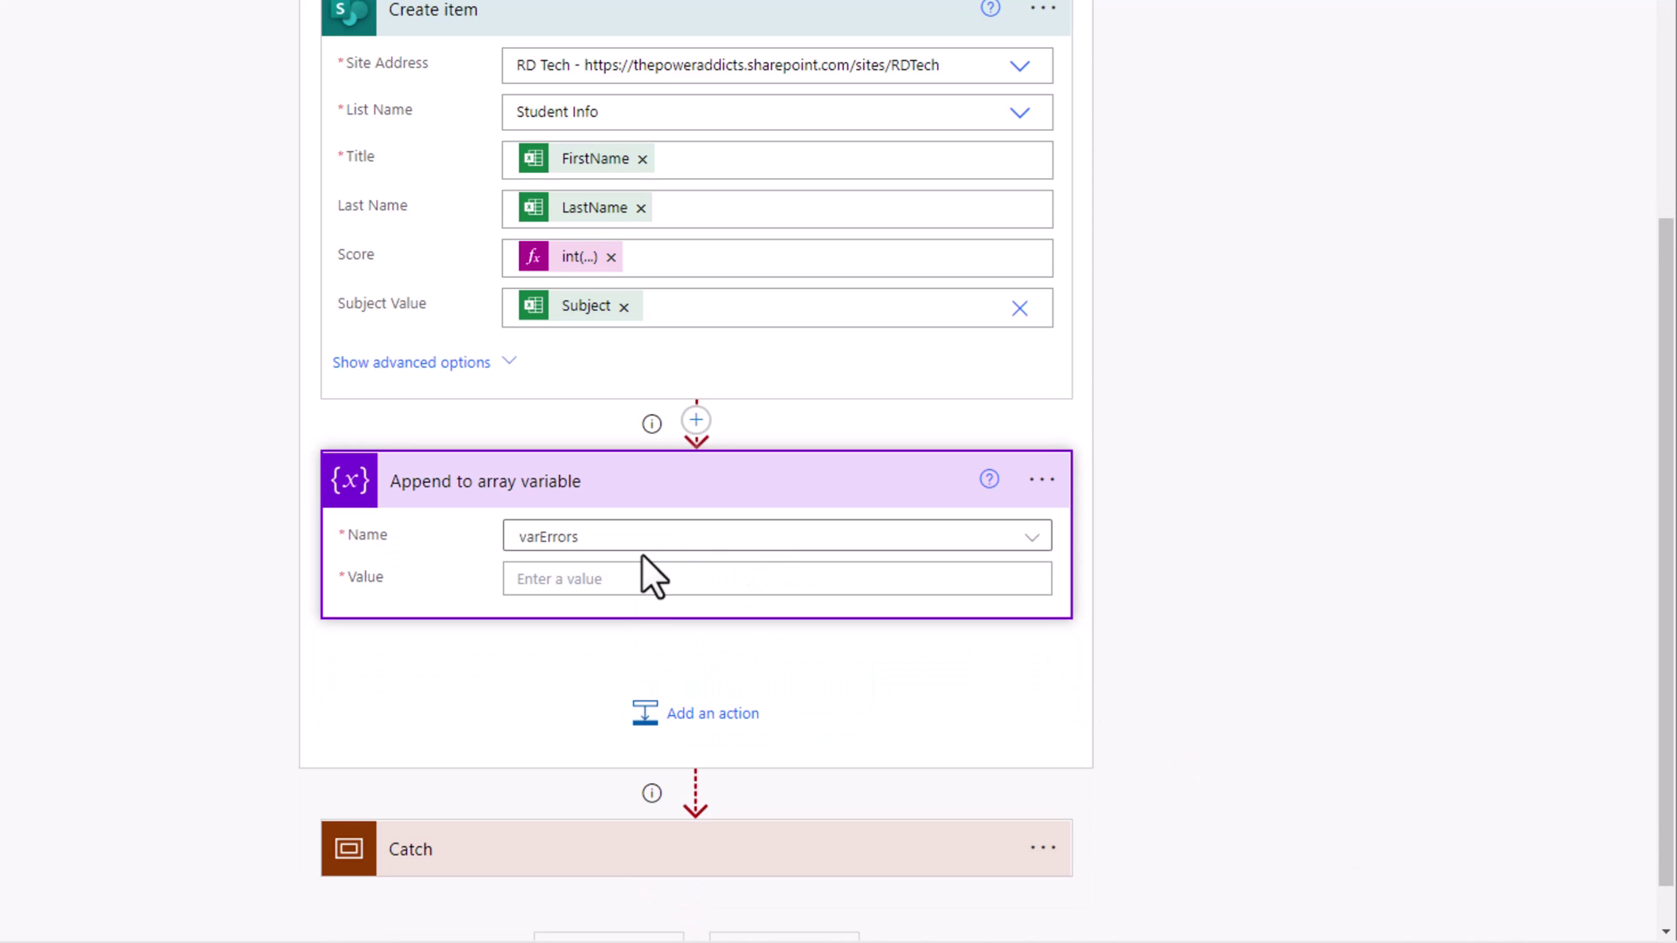
# Fill the append value with FirstName, LastName and actions('Create_item')?['error']?['message'].
pyautogui.click(542, 578)
pyautogui.click(1197, 888)
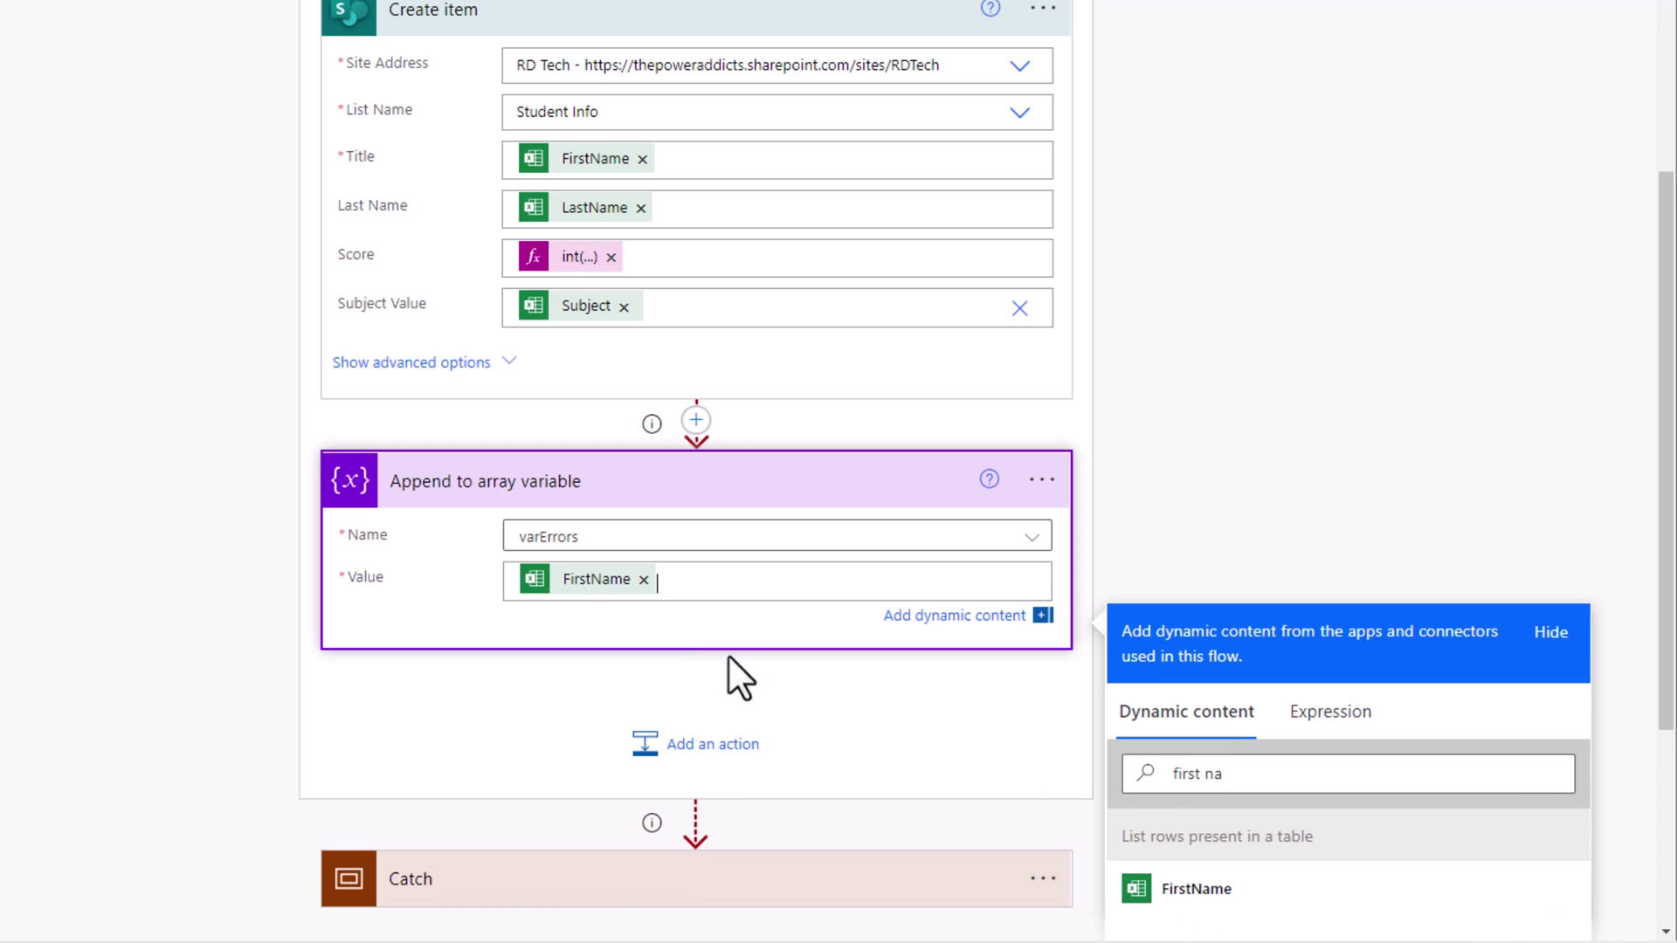
pyautogui.tripleClick(1175, 775)
pyautogui.write('lastname')
pyautogui.click(1197, 888)
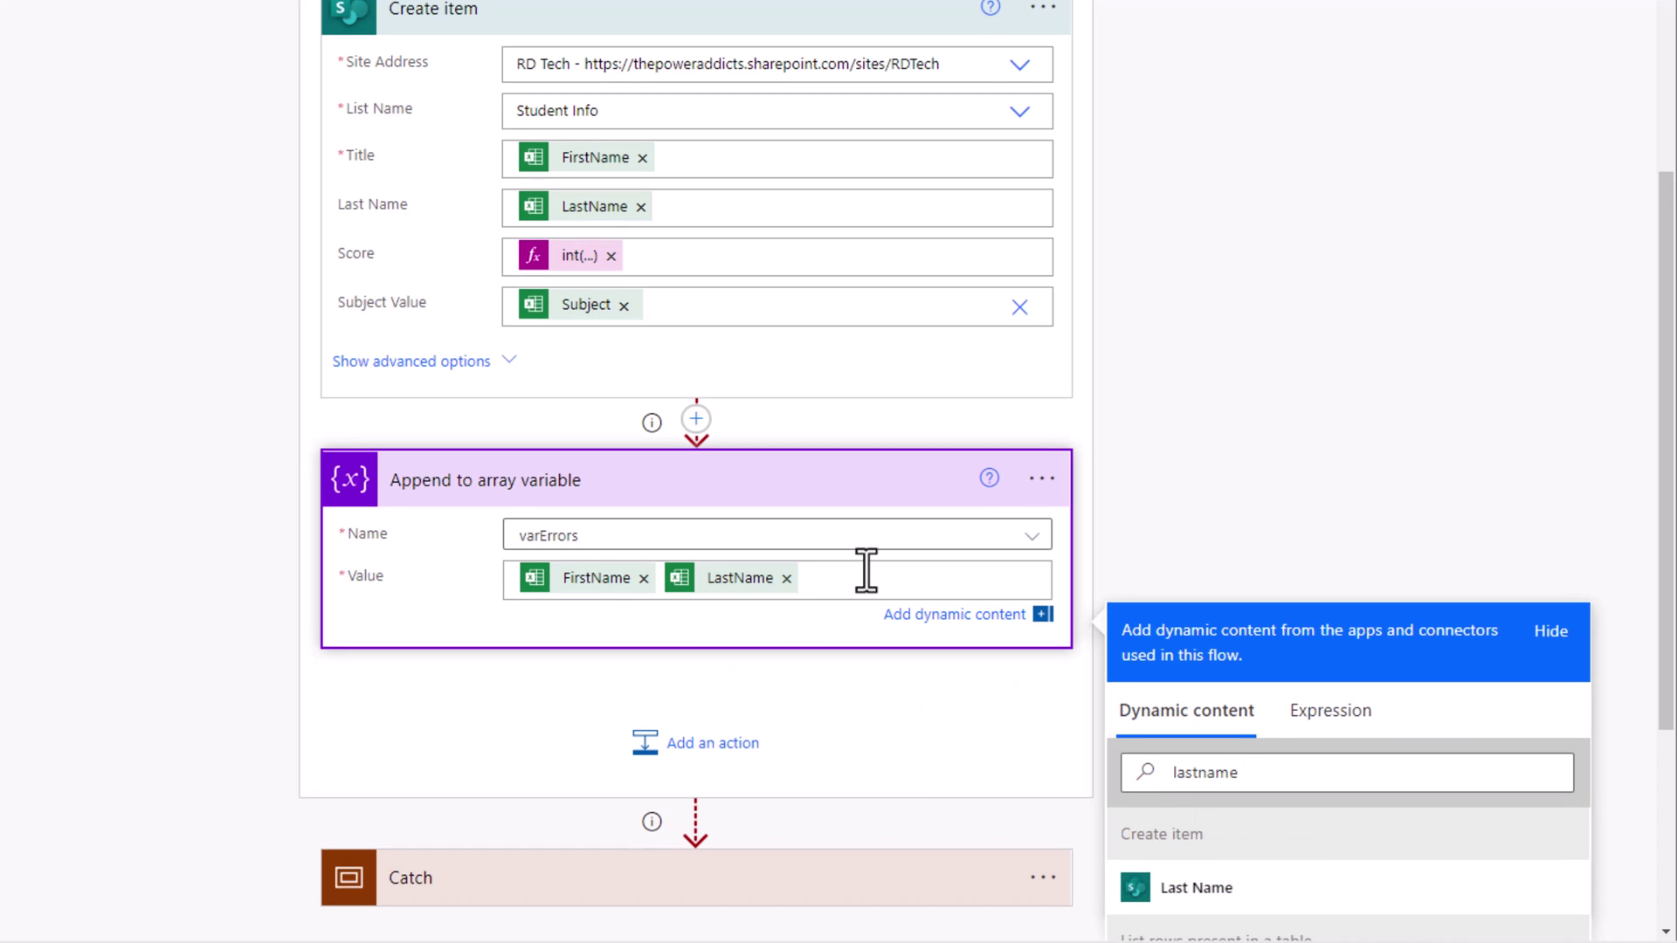
pyautogui.scroll(-2, 865, 542)
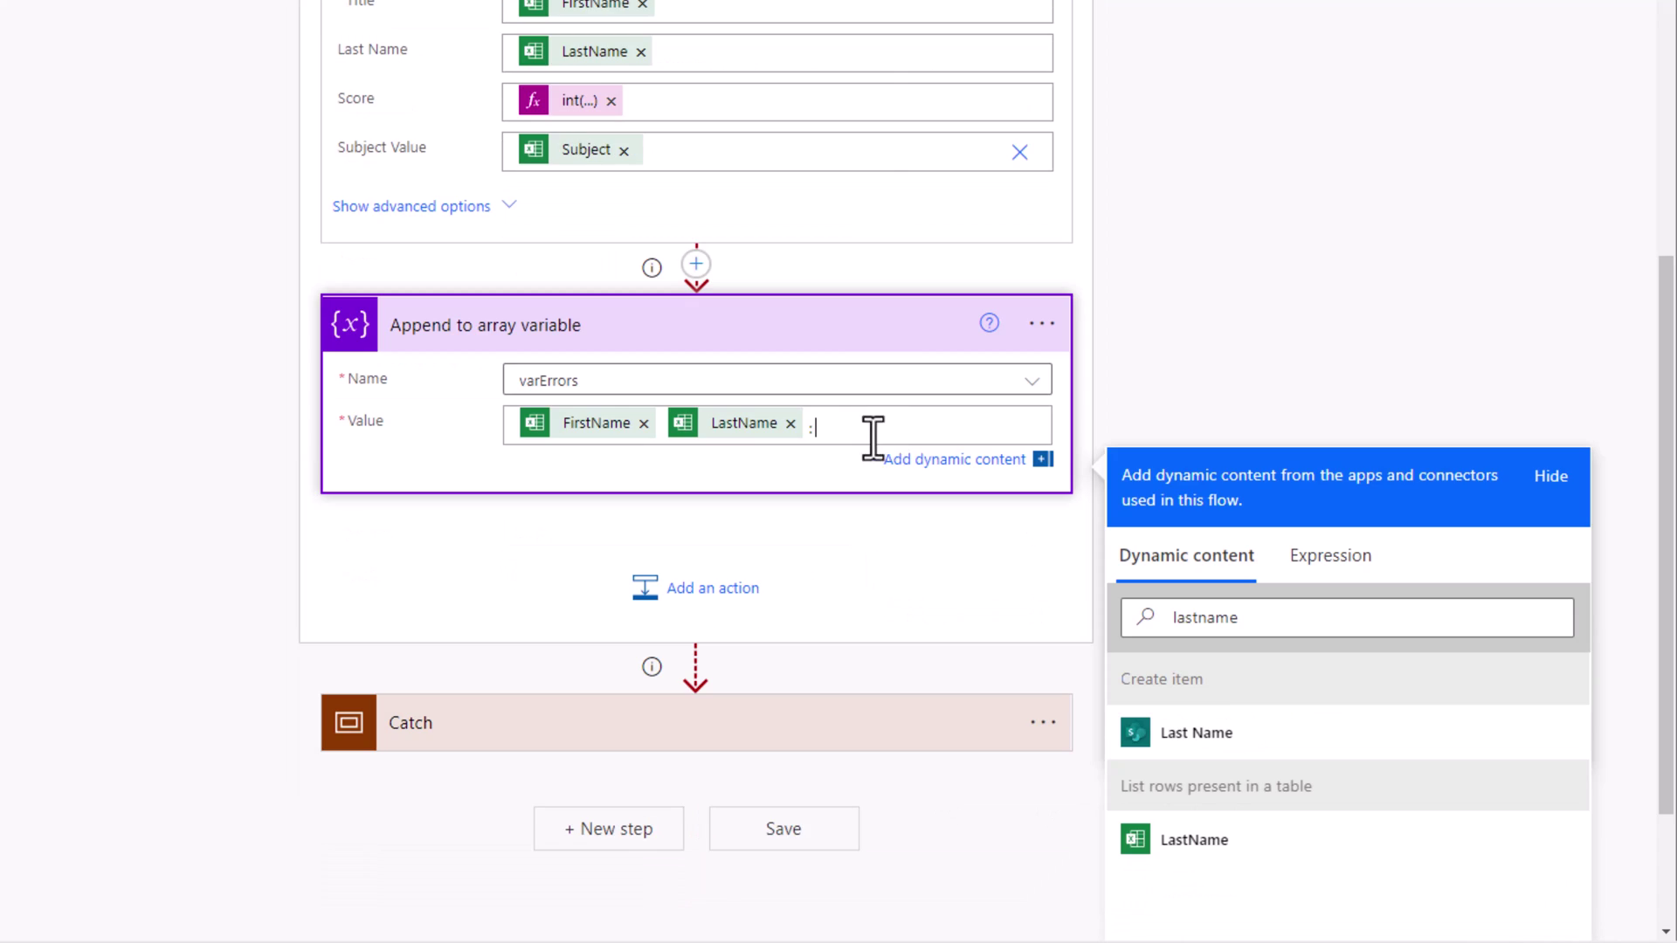
pyautogui.click(1329, 556)
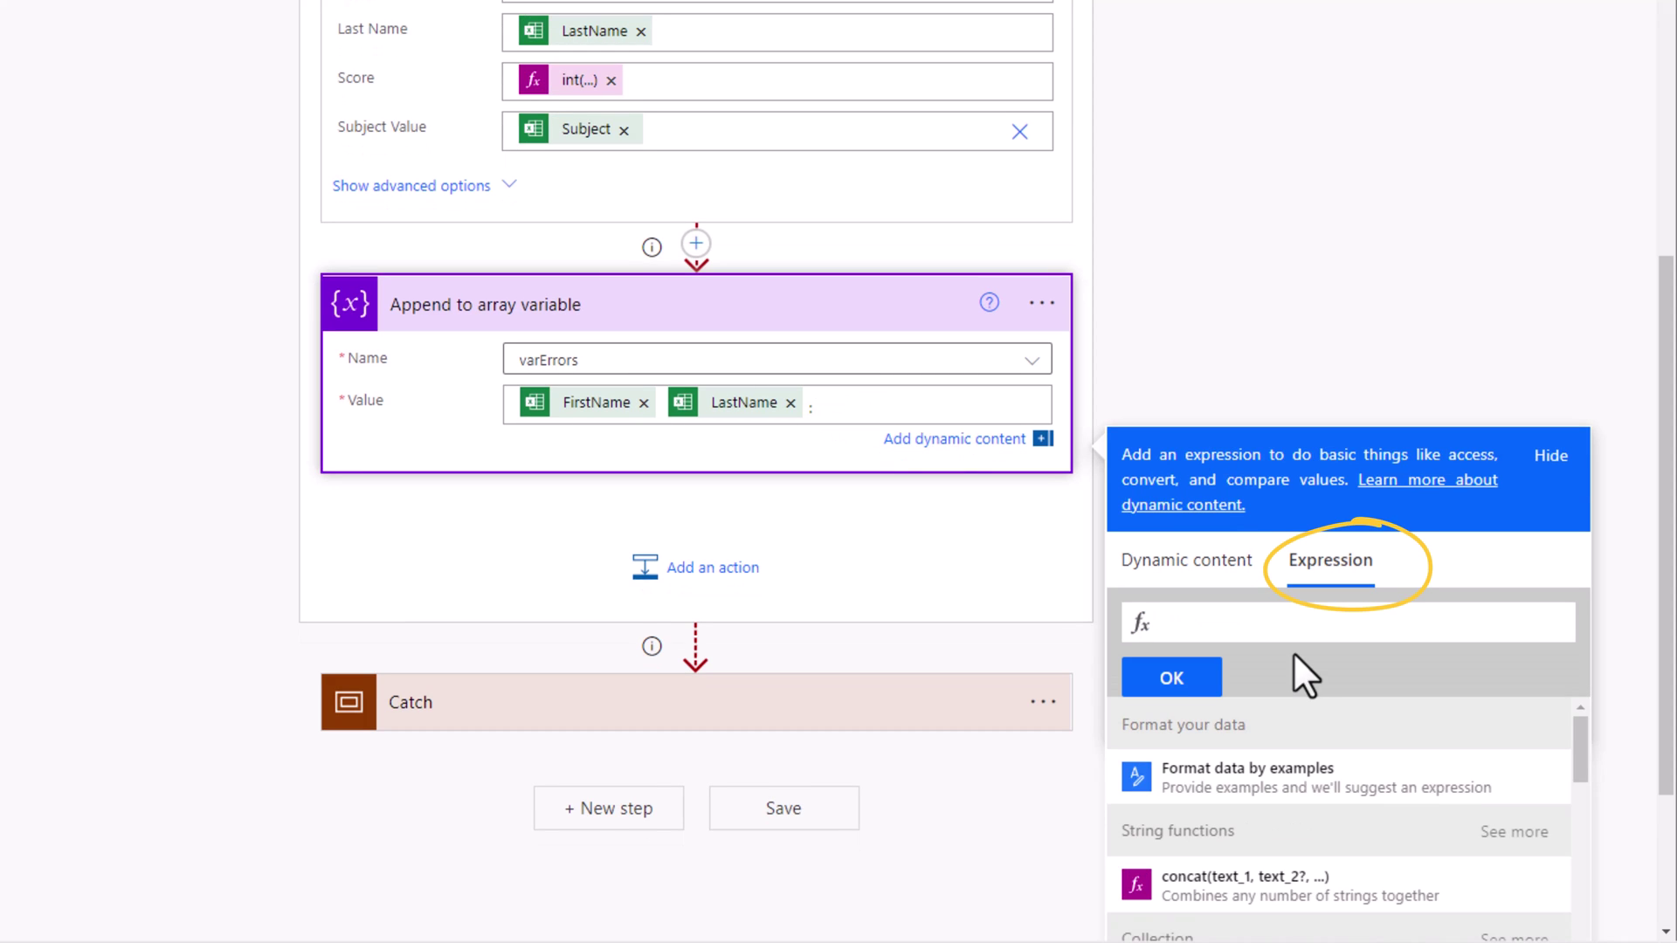
pyautogui.write("actions('")
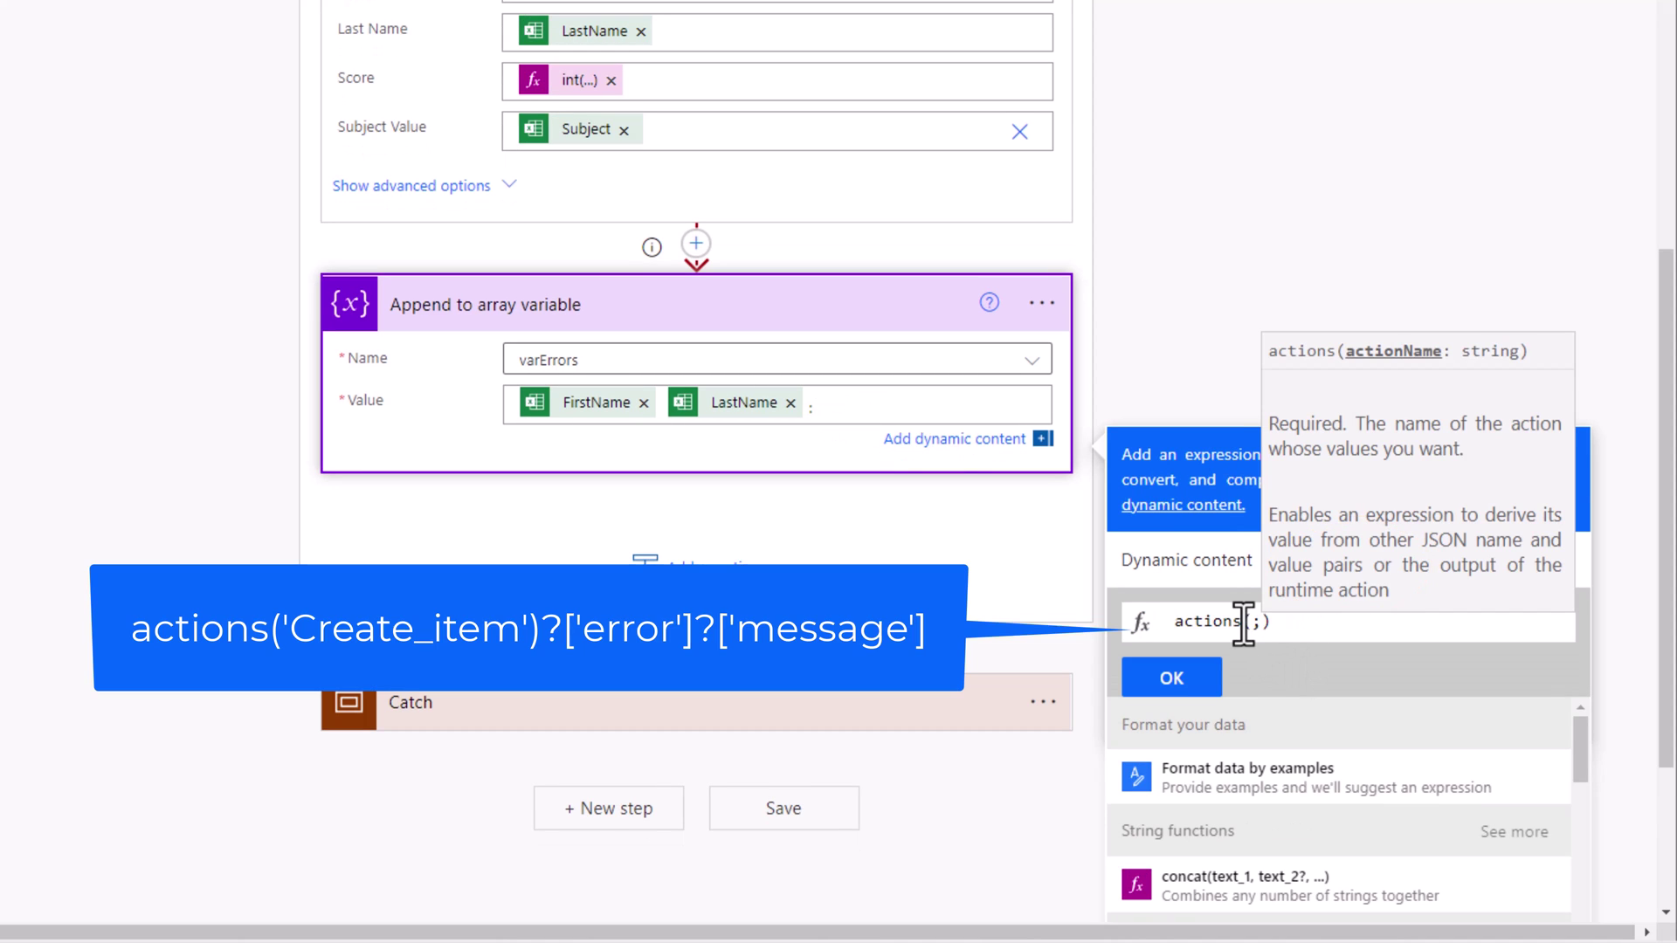
pyautogui.write("Create_item')")
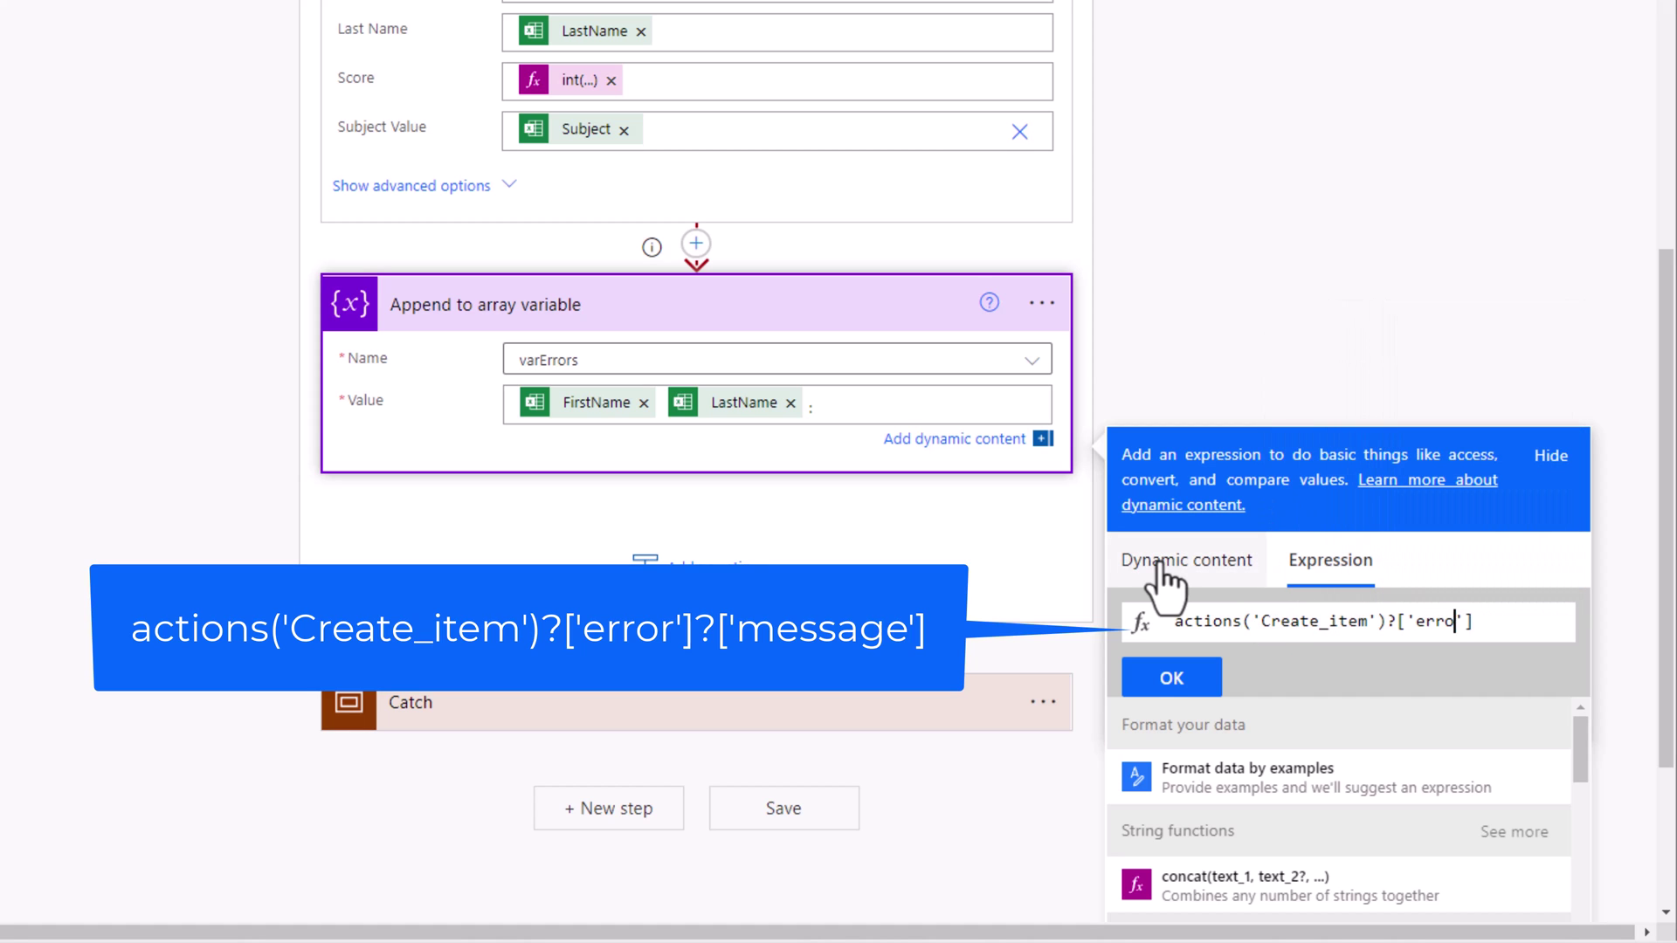
pyautogui.write("?['error']?['message")
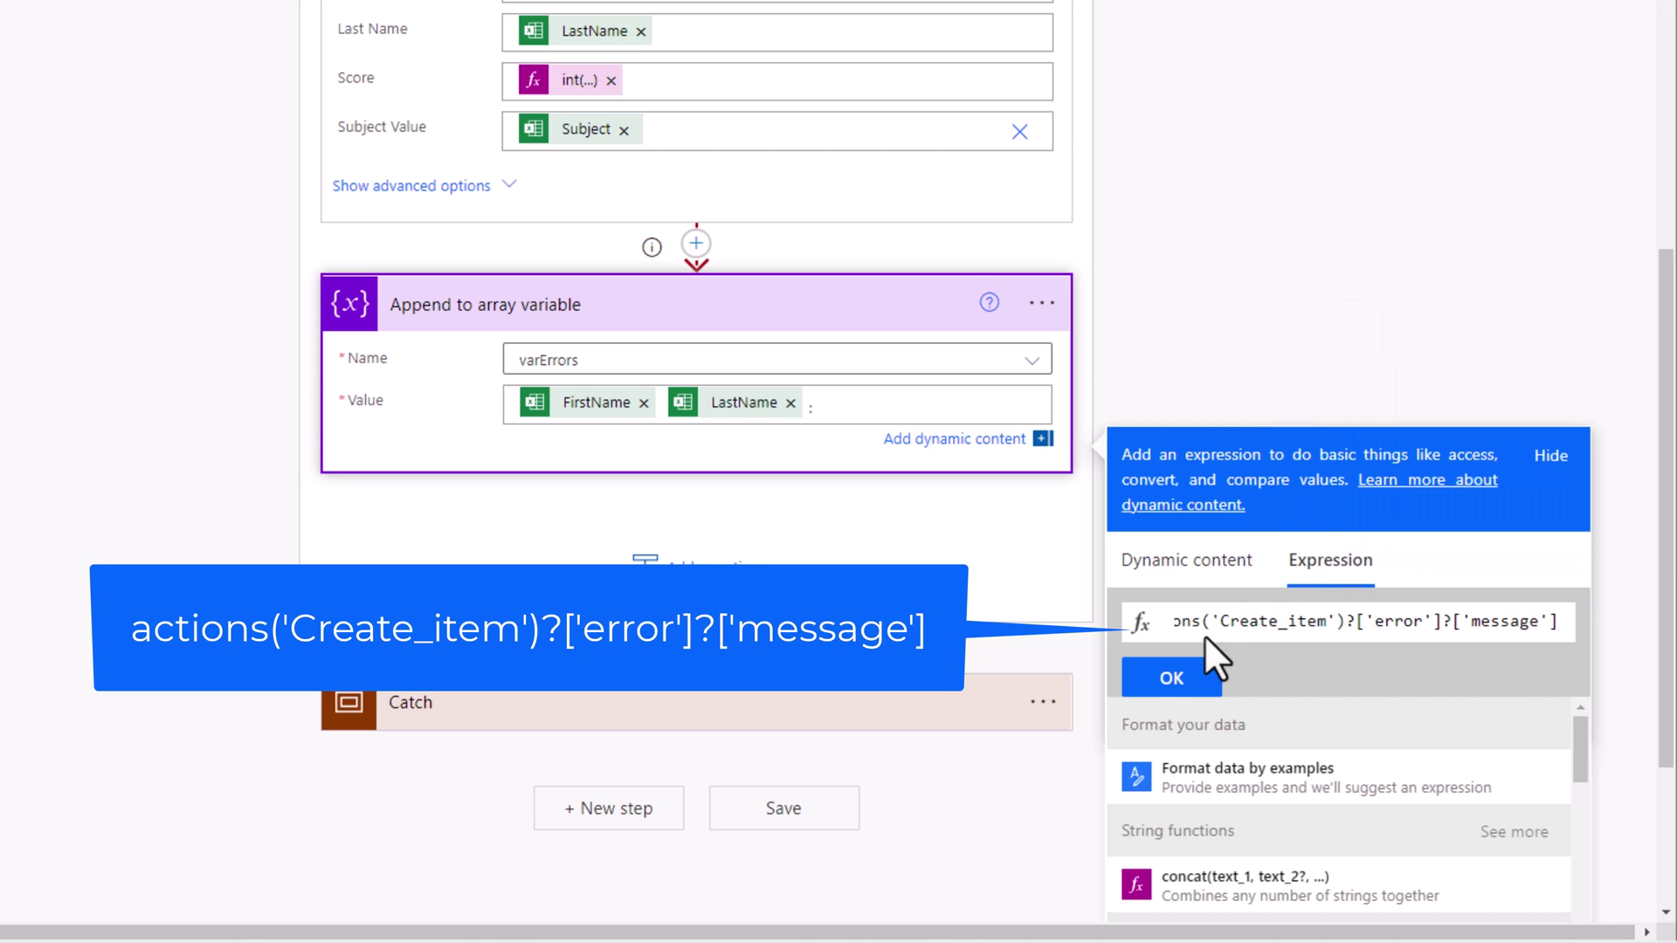
pyautogui.click(1193, 678)
# Delete the Catch scope from the flow.
pyautogui.click(1042, 793)
pyautogui.click(1136, 904)
pyautogui.click(637, 464)
# Add a Condition after the loop whose first value is a length expression on varErrors.
pyautogui.click(629, 899)
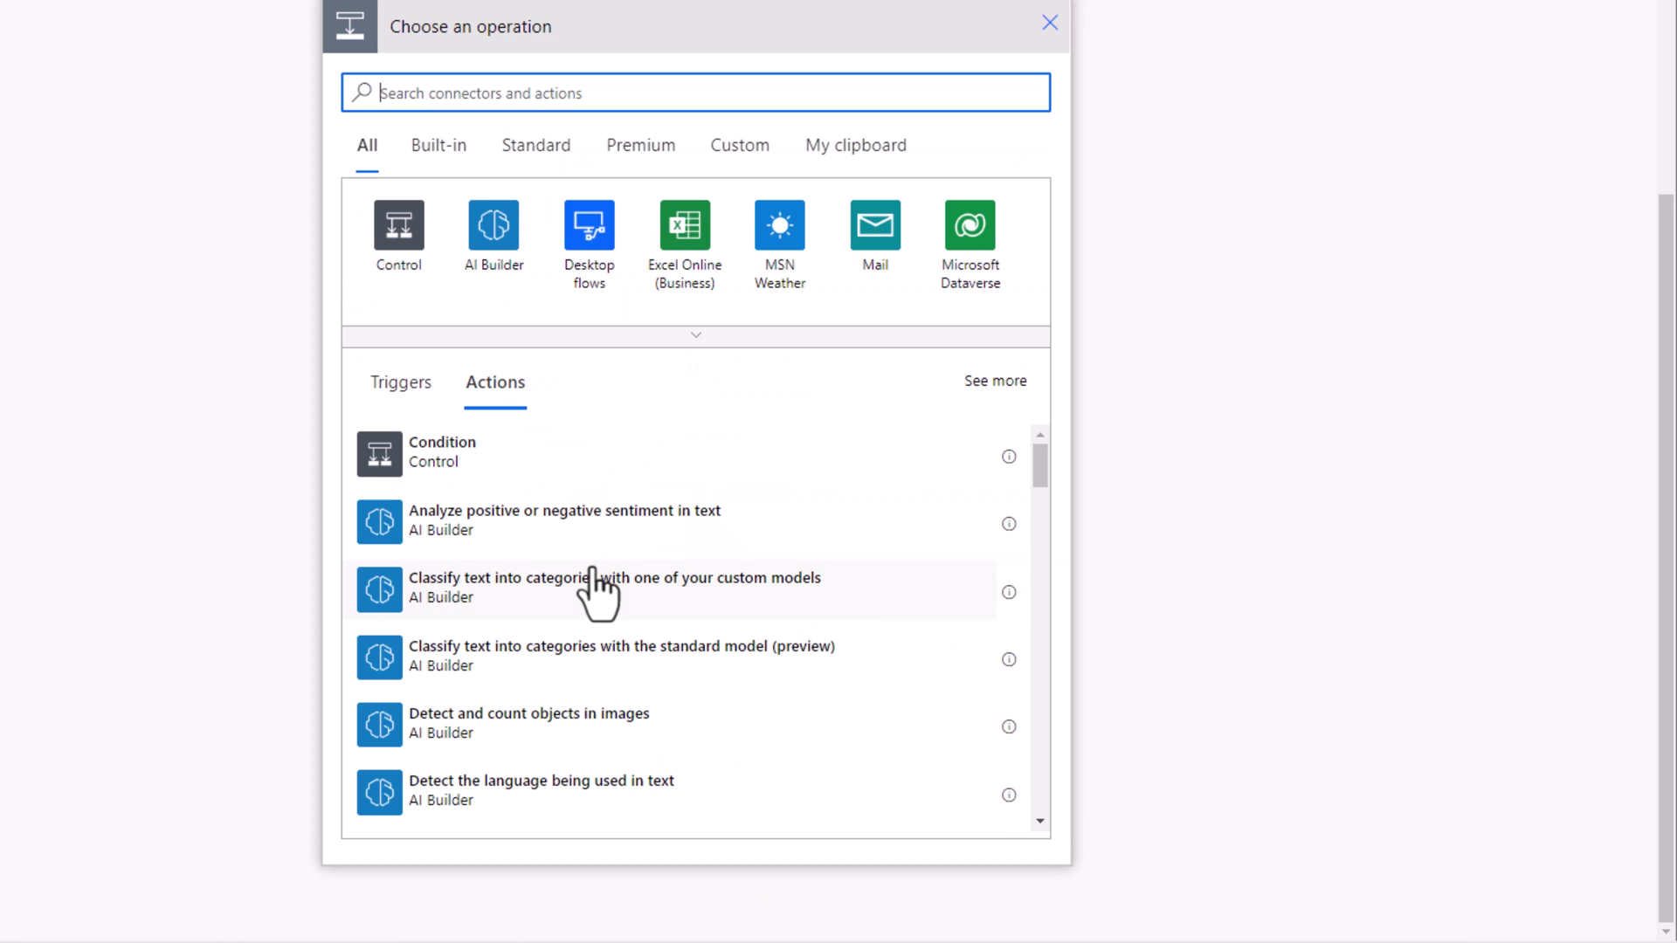
pyautogui.write('condition')
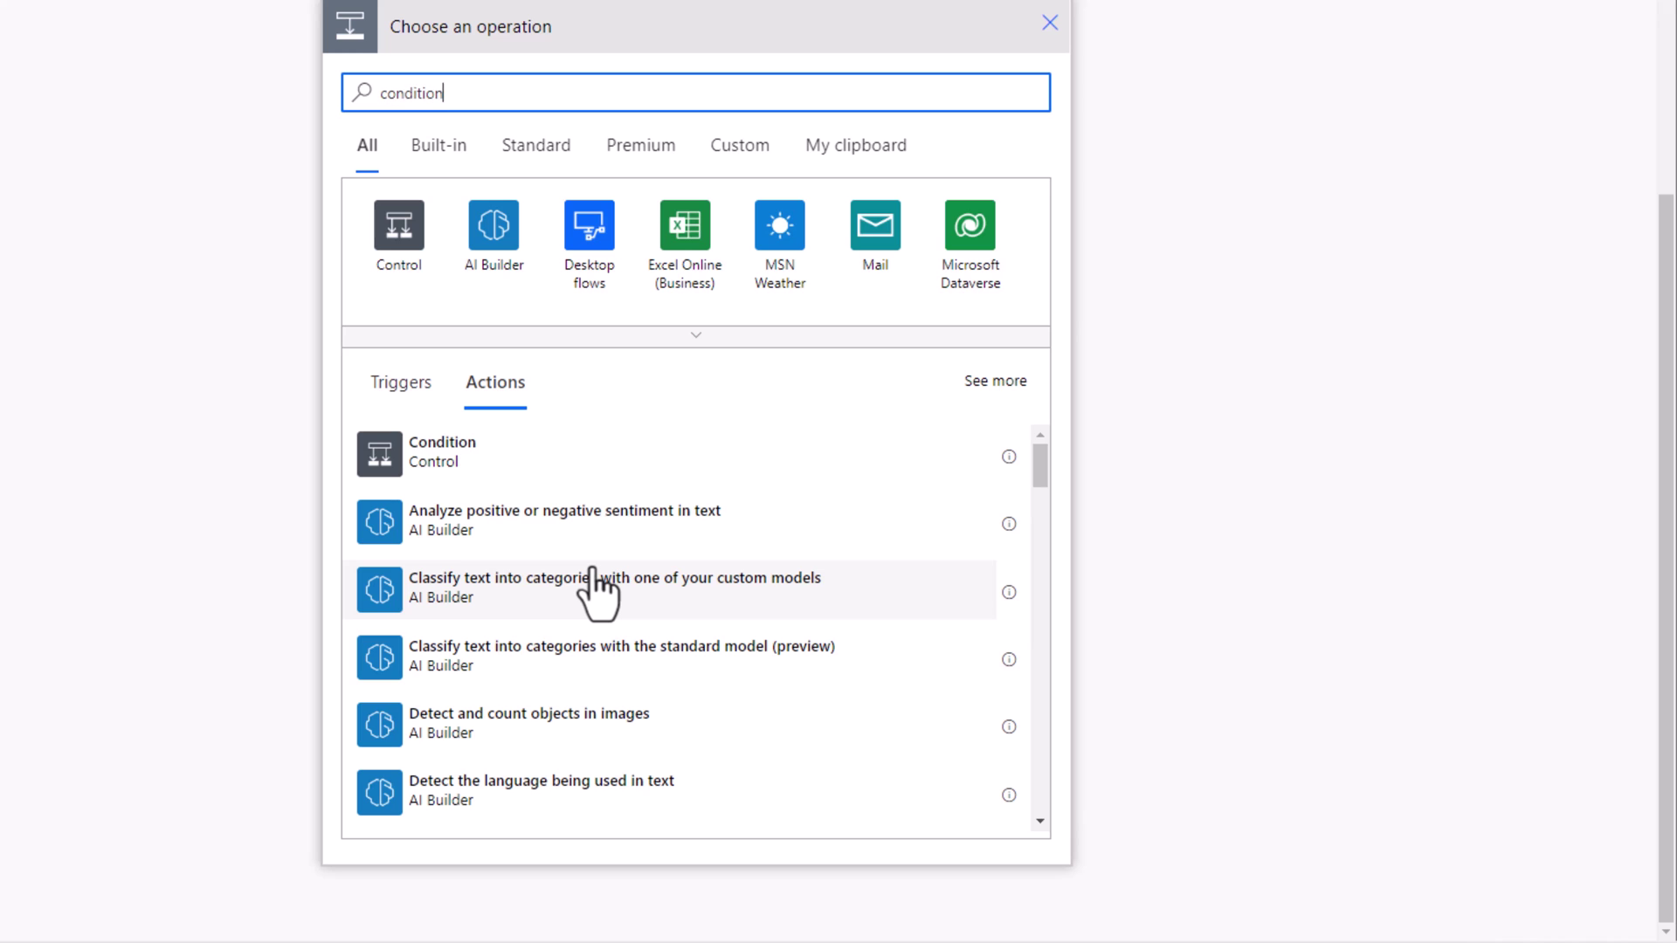
pyautogui.click(452, 467)
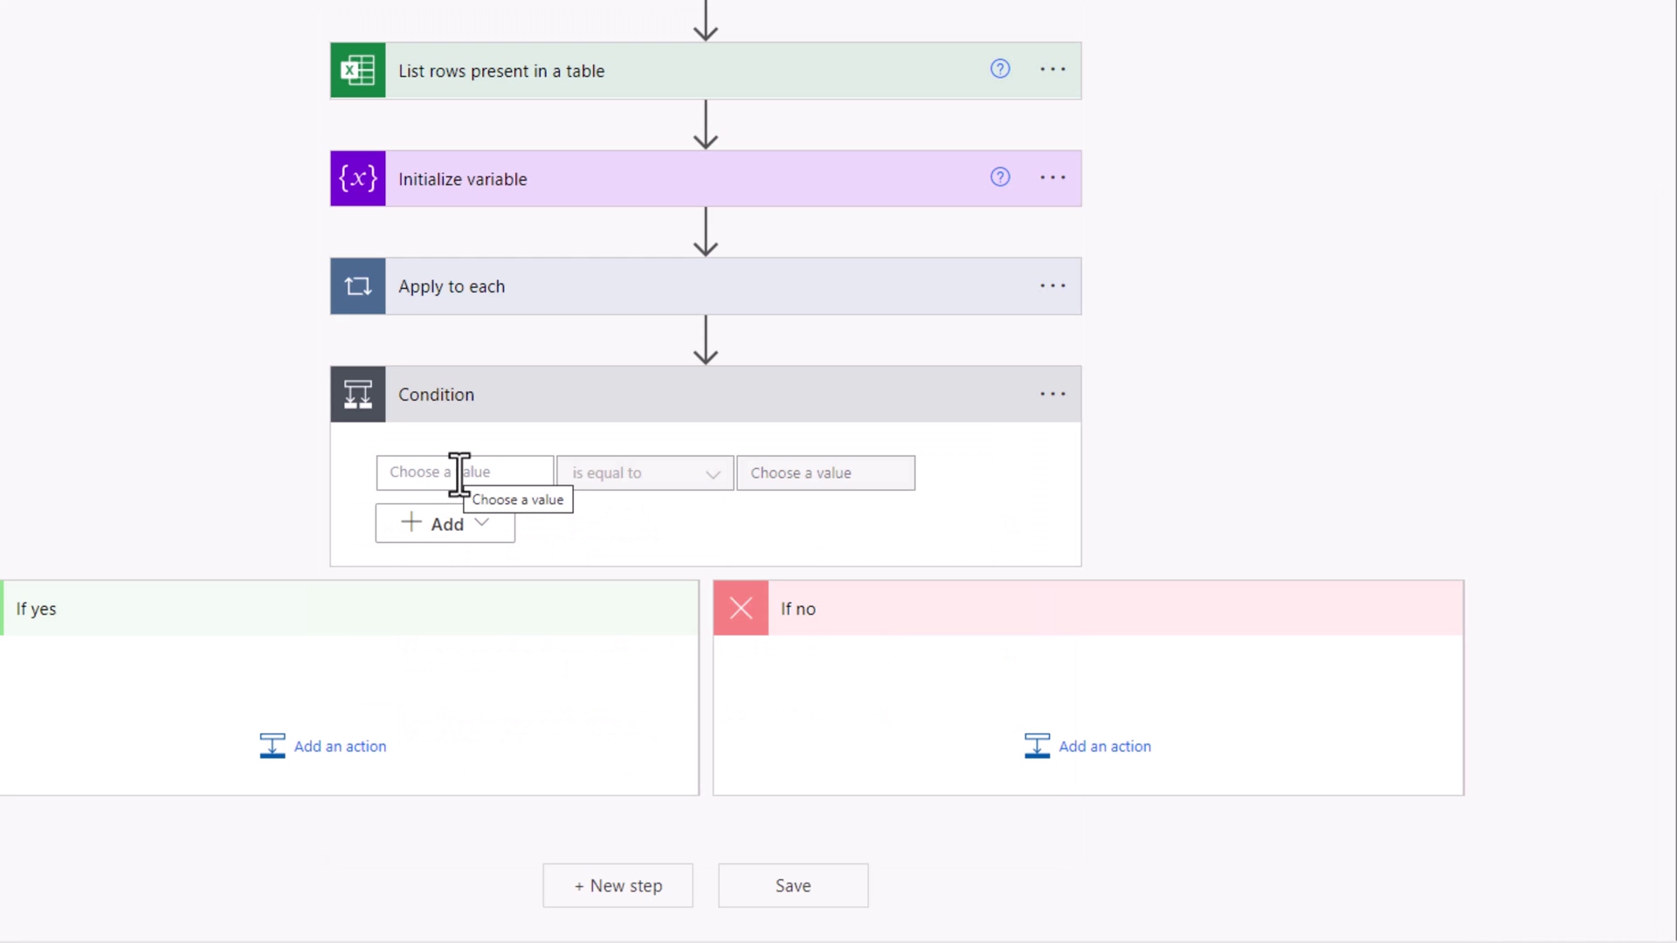
pyautogui.click(458, 473)
pyautogui.click(799, 622)
pyautogui.write('l')
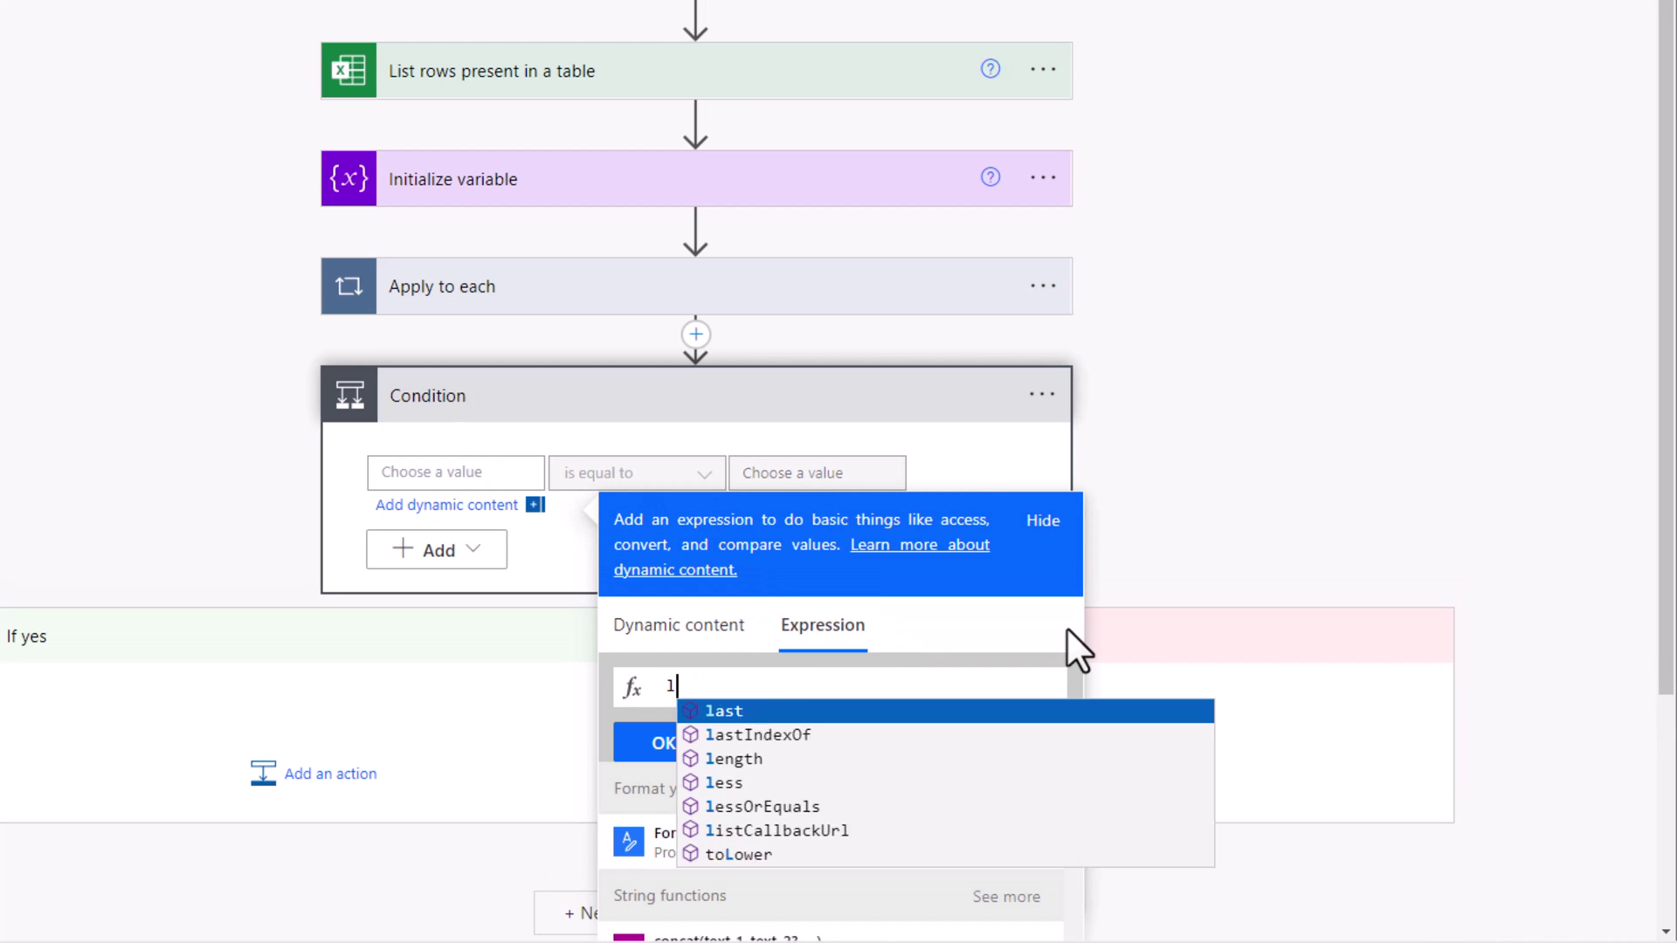
pyautogui.write('enght(')
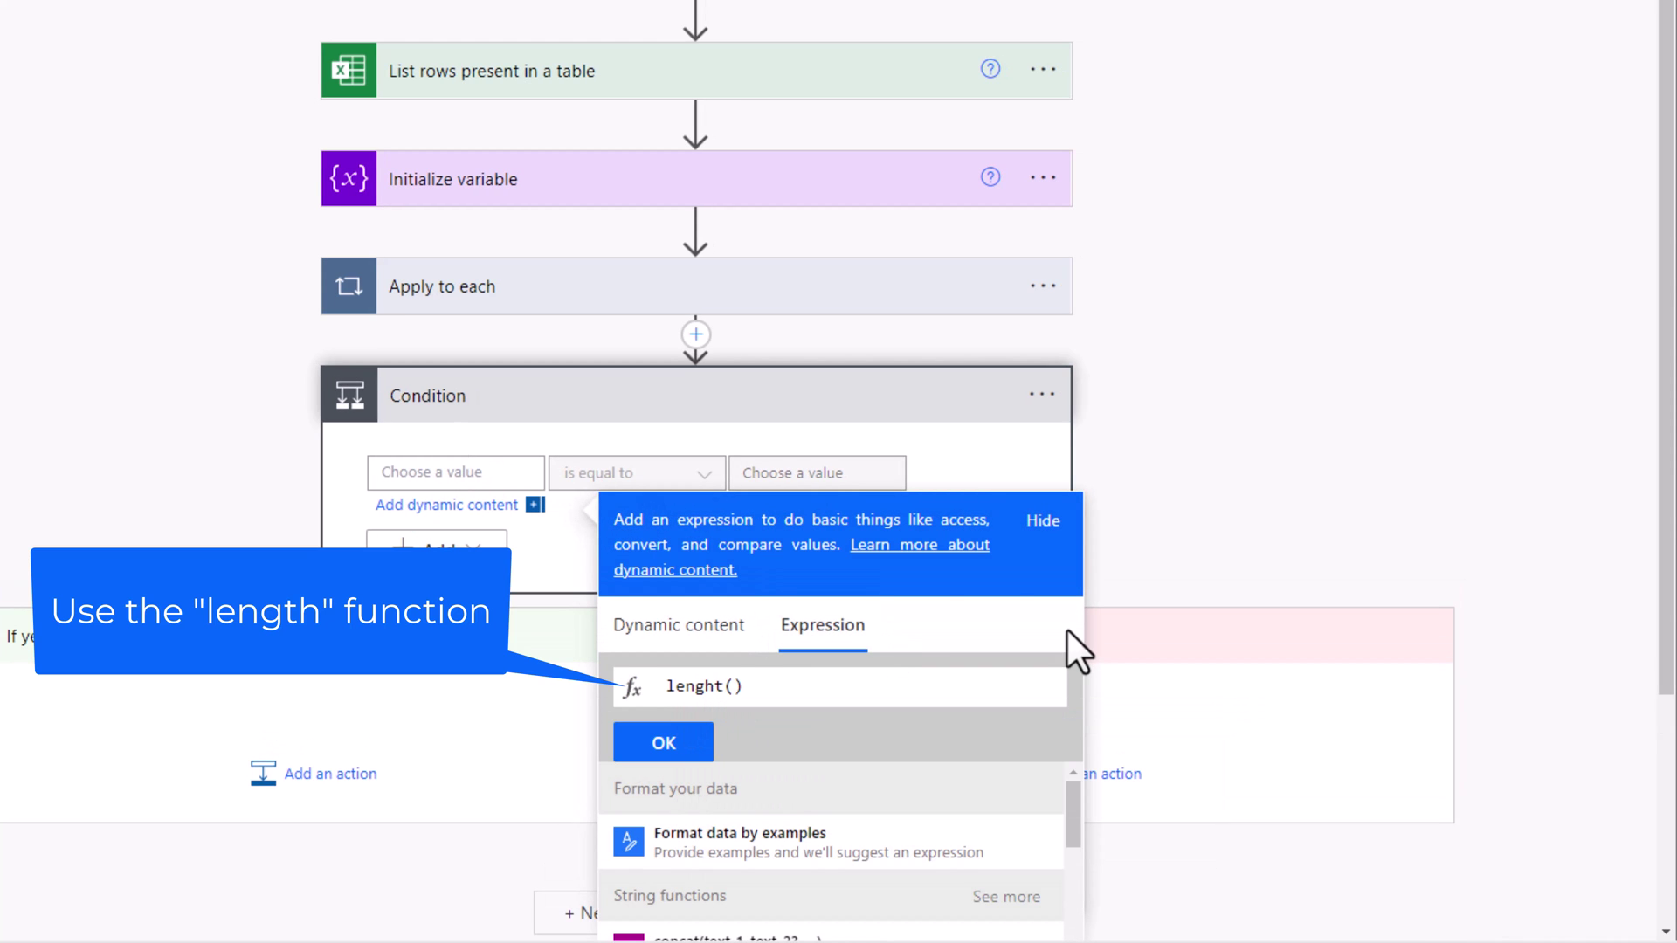
pyautogui.click(717, 622)
pyautogui.scroll(-3, 726, 631)
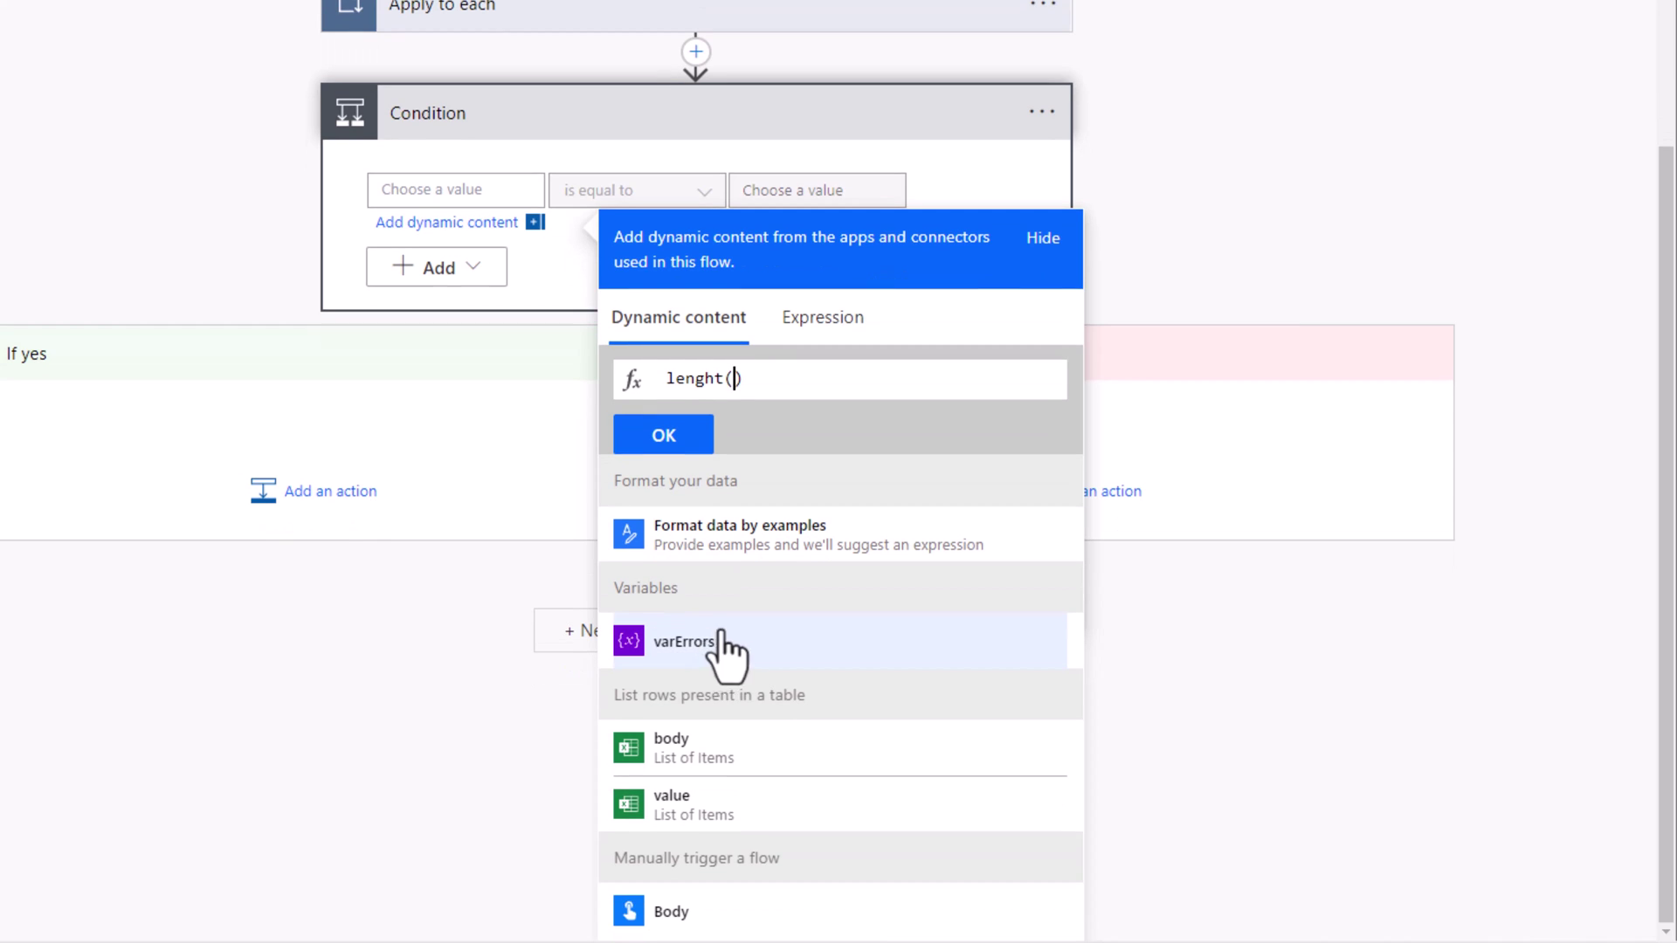
pyautogui.click(715, 647)
pyautogui.click(664, 435)
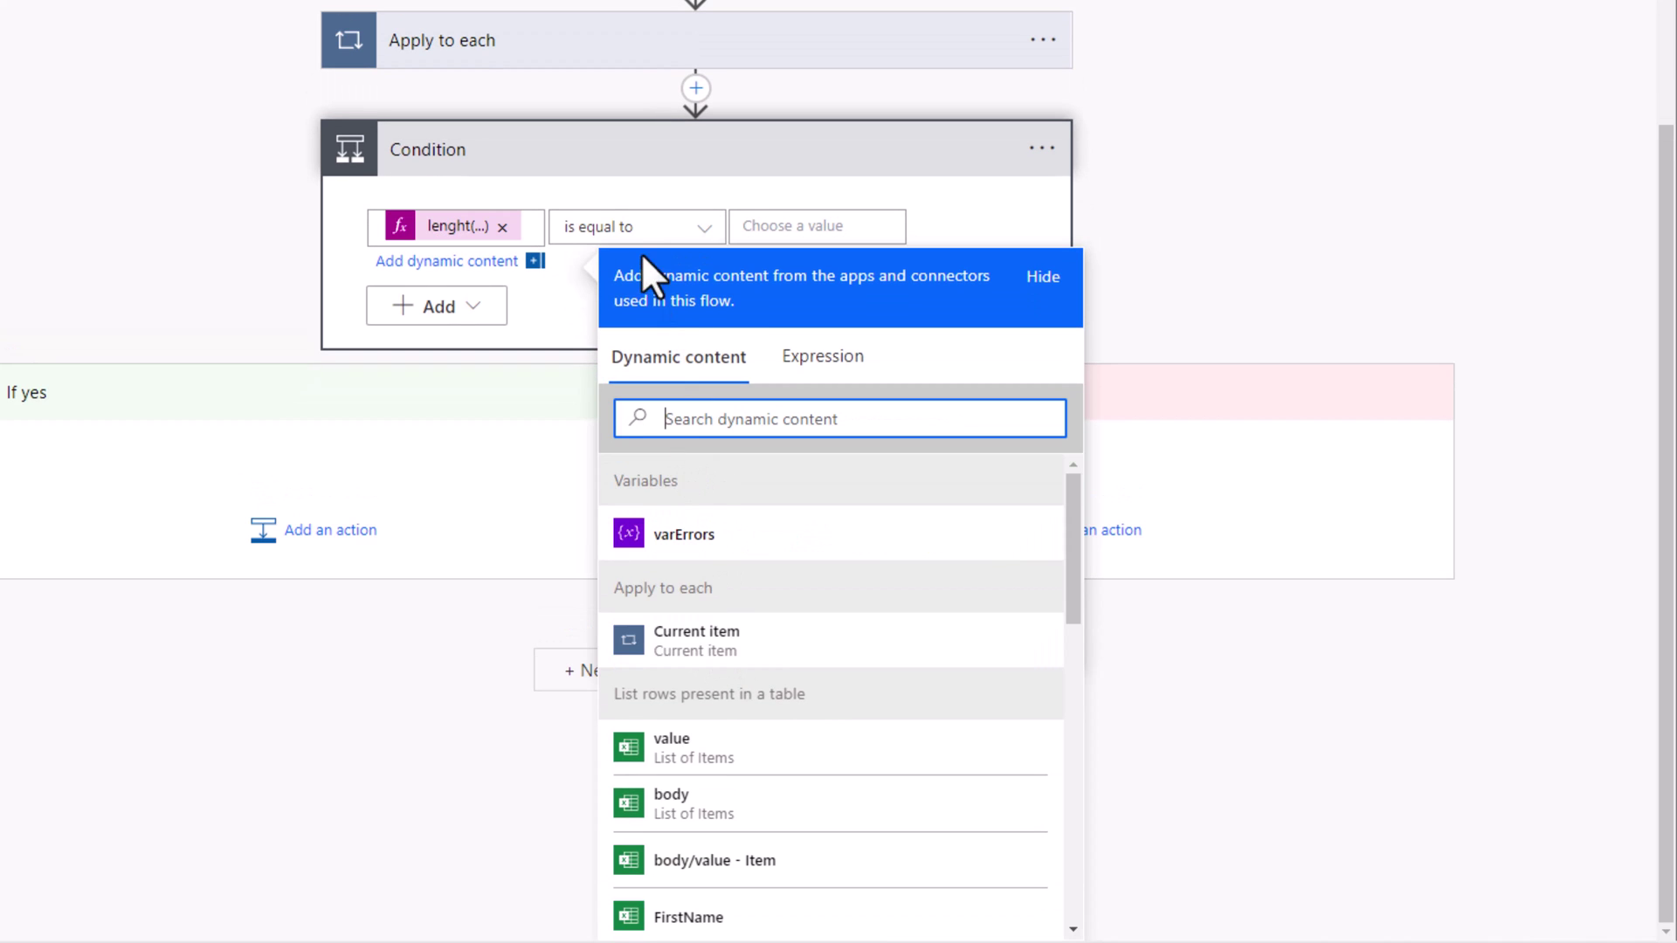
# Set the condition's comparison to 'is greater than' 0.
pyautogui.click(644, 236)
pyautogui.click(643, 447)
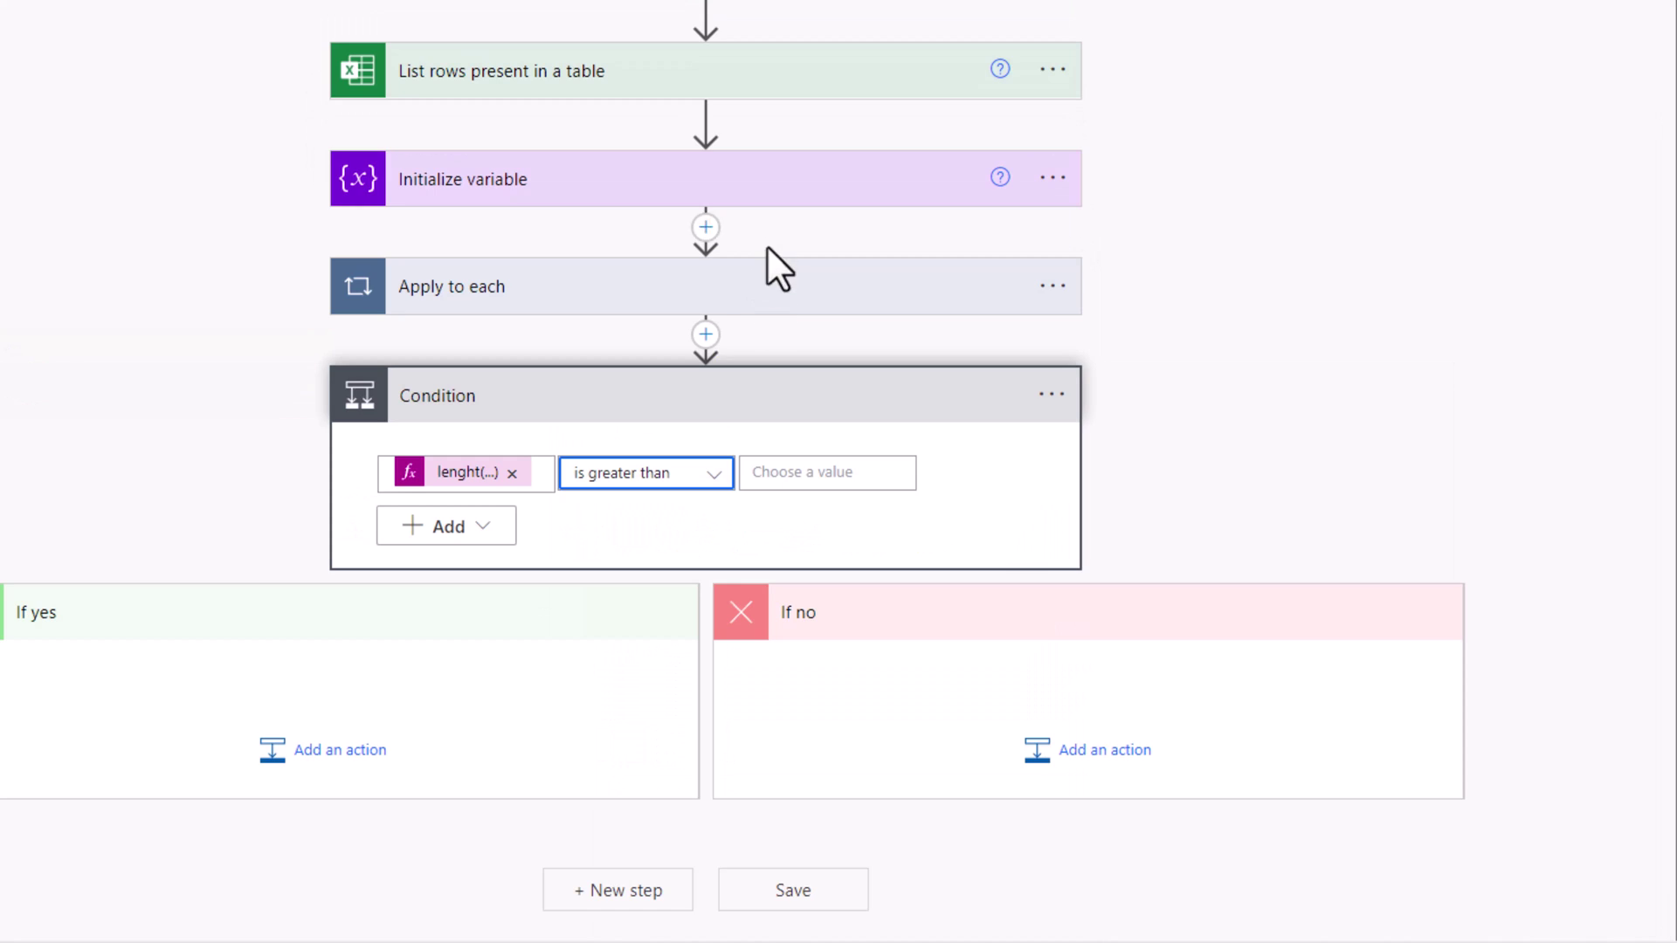
pyautogui.click(793, 473)
pyautogui.write('0')
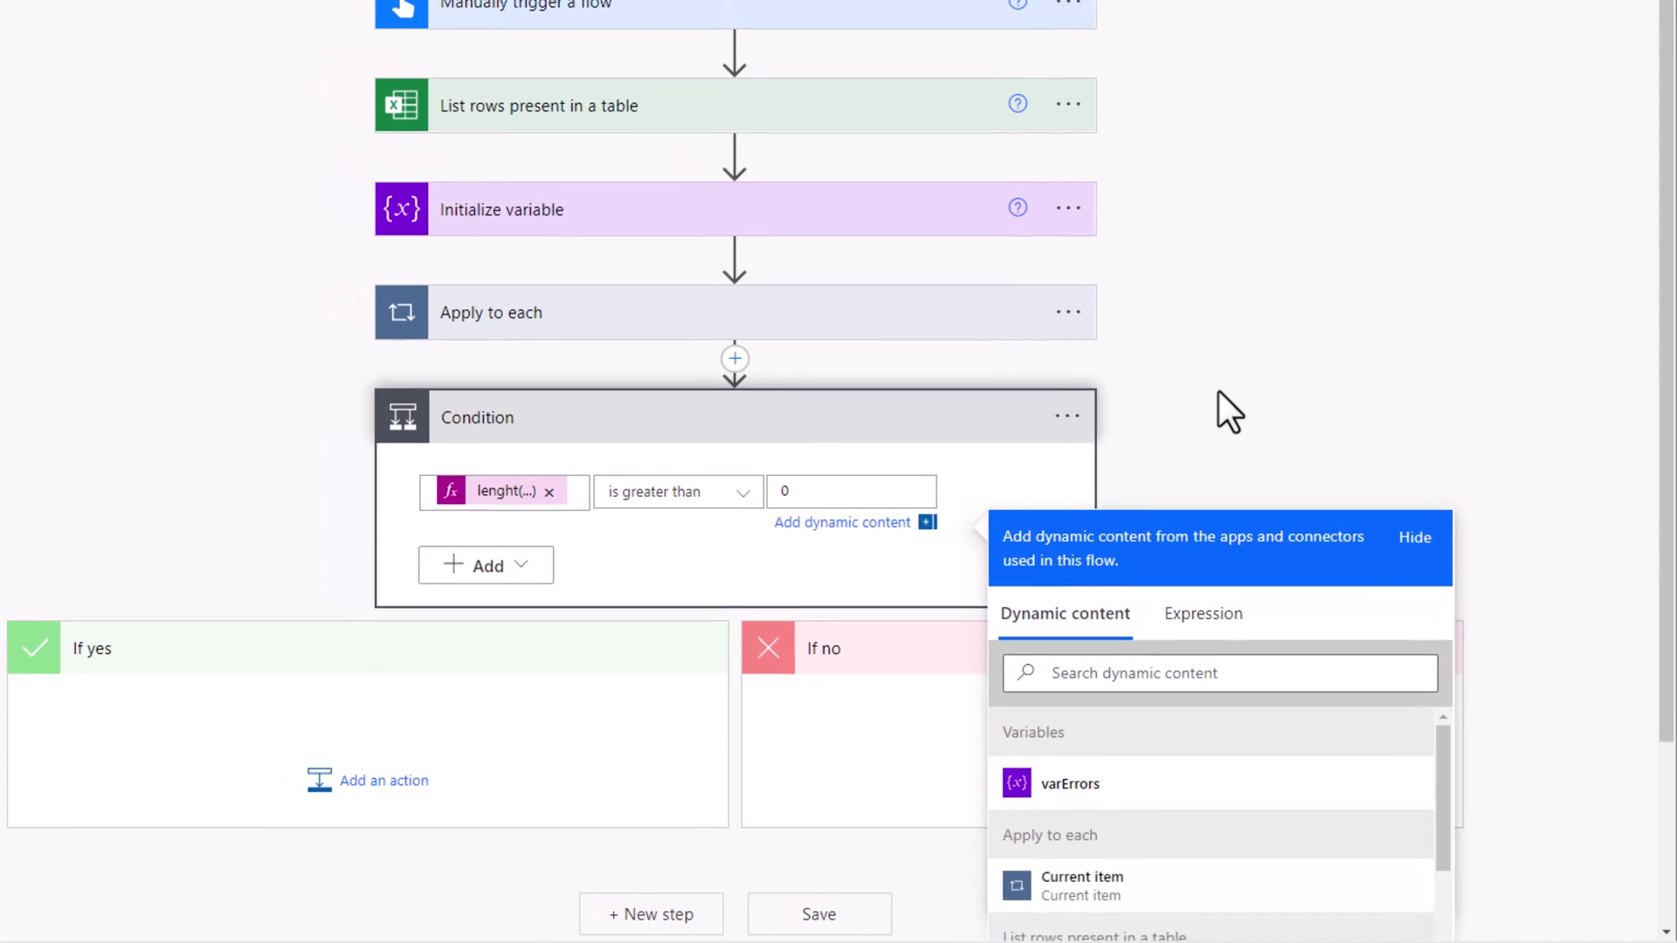
pyautogui.click(997, 459)
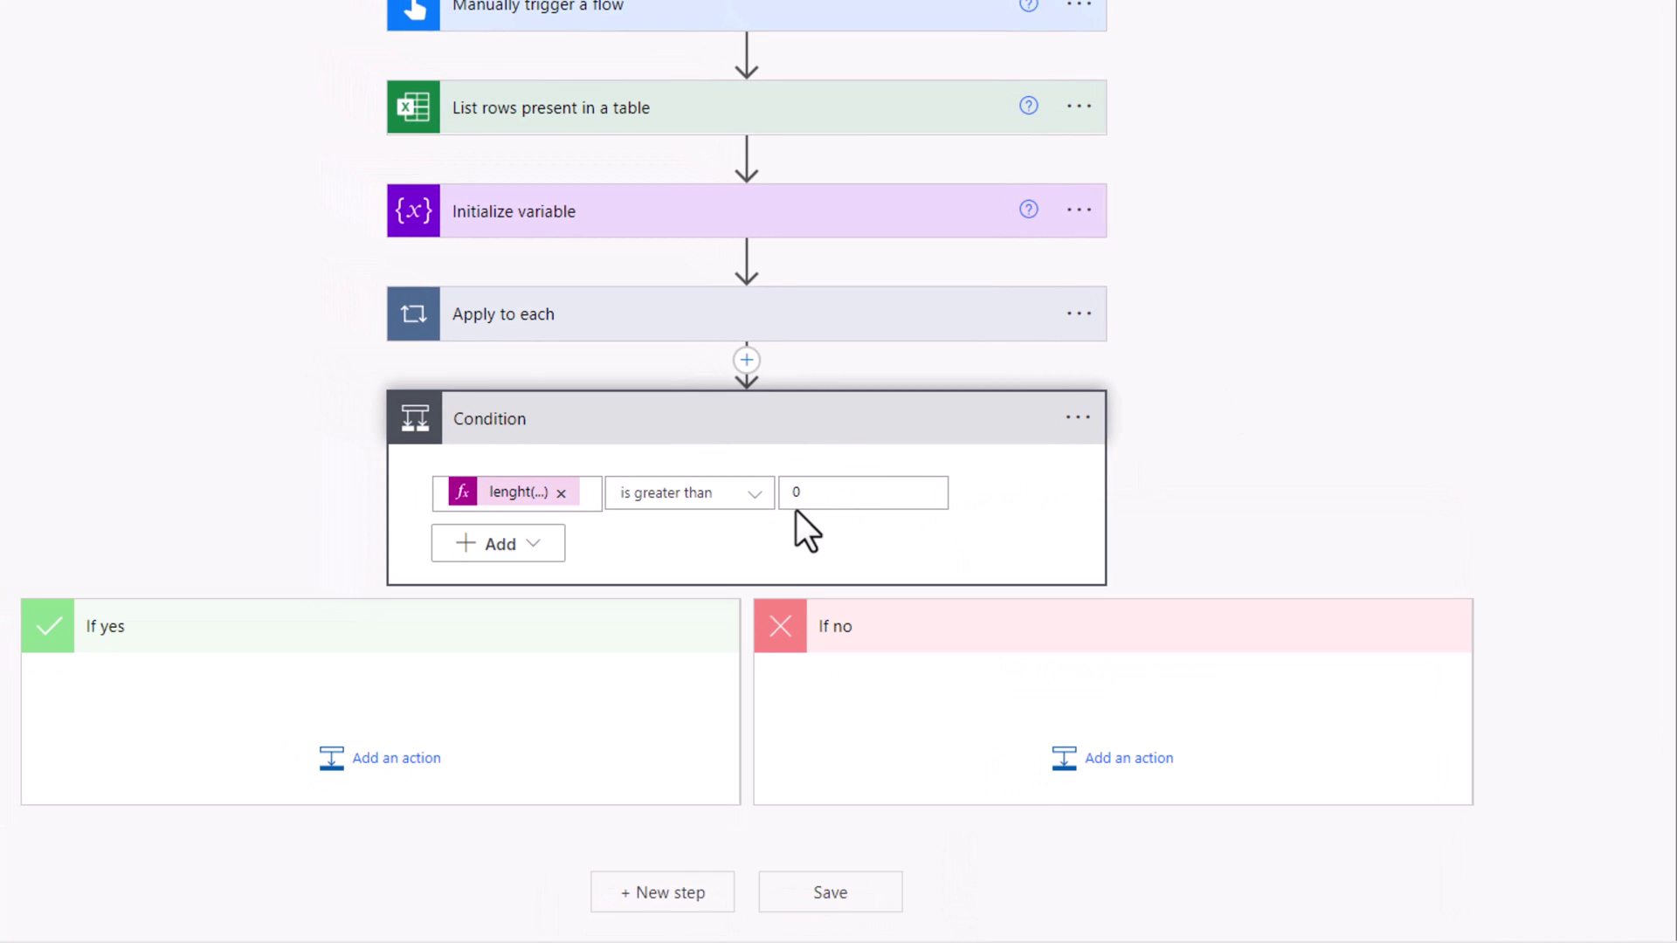
# In If yes, add Send an email (V2) with the chosen recipient and subject 'Error Loading Data into SharePoint'.
pyautogui.click(391, 759)
pyautogui.write('send an email')
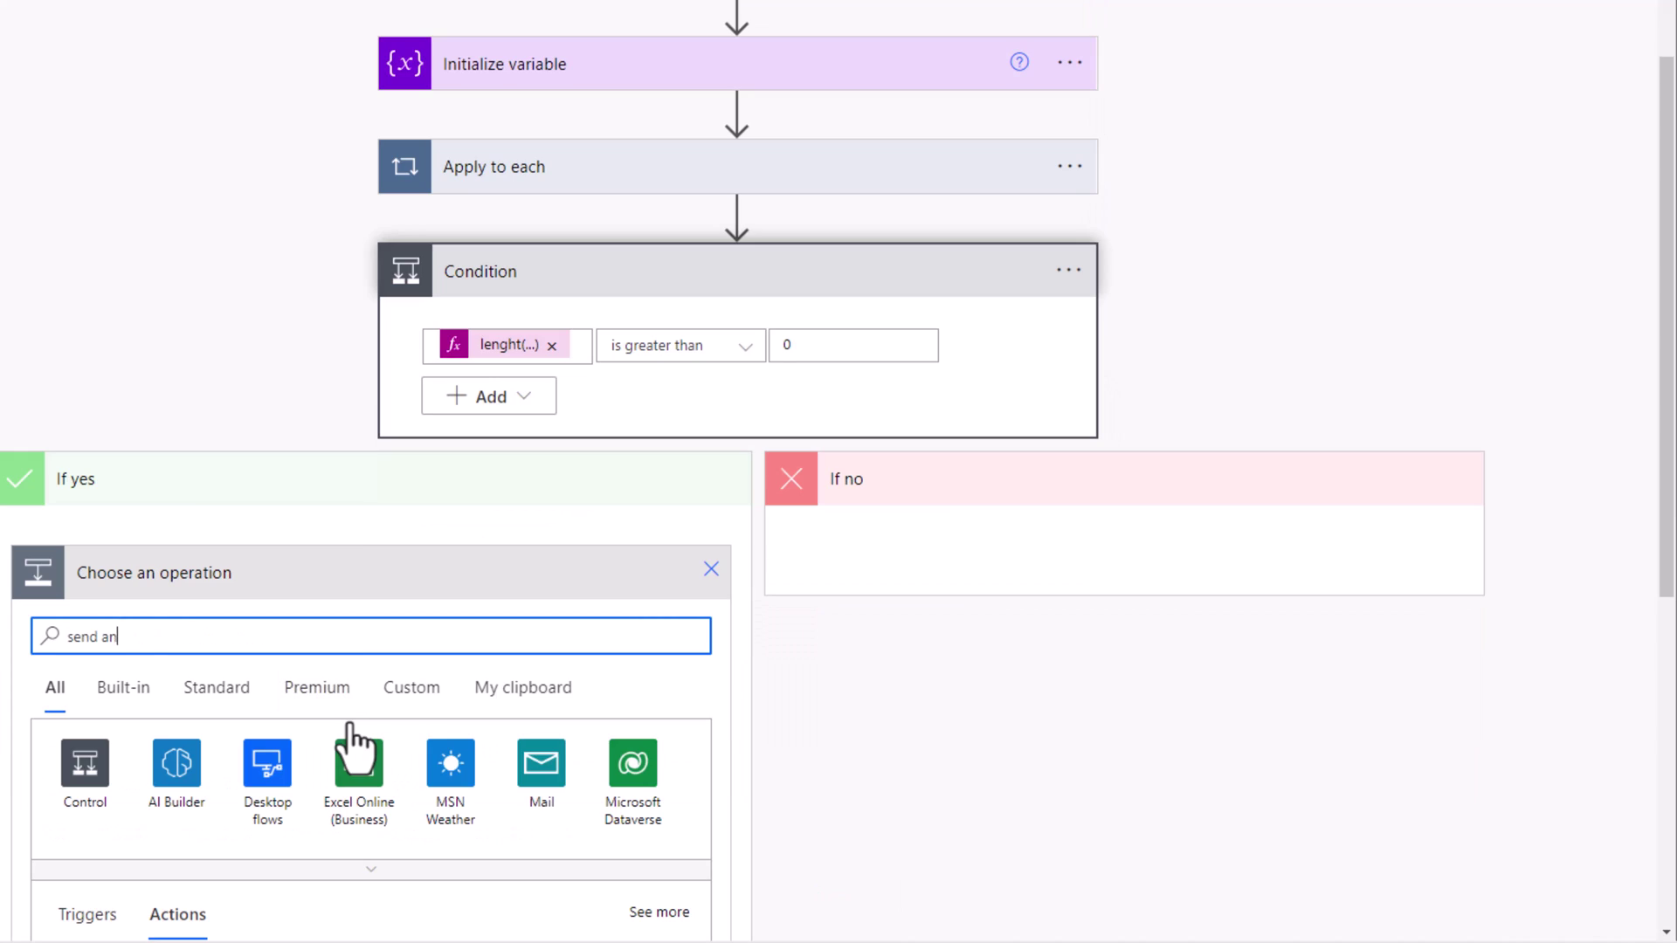
pyautogui.scroll(-5, 288, 738)
pyautogui.click(238, 765)
pyautogui.click(252, 456)
pyautogui.write('rdor')
pyautogui.click(262, 572)
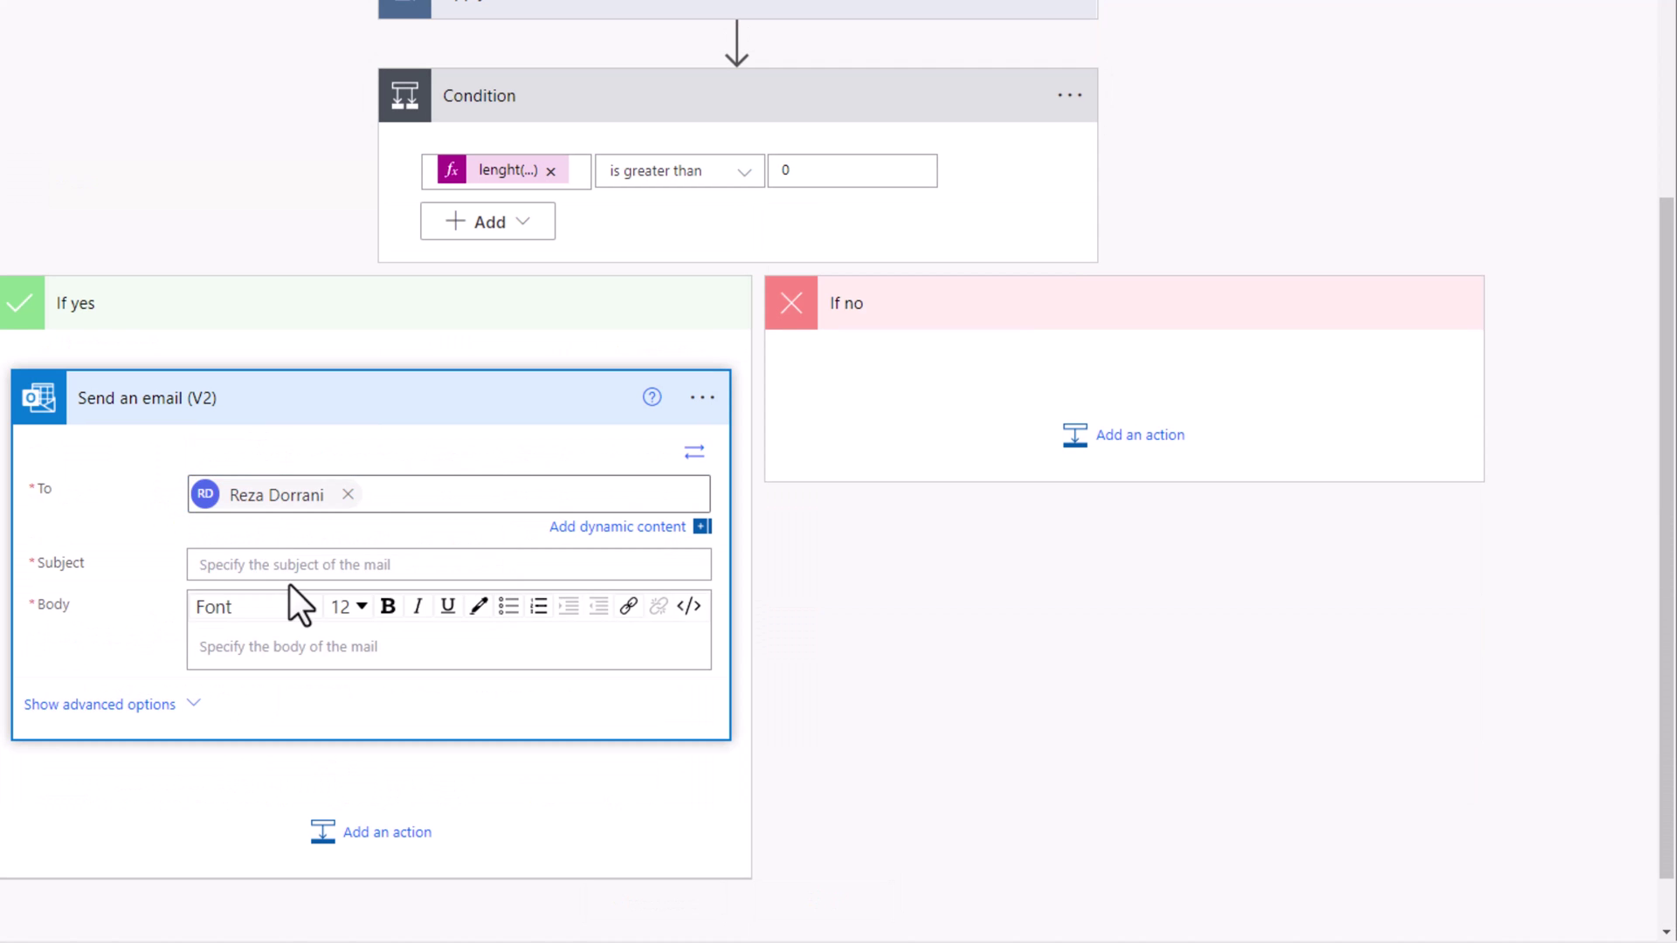
pyautogui.click(281, 566)
pyautogui.write('Error Loading Data into SharePoint')
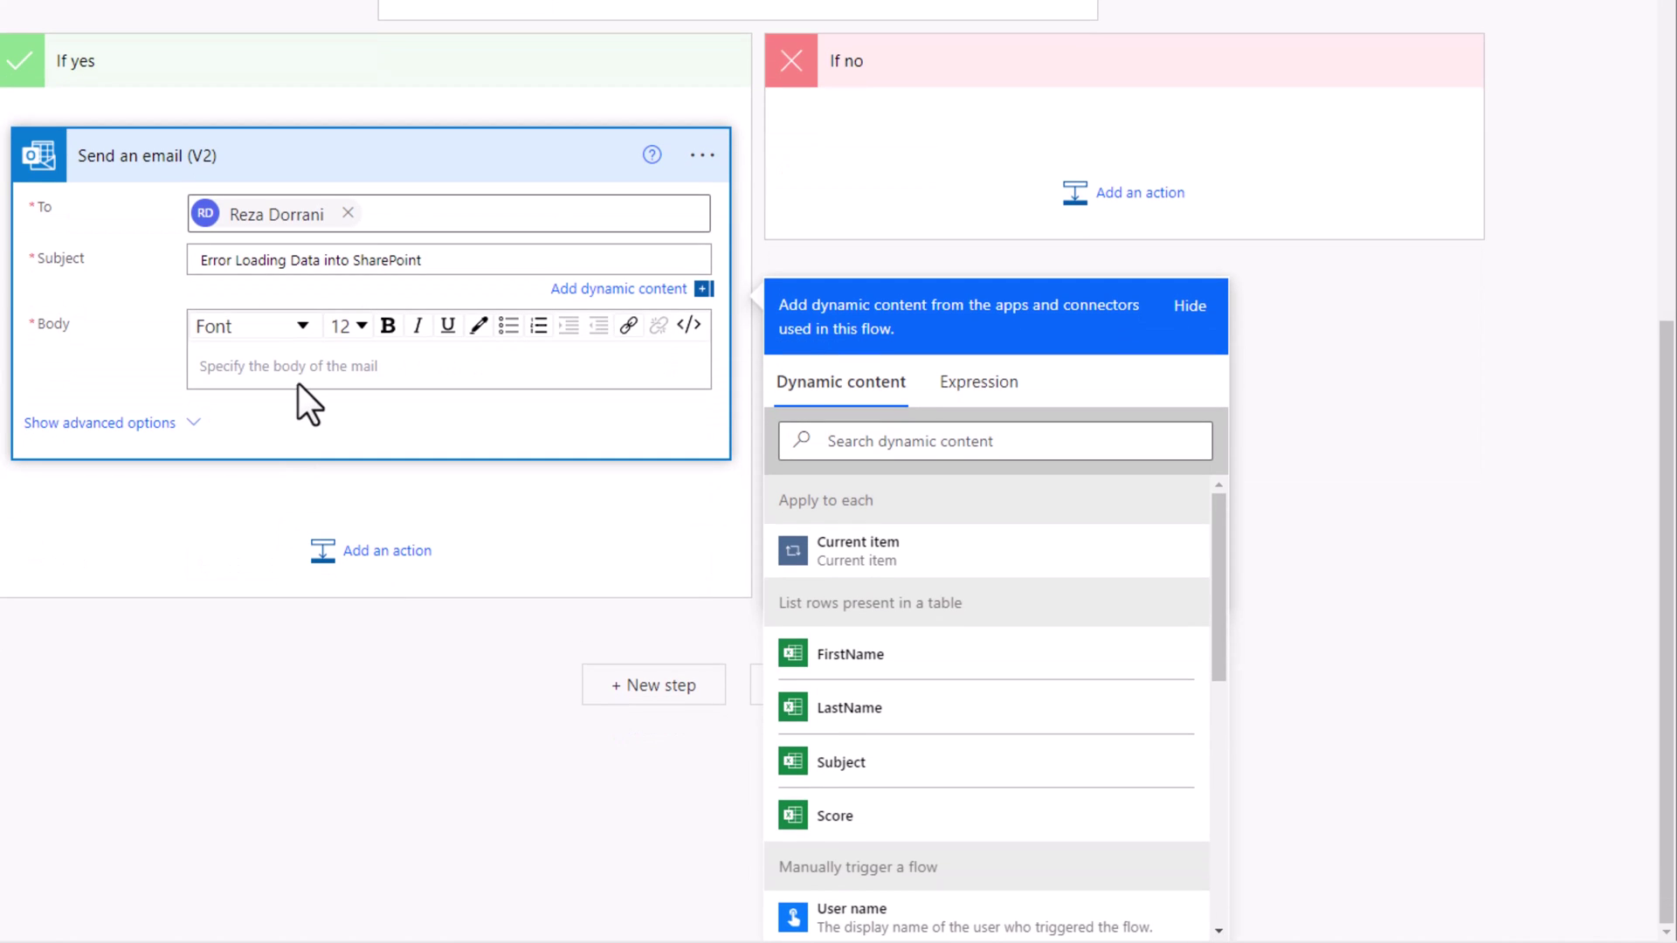
pyautogui.click(774, 563)
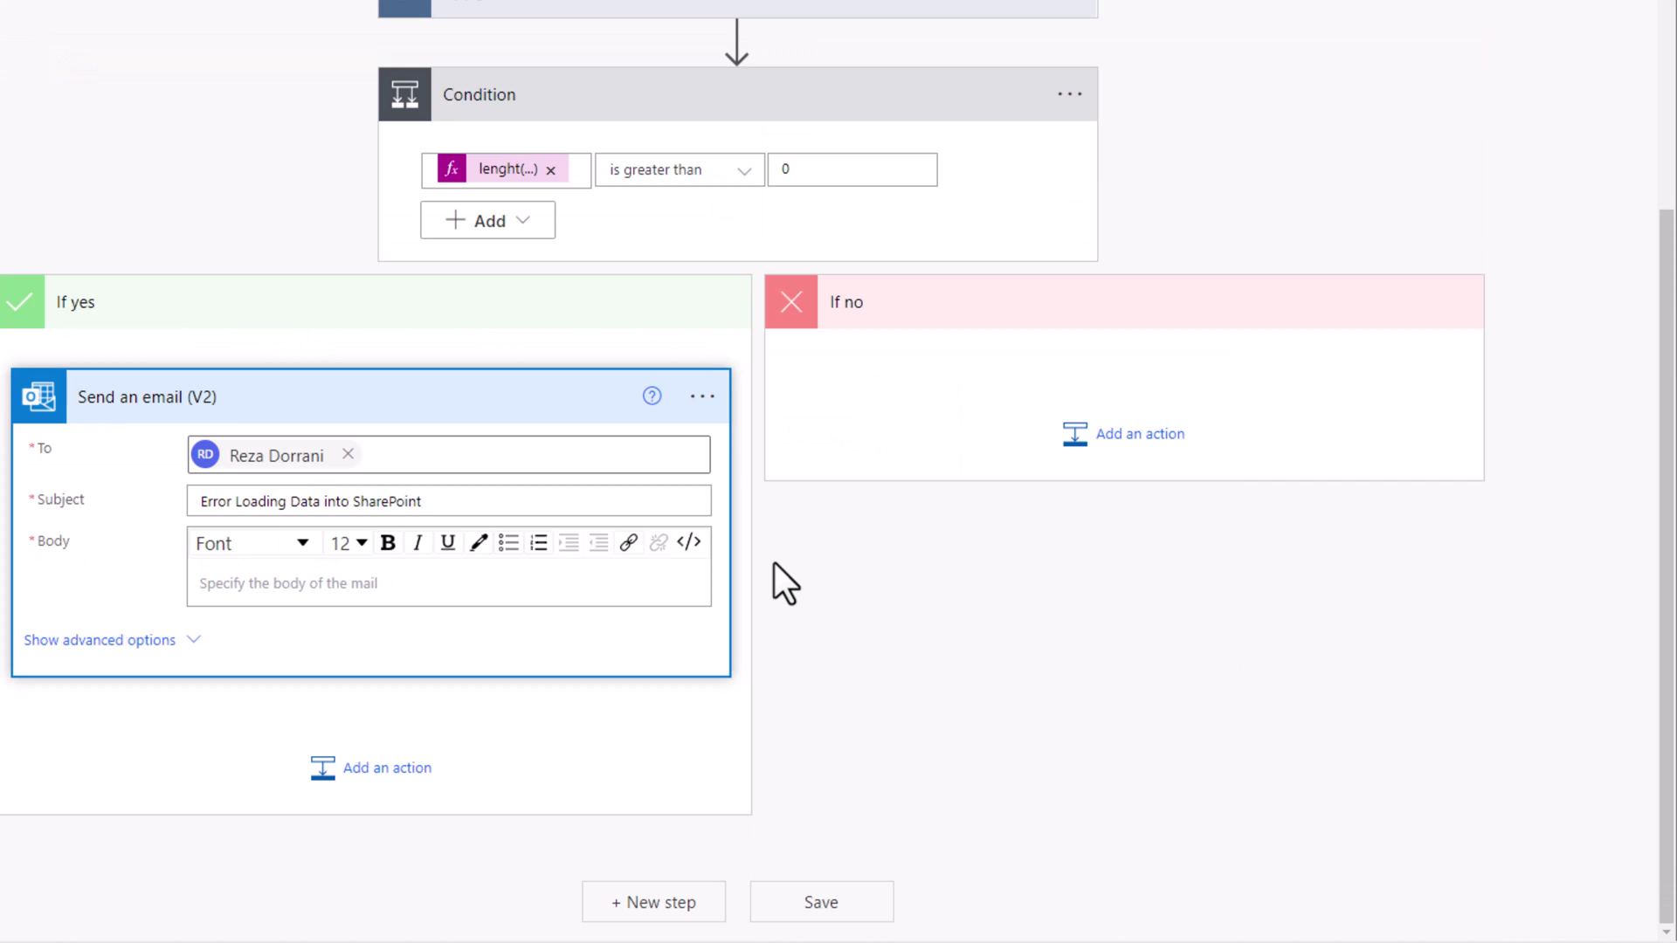
# Set the email body in code view to join(variables('varErrors'),'<br><br>').
pyautogui.click(693, 544)
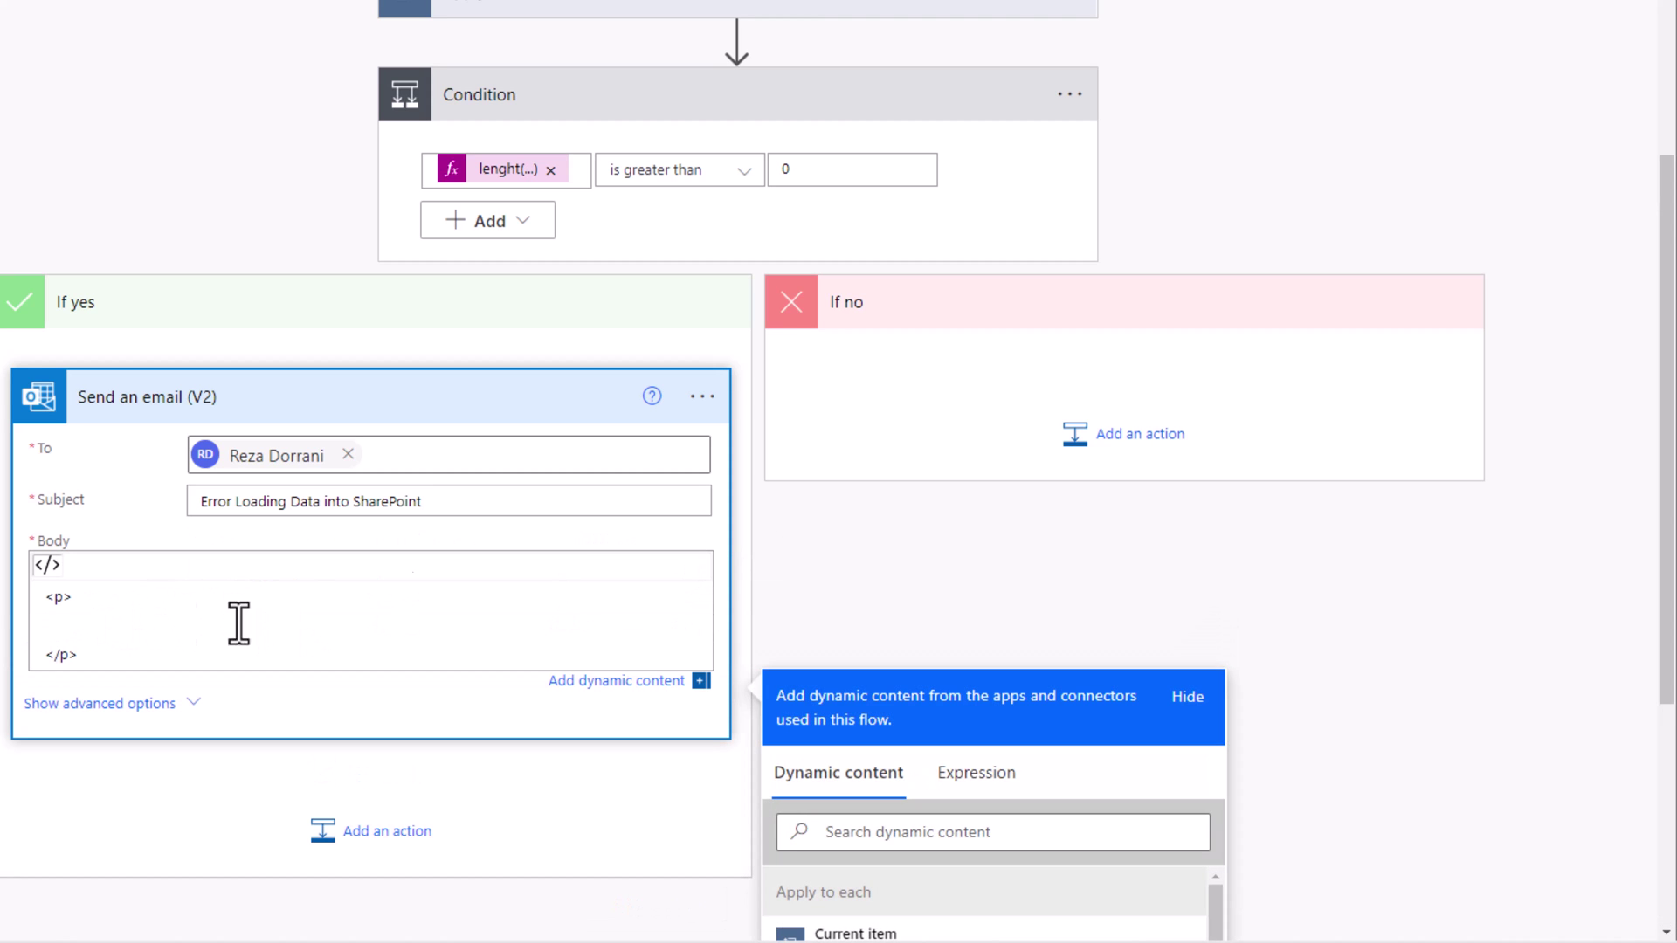
pyautogui.scroll(-2, 817, 523)
pyautogui.click(956, 631)
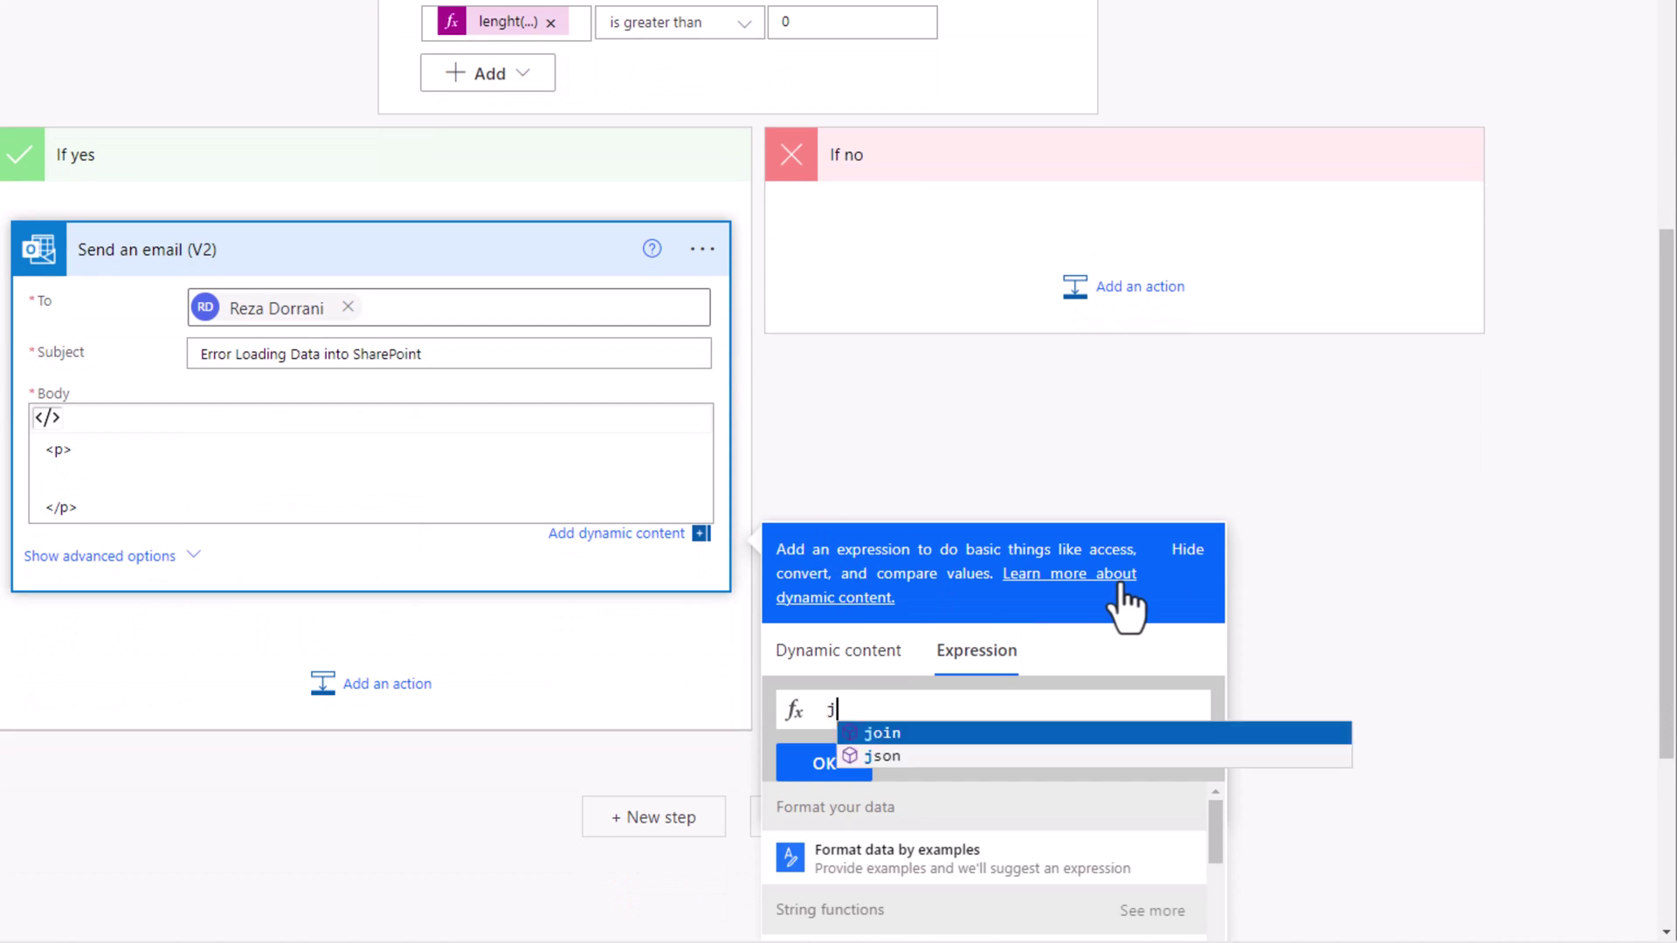
pyautogui.write('oin(')
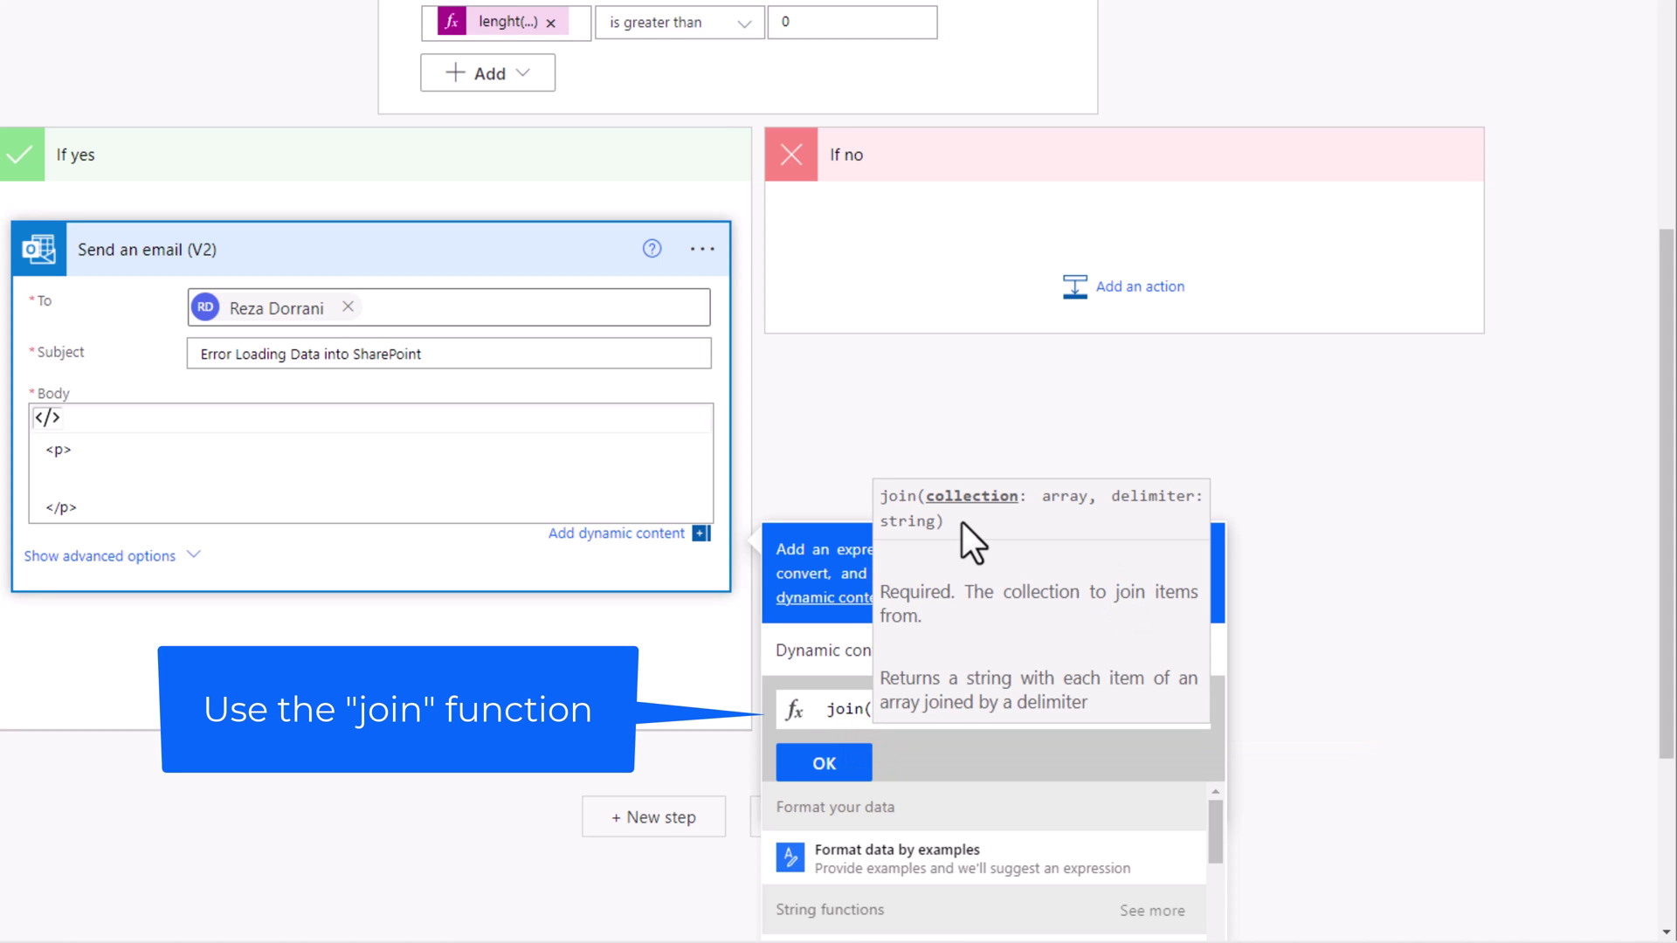
pyautogui.click(826, 650)
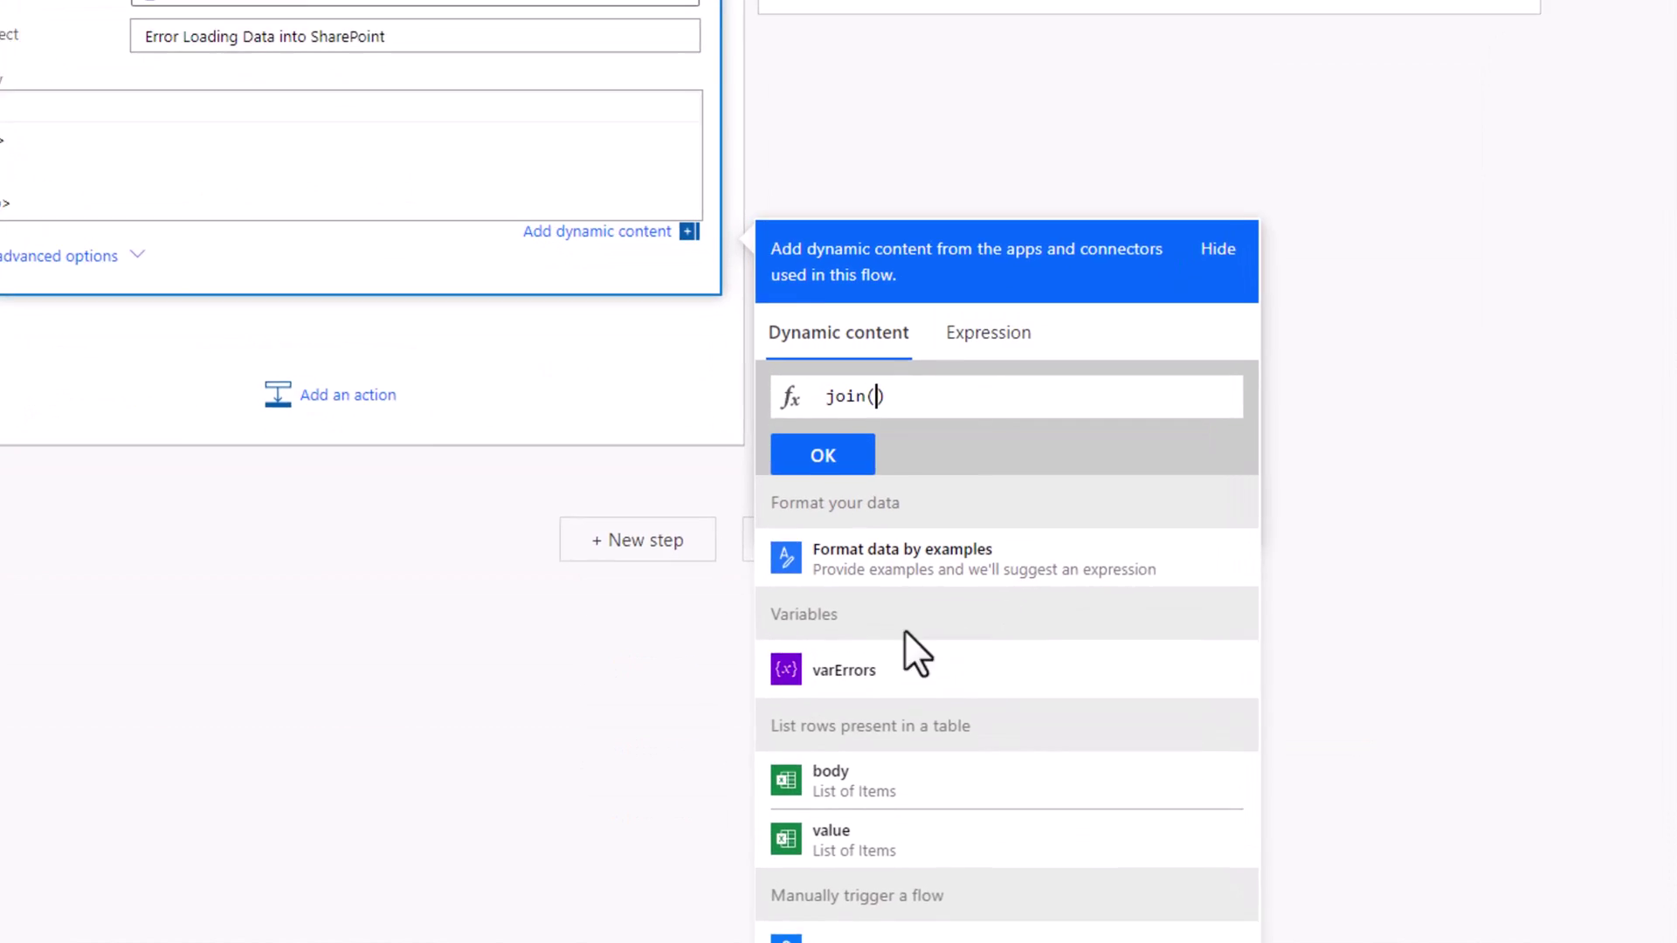
pyautogui.click(873, 671)
pyautogui.write(',')
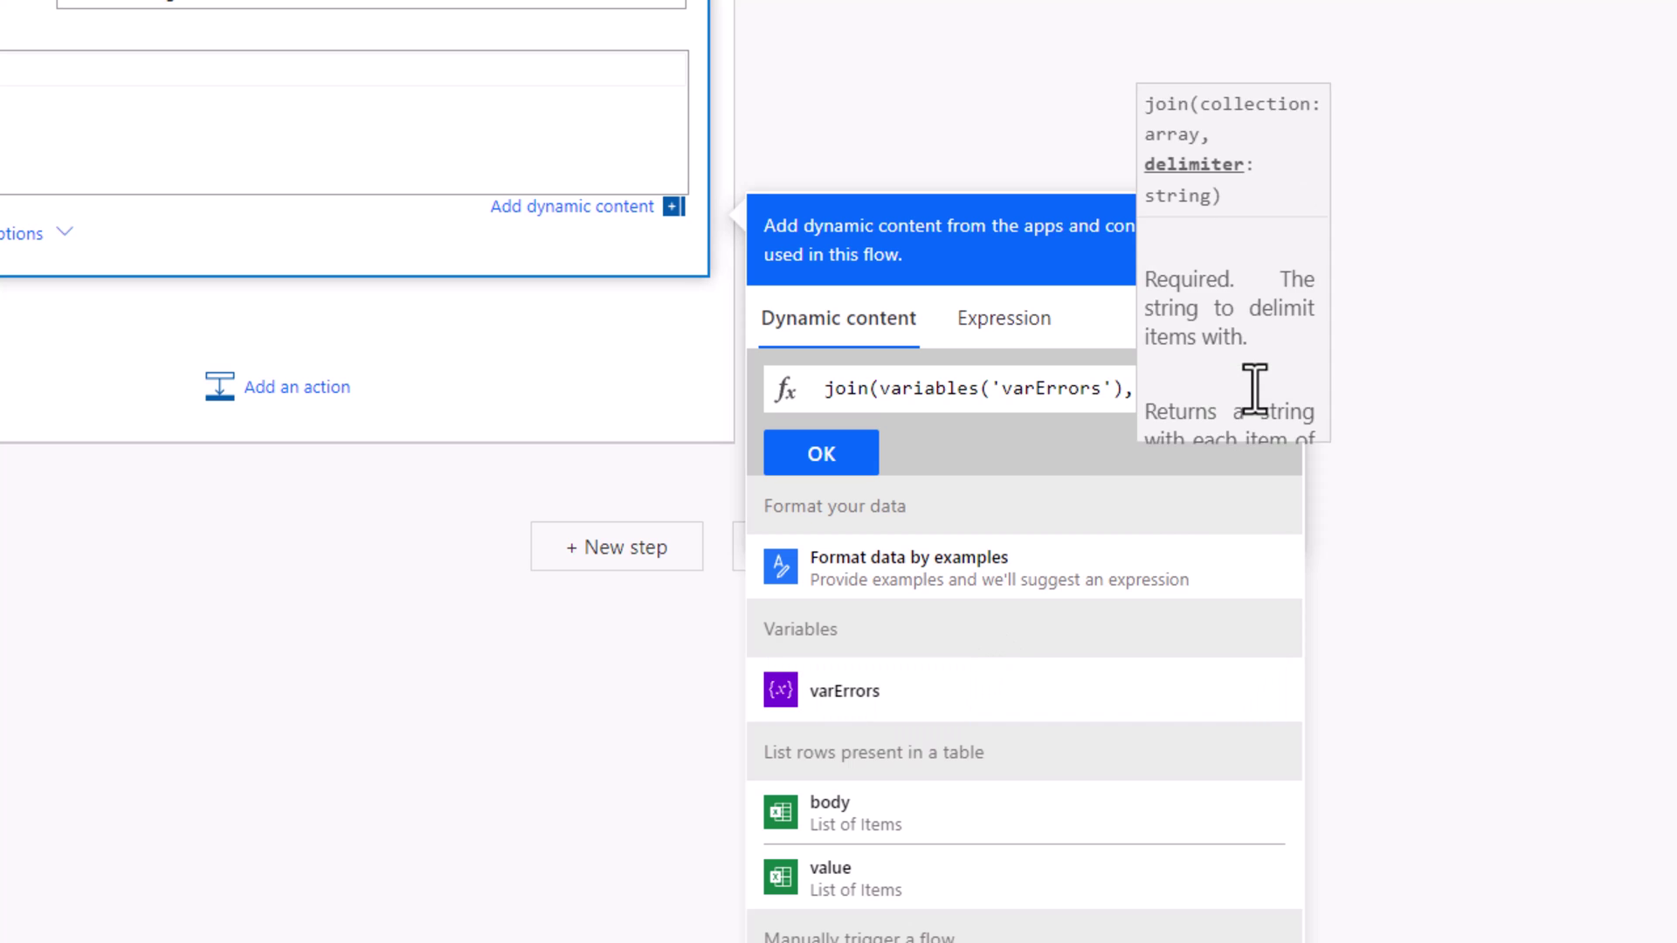
pyautogui.write("'<br><br>")
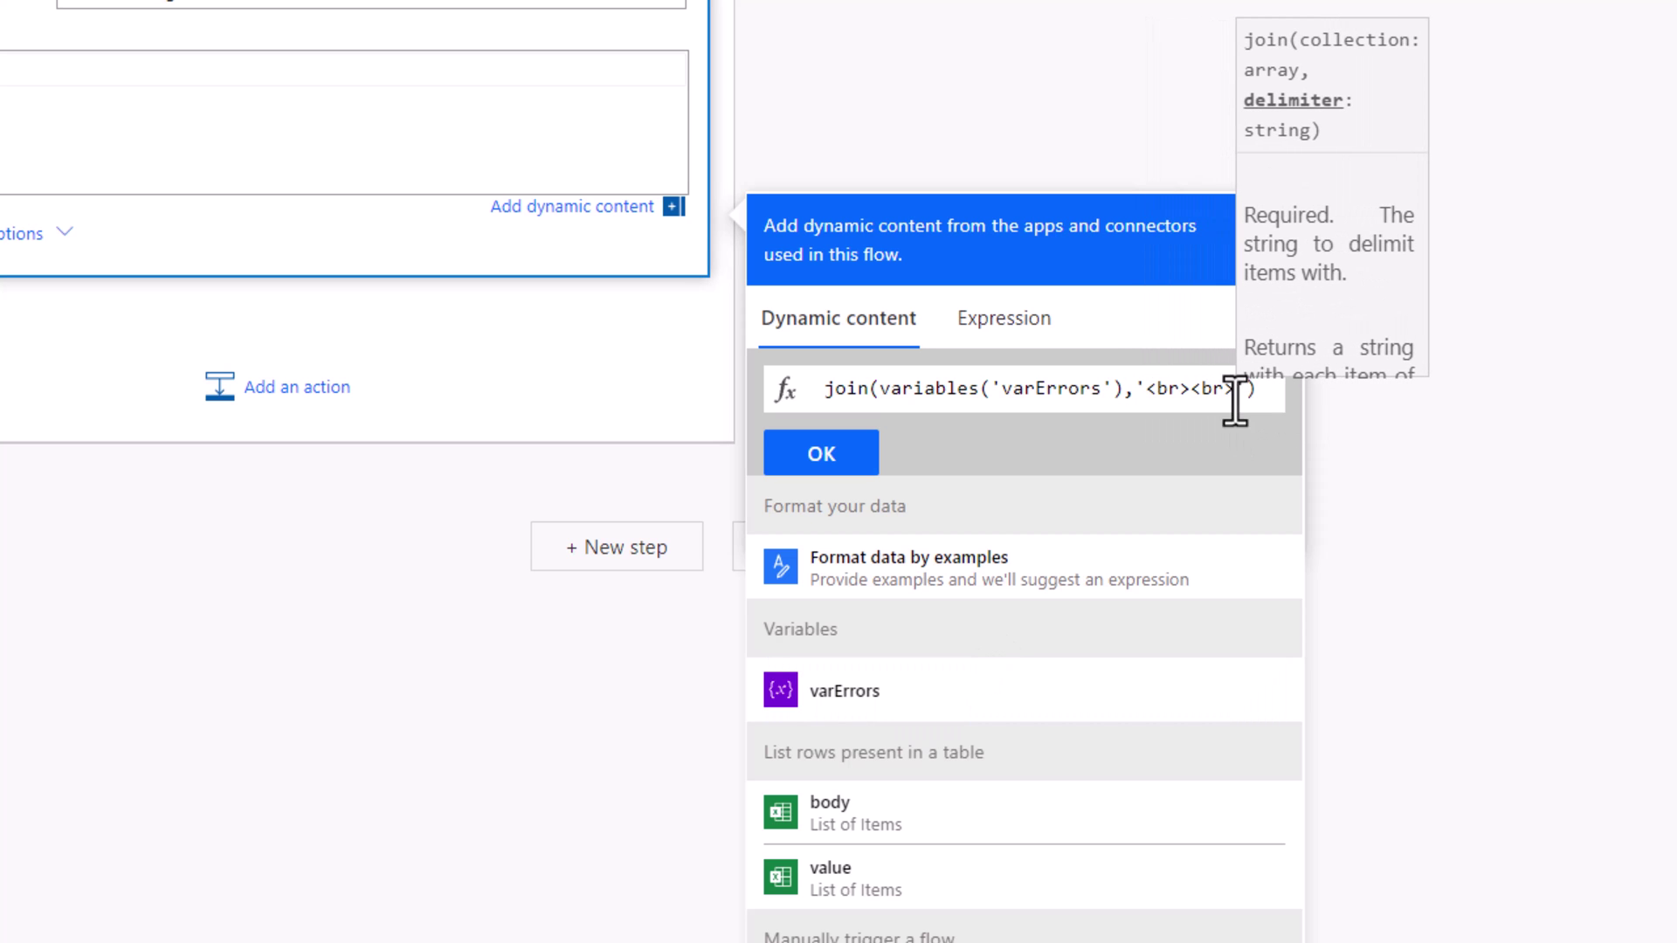
pyautogui.click(821, 453)
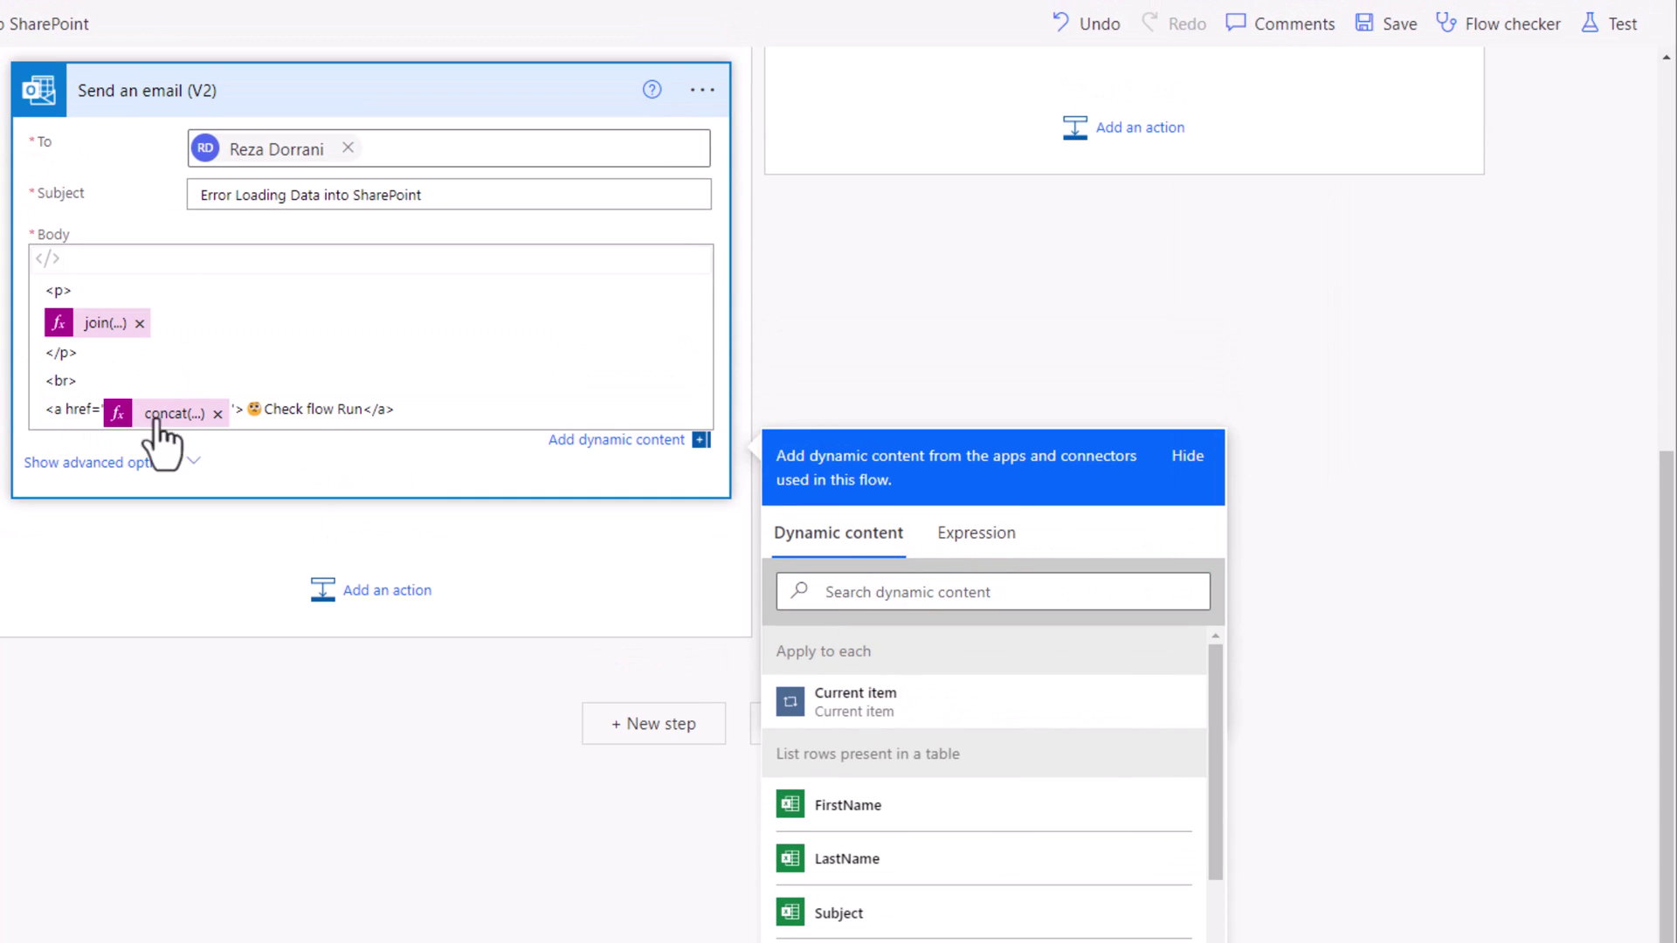
# Add a Terminate action after the email to end the flow as Failed.
pyautogui.scroll(3, 271, 786)
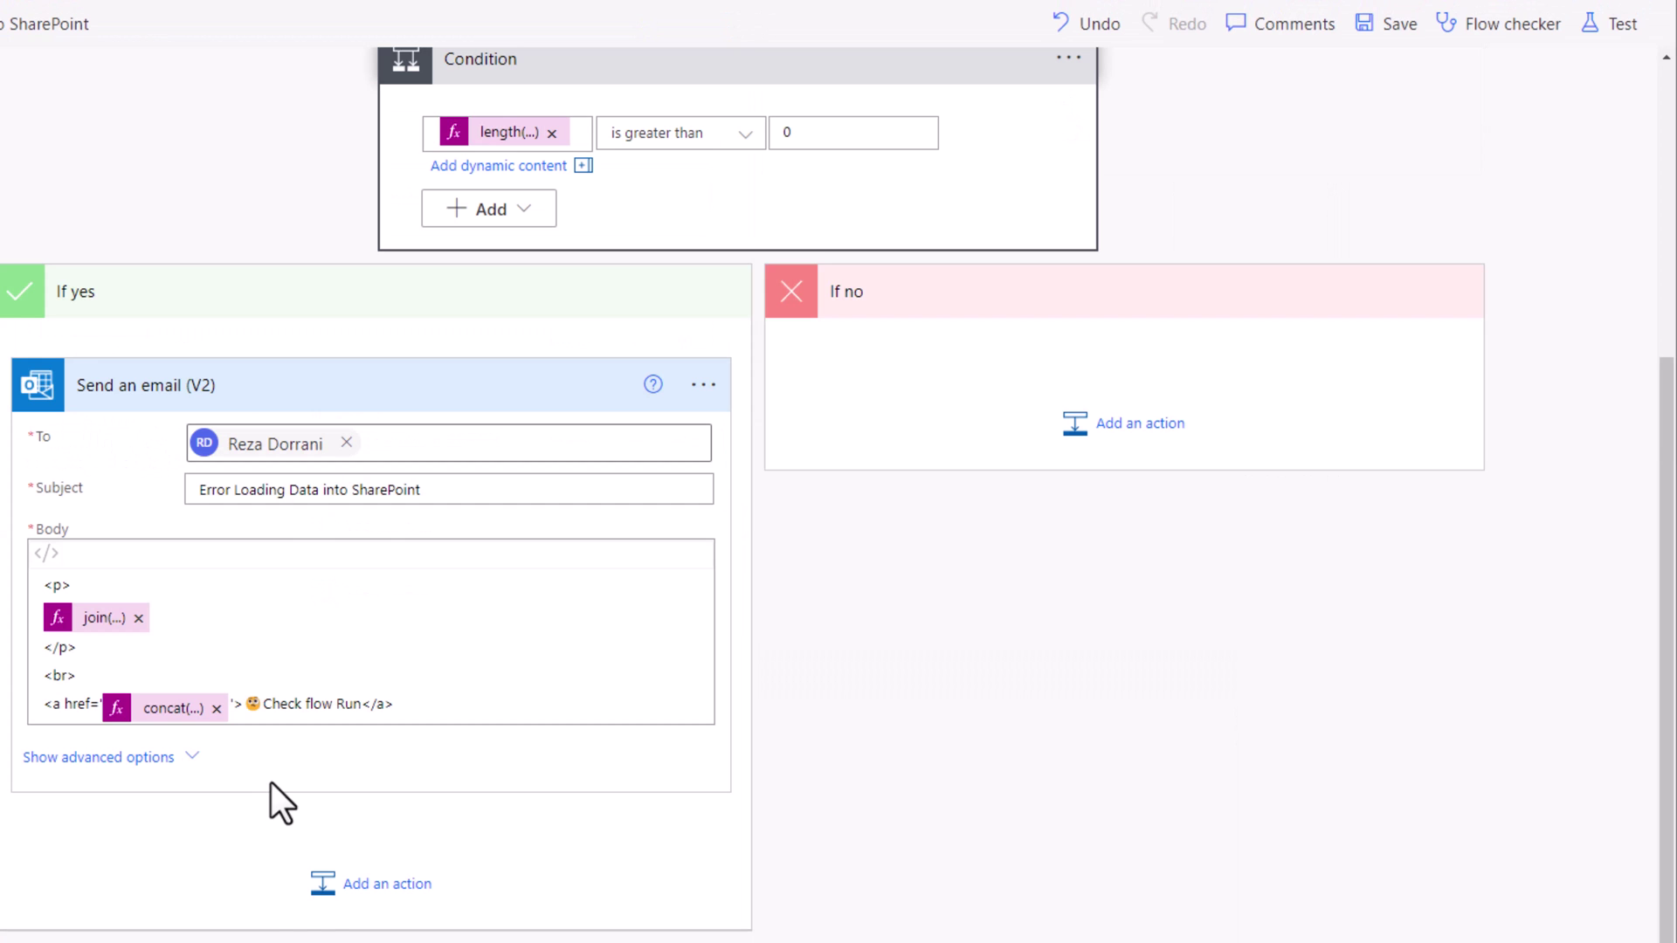
pyautogui.click(378, 886)
pyautogui.write('terminate')
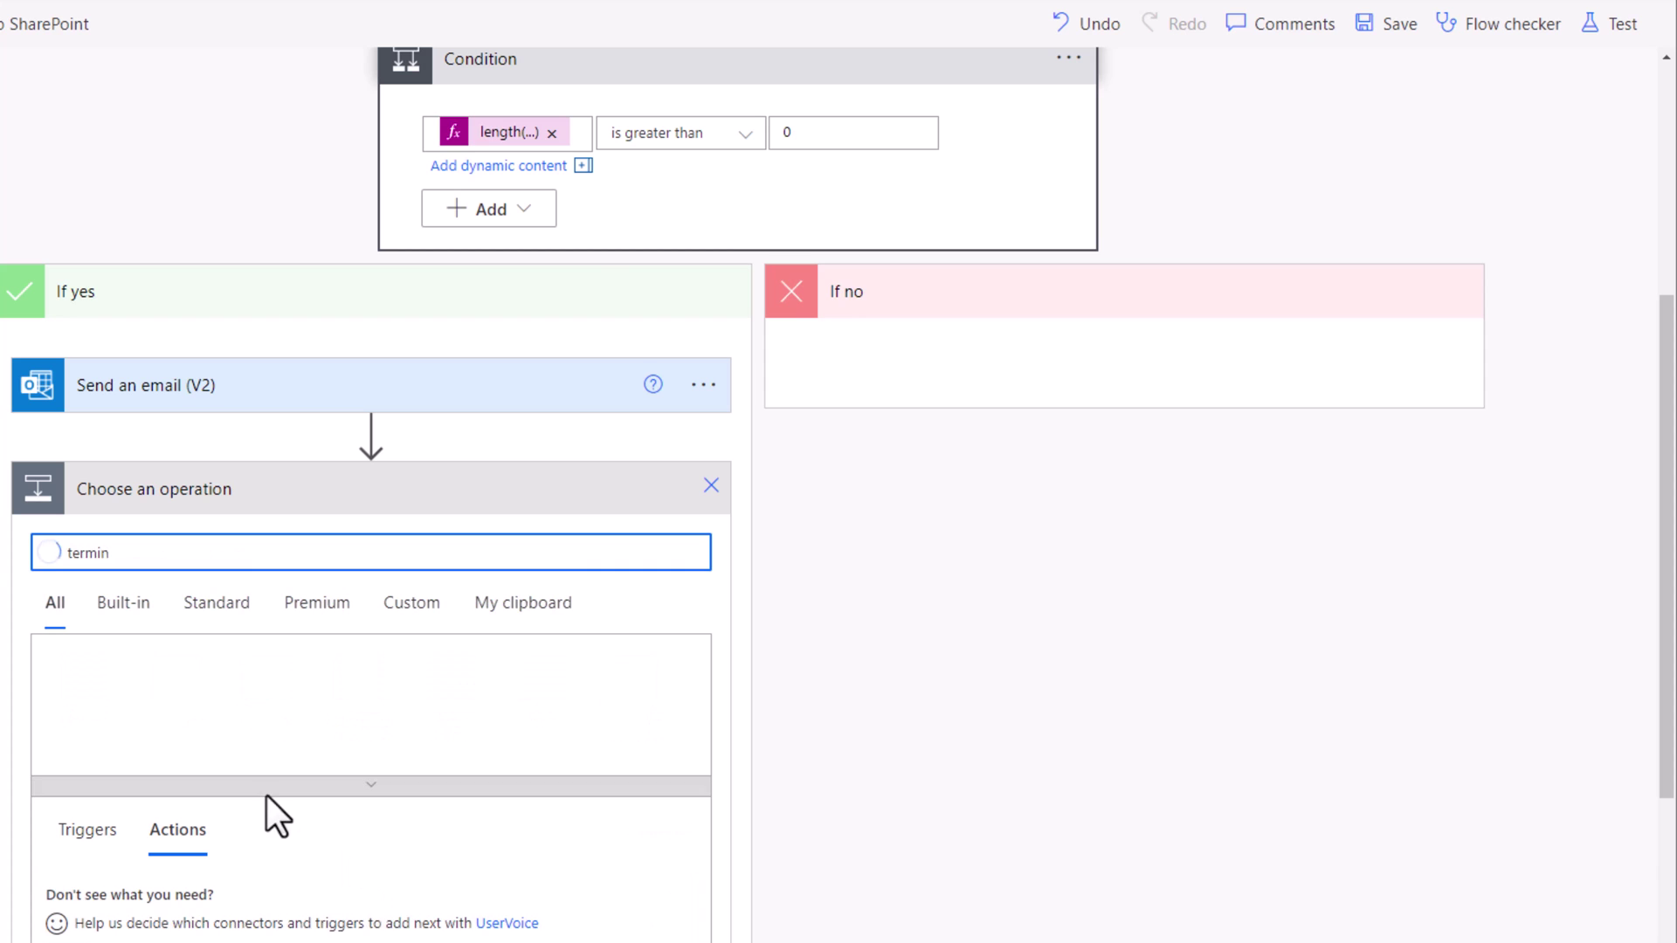
pyautogui.scroll(-2, 218, 804)
pyautogui.click(158, 745)
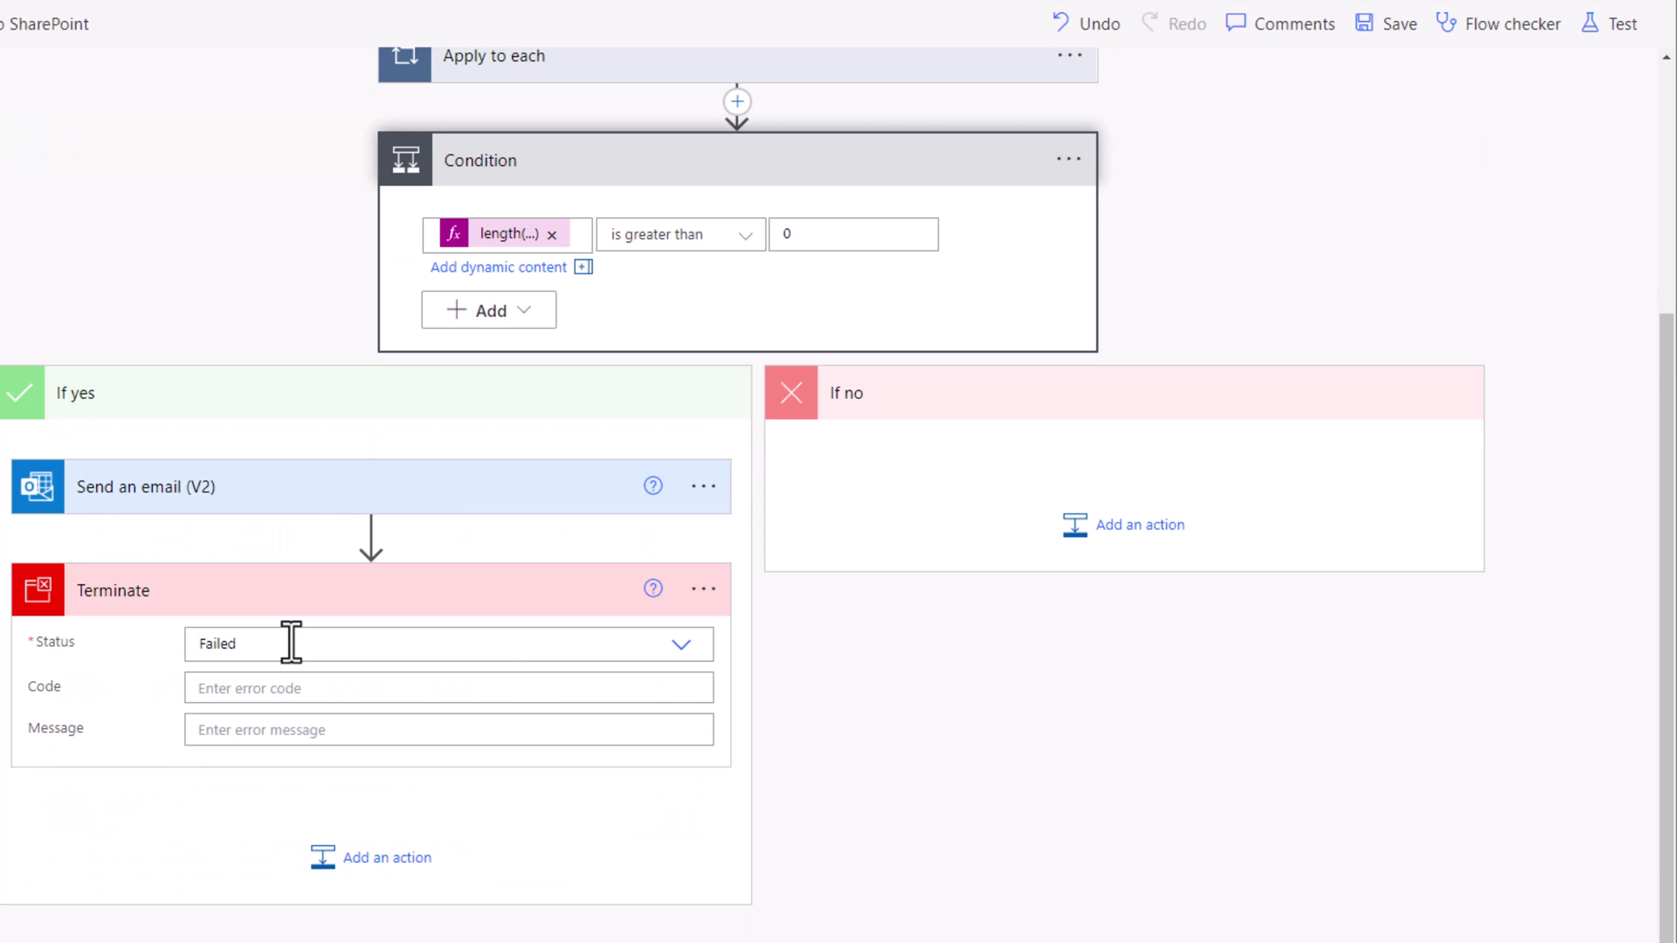
# Test the flow, then highlight the two failing students' names in the received error email.
pyautogui.click(1616, 23)
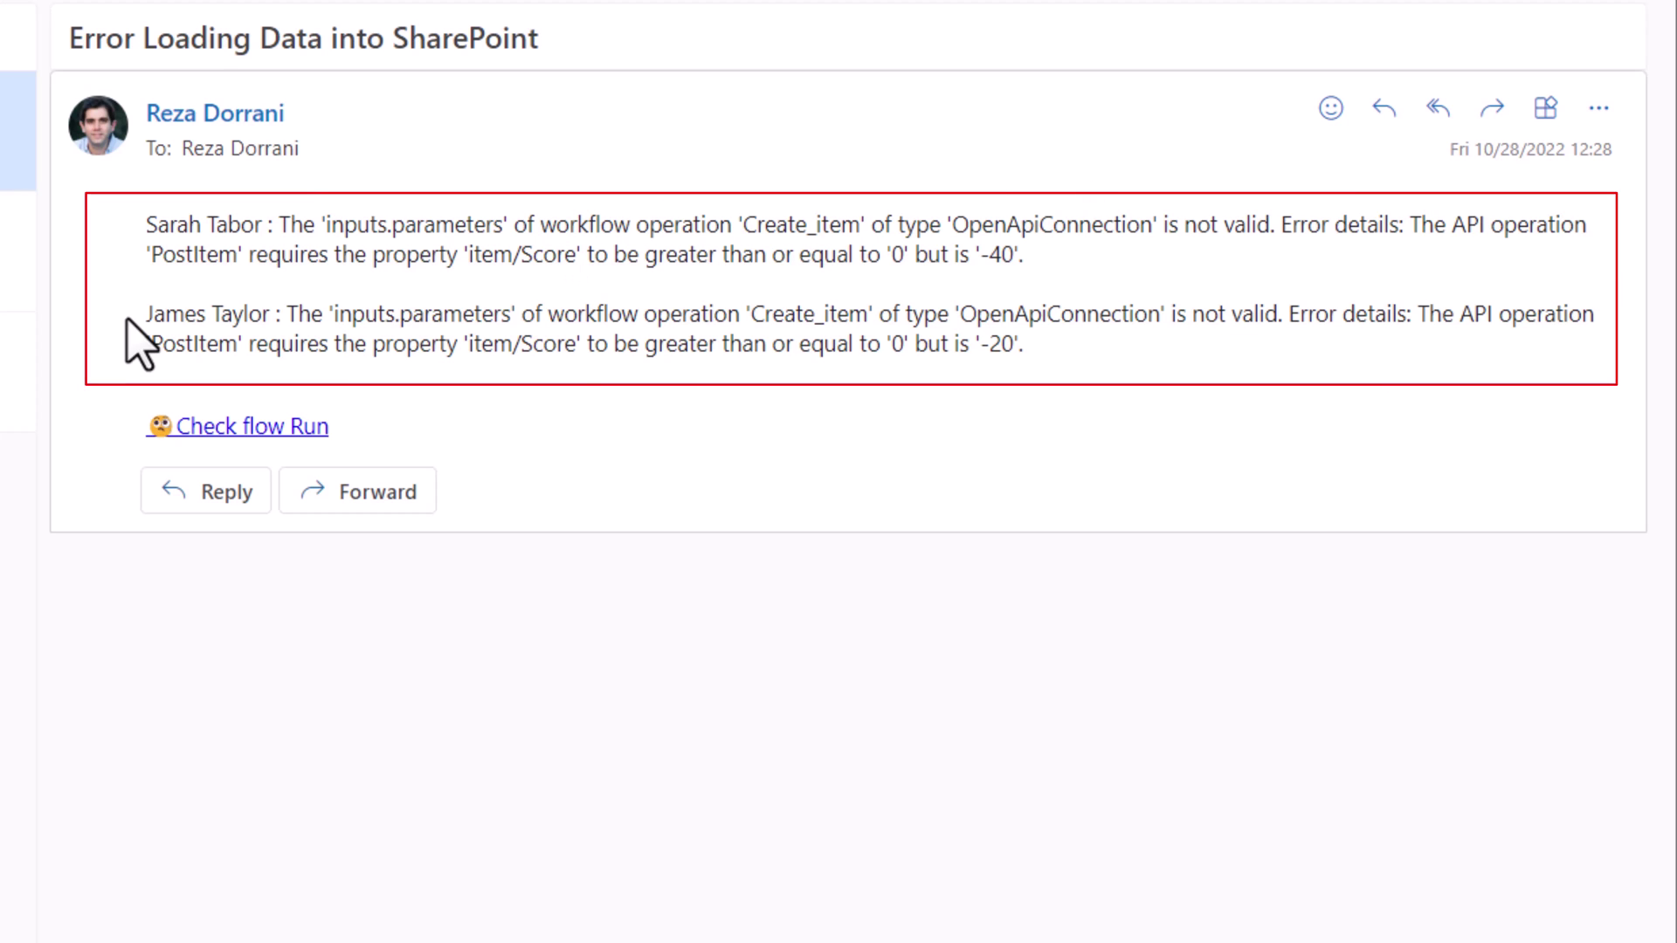
pyautogui.moveTo(147, 226); pyautogui.dragTo(276, 226)
pyautogui.moveTo(149, 315); pyautogui.dragTo(282, 325)
pyautogui.click(282, 325)
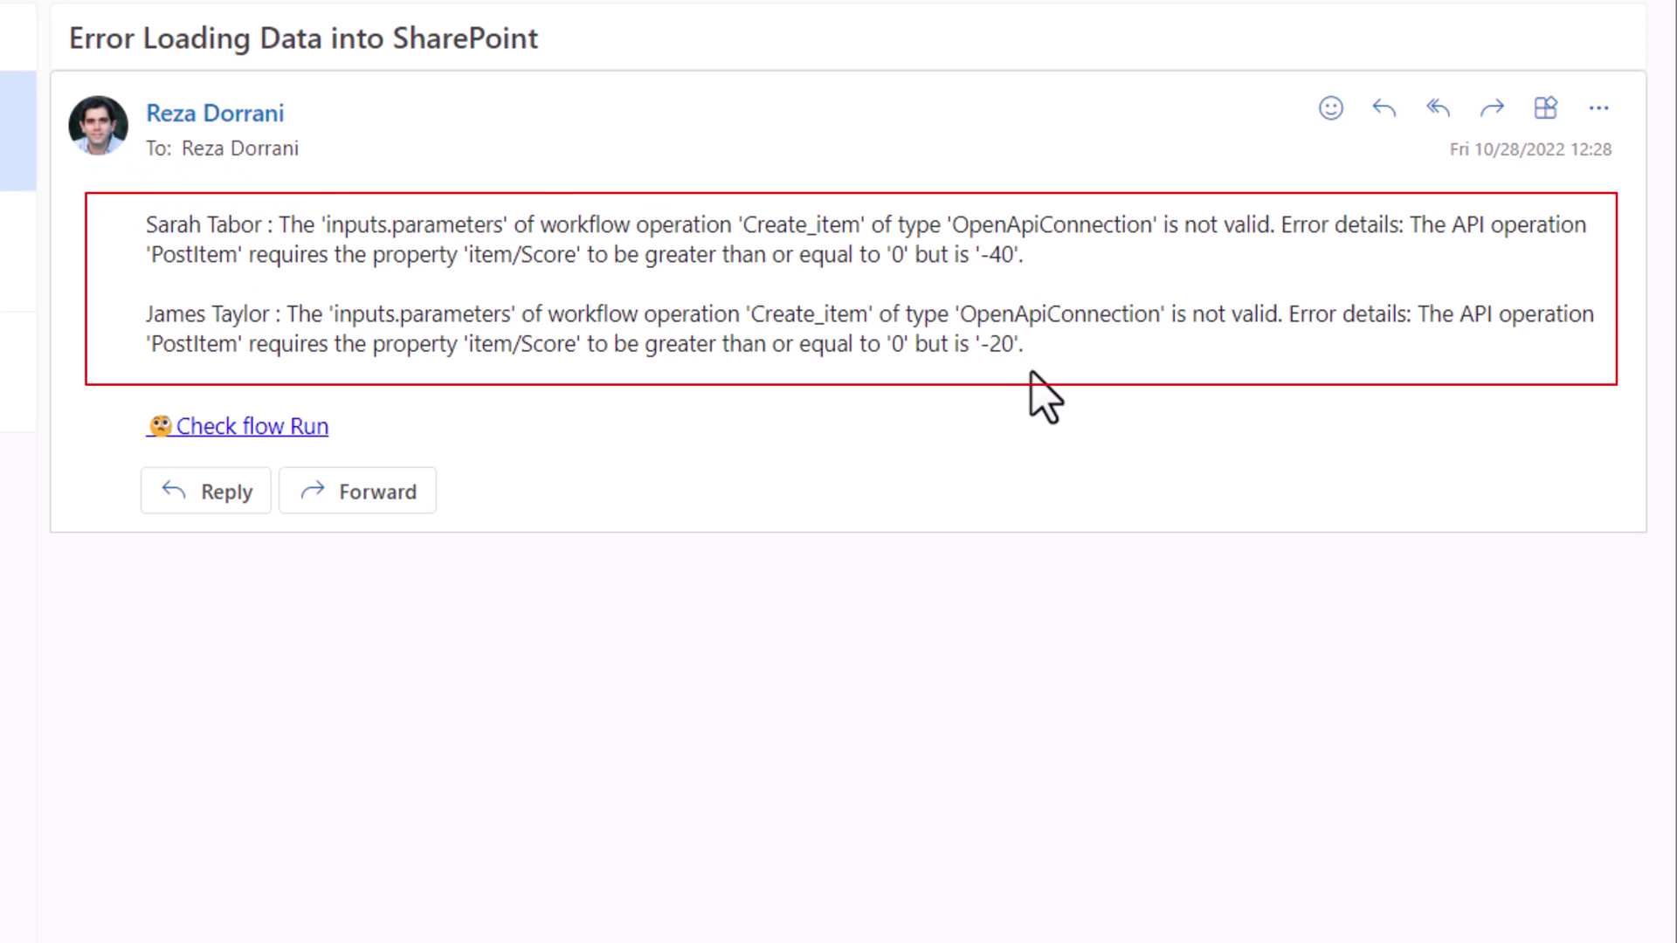